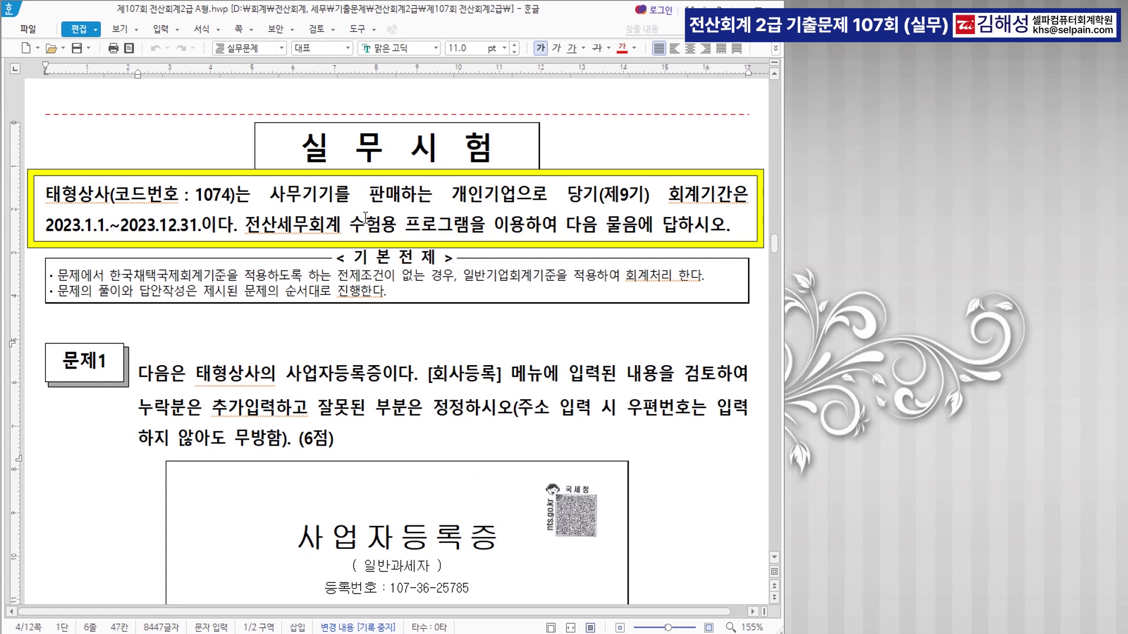
Review the company name, code and accounting period in the introduction of the practical exam
left_click(47, 194)
left_click_drag(47, 194, 235, 195)
left_click_drag(124, 225, 202, 227)
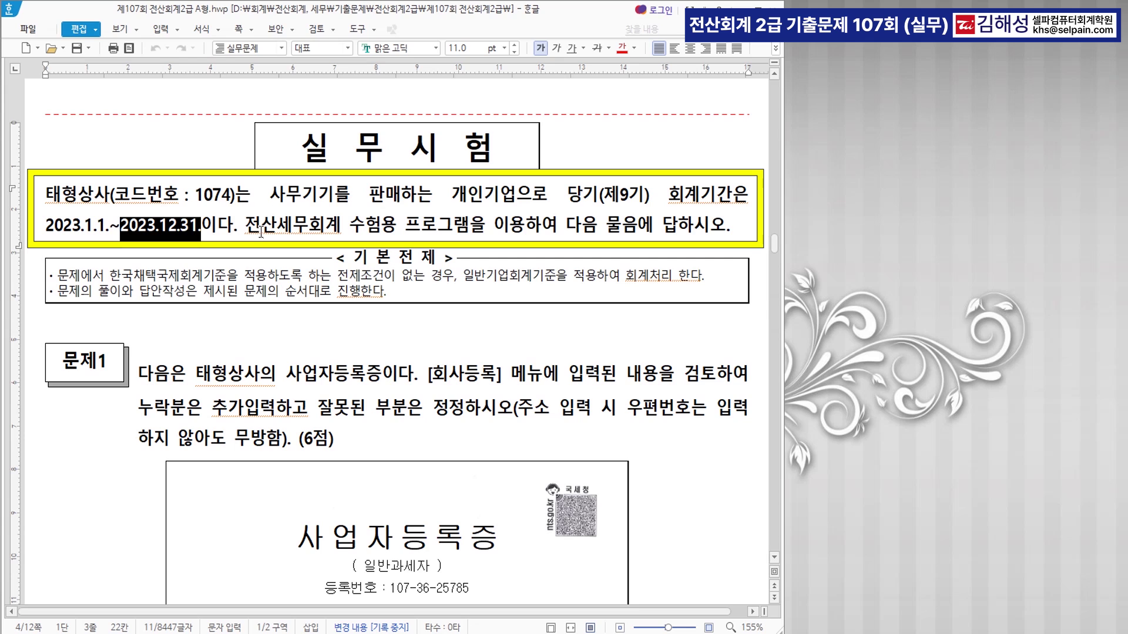
scroll(448, 282, "down", 2)
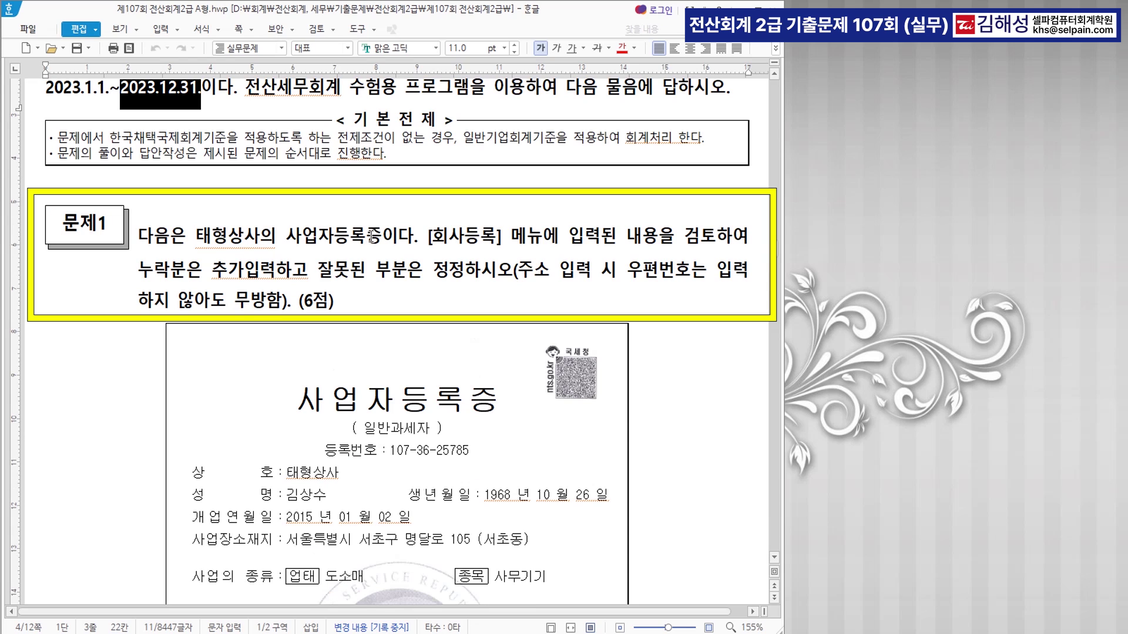
Colour "태형상사의 사업자등록증" and "[회사등록]" red in the 문제1 instructions
left_click_drag(198, 238, 380, 244)
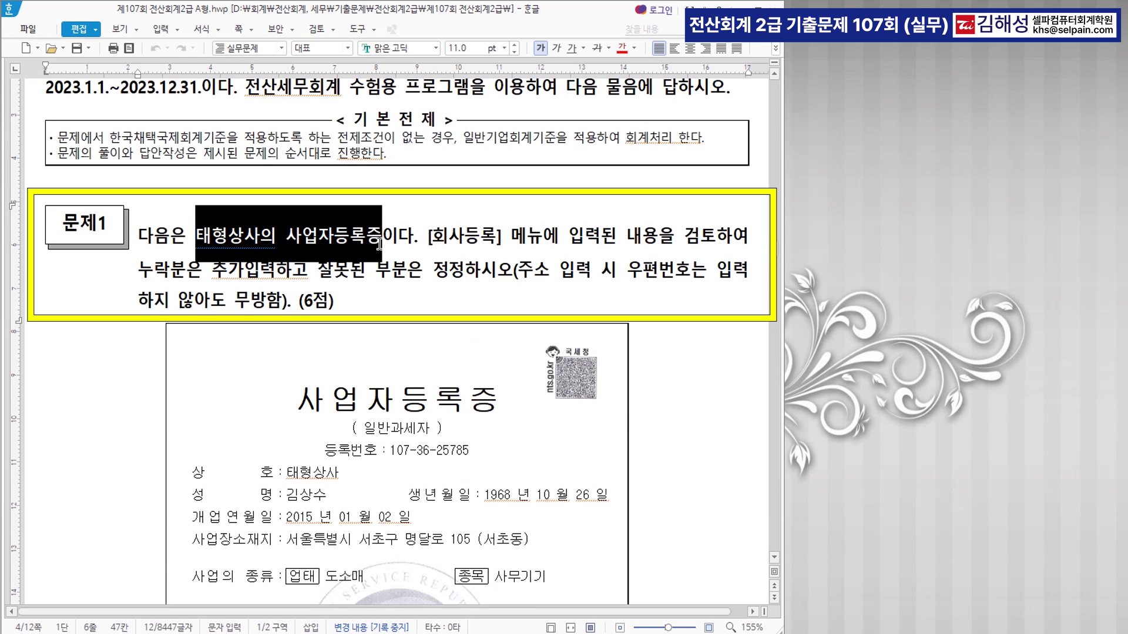
left_click(621, 48)
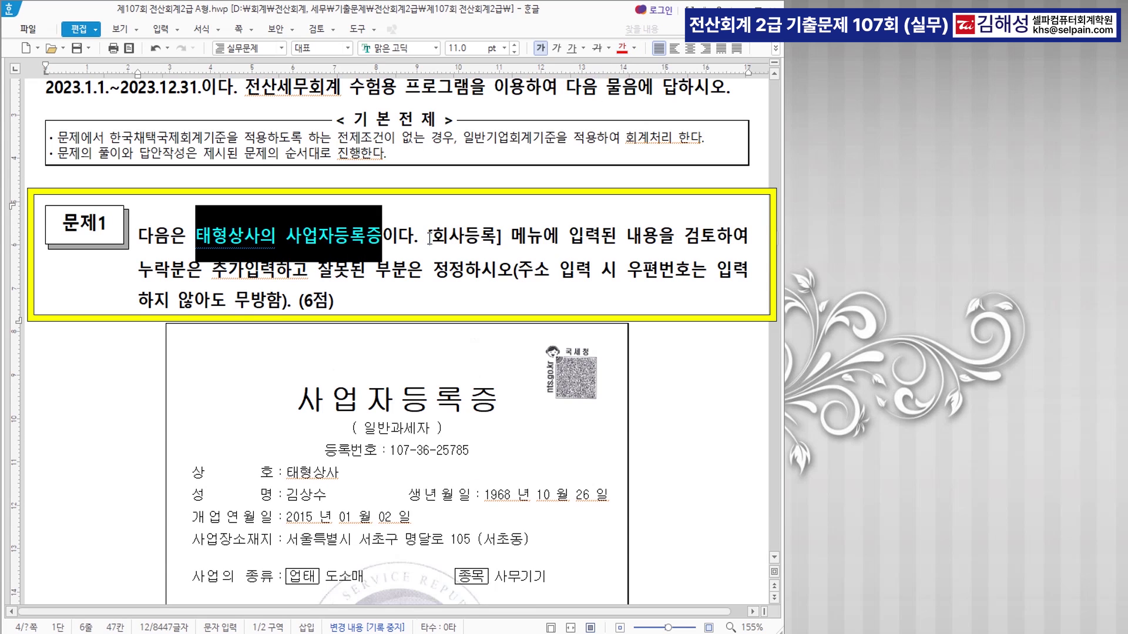
left_click_drag(430, 238, 499, 241)
left_click(621, 47)
left_click(485, 326)
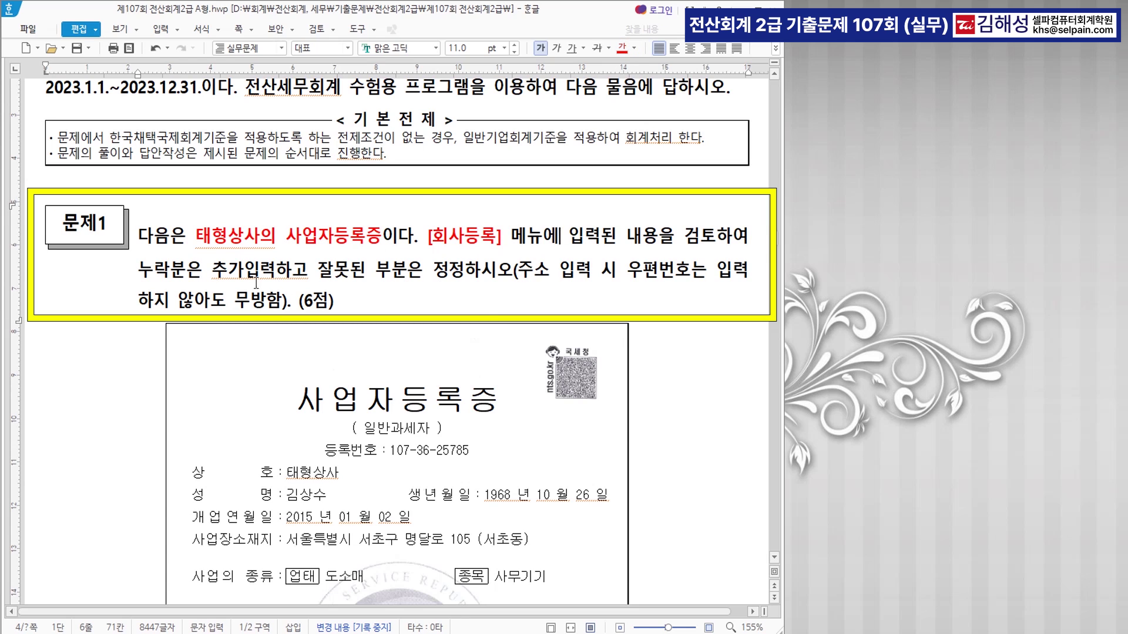
Colour the words "추가입력" and "정정" red in the 문제1 instructions
left_click_drag(212, 269, 276, 272)
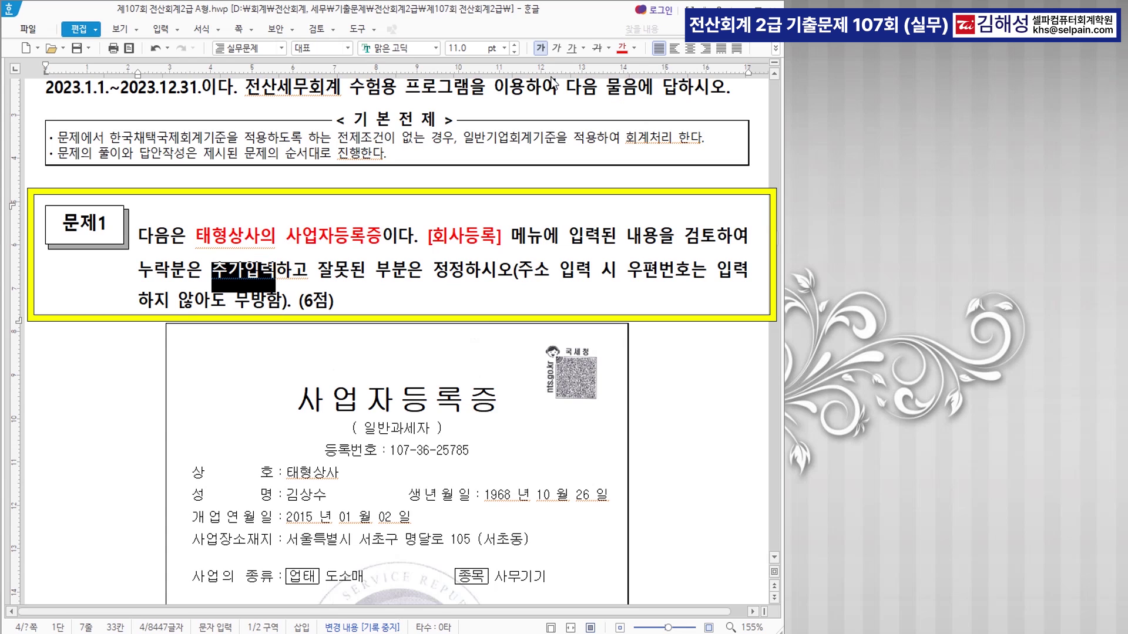
left_click(622, 49)
left_click_drag(433, 272, 465, 272)
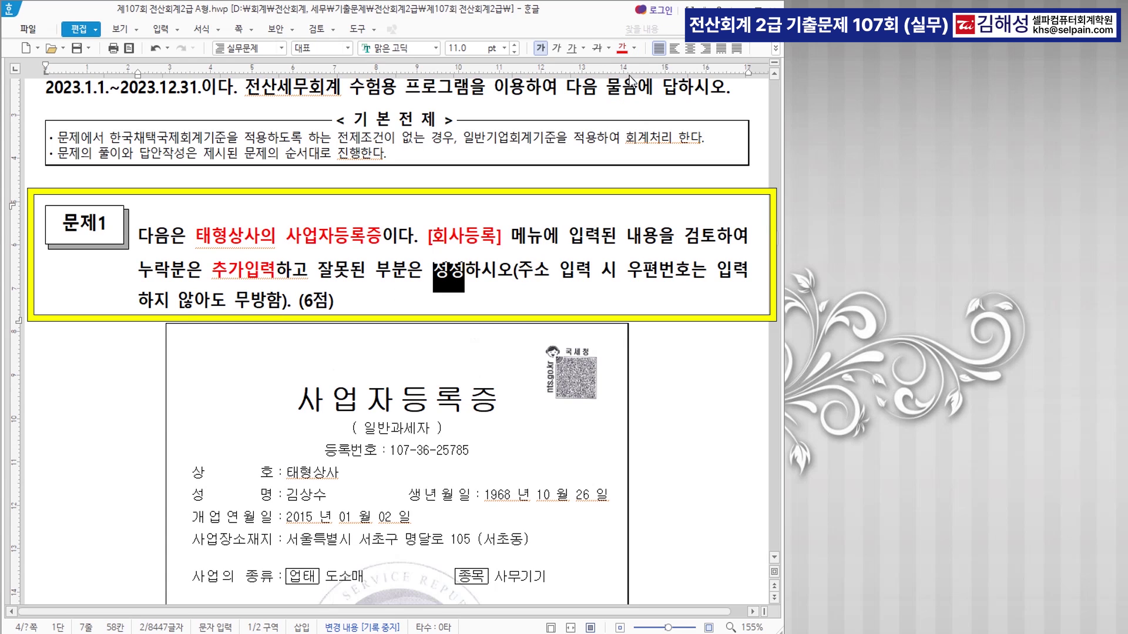
left_click(622, 49)
Switch to KcLep, open 회사등록 and arrange its window so the business registration certificate stays visible above it
scroll(620, 307, "down", 5)
scroll(622, 321, "down", 1)
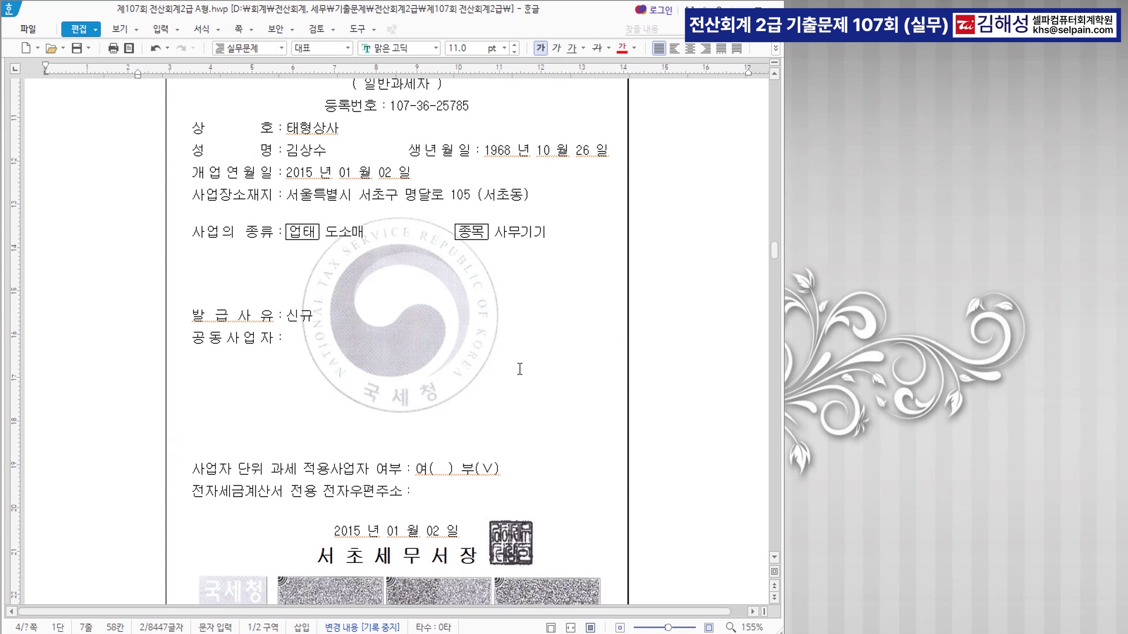
key("alt+Tab")
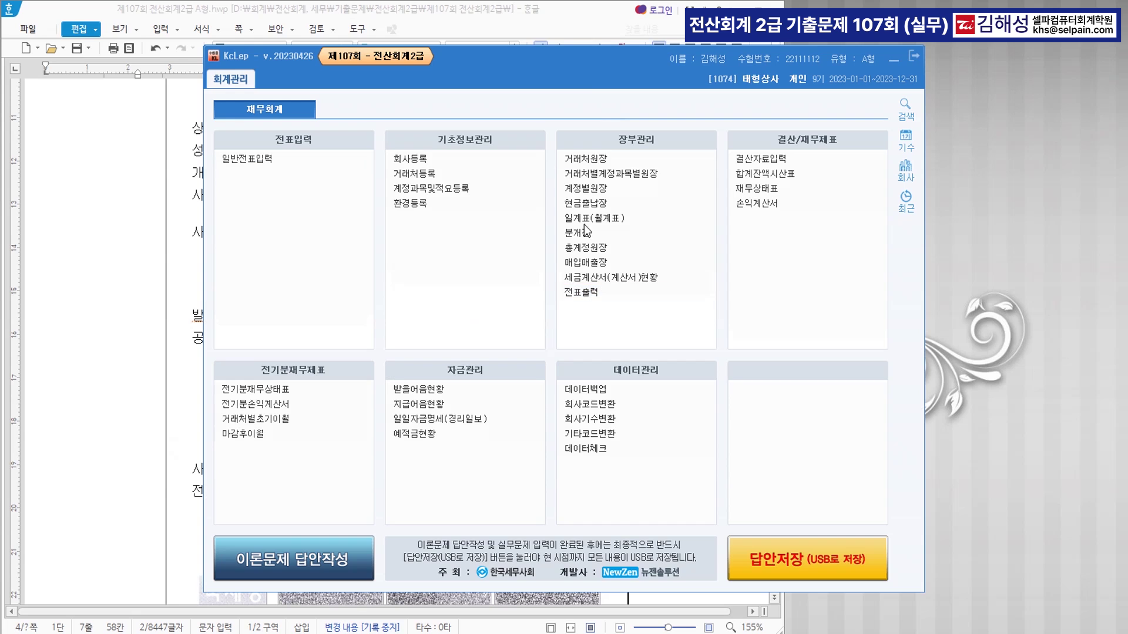
left_click(440, 161)
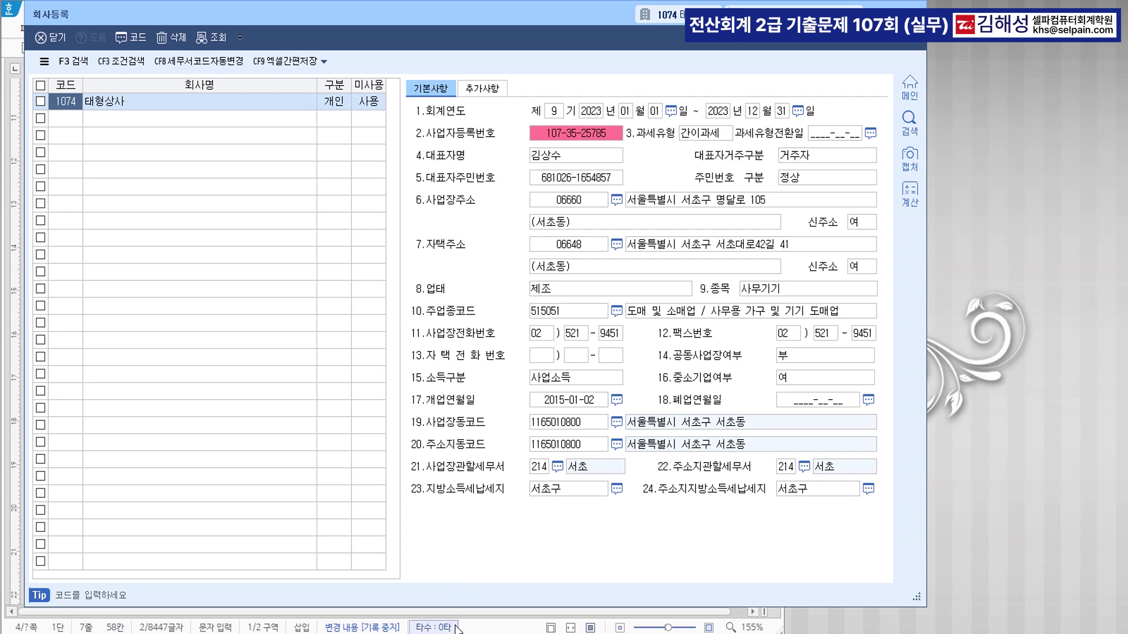
double_click(408, 11)
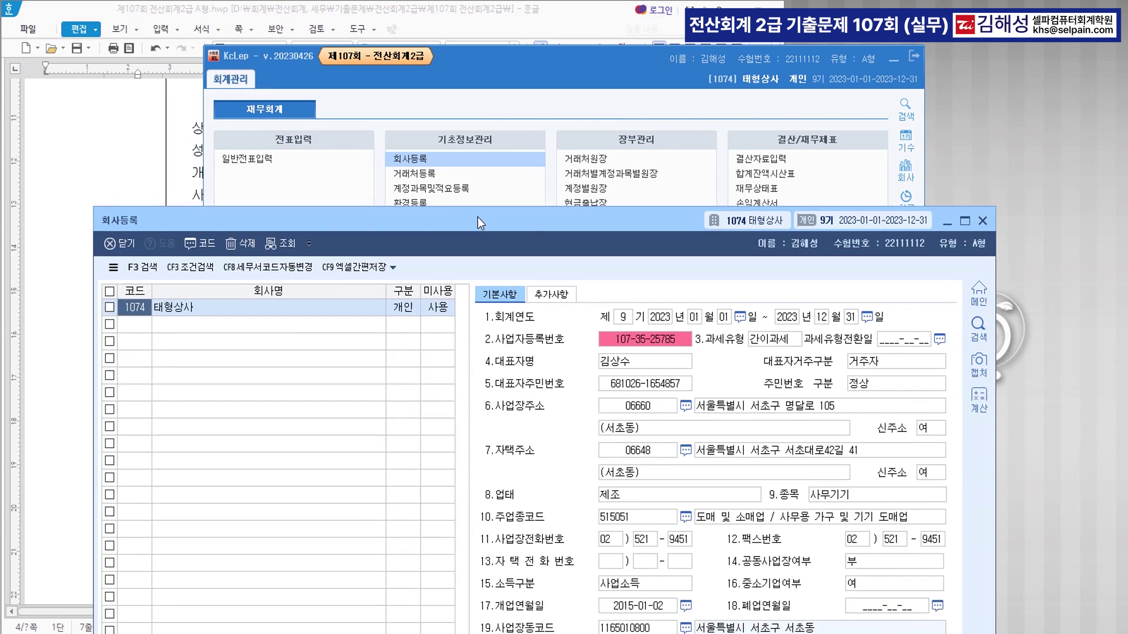
left_click(894, 59)
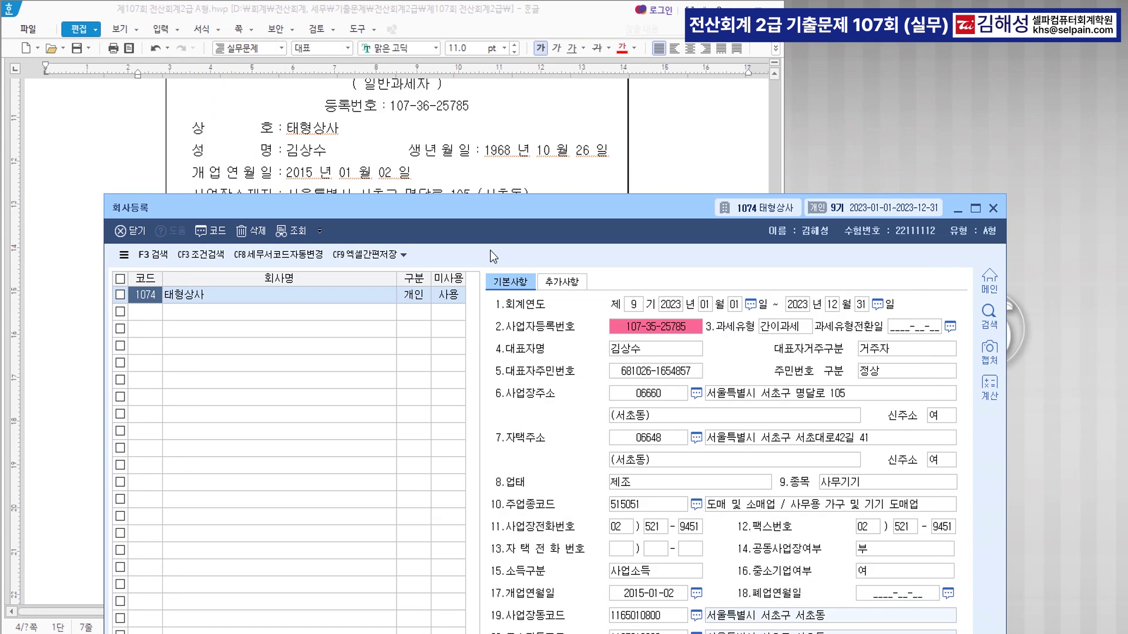
left_click_drag(488, 214, 460, 369)
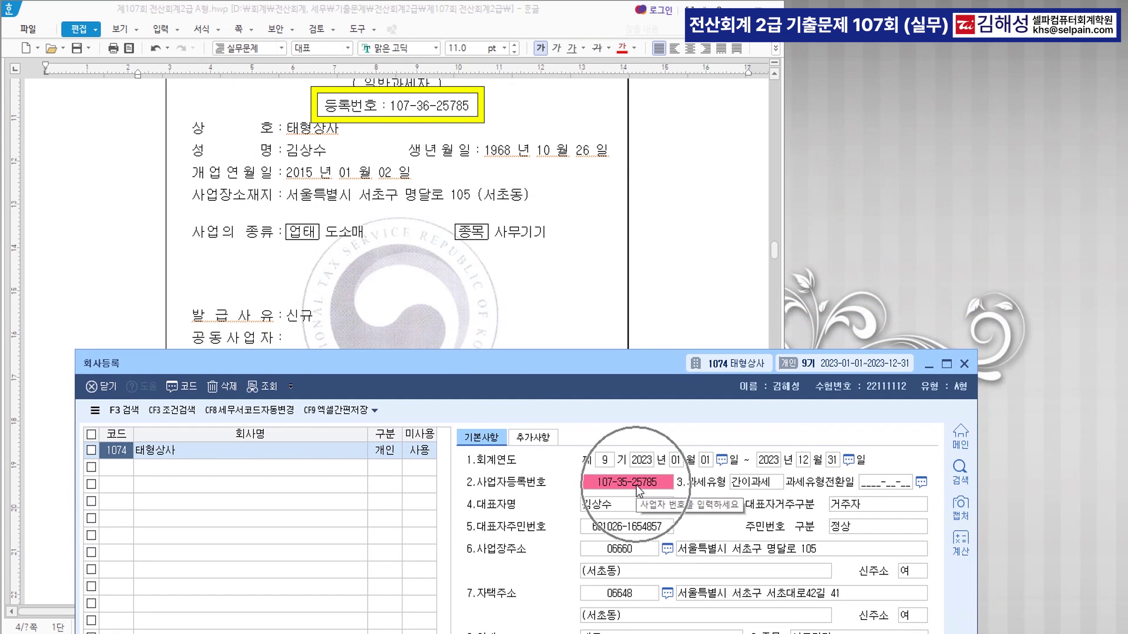
Make the registration number on the exam's business certificate red and bold
left_click_drag(390, 106, 472, 107)
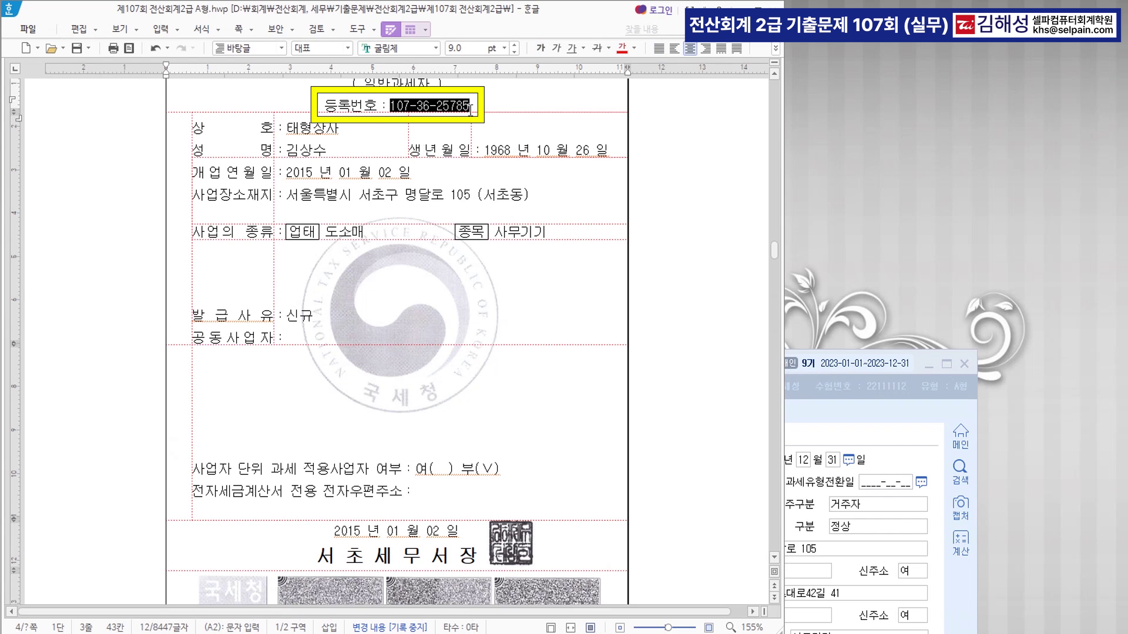
left_click(623, 49)
left_click(539, 50)
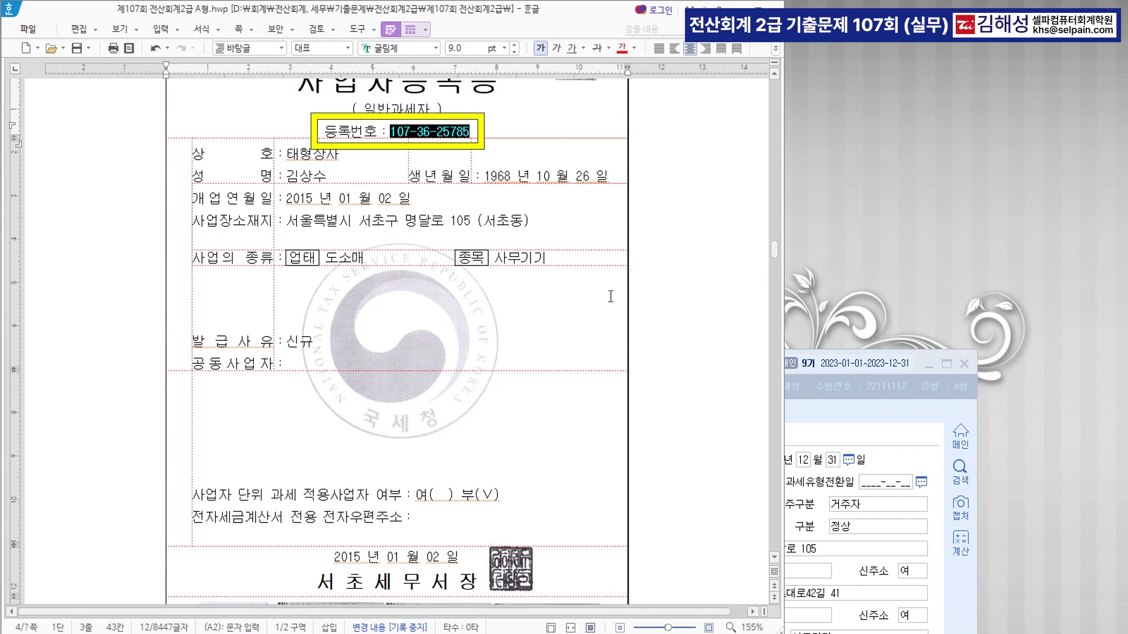
Correct the 사업자등록번호 of 태형상사 in 회사등록 to the registration number shown on the certificate
left_click(848, 415)
left_click(633, 481)
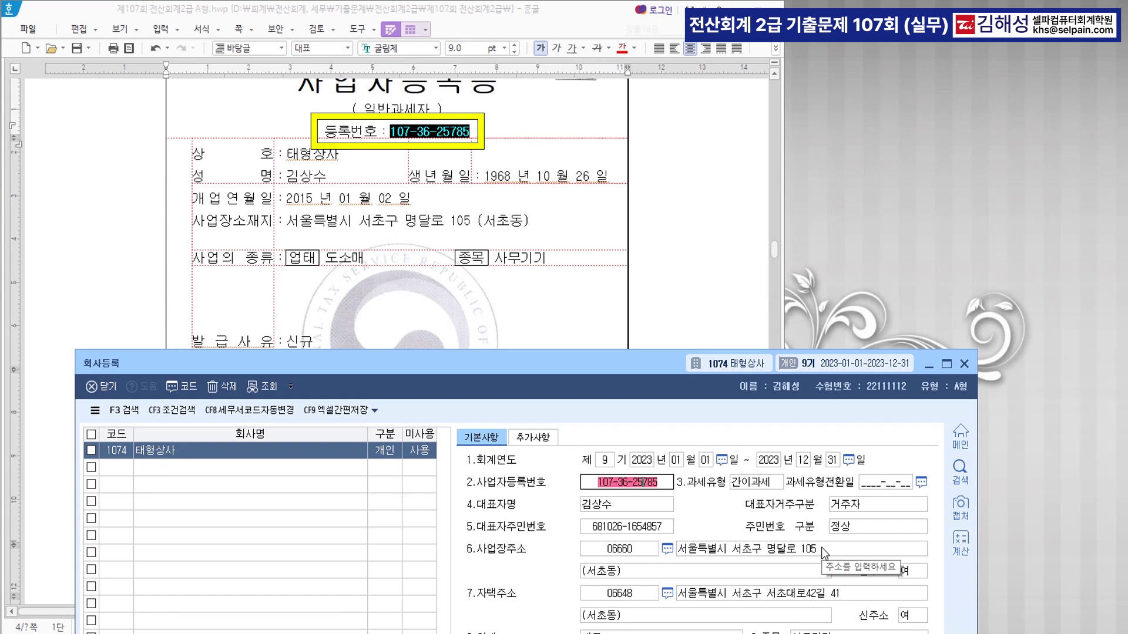
key("Return")
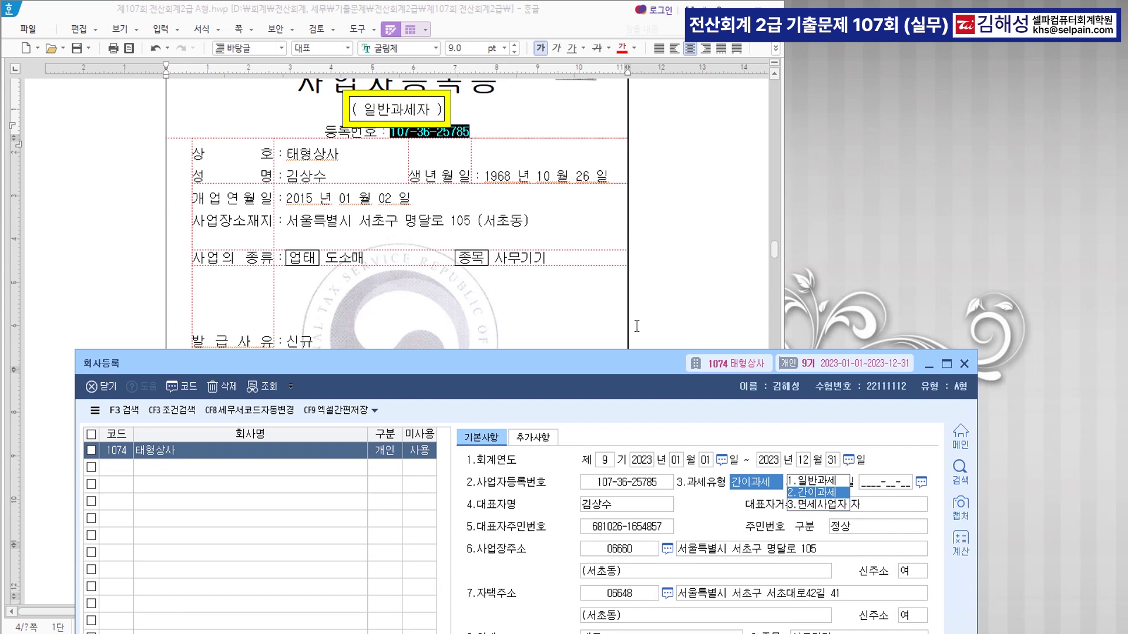
Set the 과세유형 to 일반과세 and leave the 과세유형전환일 blank
left_click(808, 481)
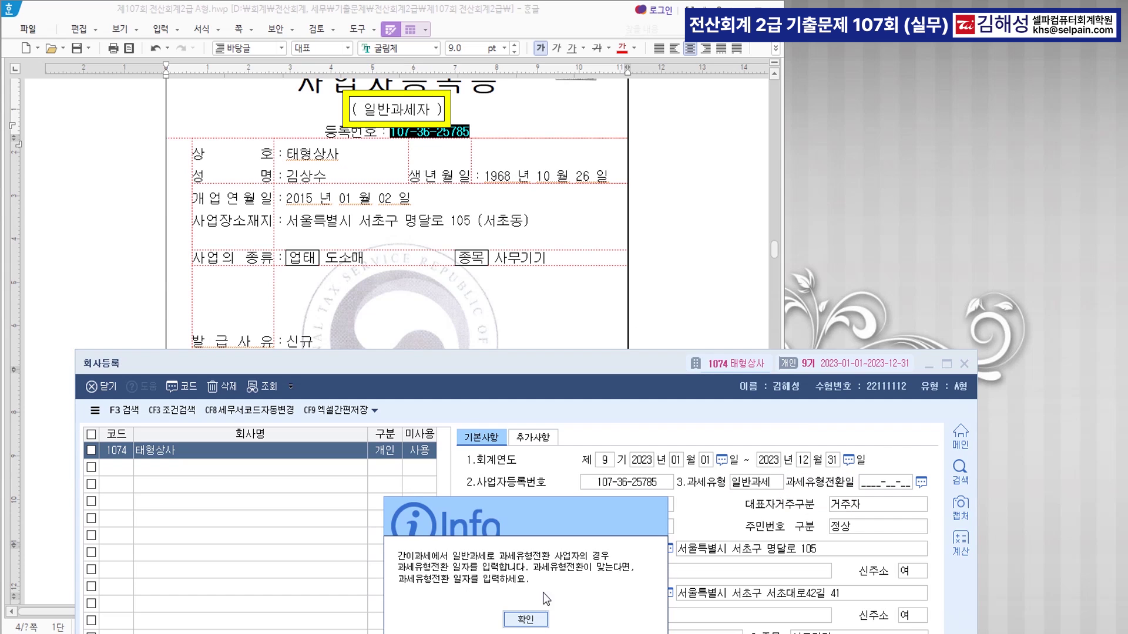
left_click(533, 622)
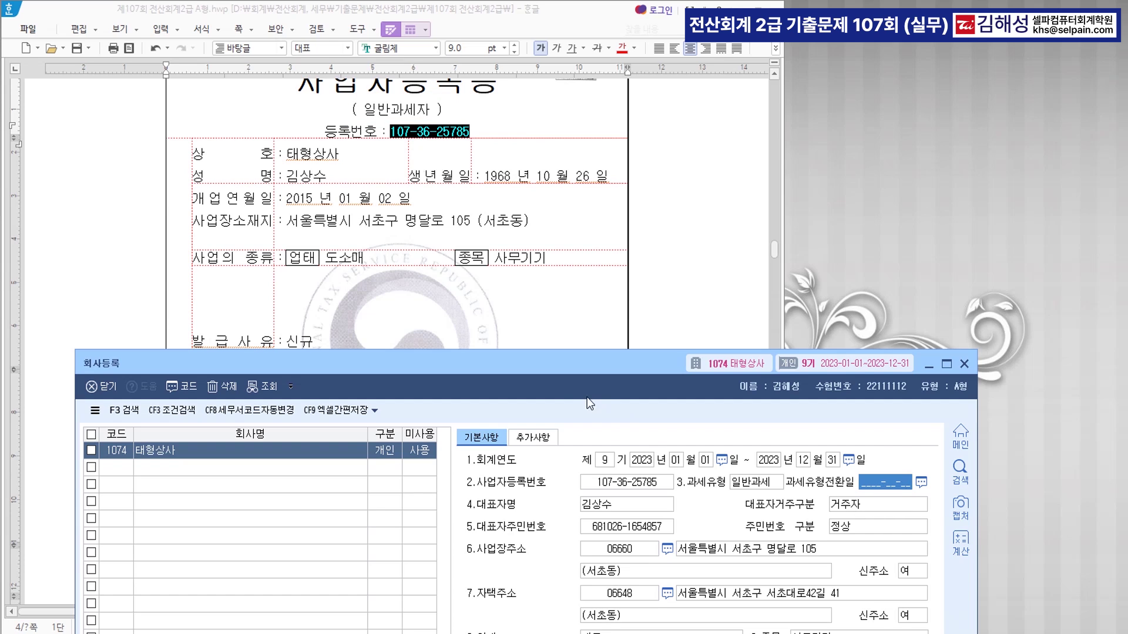
left_click(605, 507)
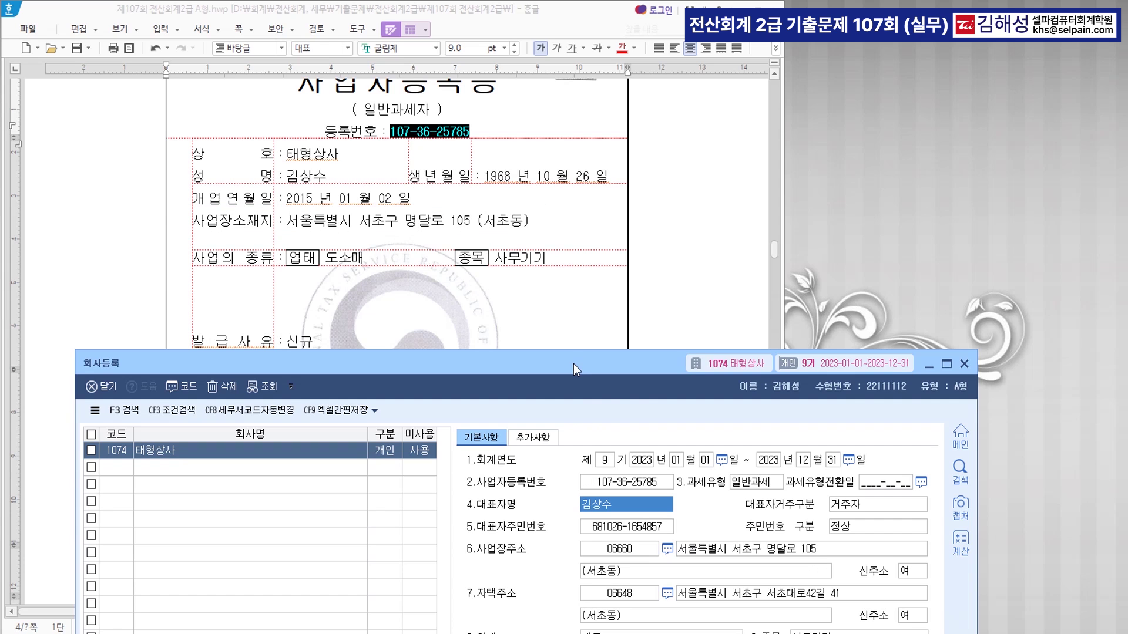
Set the 업태 of 태형상사 to 도소매 and keep the existing 종목
left_click_drag(574, 365, 570, 290)
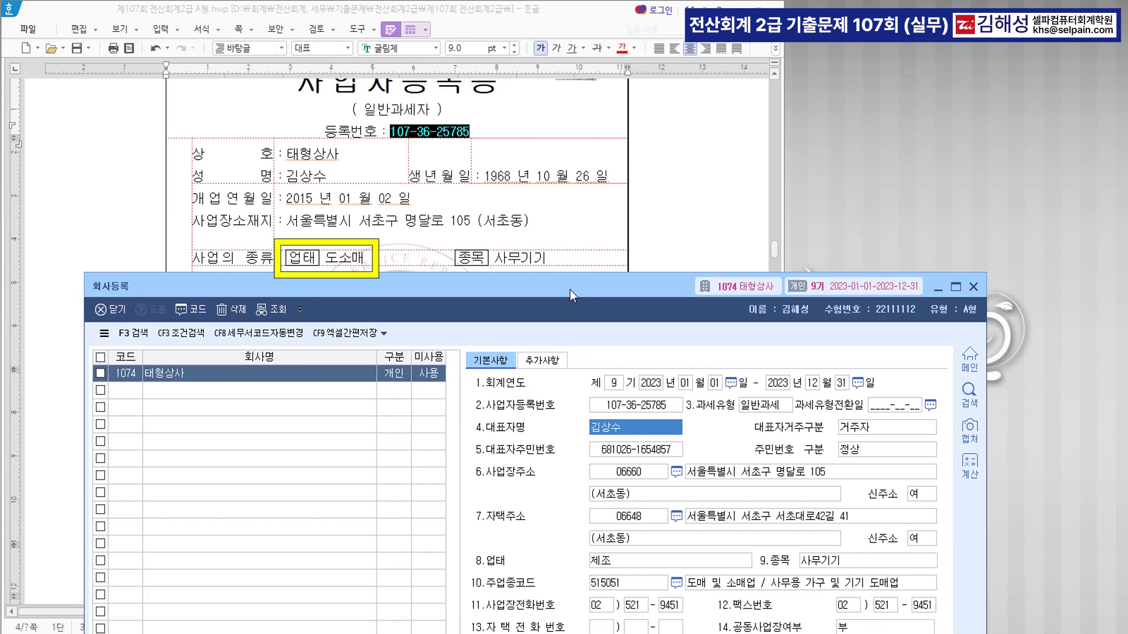
left_click(627, 562)
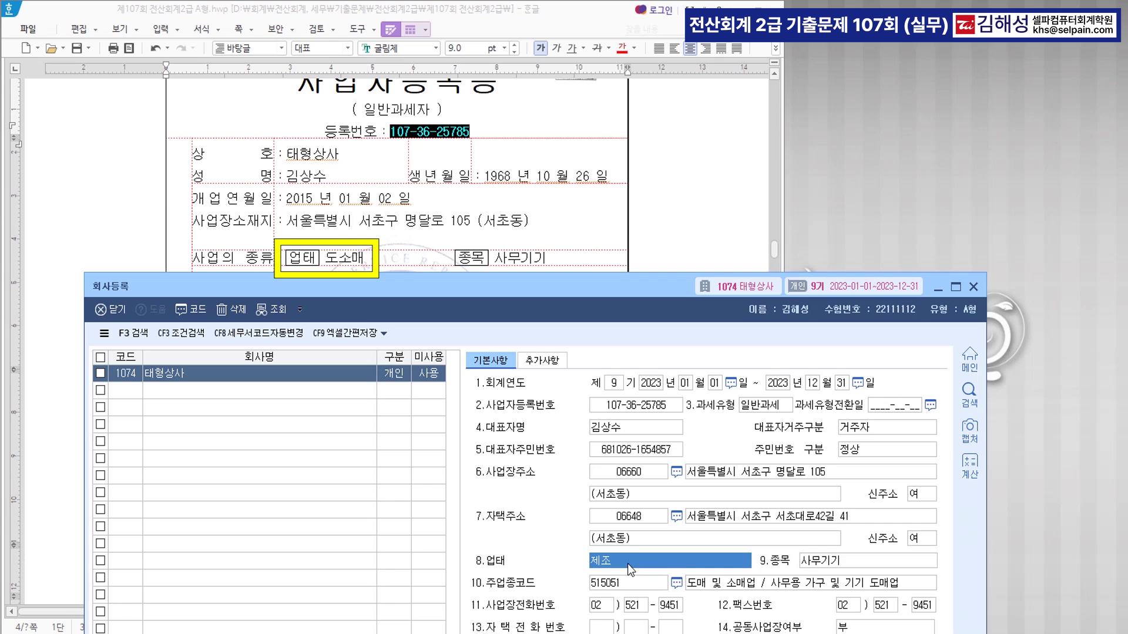
type("도소매")
key("Return")
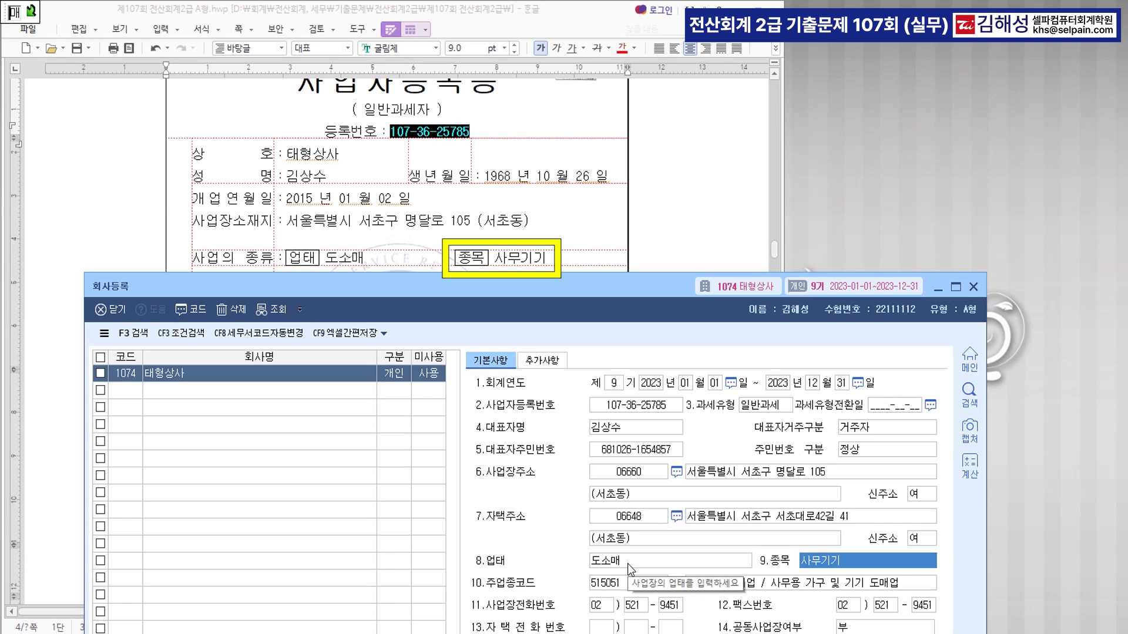
key("Return")
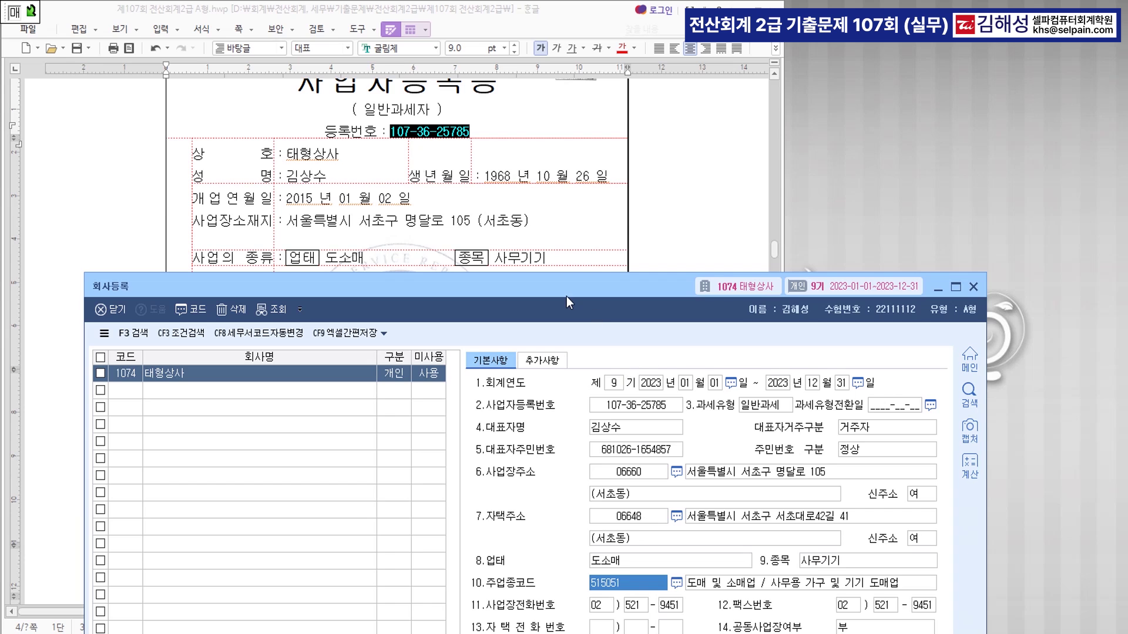
Check the 개업연월일 and 사업장관할세무서 against the certificate, and review the corrected registration number, tax type and 업태
mouse_move(566, 293)
left_mouse_down()
mouse_move(573, 114)
mouse_move(563, 284)
left_mouse_up()
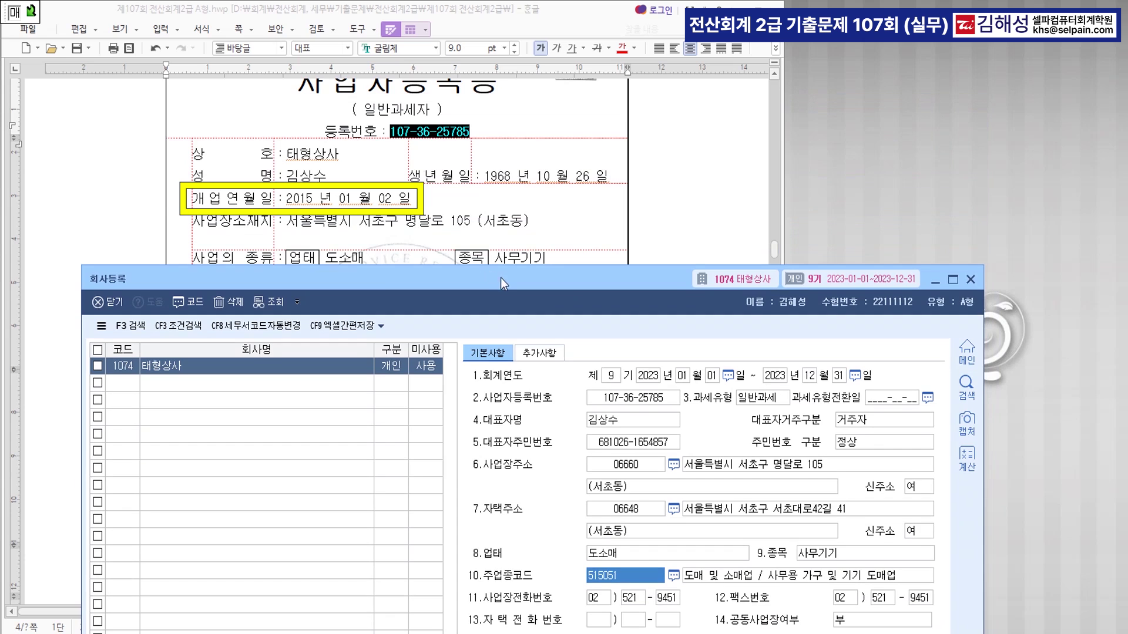
left_click_drag(501, 277, 528, 89)
left_click(673, 481)
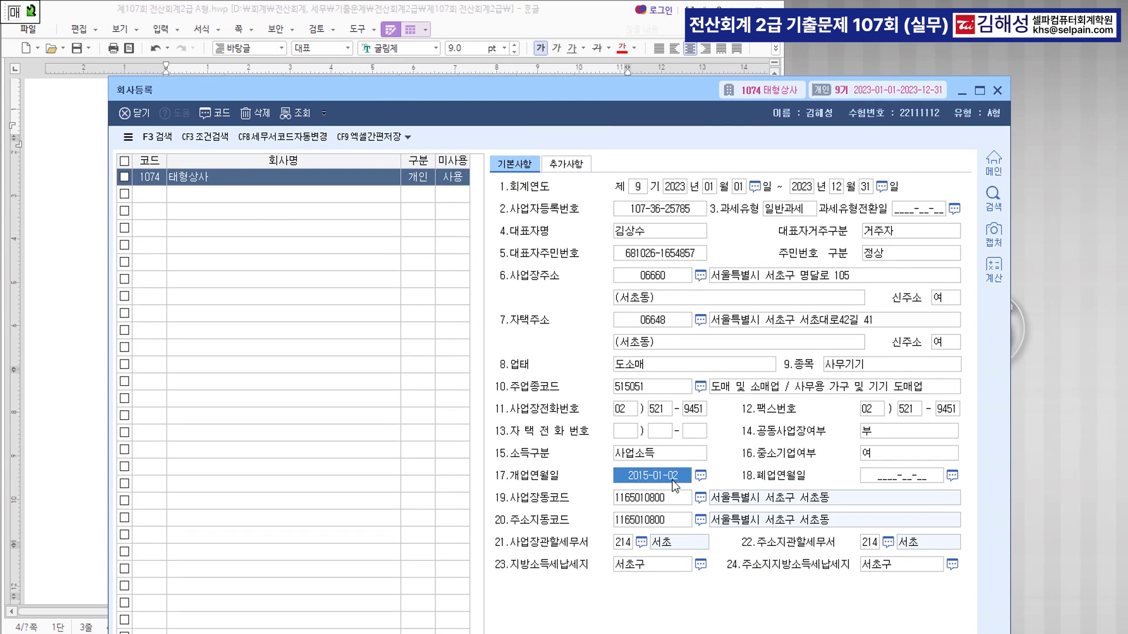
left_click(103, 498)
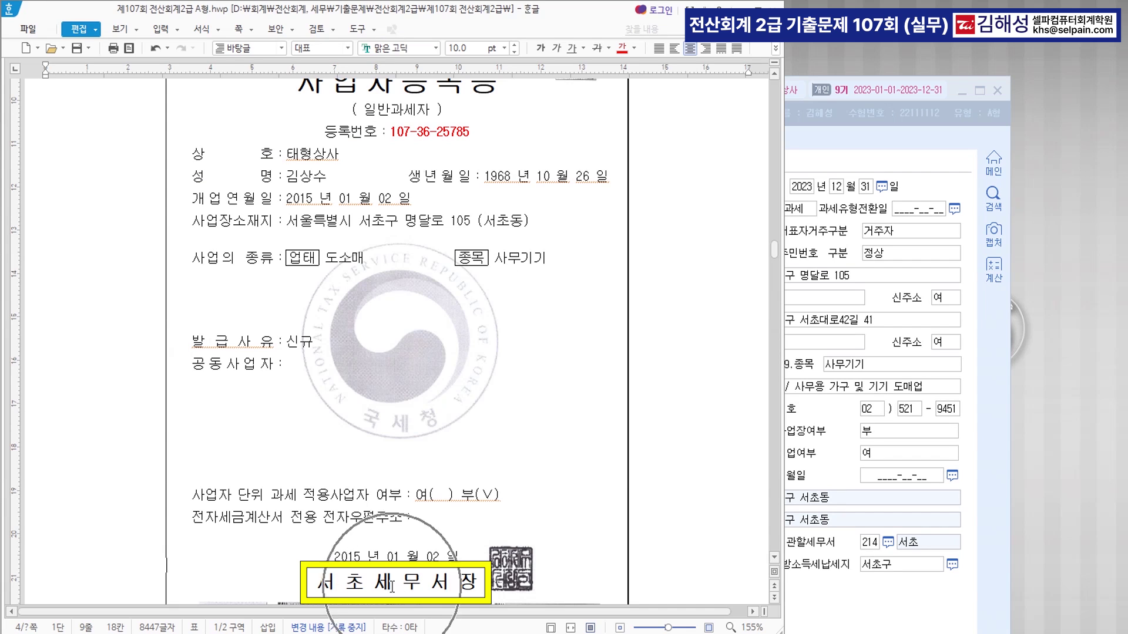
left_click(841, 136)
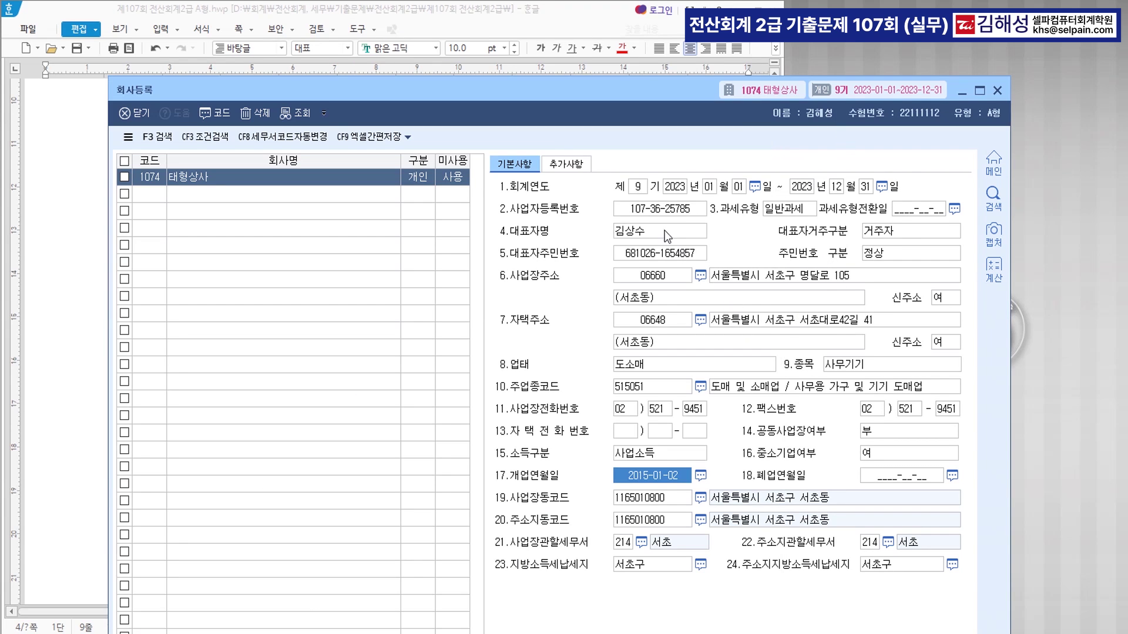
left_click(663, 213)
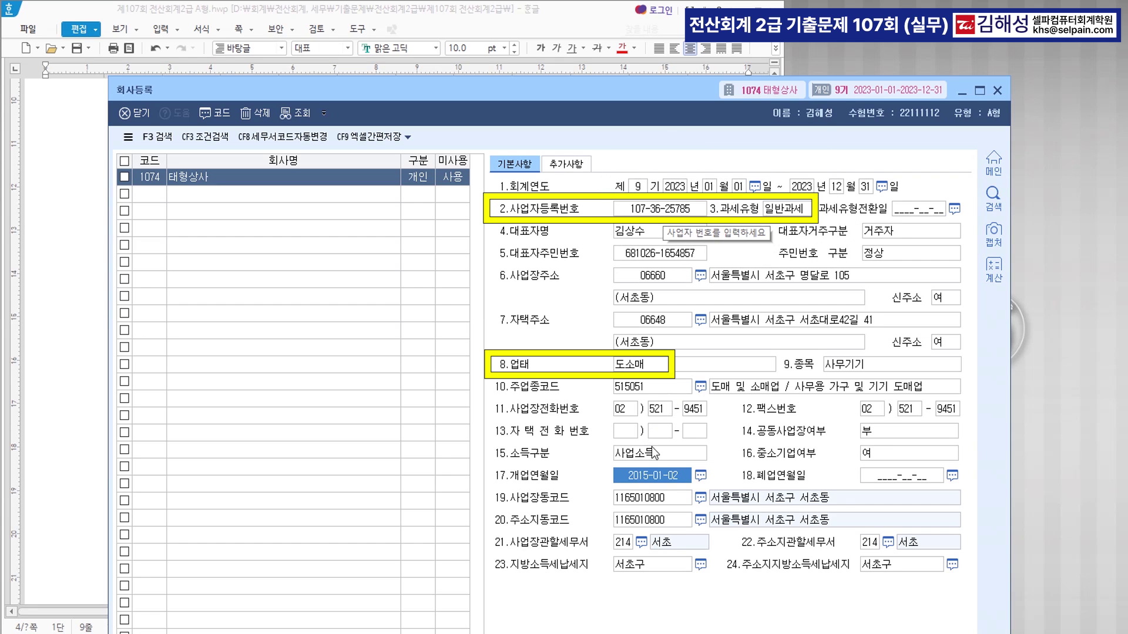
left_click(643, 367)
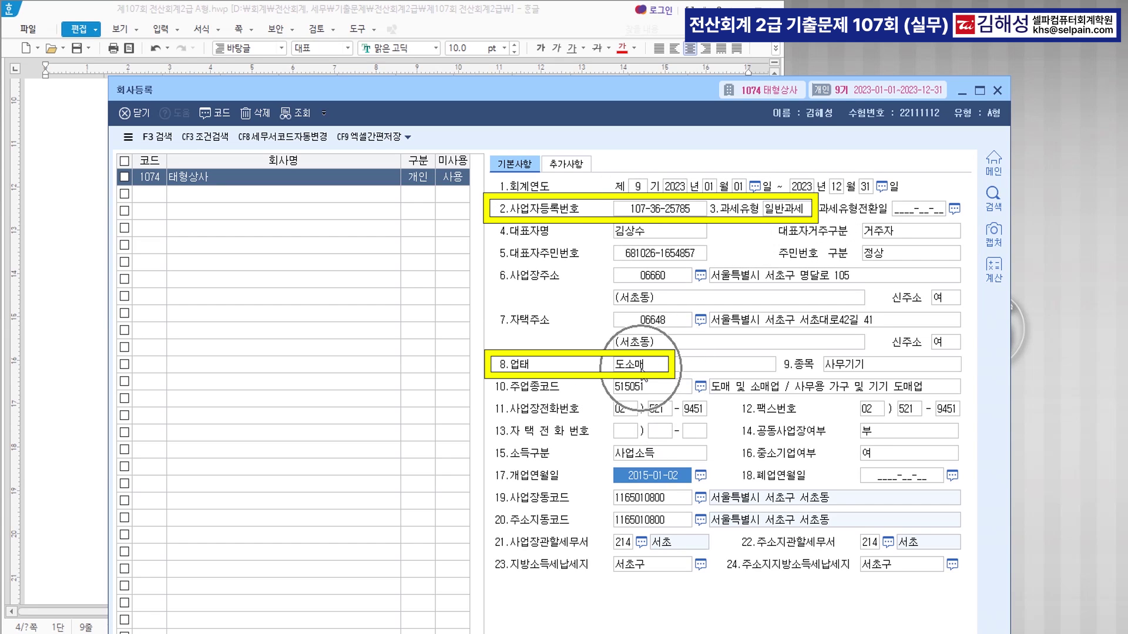
left_click(642, 367)
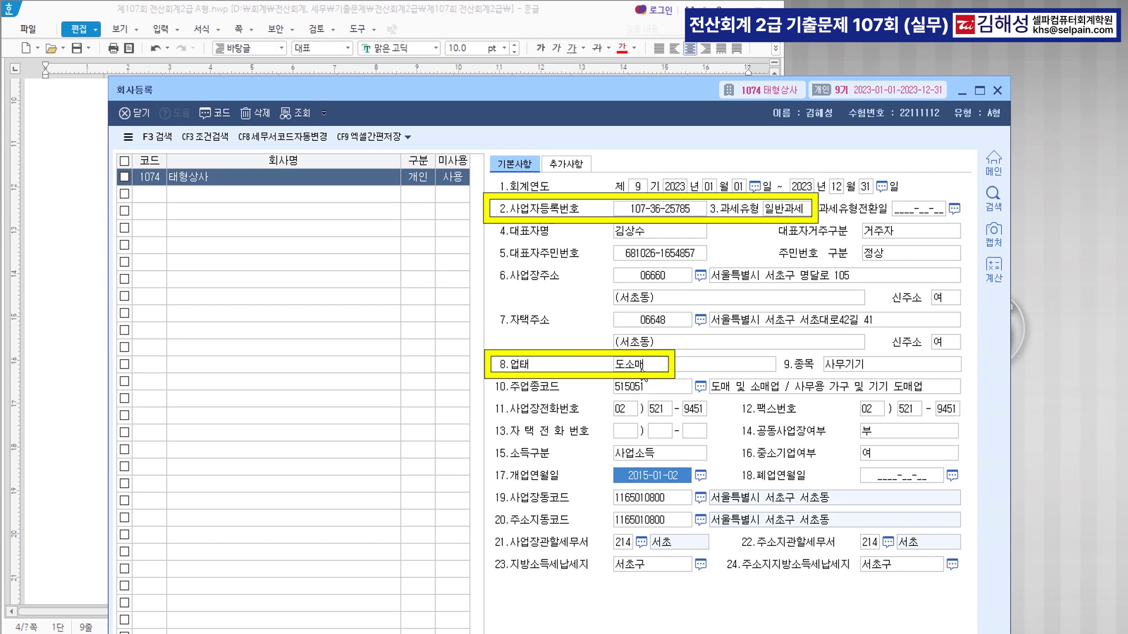
Close 회사등록 and colour "전기분 재무상태표" red in the 문제2 instructions of the exam document
left_click(997, 91)
scroll(623, 295, "down", 10)
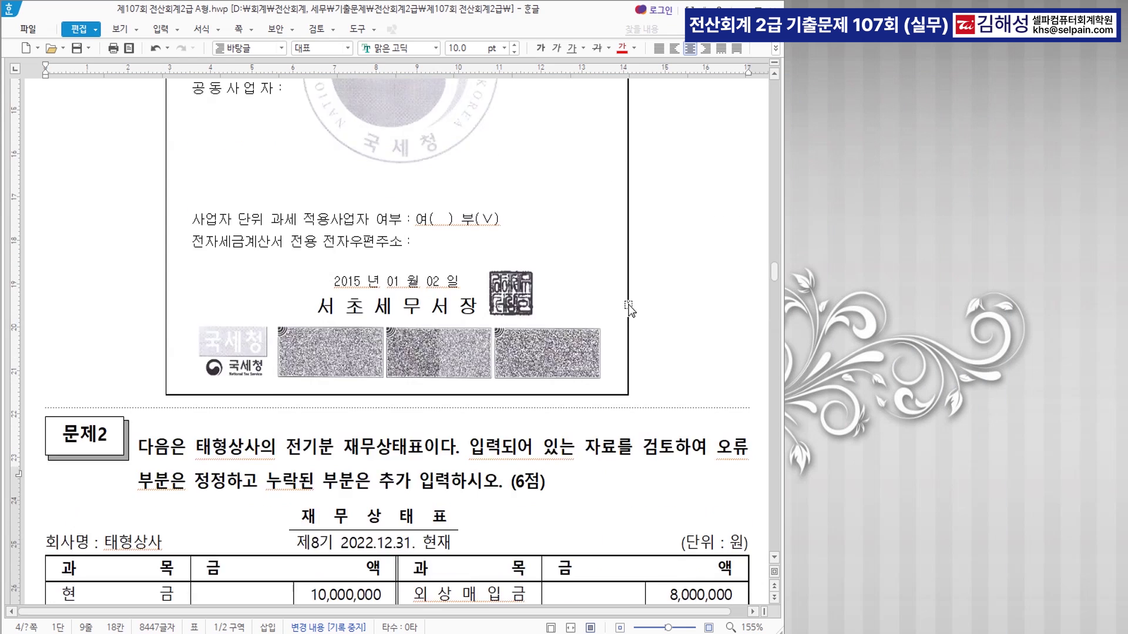
mouse_move(287, 241)
left_mouse_down()
mouse_move(440, 249)
mouse_move(417, 254)
left_mouse_up()
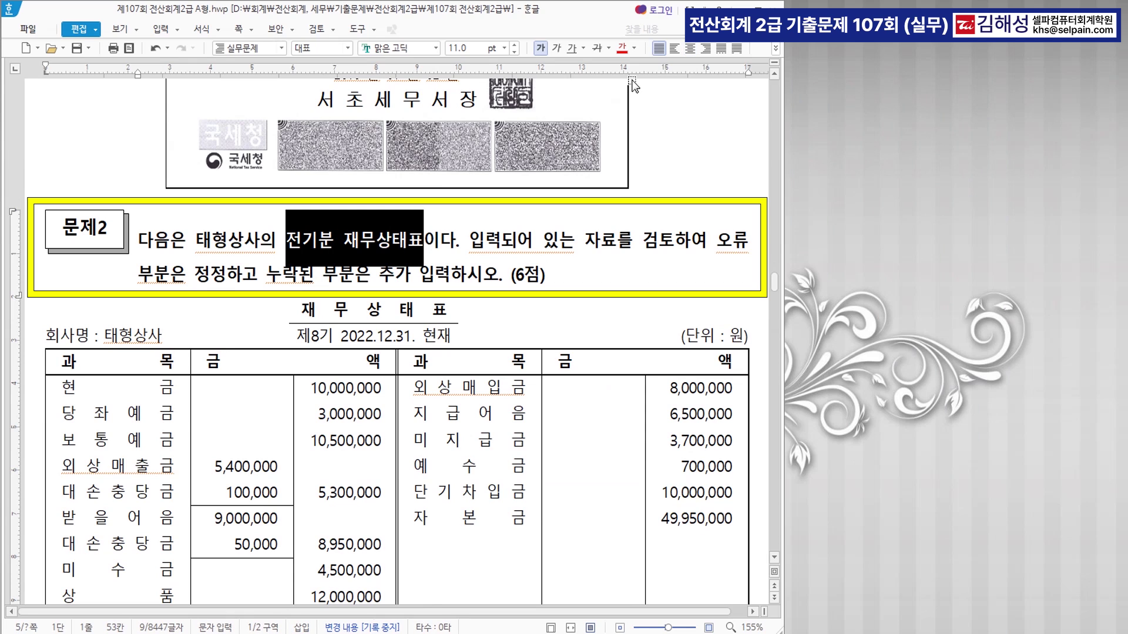
left_click(622, 48)
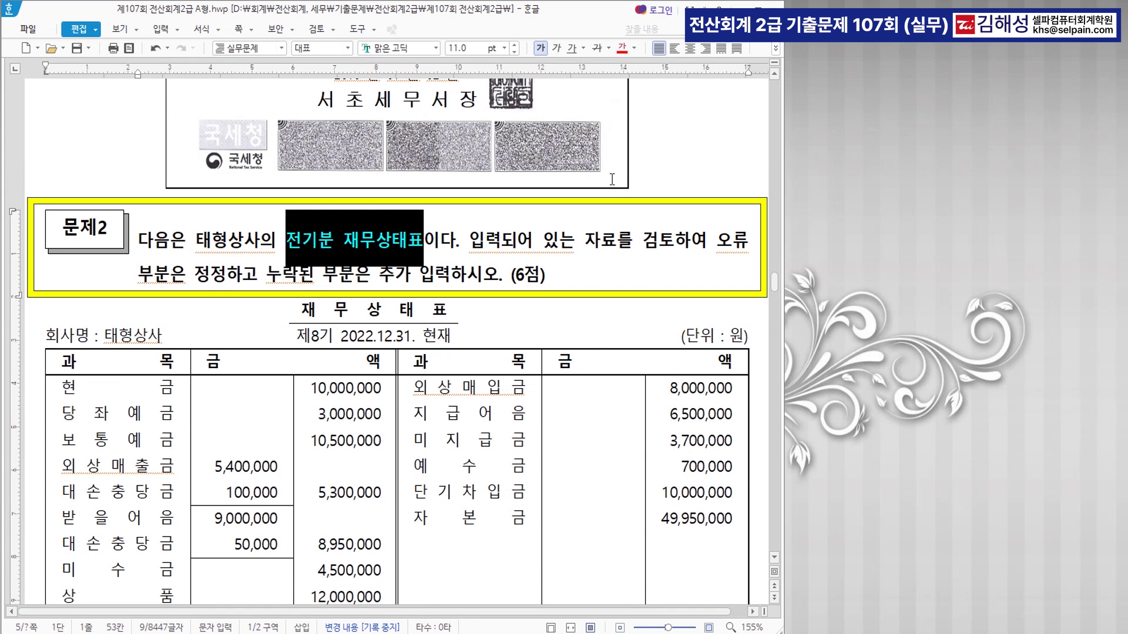
left_click(598, 304)
left_click(696, 245)
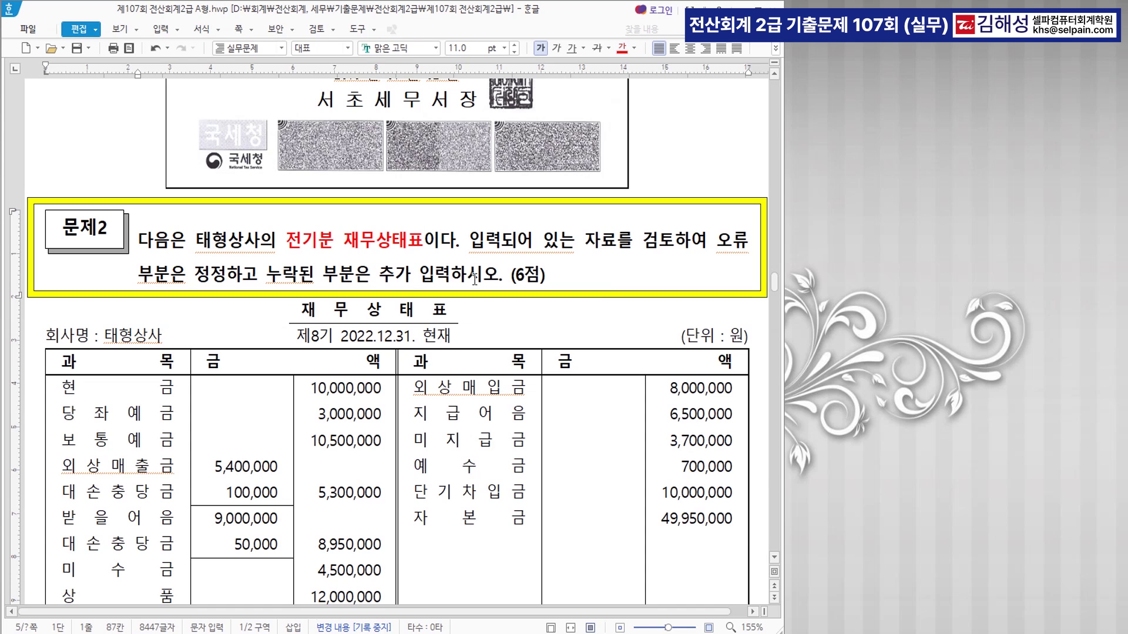
Colour "정정하고 누락된 부분은 추가 입력" red in the 문제2 instructions of the exam document
left_click_drag(195, 273, 450, 276)
left_click(623, 50)
left_click(588, 277)
Switch to KcLep, open 전기분재무상태표 and place its window so the exam's asset accounts stay visible beside it
scroll(597, 302, "down", 4)
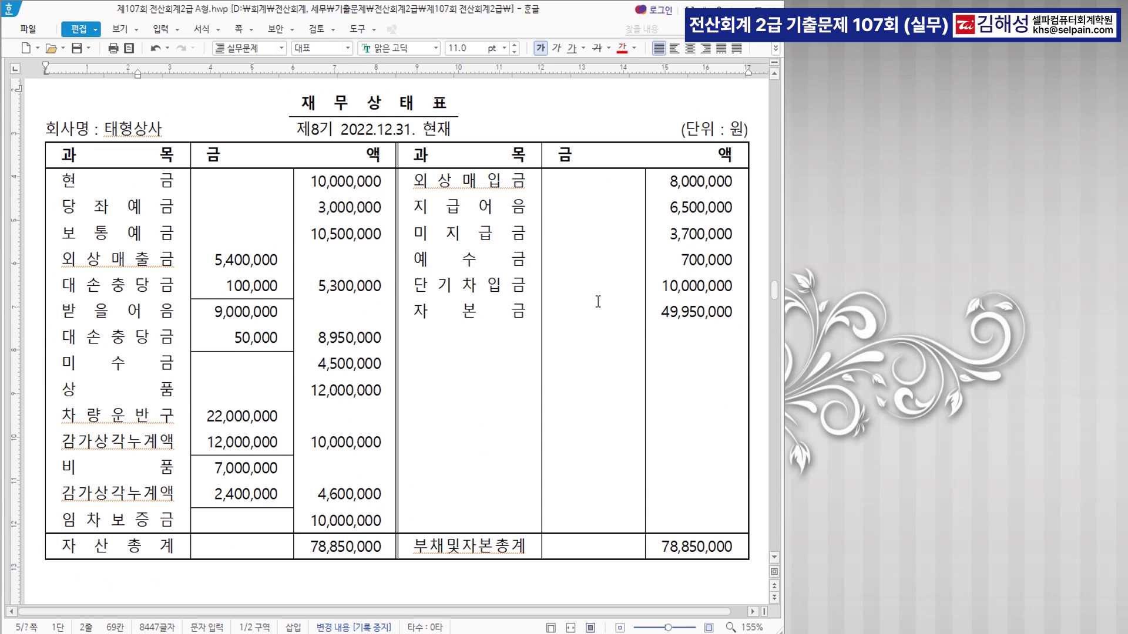
left_click(416, 633)
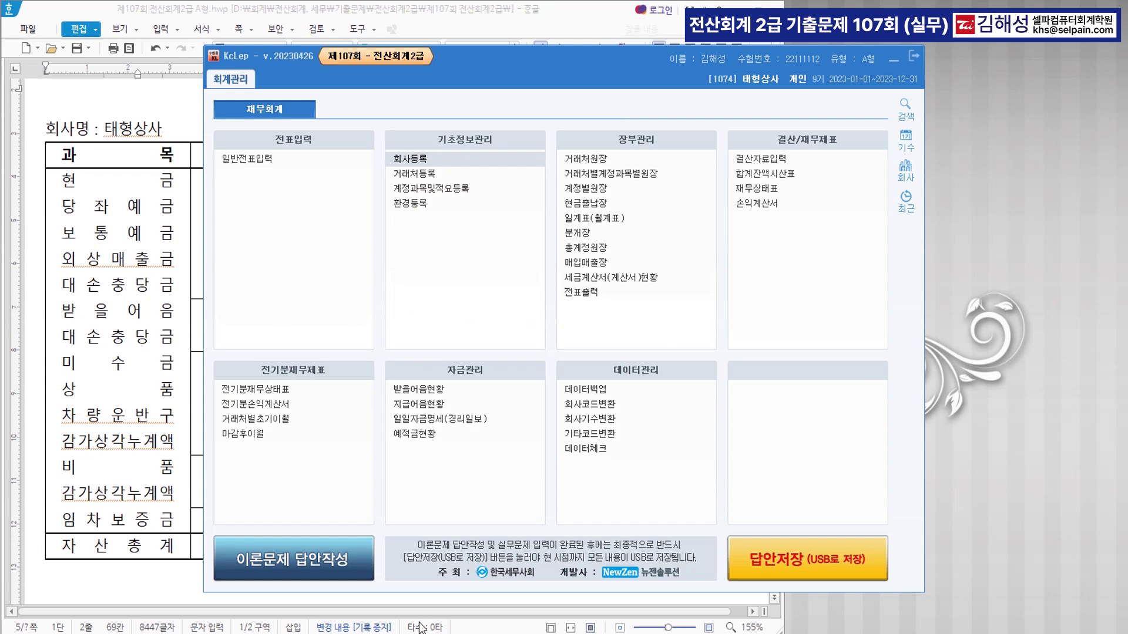
left_click(286, 391)
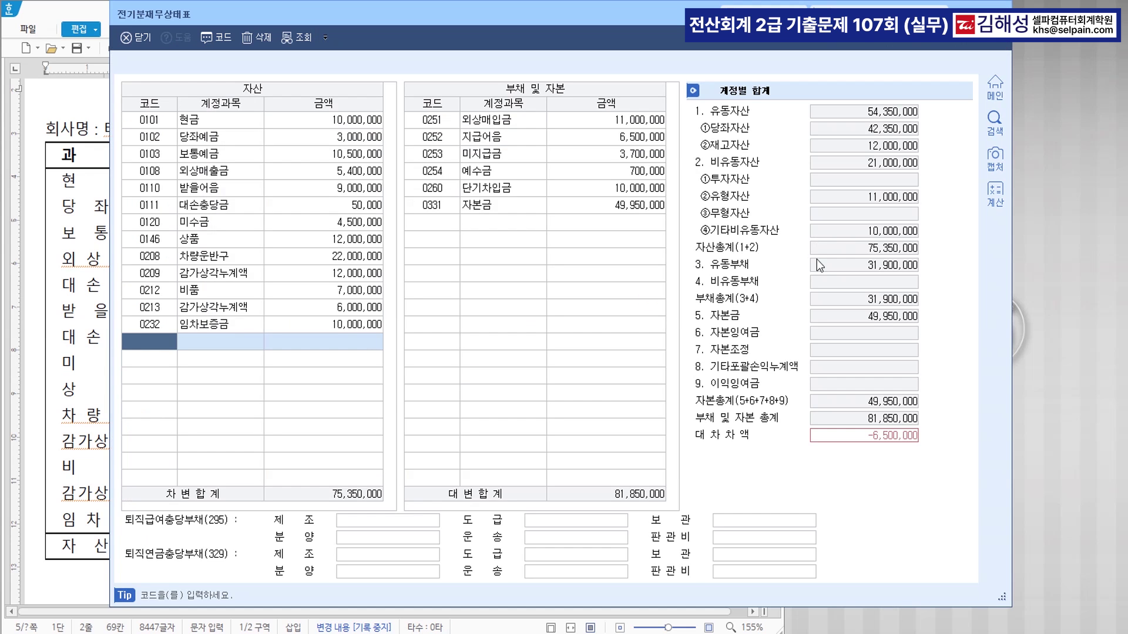
left_click_drag(503, 16, 779, 64)
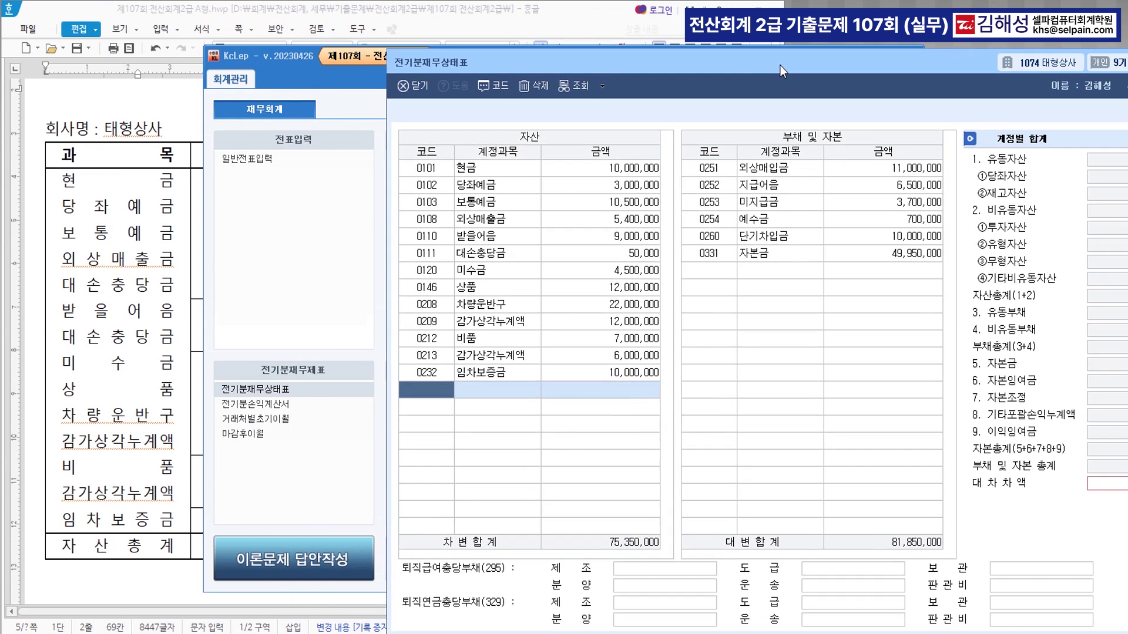
left_click(150, 103)
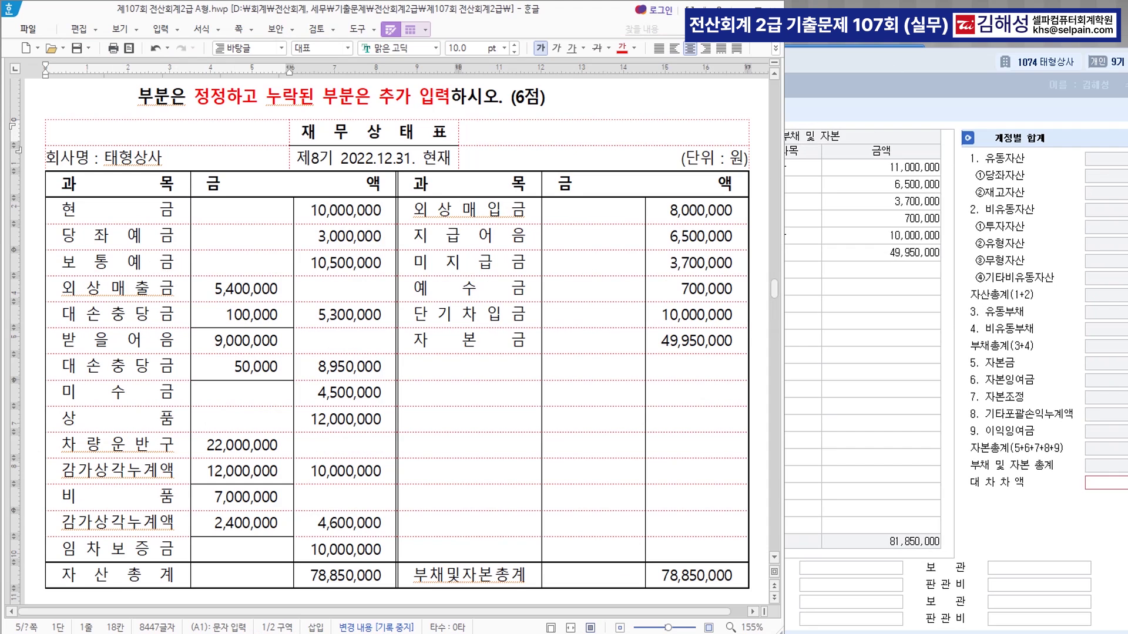
left_click(932, 75)
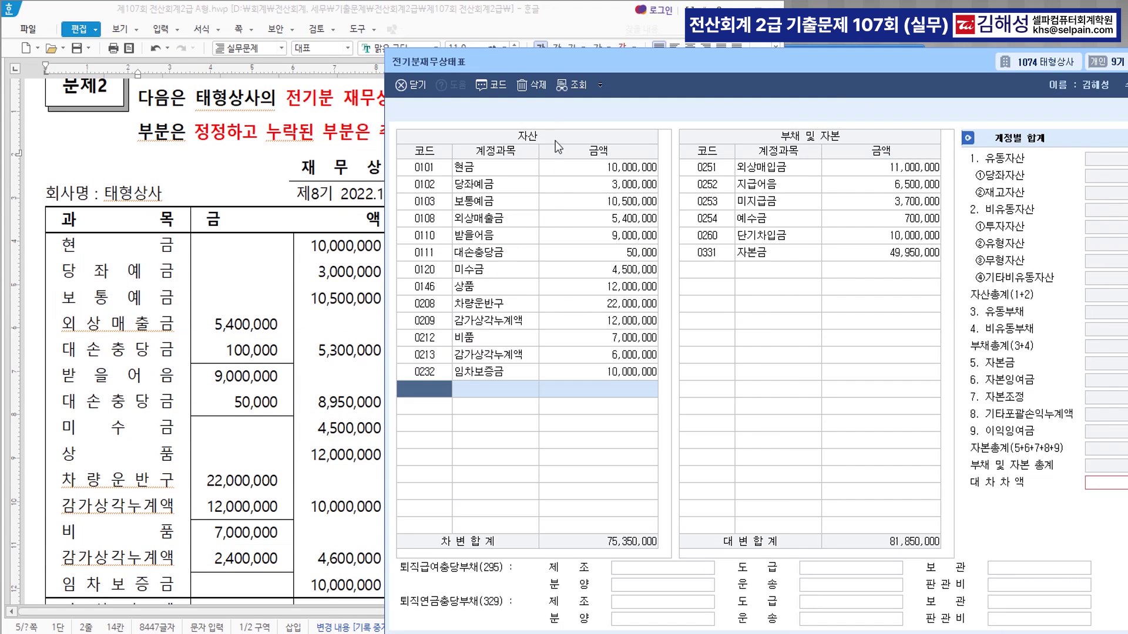
left_click_drag(566, 70, 609, 114)
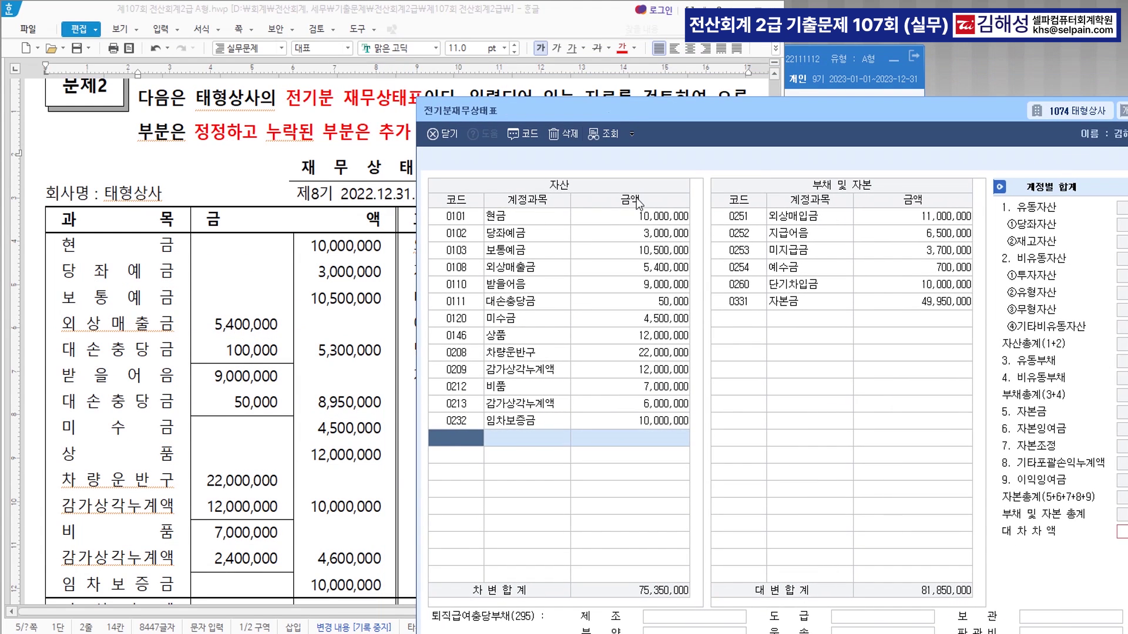
Check the asset amounts from 현금 to 외상매출금 and add account 0109 대손충당금 with 100,000
left_click(651, 221)
key("Down")
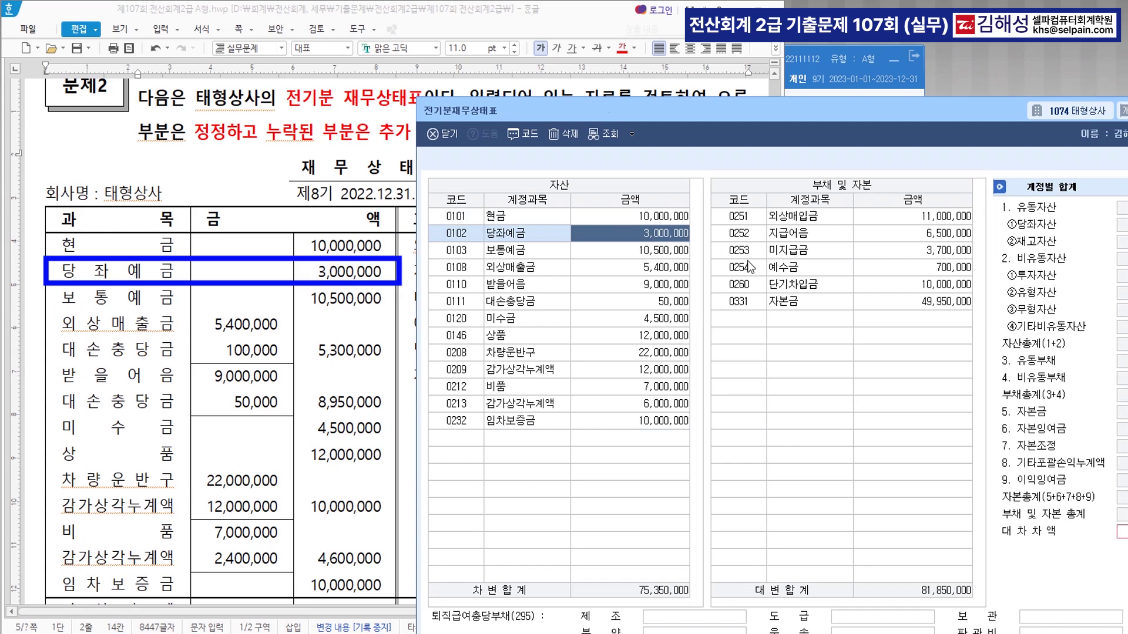
key("Down")
key("Down")
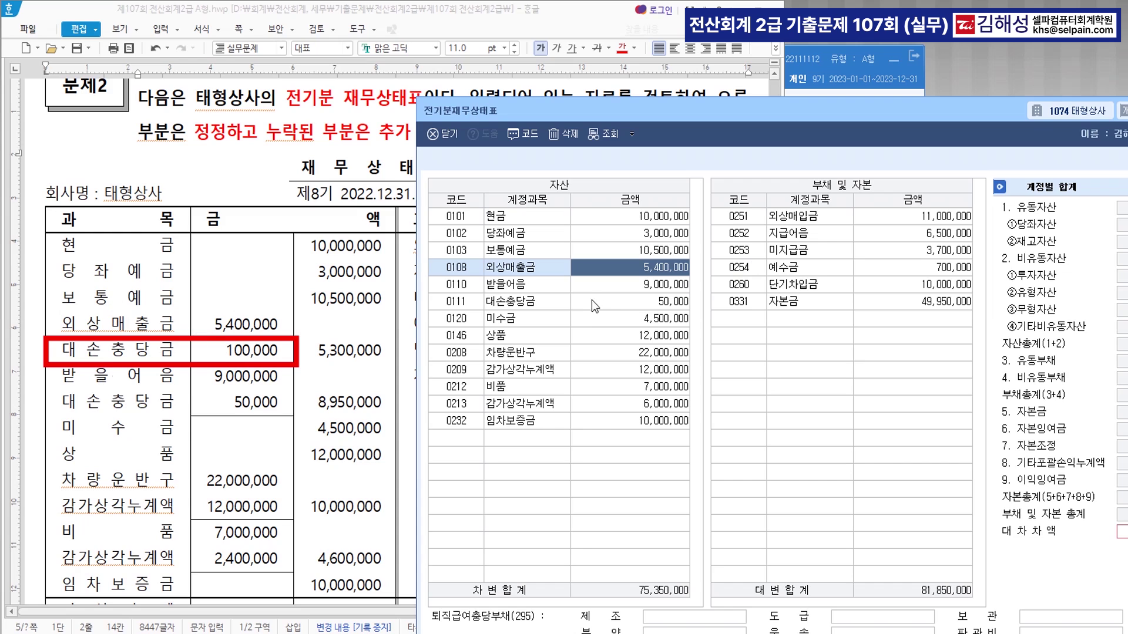
left_click(468, 439)
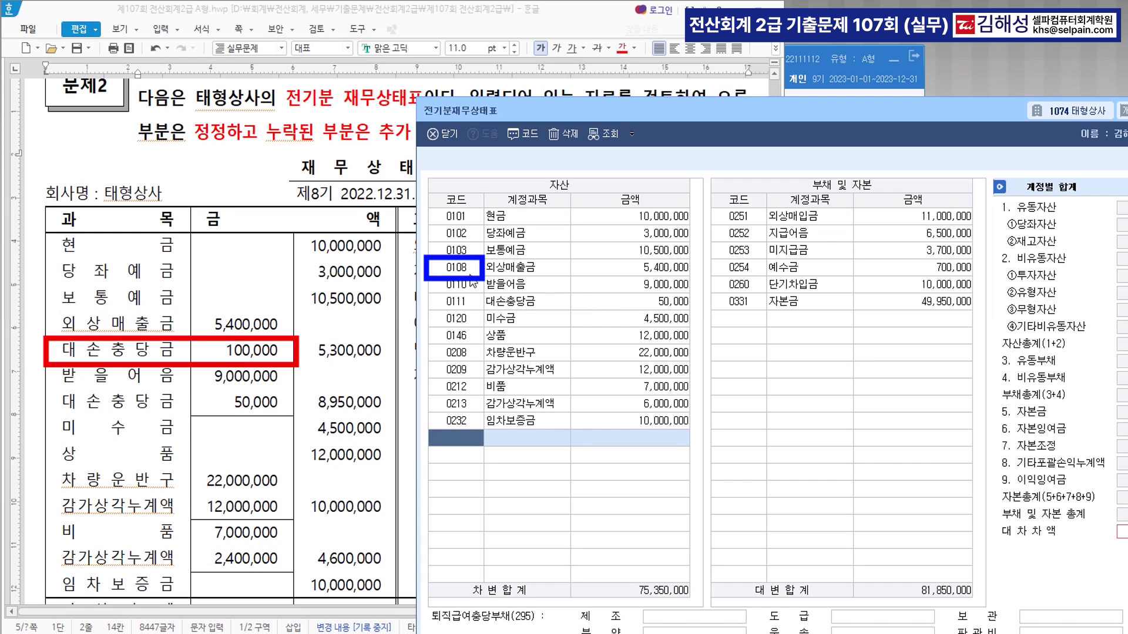
type("0109")
key("Return")
type("100,000")
key("Return")
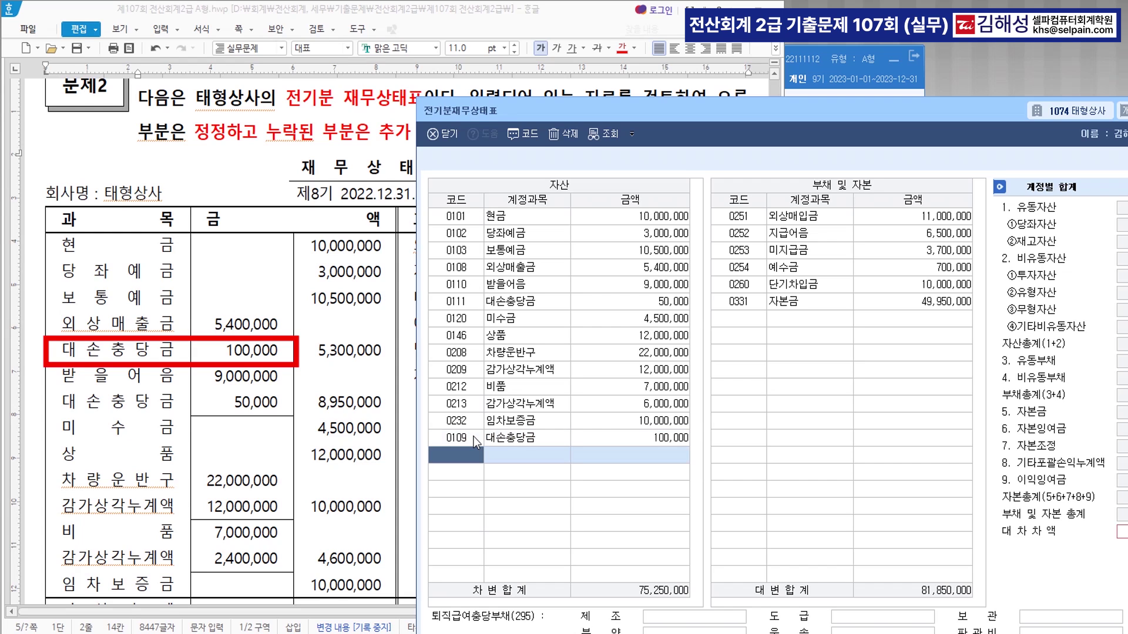
Check the assets from 0111 대손충당금 to 비품 against the exam and set 0213 감가상각누계액 to 2,400,000
left_click(642, 301)
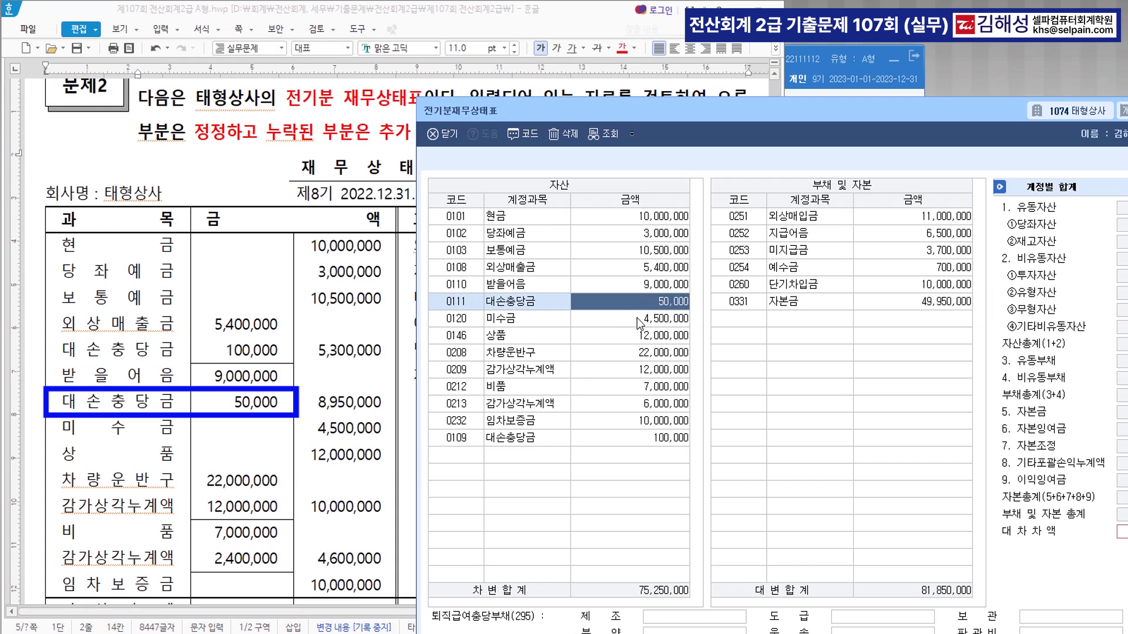
left_click(636, 318)
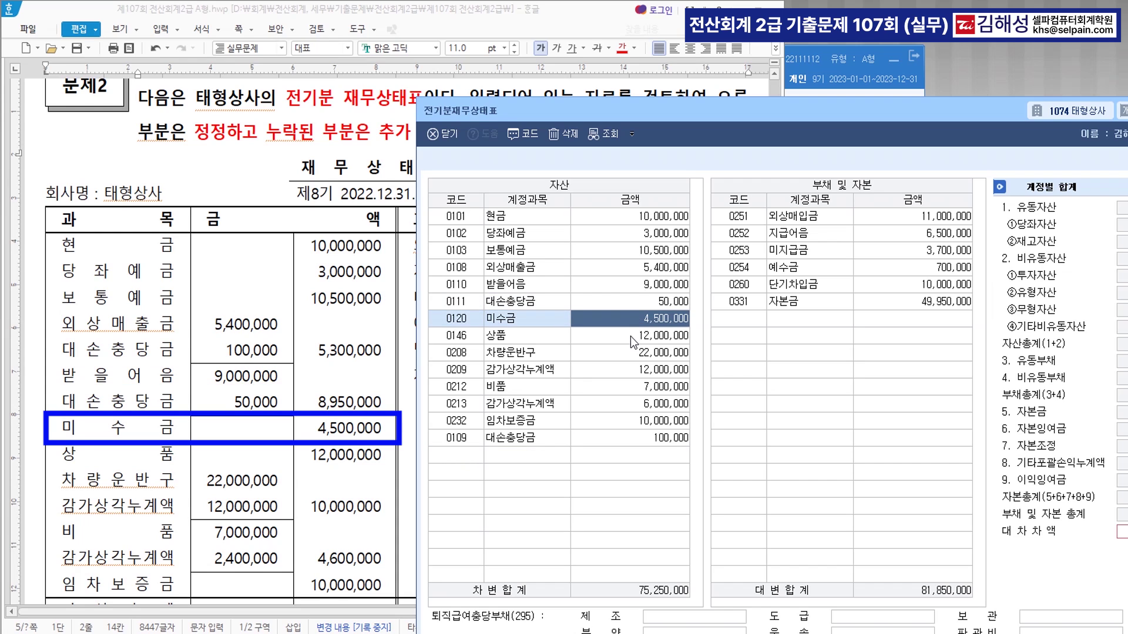
left_click(630, 336)
left_click(630, 356)
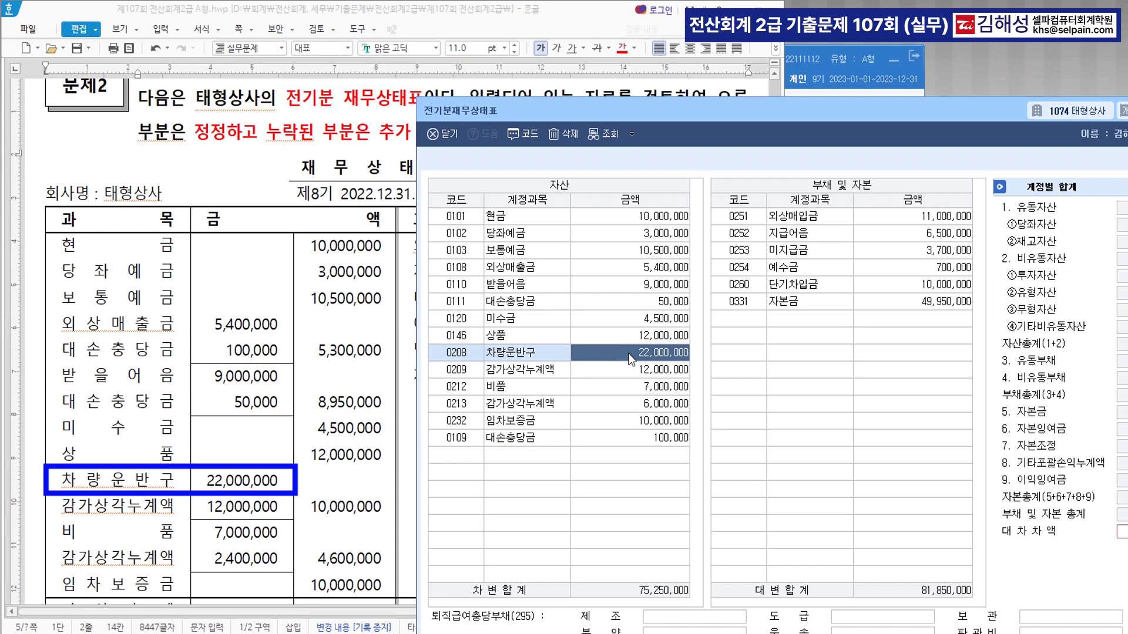
left_click(626, 371)
left_click(623, 388)
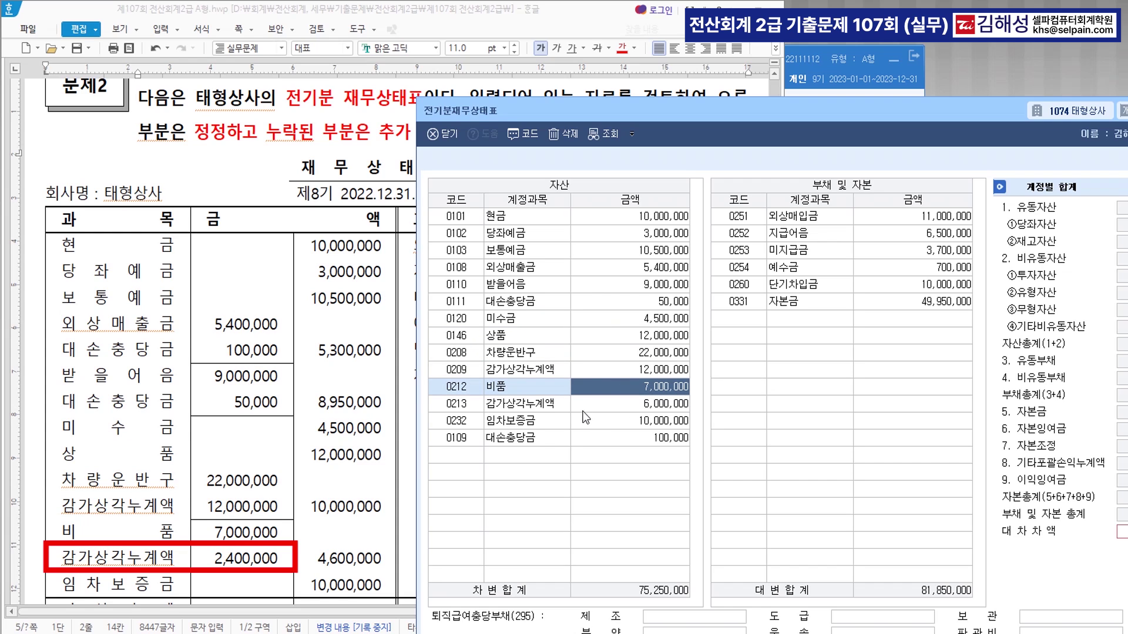
left_click(634, 408)
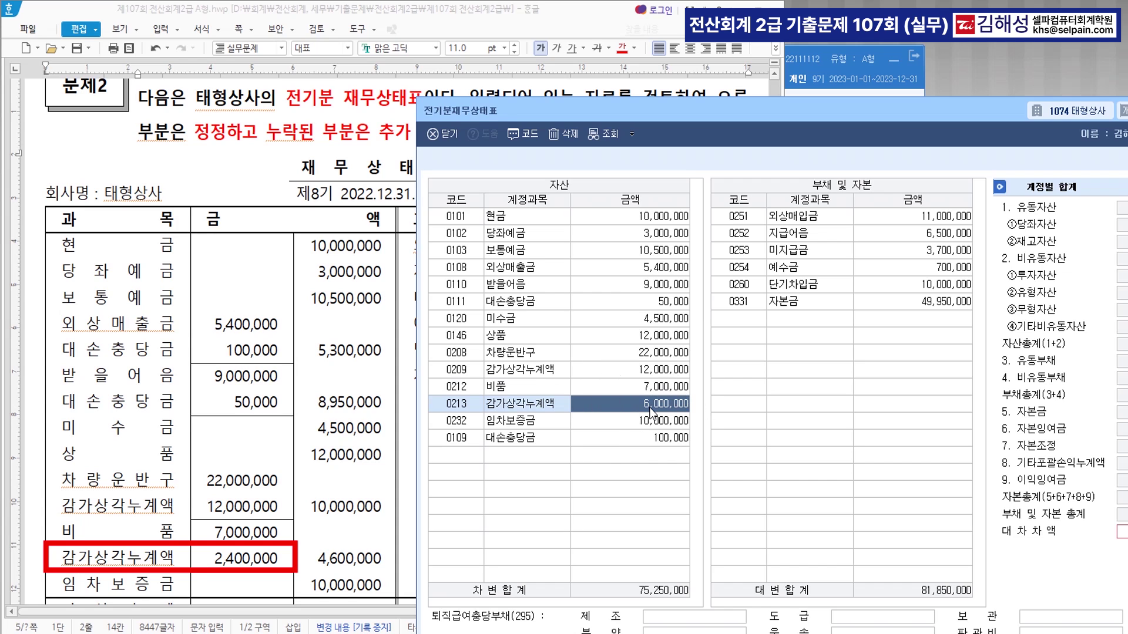
type("2400000")
key("Return")
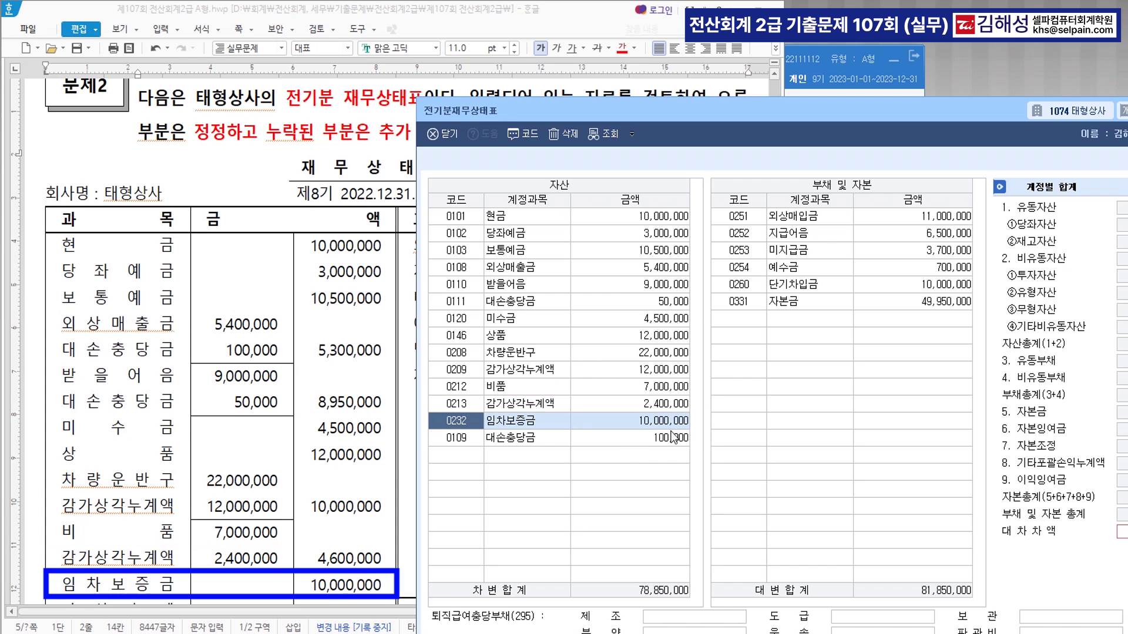
Check 임차보증금 and reload 전기분재무상태표 to sort the accounts by code
left_click(659, 428)
left_click(610, 136)
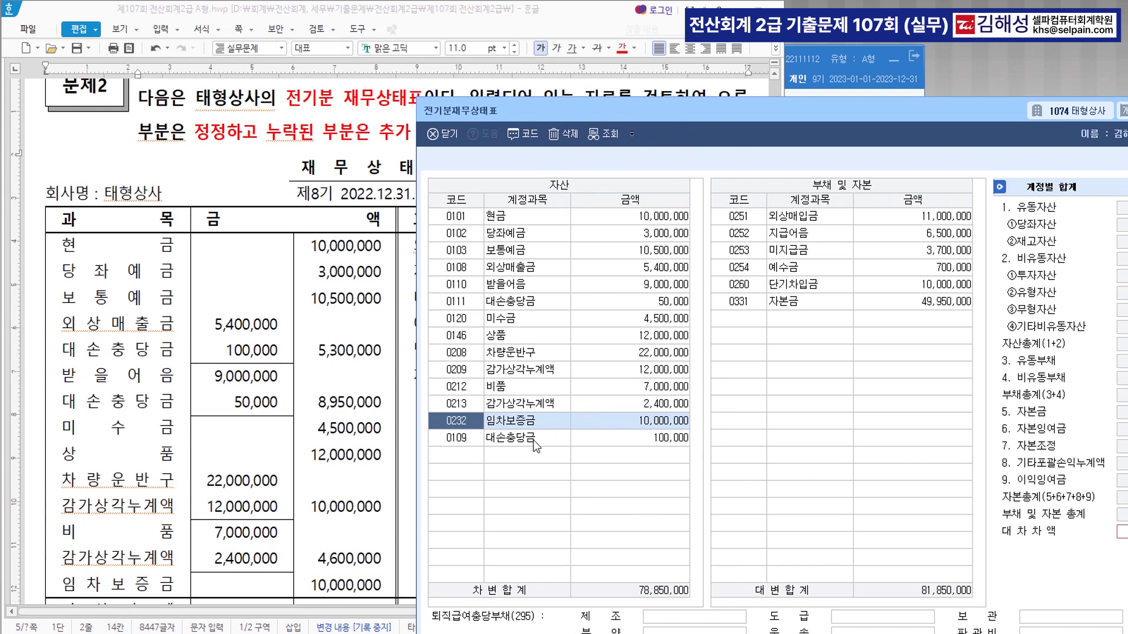
left_click(608, 136)
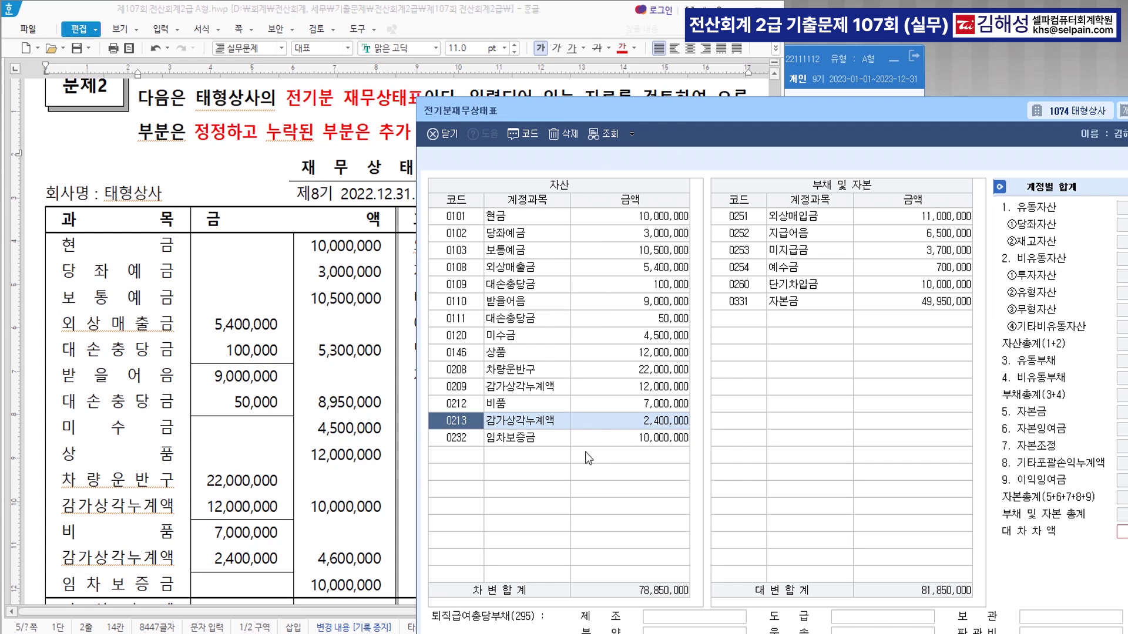
Compare the 차변합계 with the exam's 자산총계 and move the 전기분재무상태표 window to uncover the exam's liabilities and capital
left_click(409, 11)
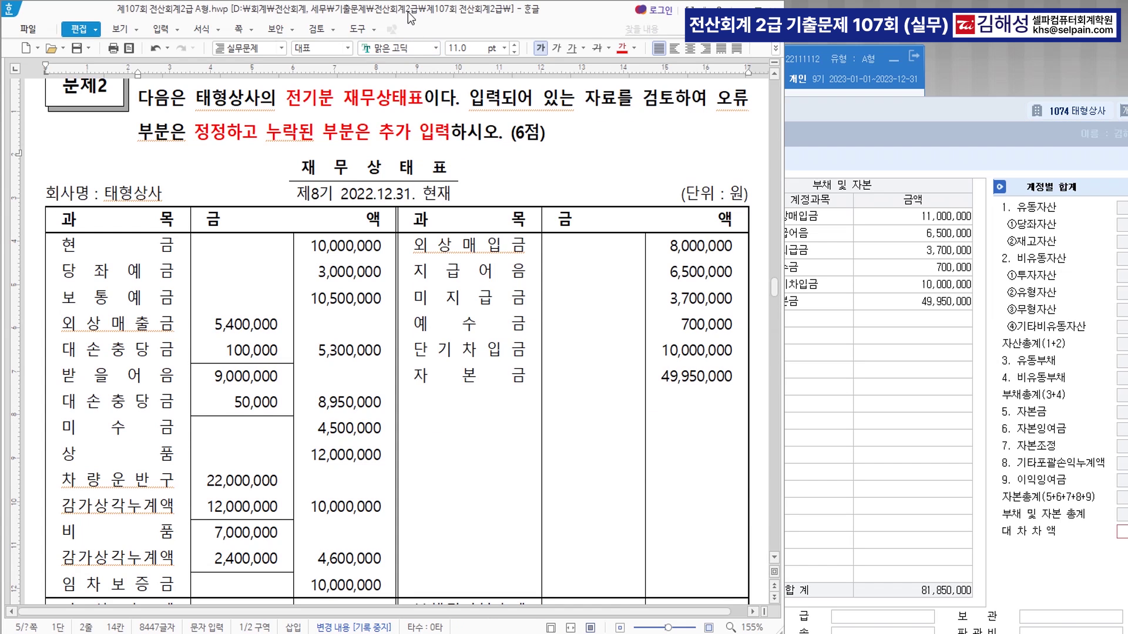
scroll(430, 411, "down", 1)
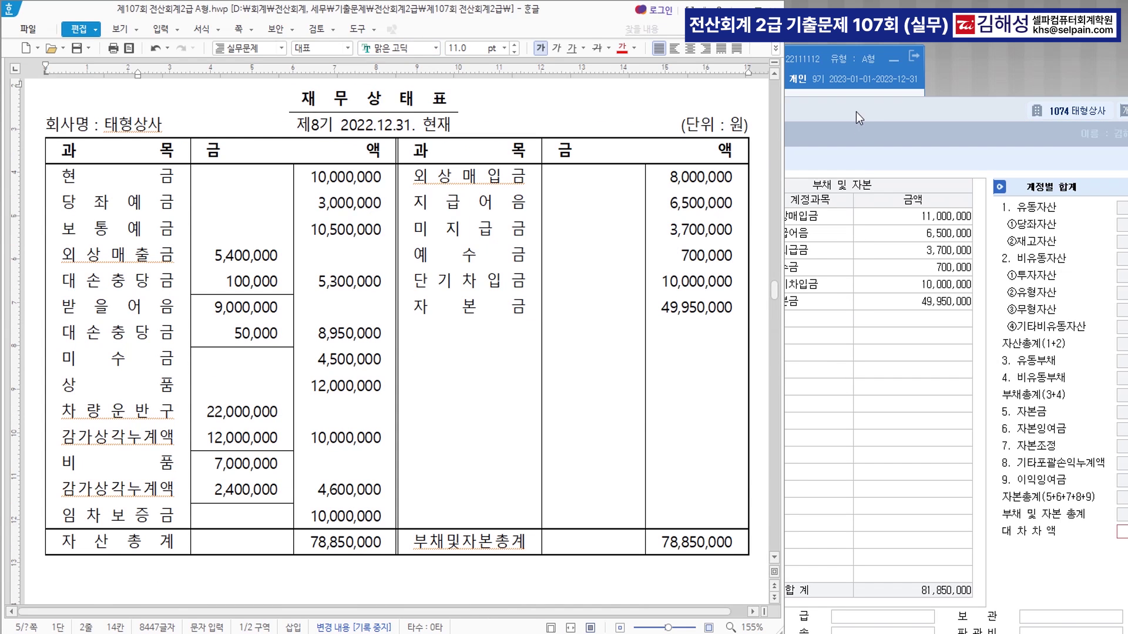
left_click(860, 118)
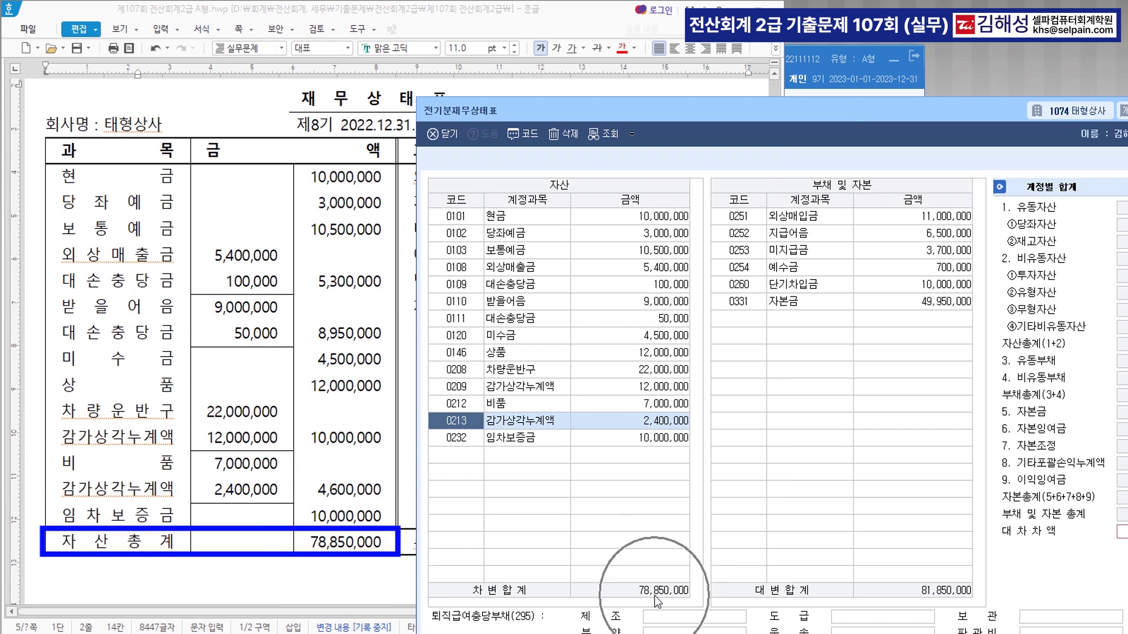
left_click_drag(683, 107, 347, 348)
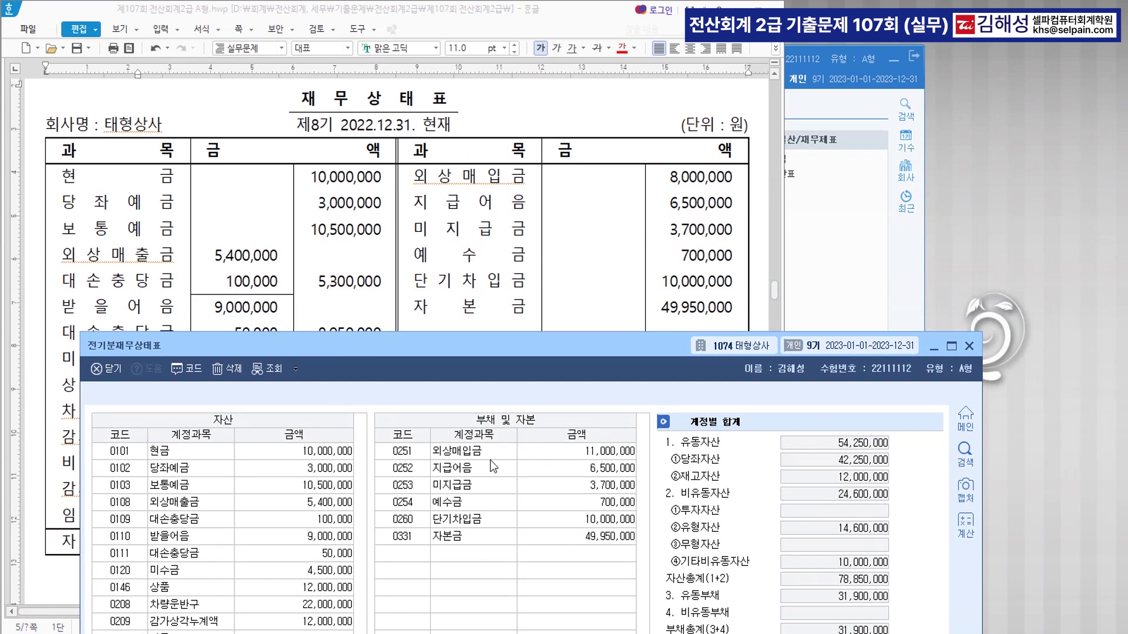
Set the amount of 0251 외상매입금 to 8,000,000
left_click(602, 453)
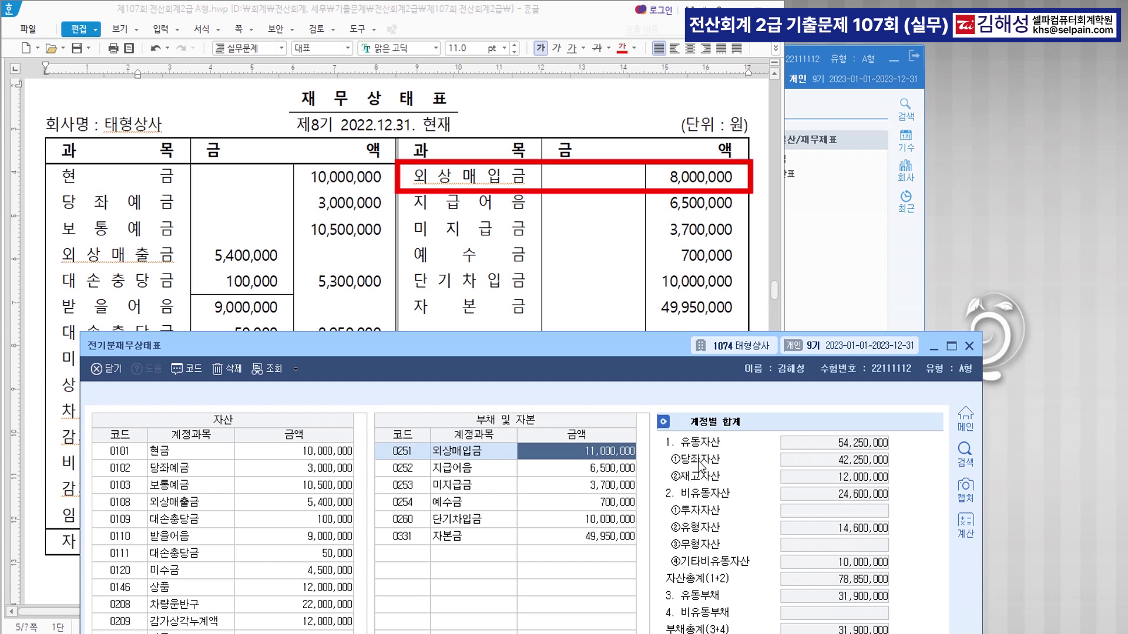
type("8000000")
key("Return")
key("Return")
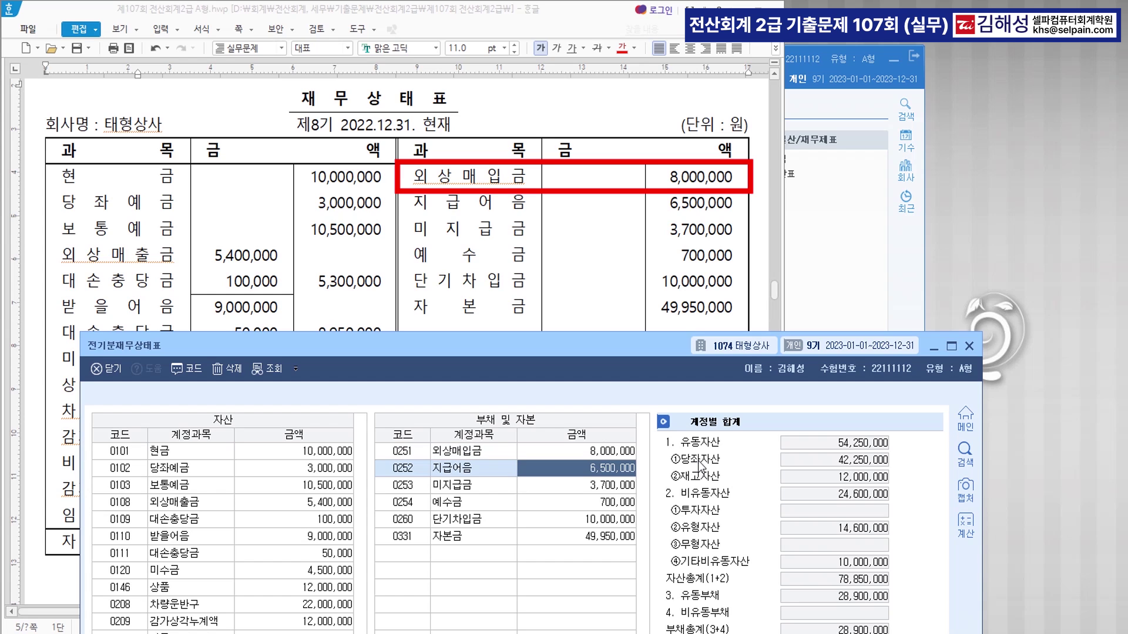
Check 지급어음 through 자본금 against the exam, review the totals and 대차차액, and close 전기분재무상태표
key("Return")
key("Return")
key("Return")
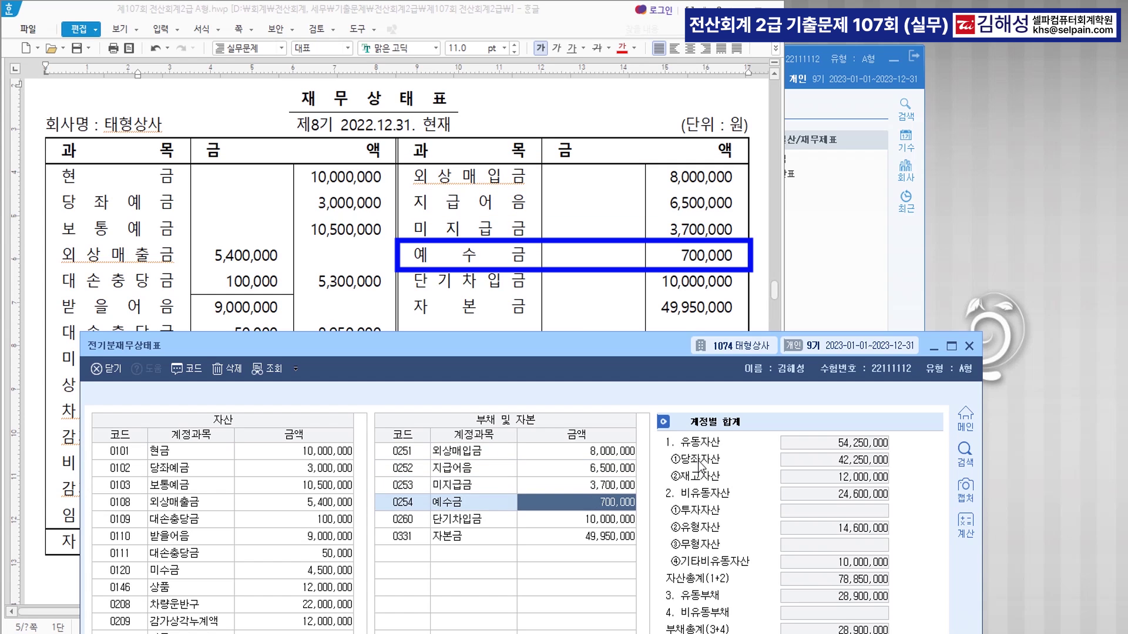
key("Return")
key("Return")
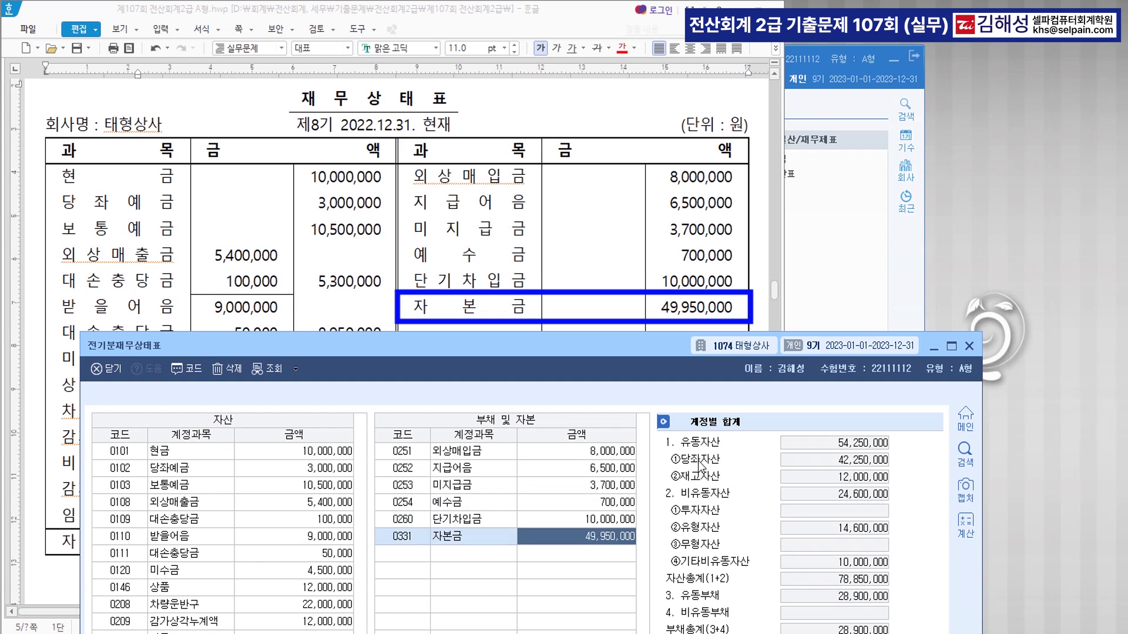
left_click_drag(627, 353, 640, 25)
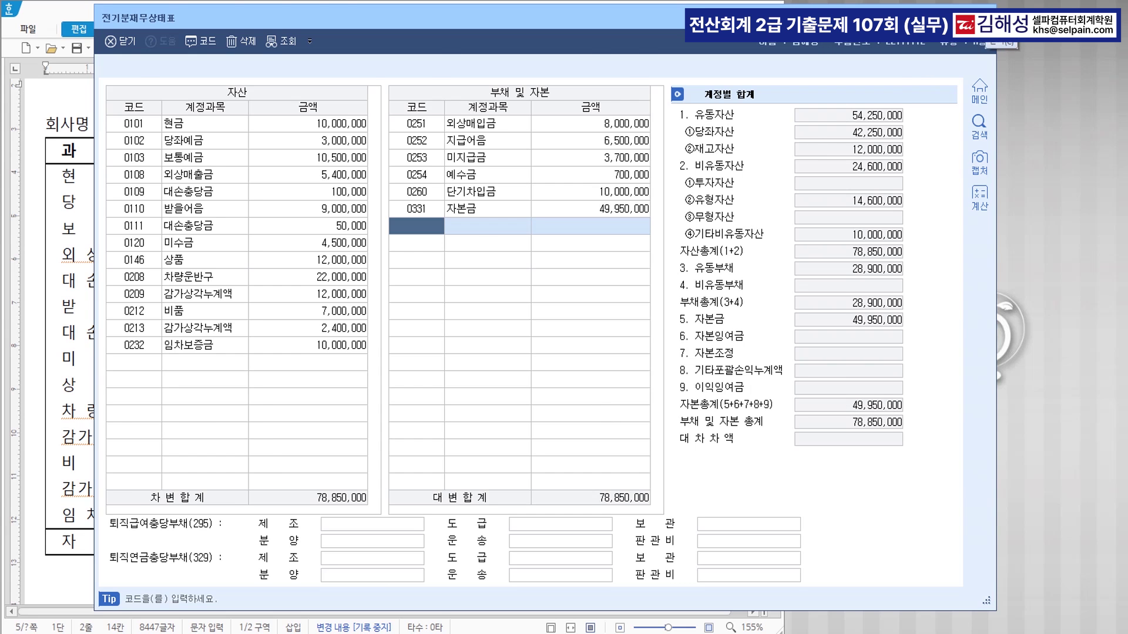
key("Escape")
Colour "[거래처등록]" red in 문제3 [1] of the exam document and review the 금융기관 details to register
scroll(506, 450, "down", 6)
scroll(507, 450, "down", 5)
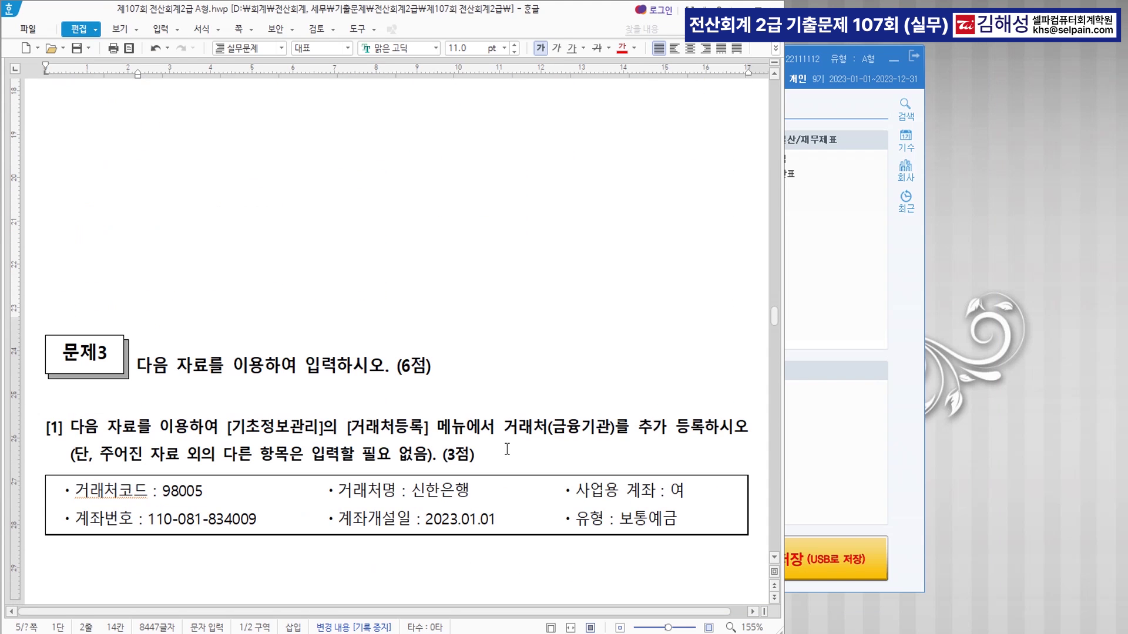
scroll(507, 450, "down", 2)
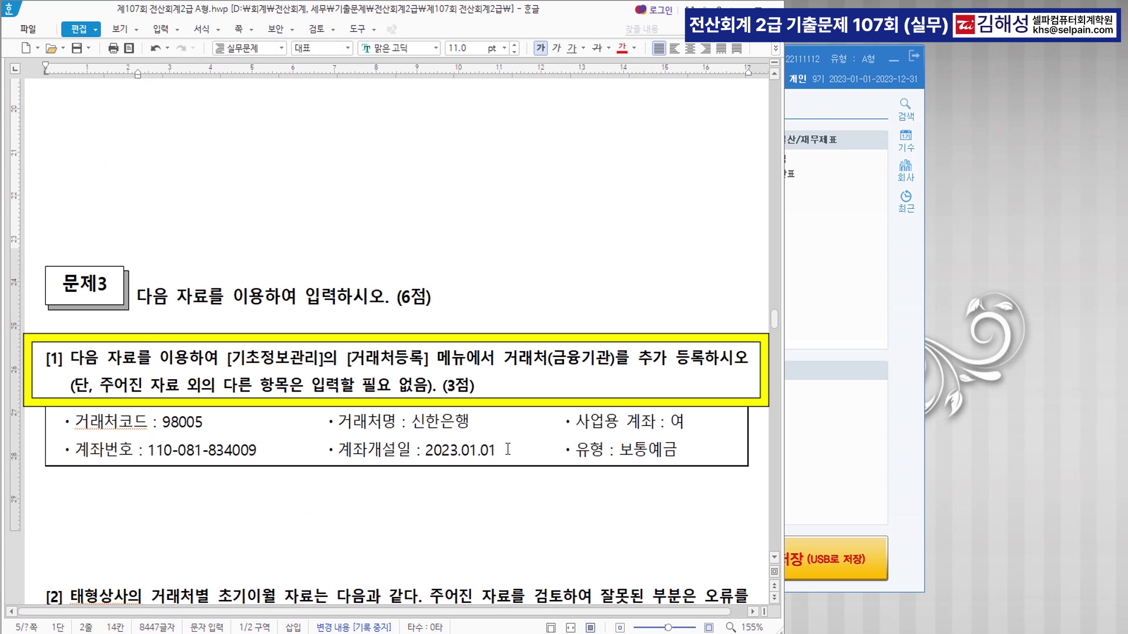
scroll(529, 389, "down", 2)
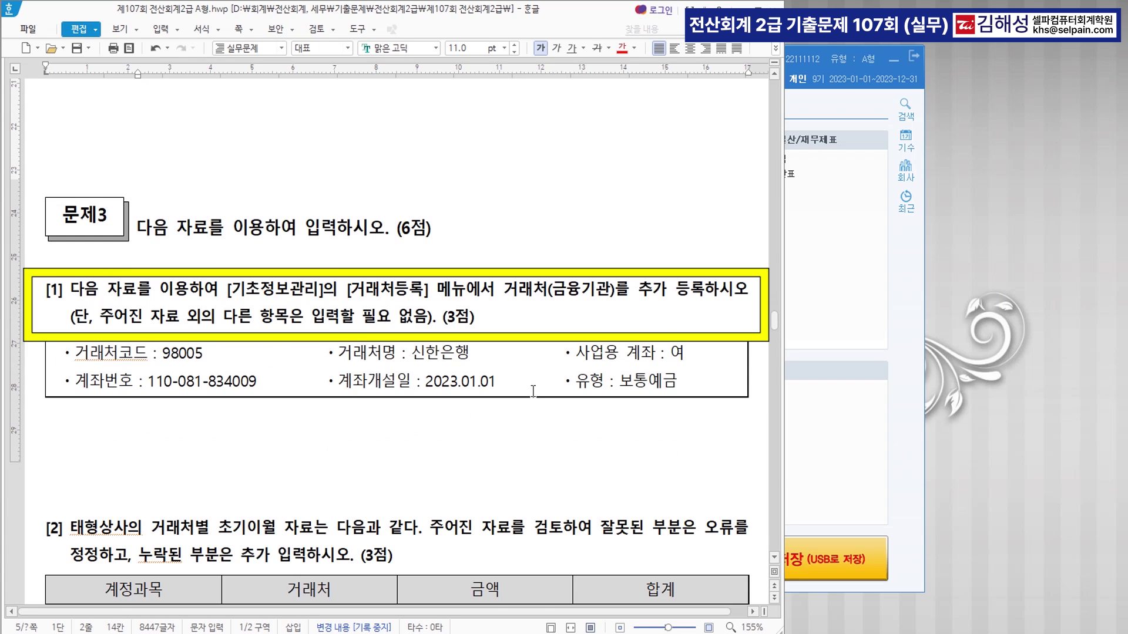
scroll(533, 393, "down", 2)
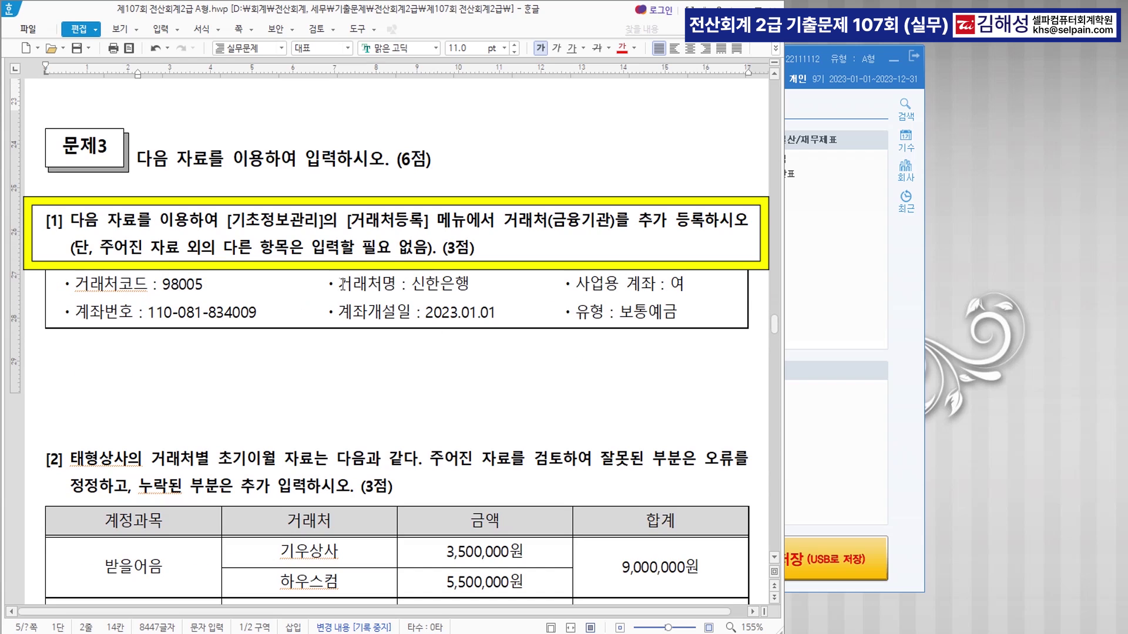
left_click_drag(346, 223, 429, 224)
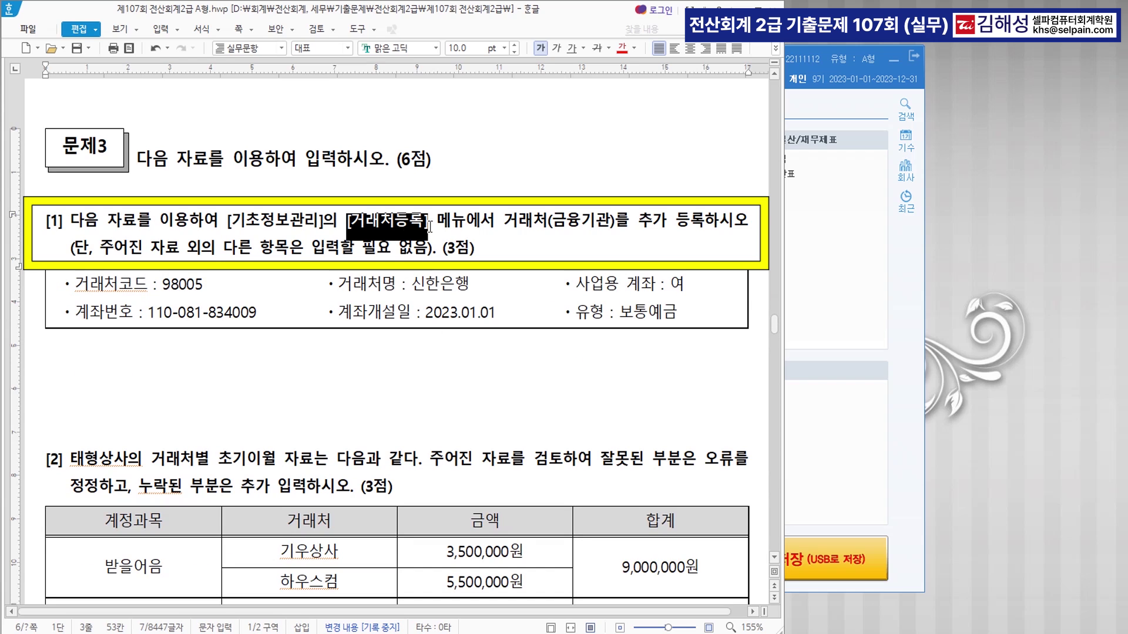
left_click(622, 48)
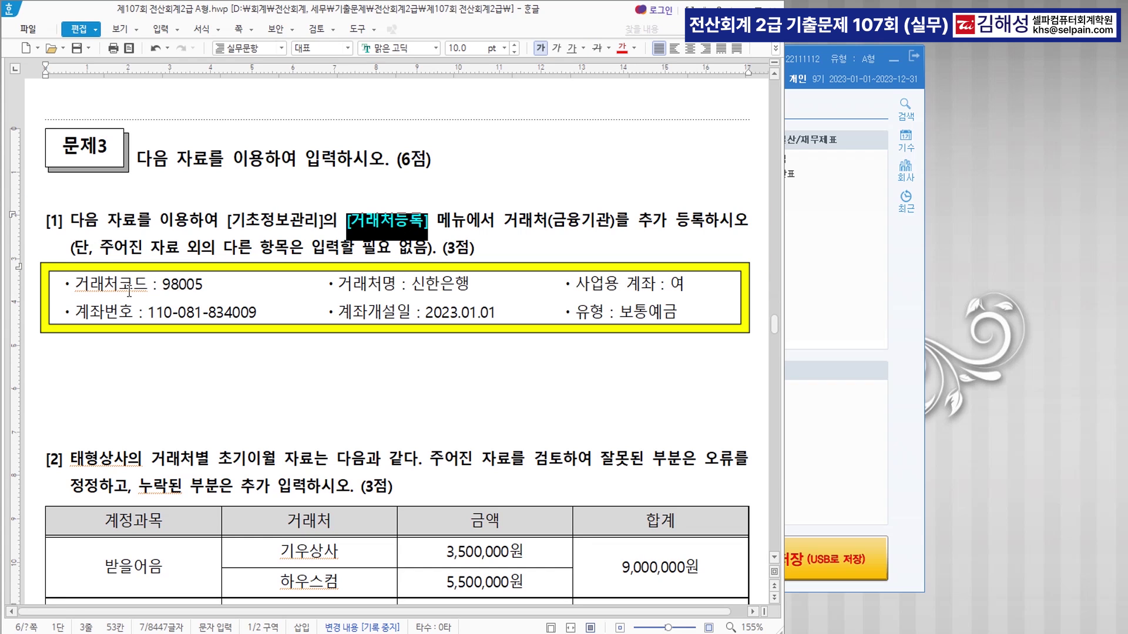
scroll(608, 117, "down", 3)
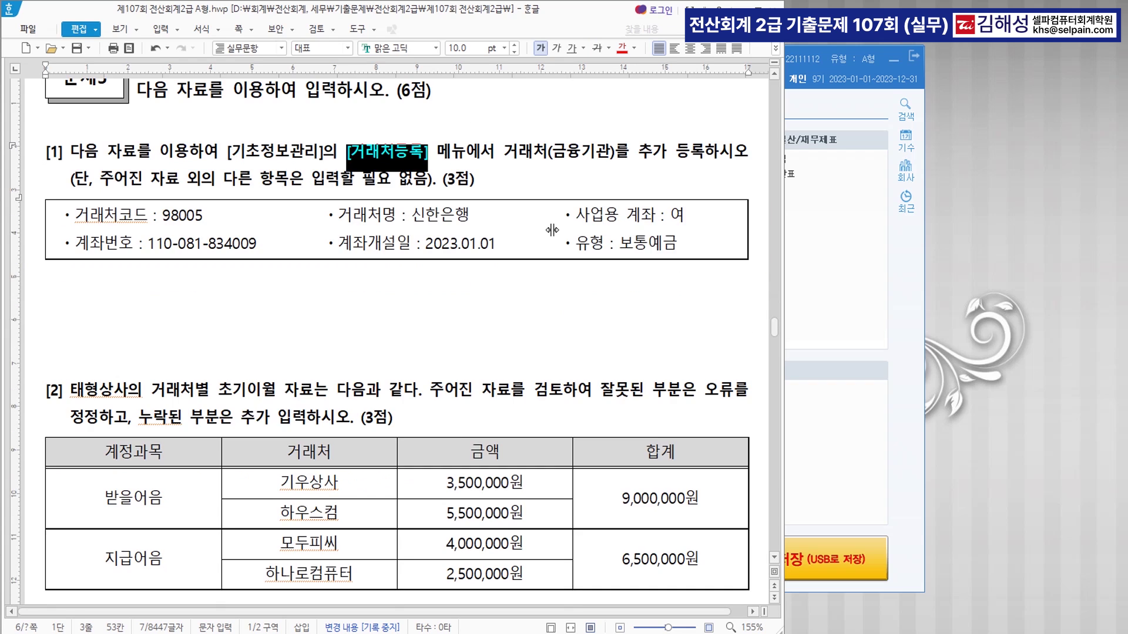
Open 거래처등록 in KcLep and arrange the windows so the exam's 금융기관 details stay visible
left_click(848, 319)
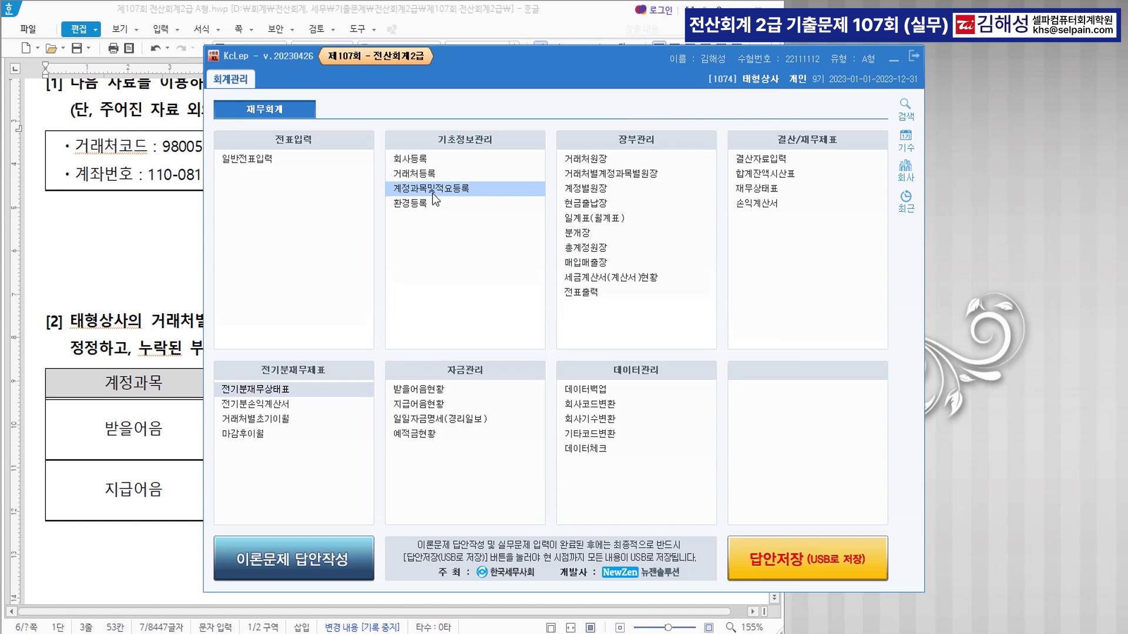
left_click(439, 175)
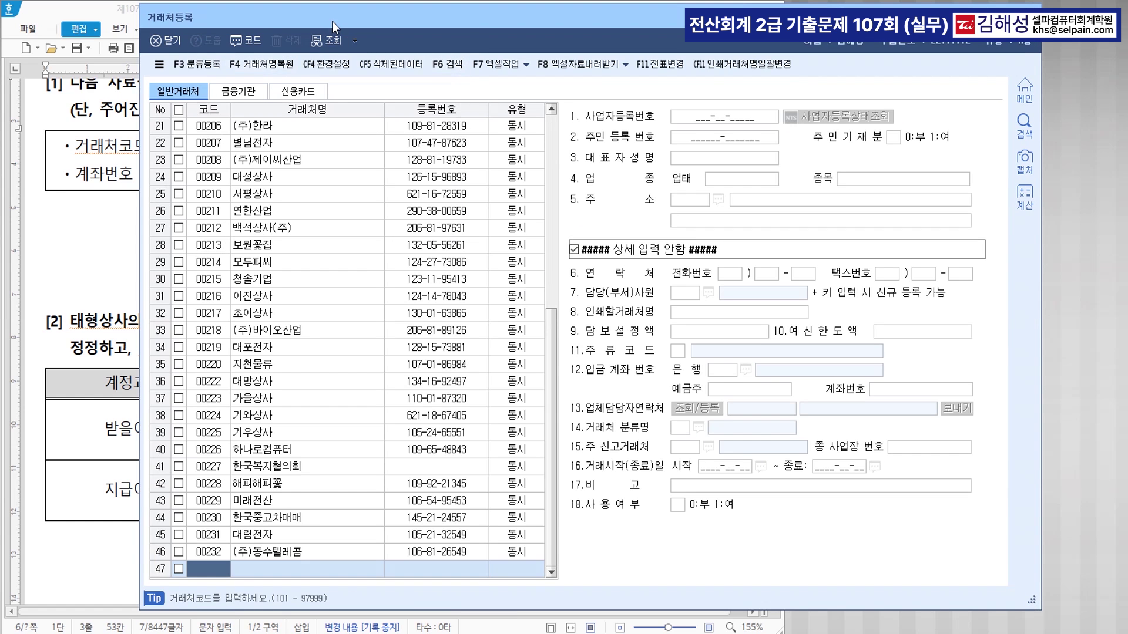
left_click_drag(343, 20, 265, 209)
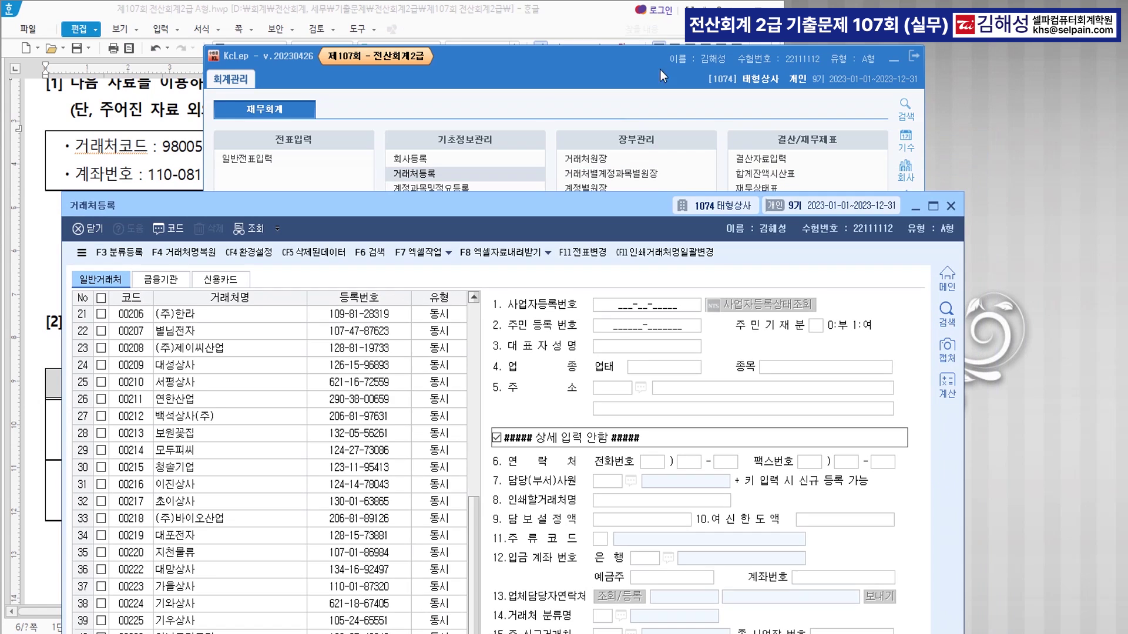
left_click(892, 61)
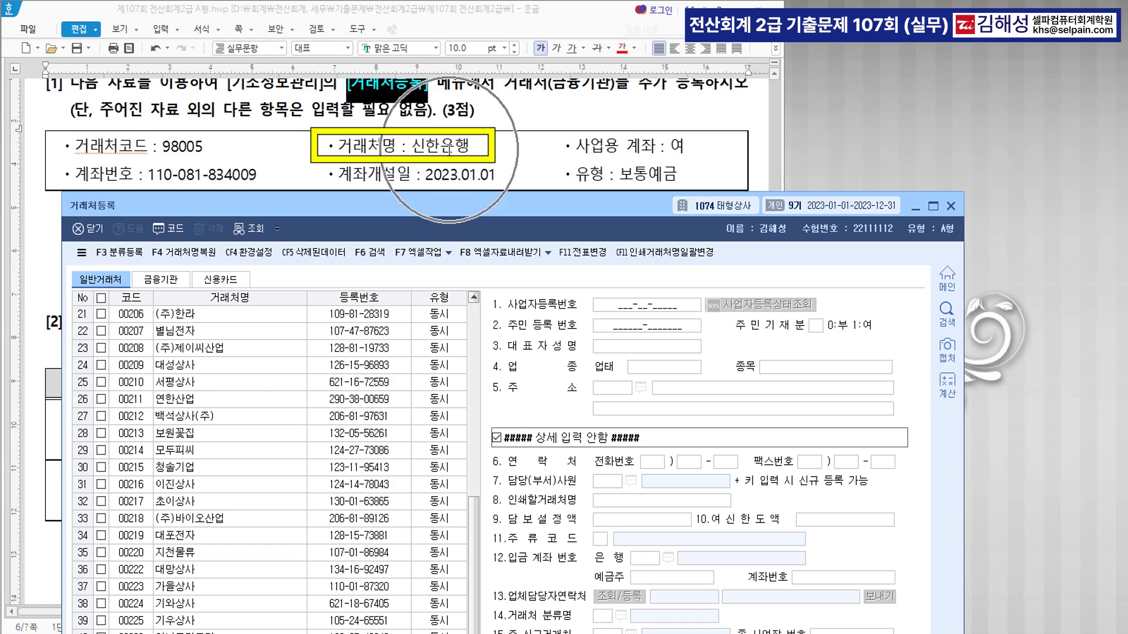
Add a 금융기관 거래처 with code 98005, name 신한은행 and type 보통예금
left_click(166, 282)
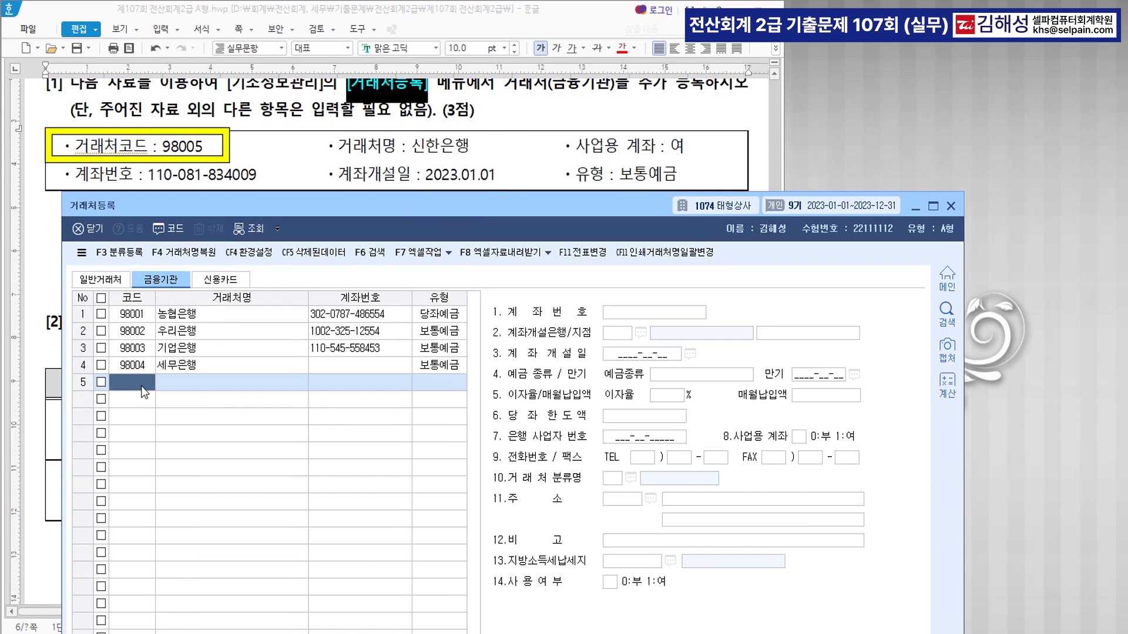
type("98005")
key("Return")
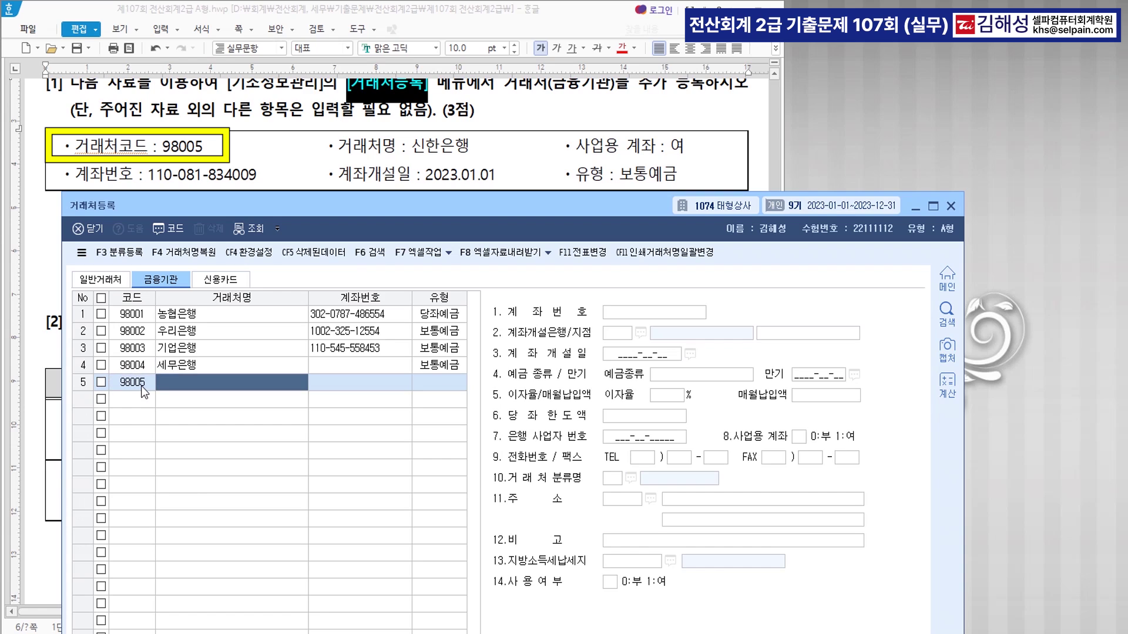
type("신한ㅇ")
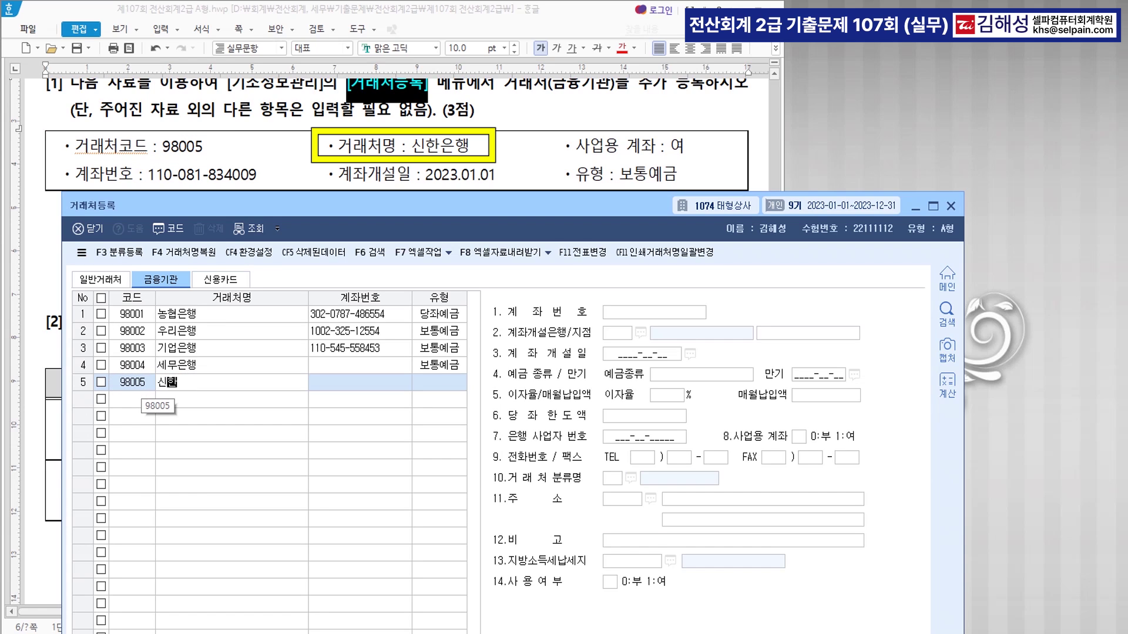
type("은행")
key("Return")
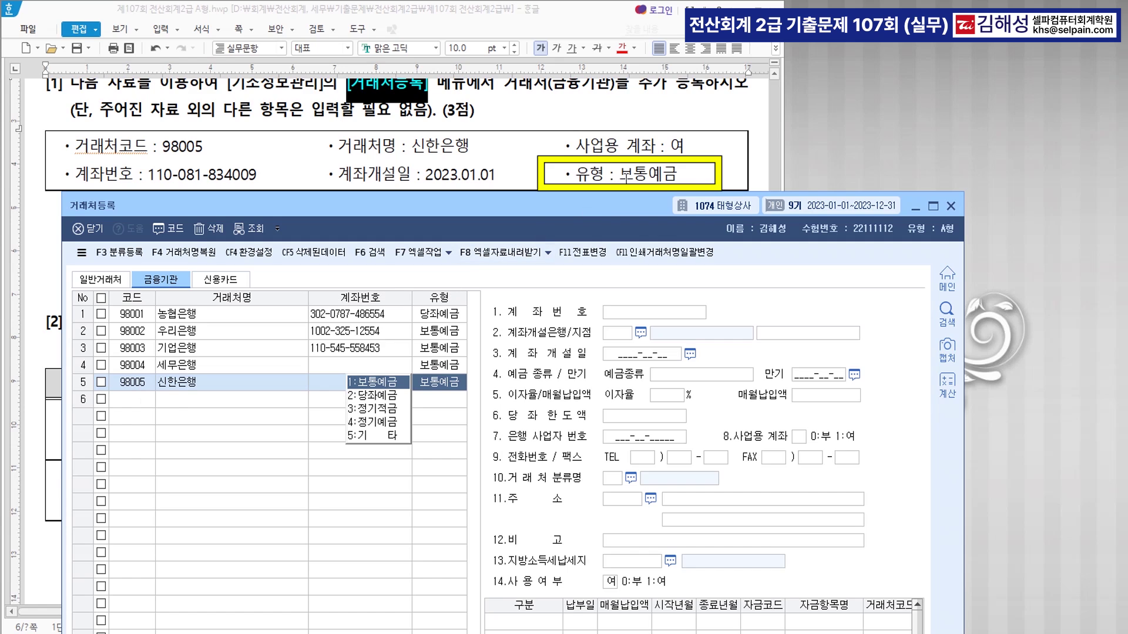
key("Return")
Enter 신한은행's account number from the exam and set 계좌개설은행 to 신한은행
left_click(638, 312)
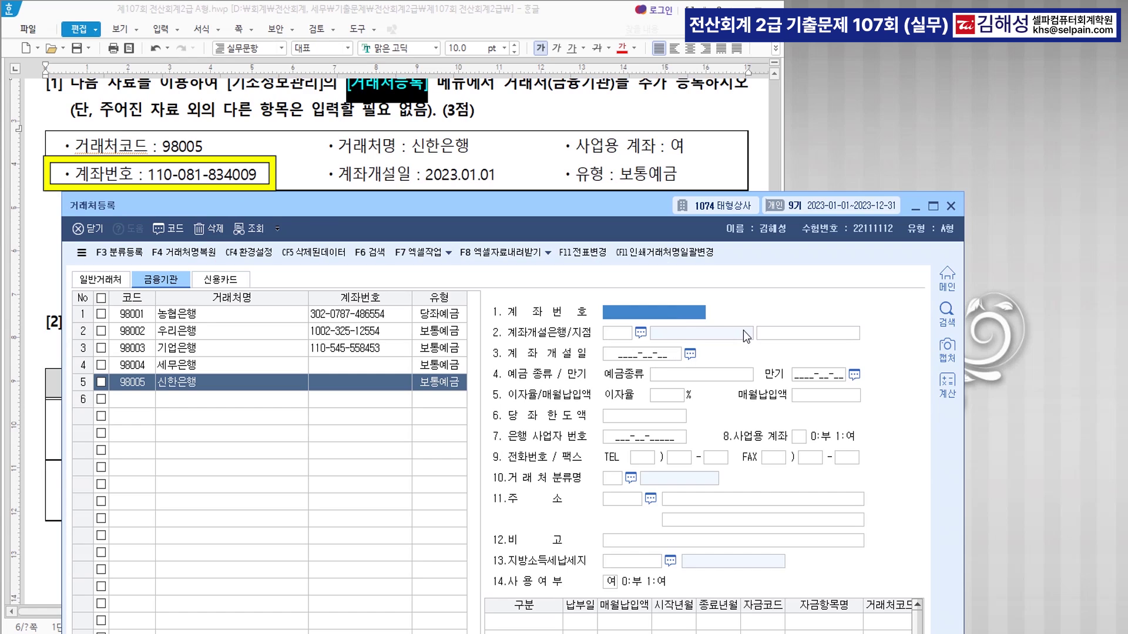
type("11008")
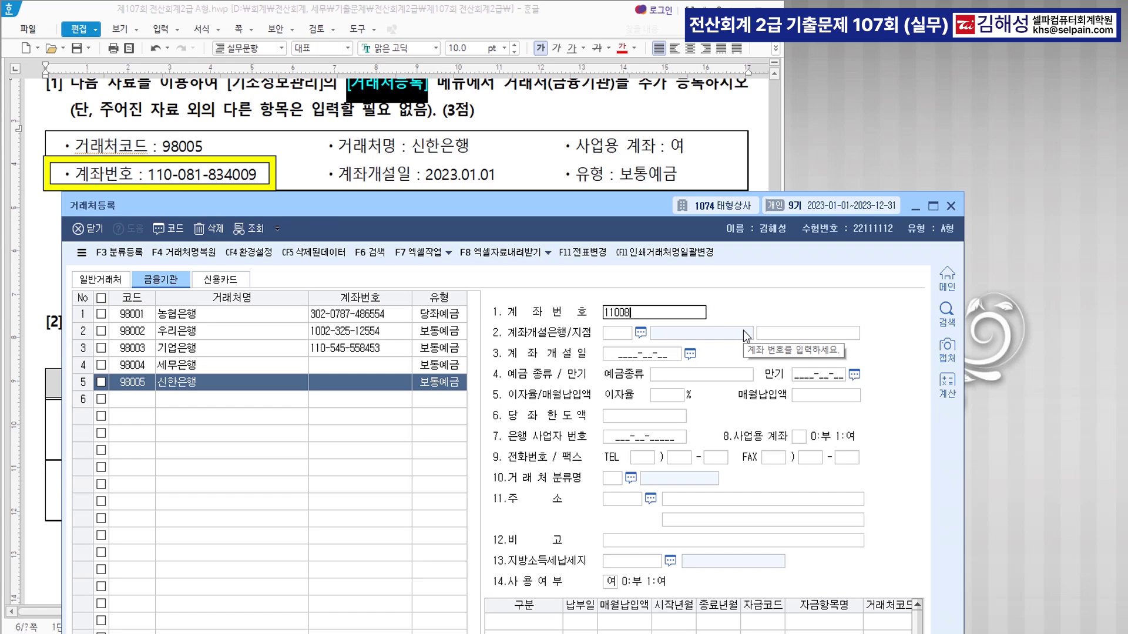
type("1834009")
key("Return")
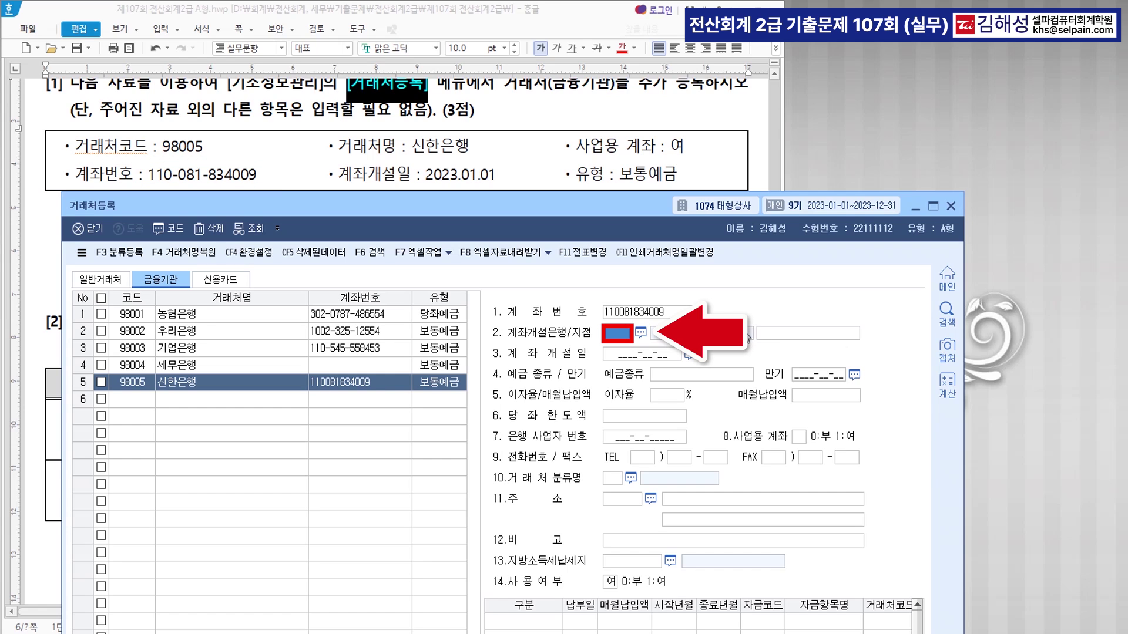
key("F2")
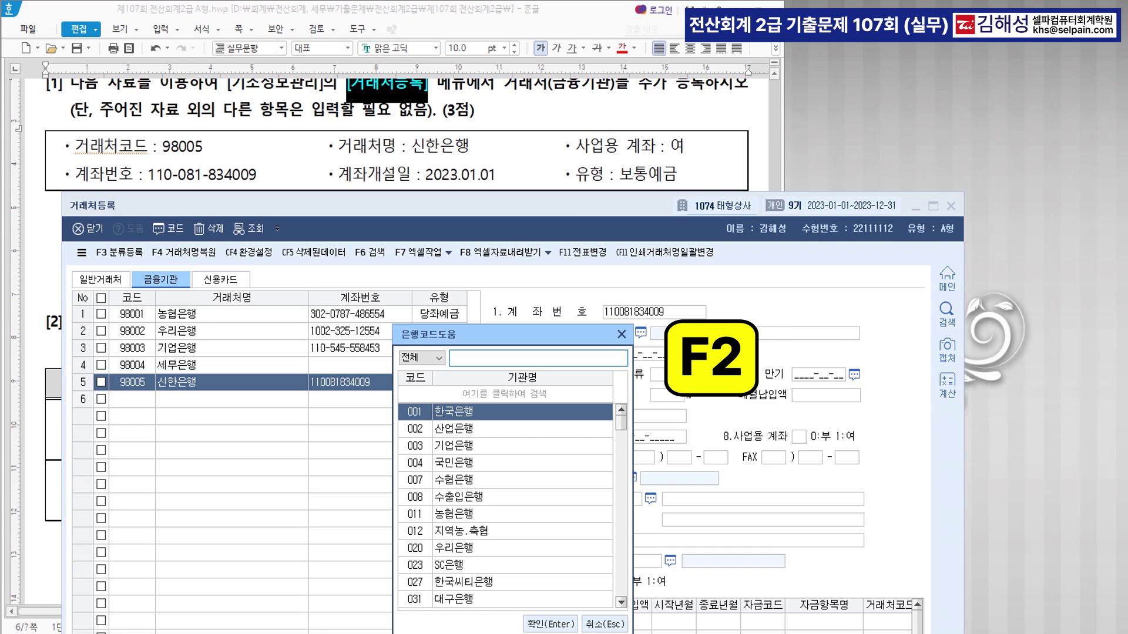
type("신한")
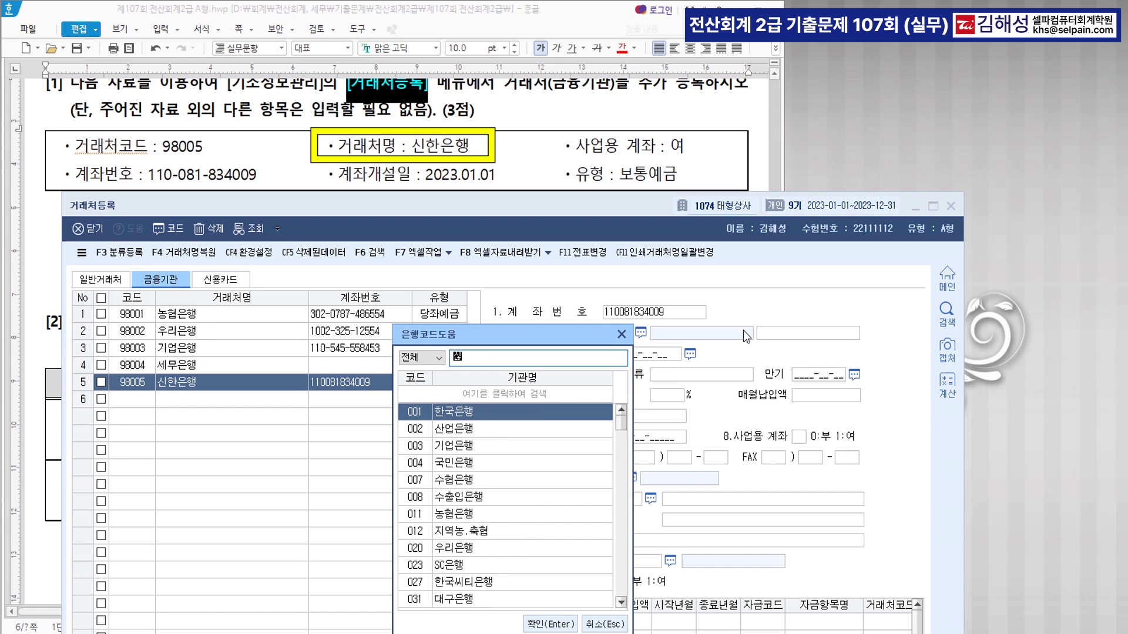
key("Return")
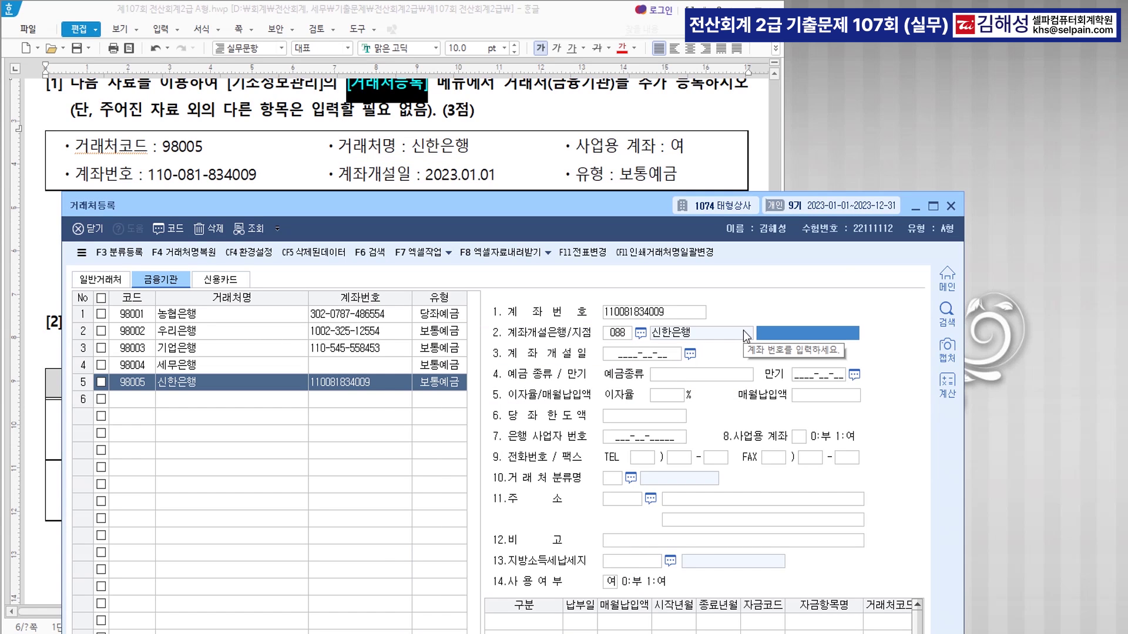
Set 신한은행's 계좌개설일 to 2023-01-01 and its 예금종류 to 보통예금
key("Return")
type("20230101")
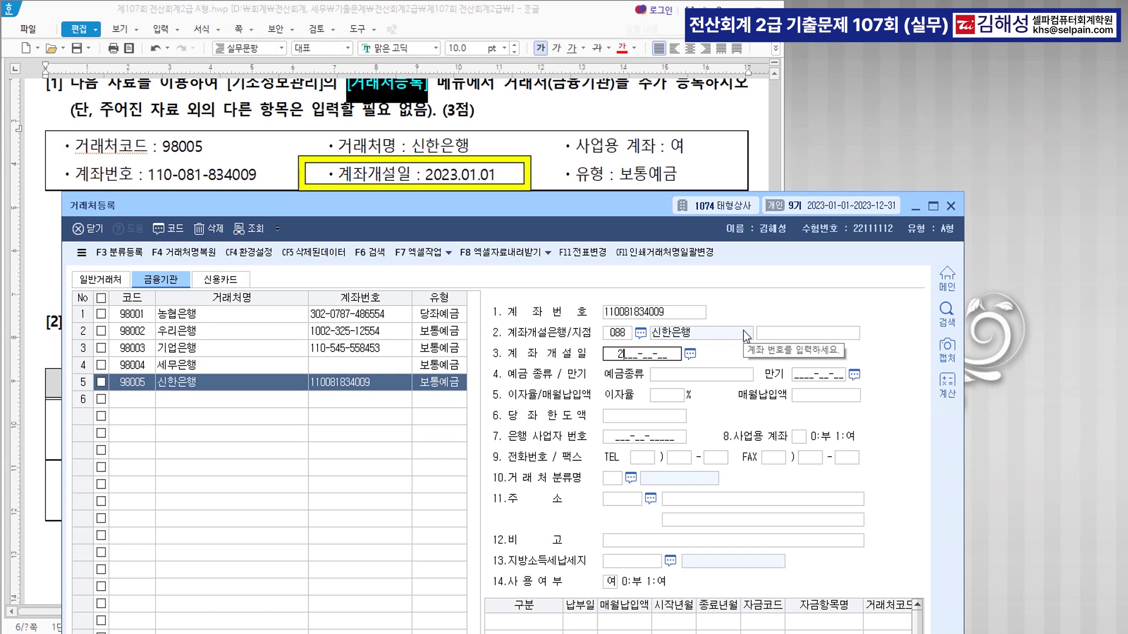
key("Return")
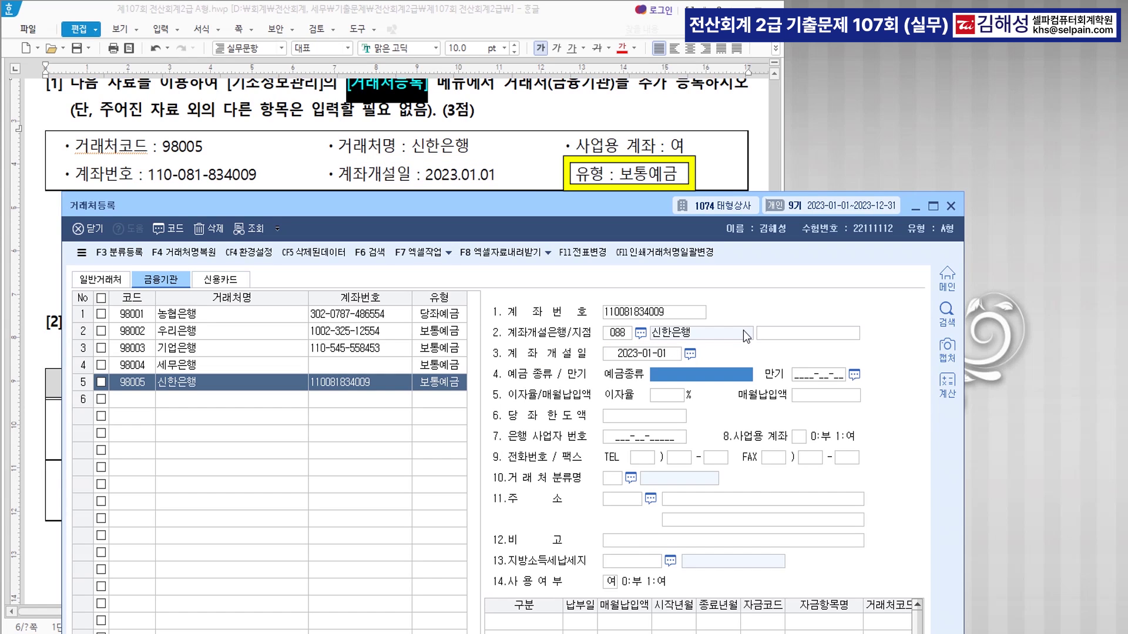
type("본")
type("통예")
type("금")
key("Return")
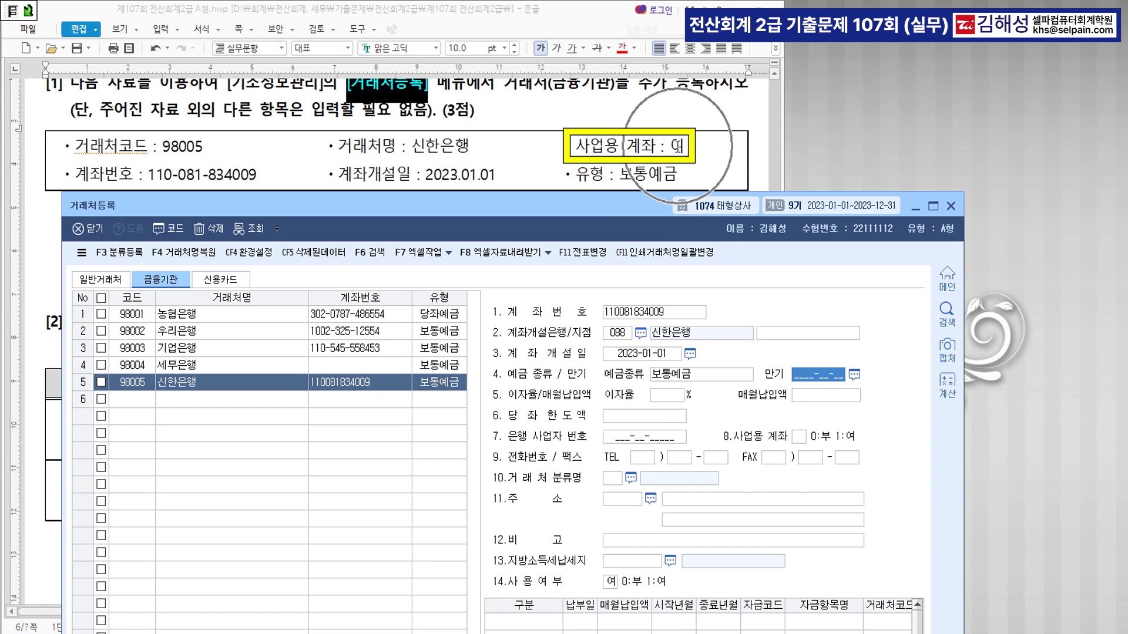
Set 사업용 계좌 to 여 for 신한은행 and close 거래처등록
left_click(799, 437)
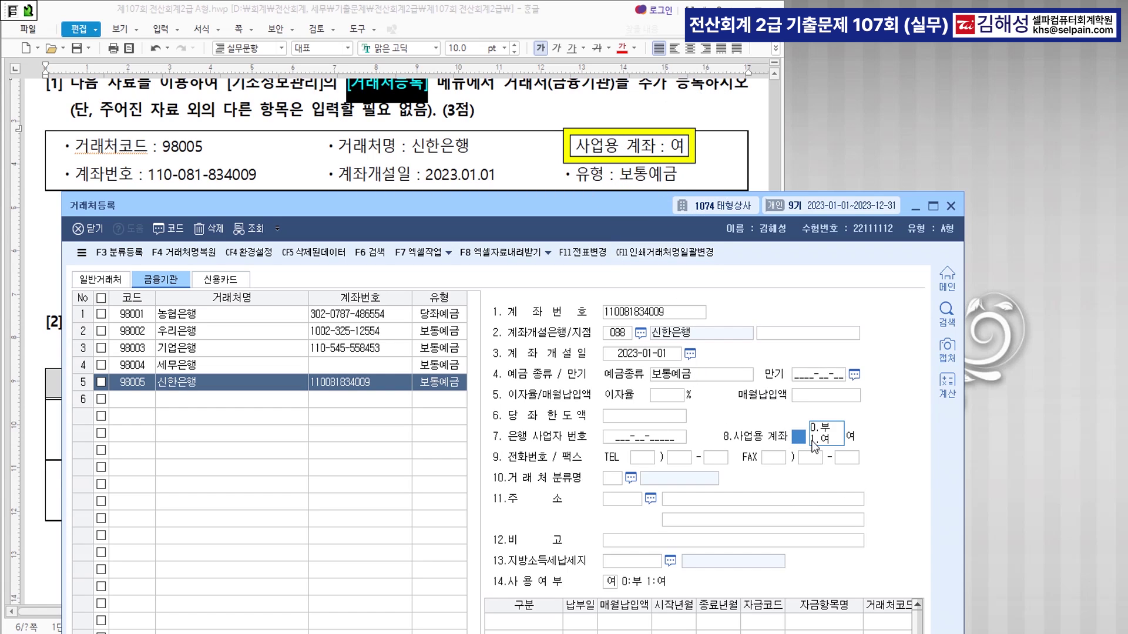
left_click(827, 439)
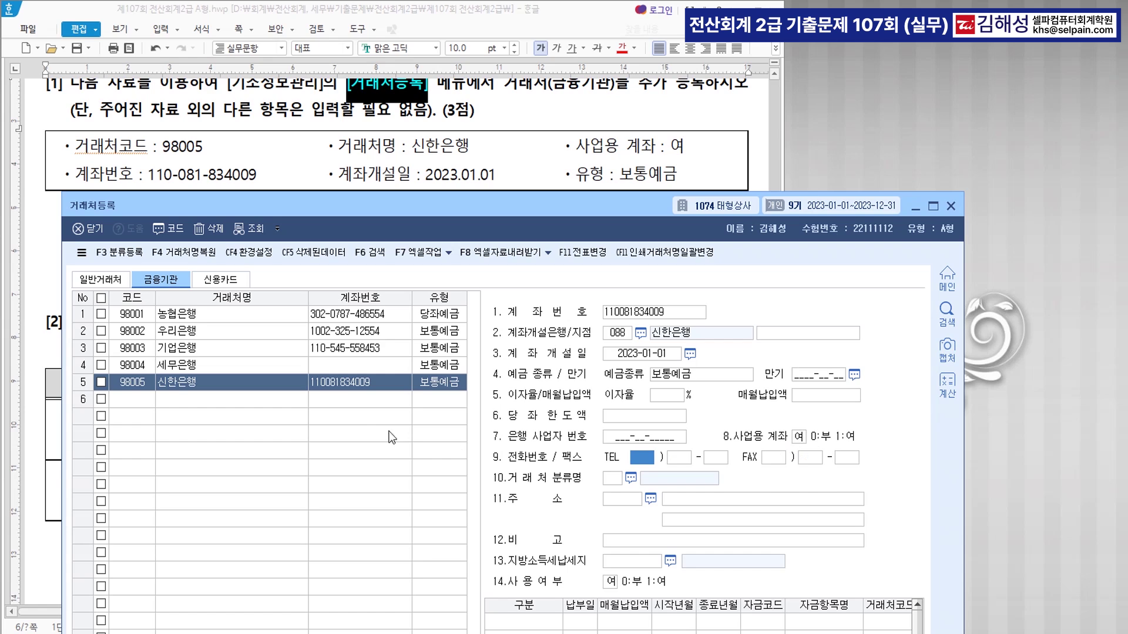
left_click(141, 405)
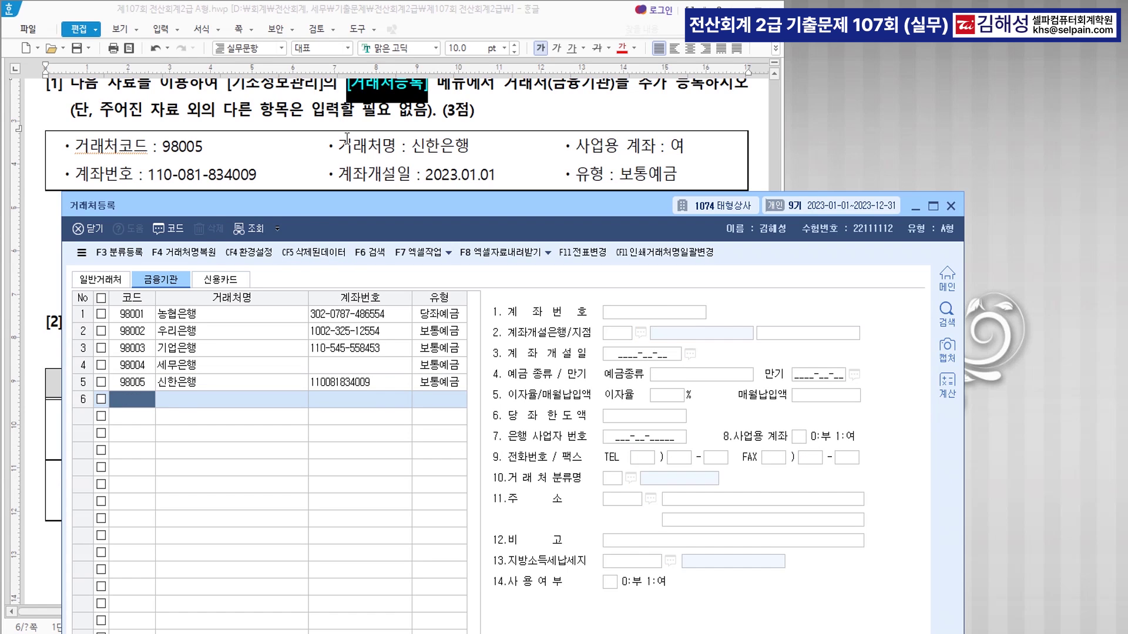
left_click(947, 207)
Colour "거래처별 초기이월" red in question [2] of the exam document
scroll(441, 322, "down", 2)
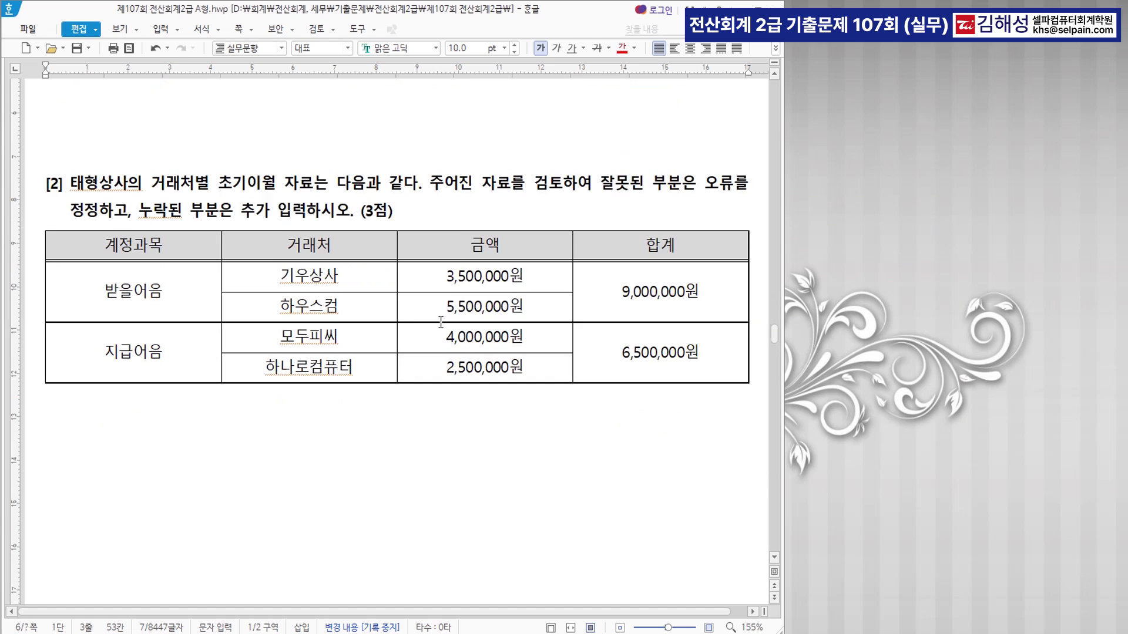
scroll(440, 322, "down", 2)
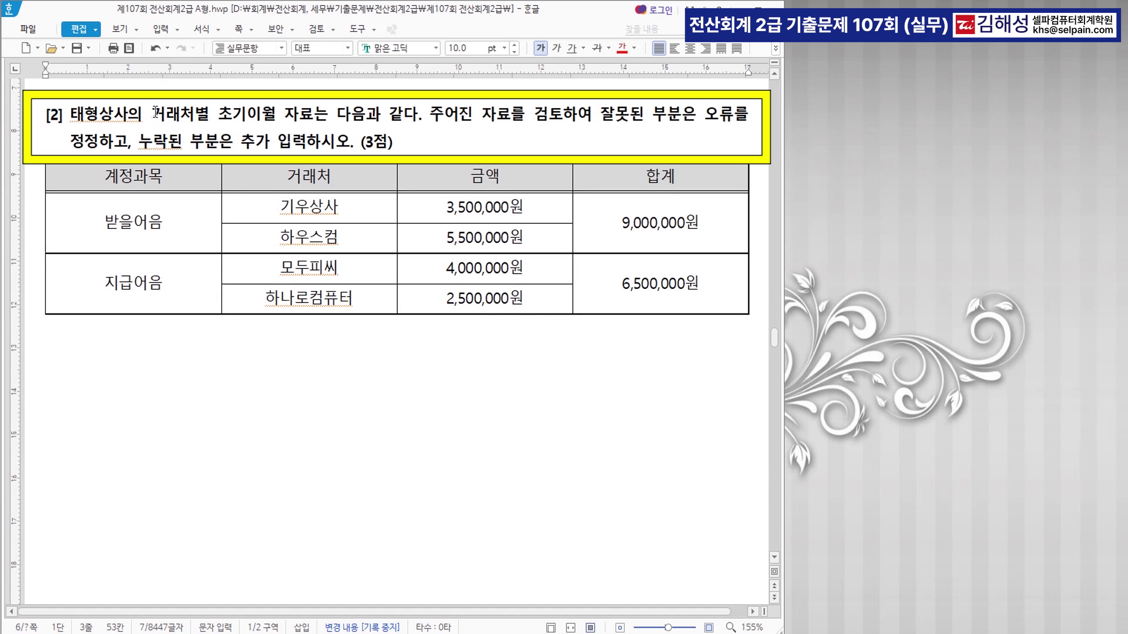
left_click_drag(152, 113, 276, 115)
left_click(622, 50)
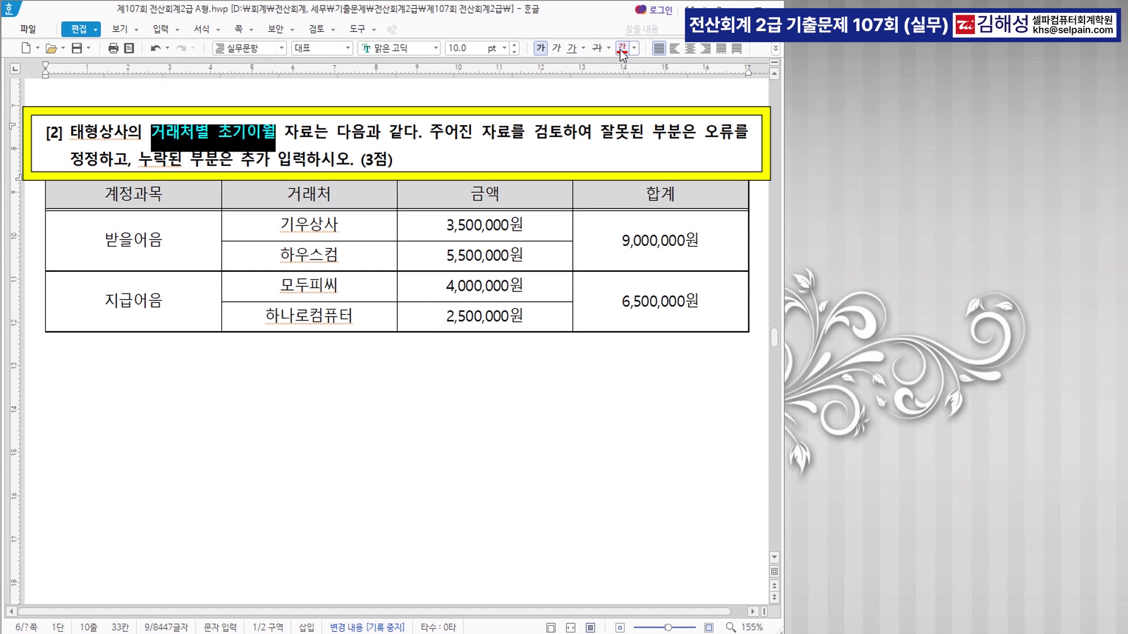
left_click(464, 405)
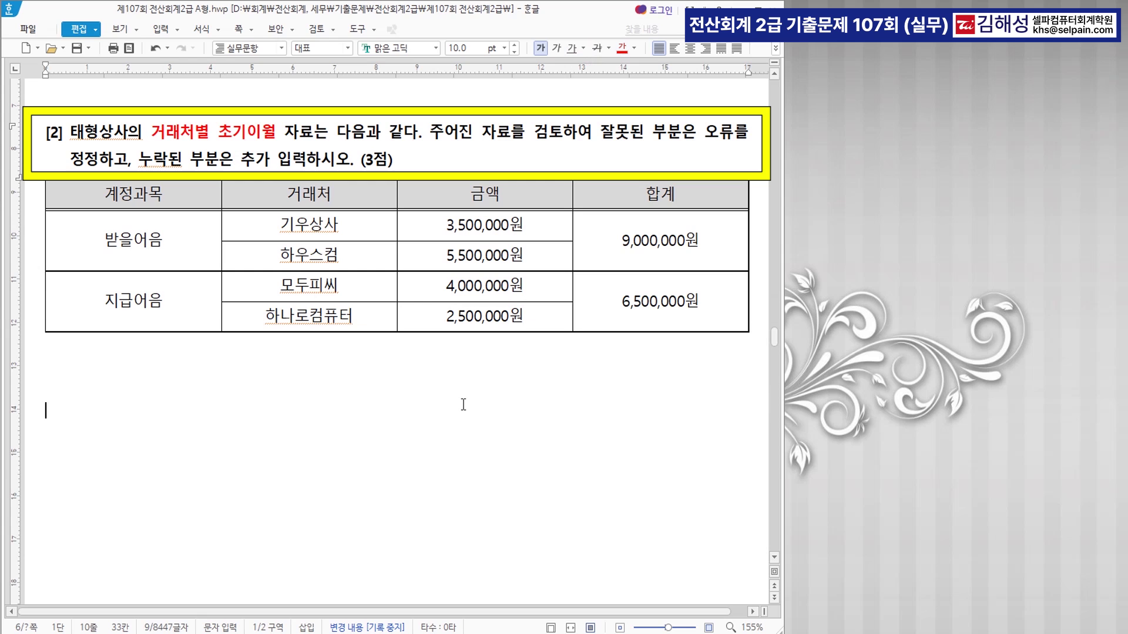
Open 거래처별초기이월 in KcLep and compare the 거래처 balances of 0110 받을어음 with the exam's table
key("alt+Tab")
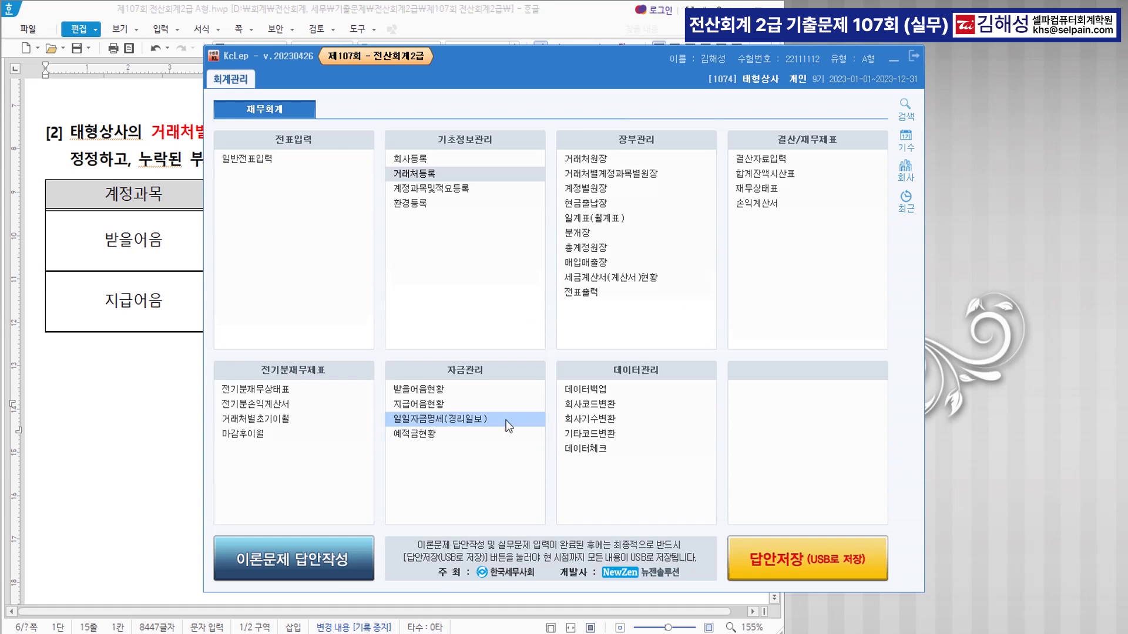
left_click(325, 425)
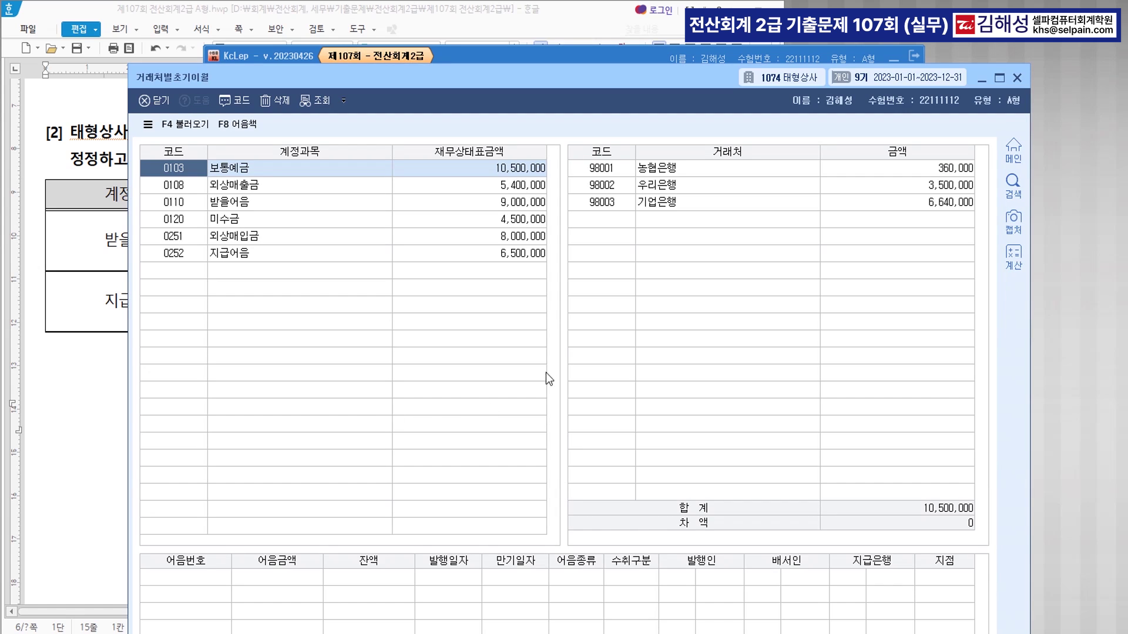
left_click(272, 205)
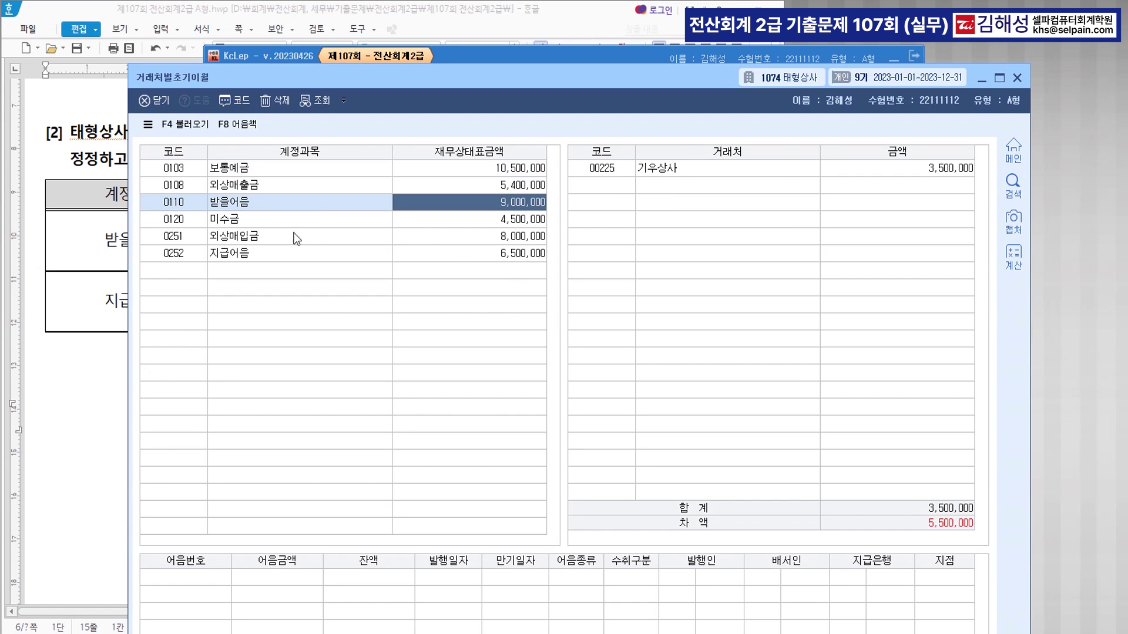
left_click(87, 382)
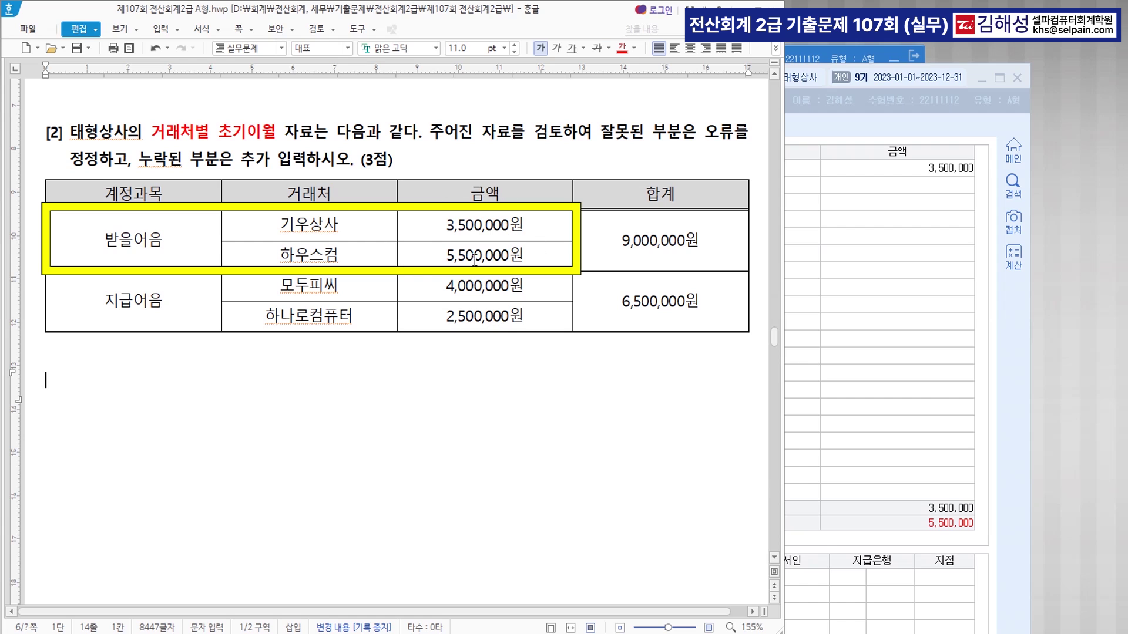
left_click(832, 246)
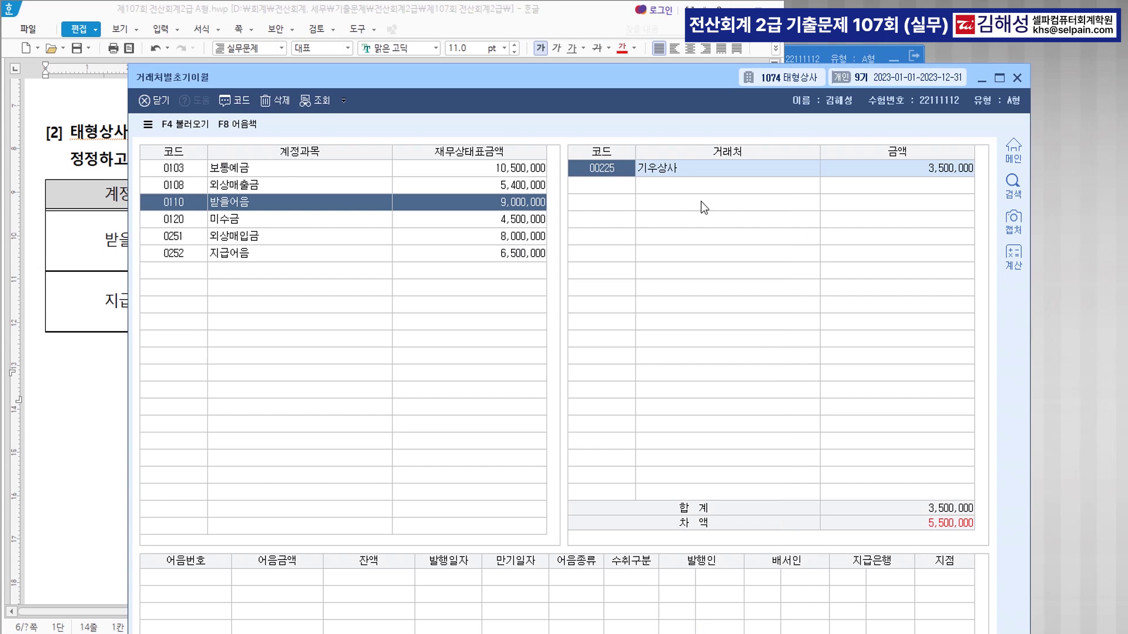
Add 하우스컴 with an amount of 5,500,000 to the 거래처 balances of 받을어음
left_click(594, 190)
key("F2")
type("하우")
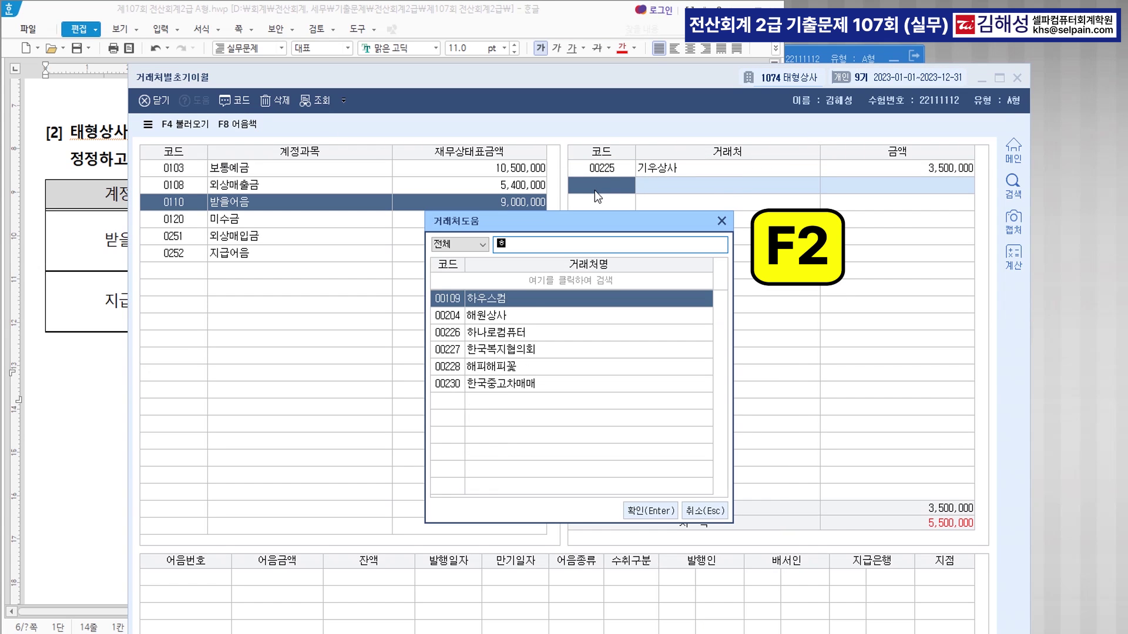
key("Return")
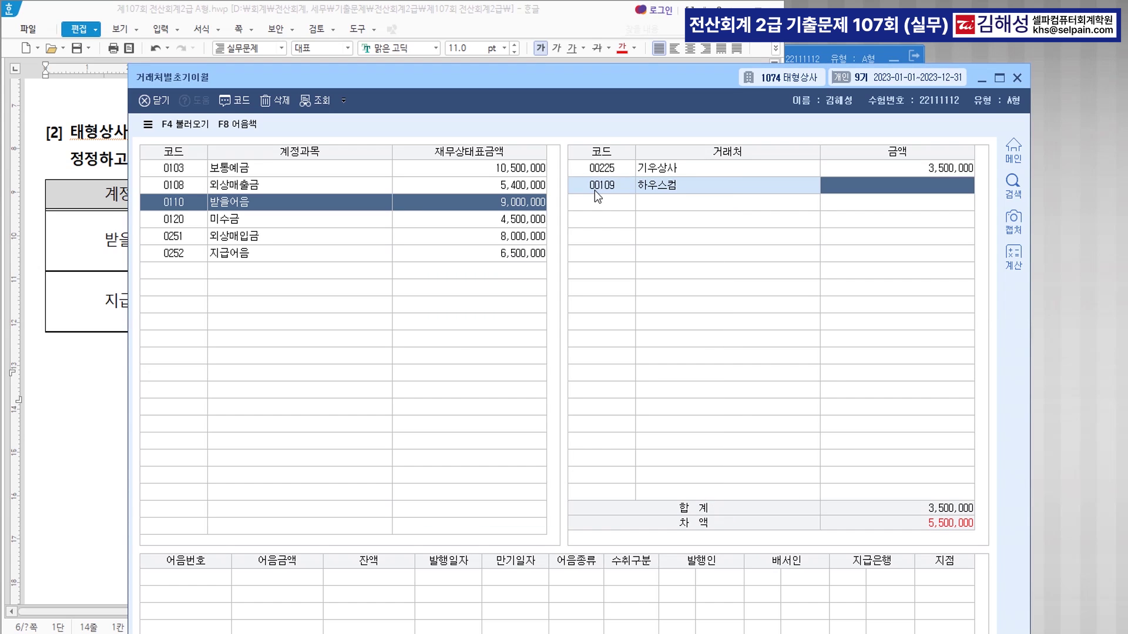
type("5500000")
key("Return")
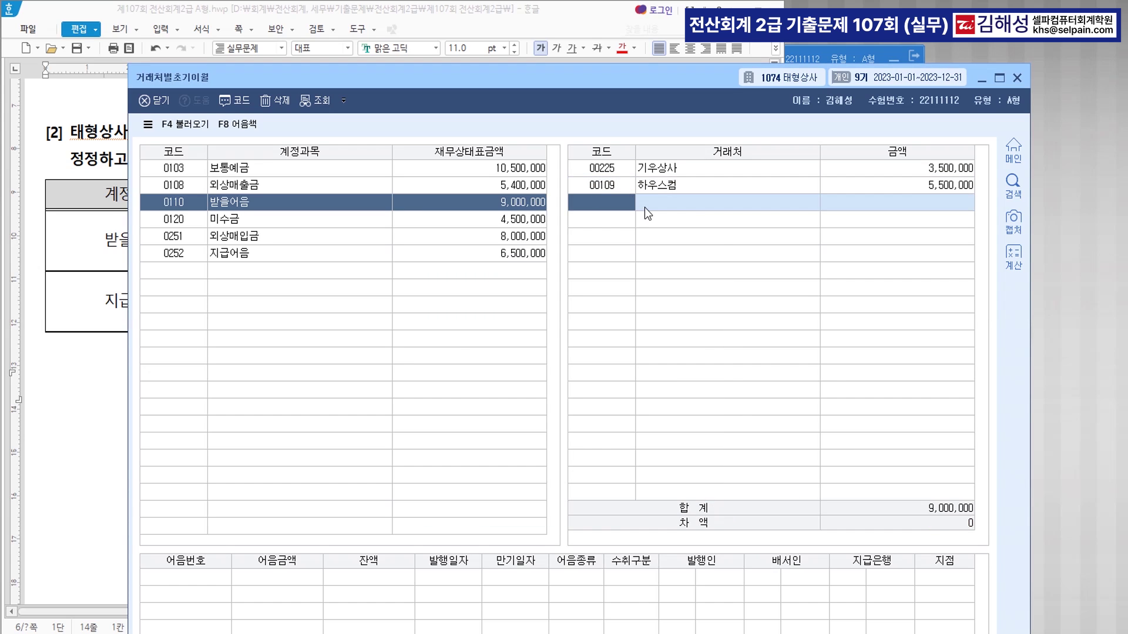
Review the exam's 지급어음 amounts and display the 거래처 balances of 0252 지급어음 in 거래처별초기이월
left_click(107, 367)
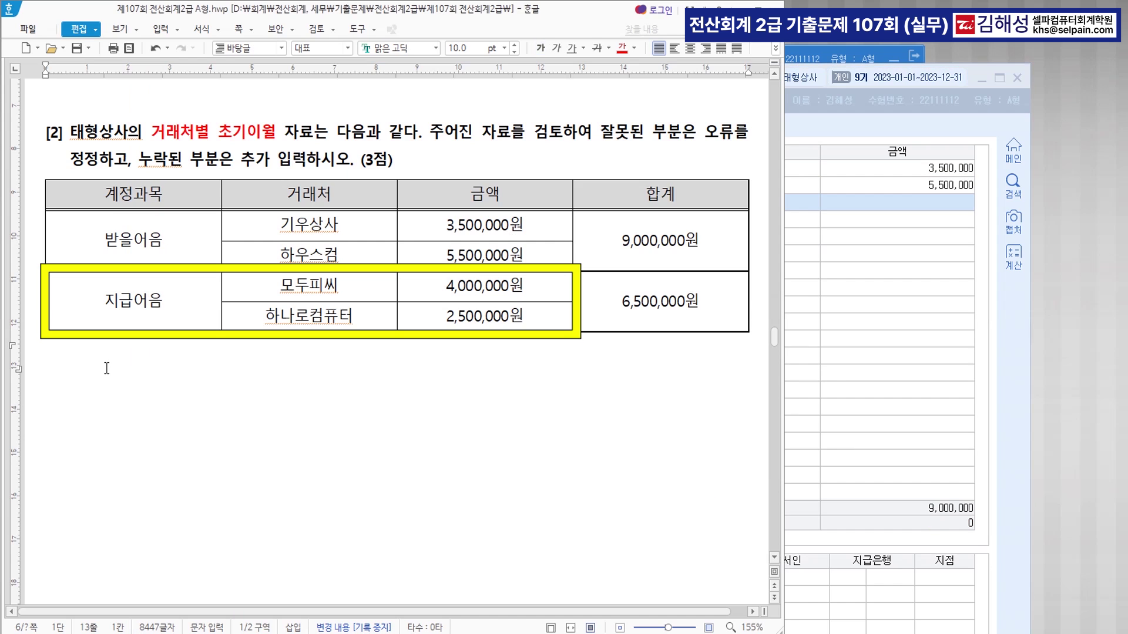
left_click(340, 298)
left_click(347, 314)
left_click(829, 414)
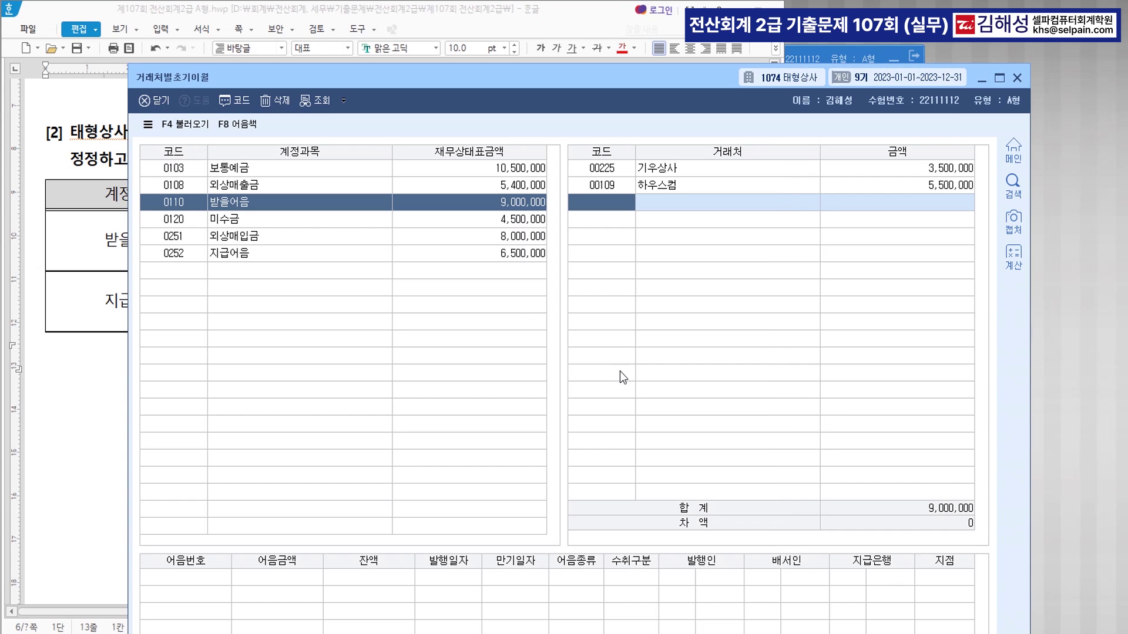
left_click(246, 254)
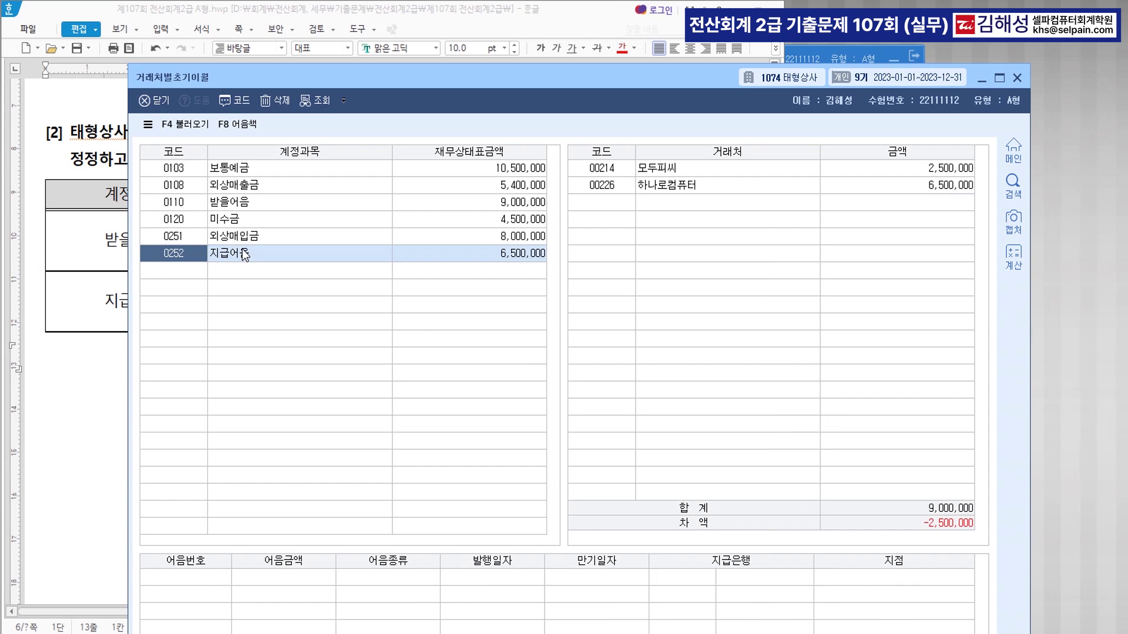
Correct the 거래처 amounts of 0252 지급어음 to 4,000,000 for 모두피씨 and 2,500,000 for 하나로컴퓨터
left_click(909, 168)
type("4000000")
key("Return")
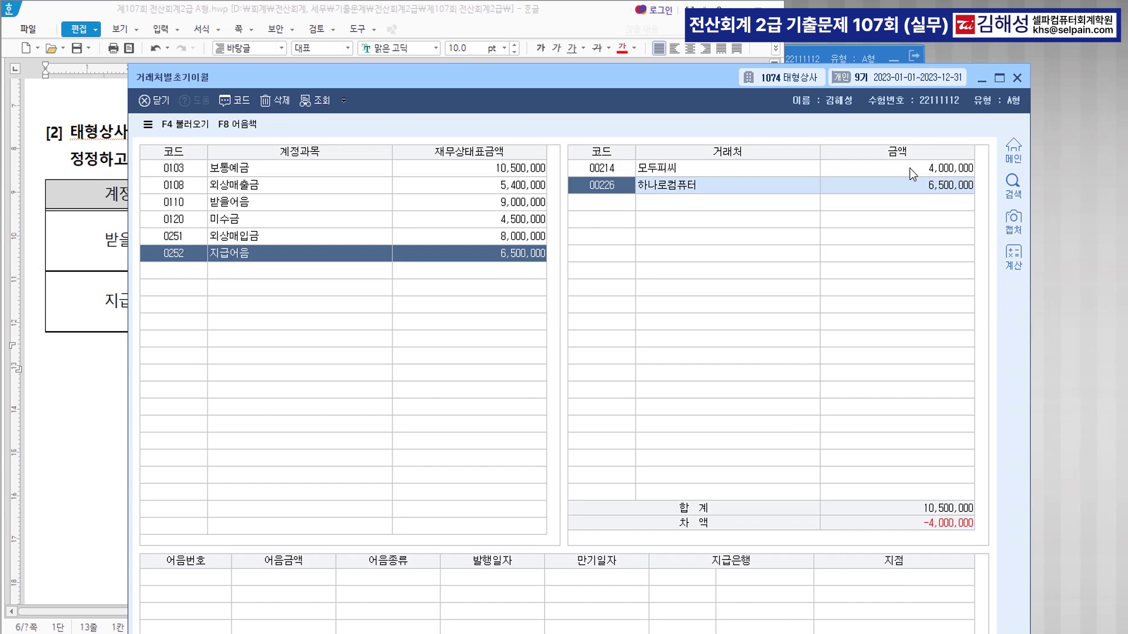
type("2500000")
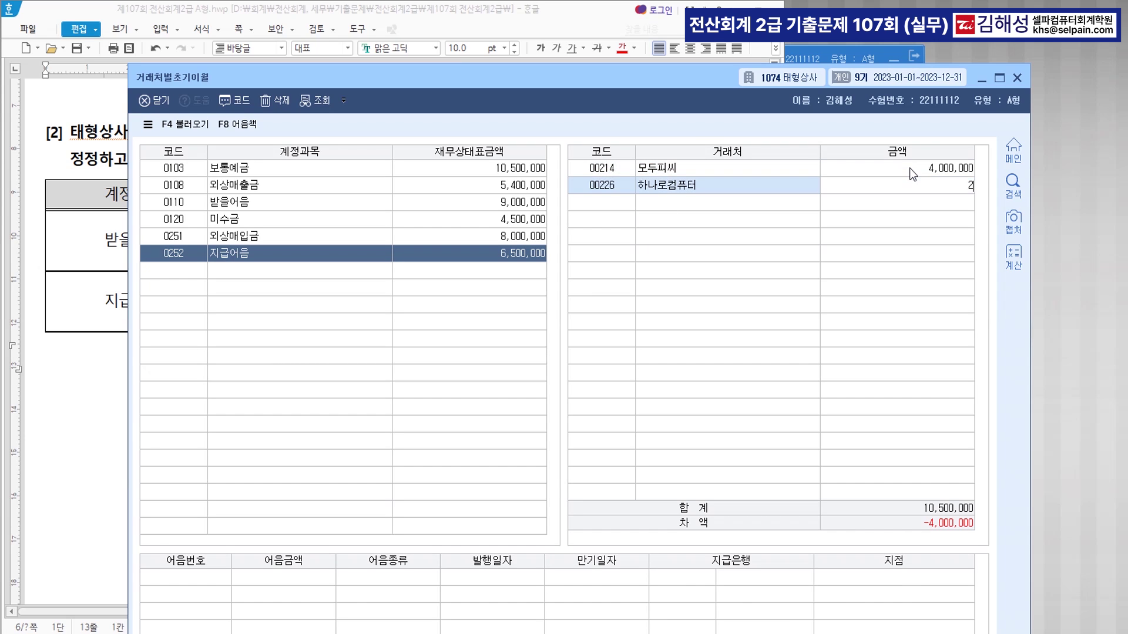
key("Return")
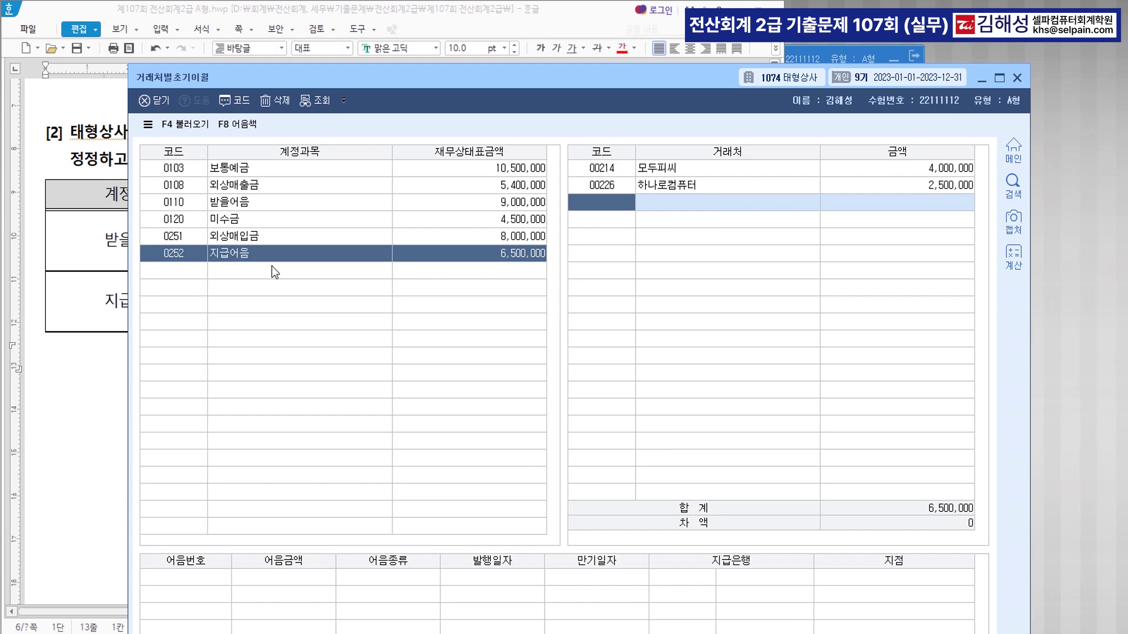
left_click(205, 271)
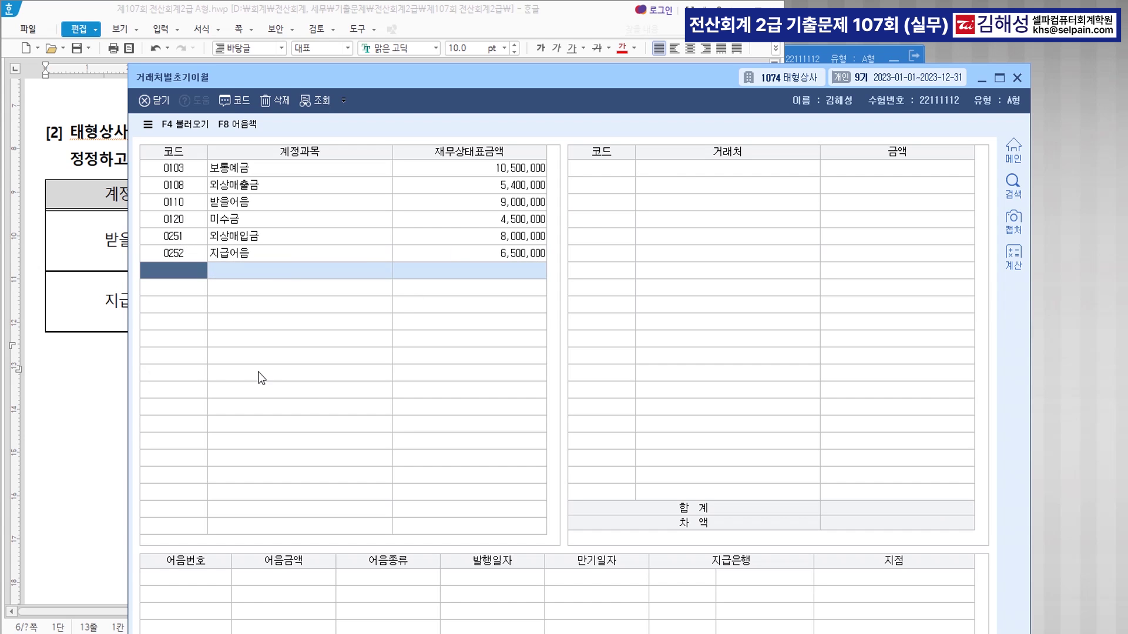
Switch to the exam document and colour "[일반전표입력]" red in the instruction of 문제4
key("alt+Tab")
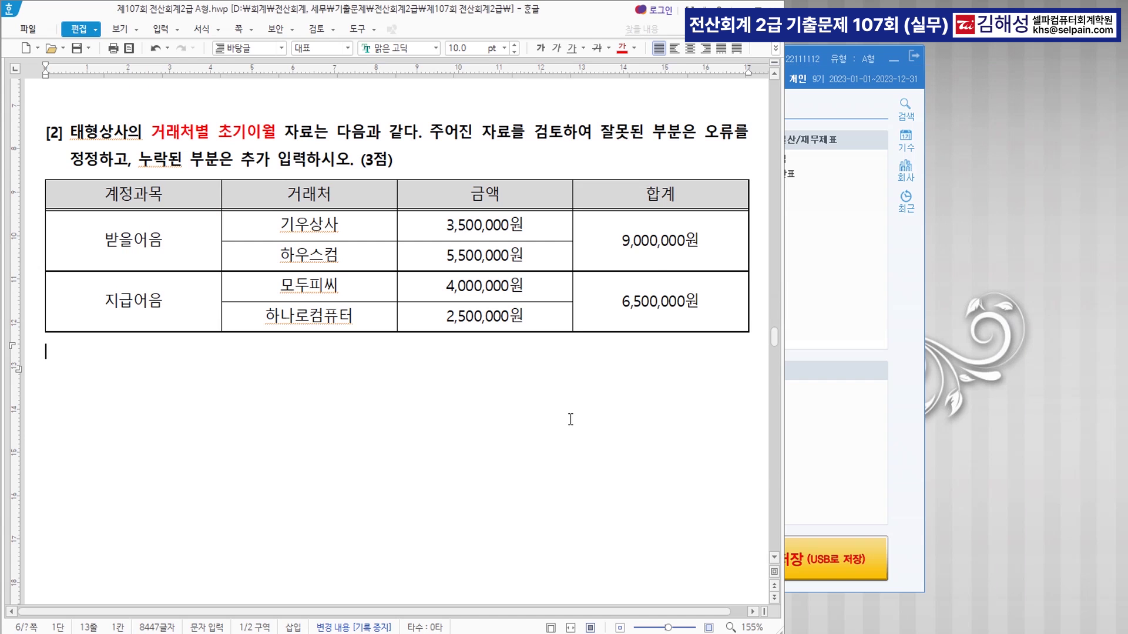
scroll(521, 394, "down", 10)
scroll(523, 391, "down", 2)
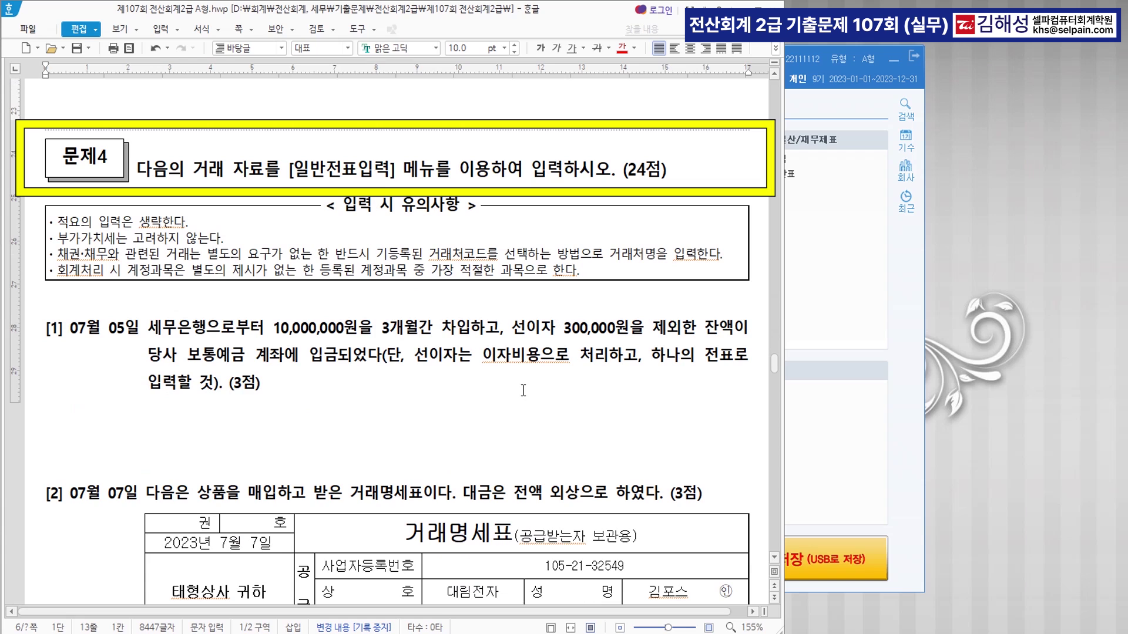
left_click_drag(289, 170, 398, 182)
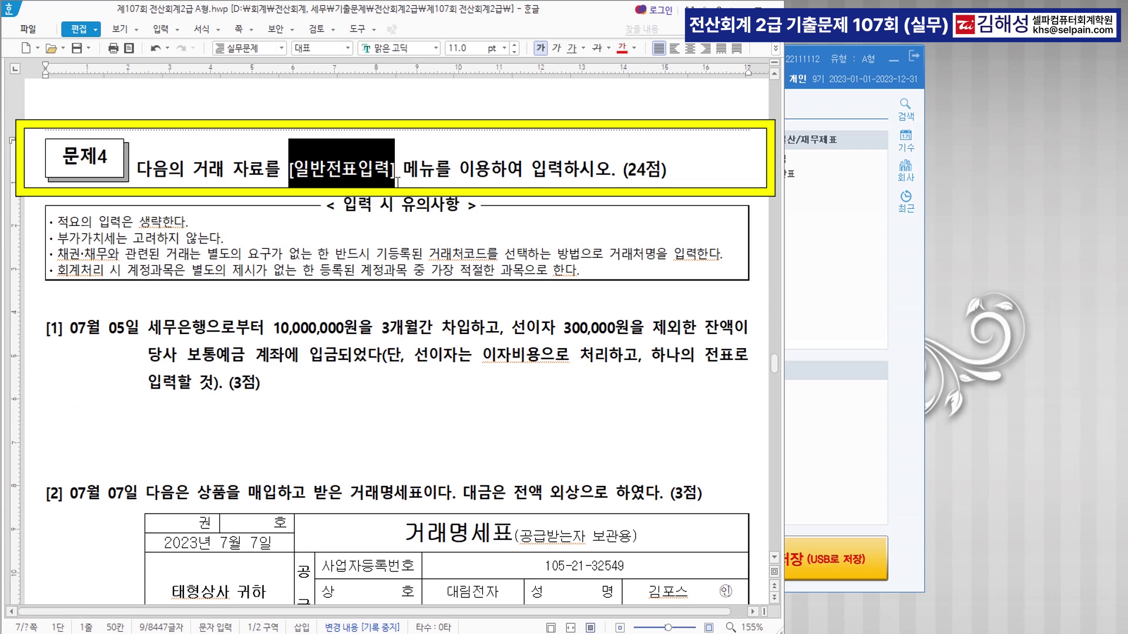
left_click(621, 49)
left_click(352, 351)
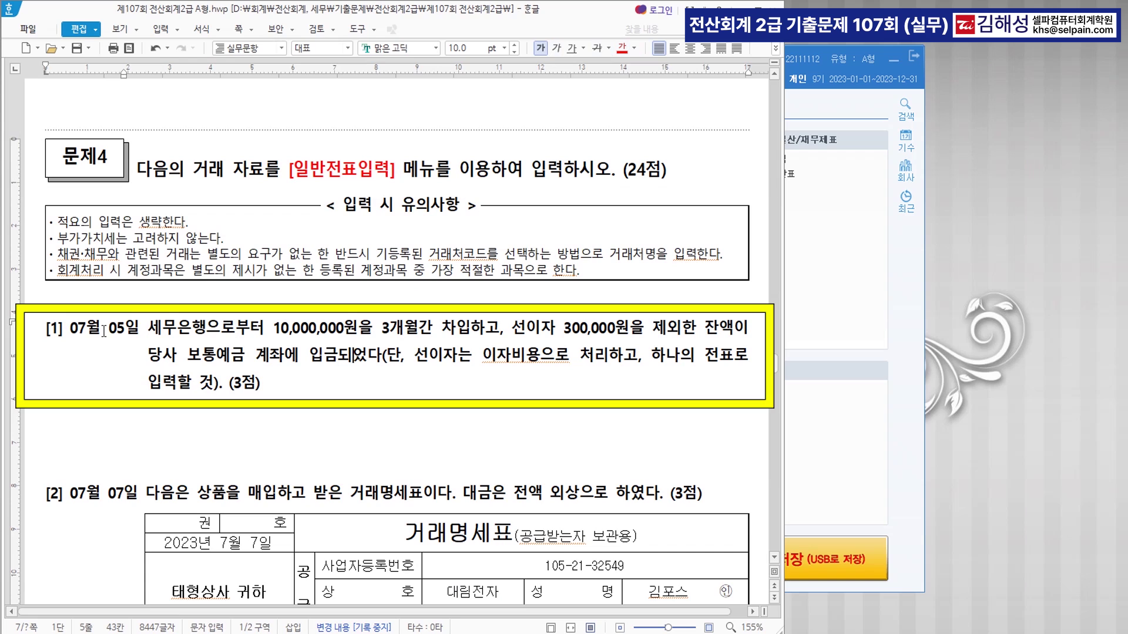
Colour "07월 05일", "3개월간 차입" and "선이자 300,000원을 제외" red in question [1] of 문제4
left_click_drag(70, 326, 134, 325)
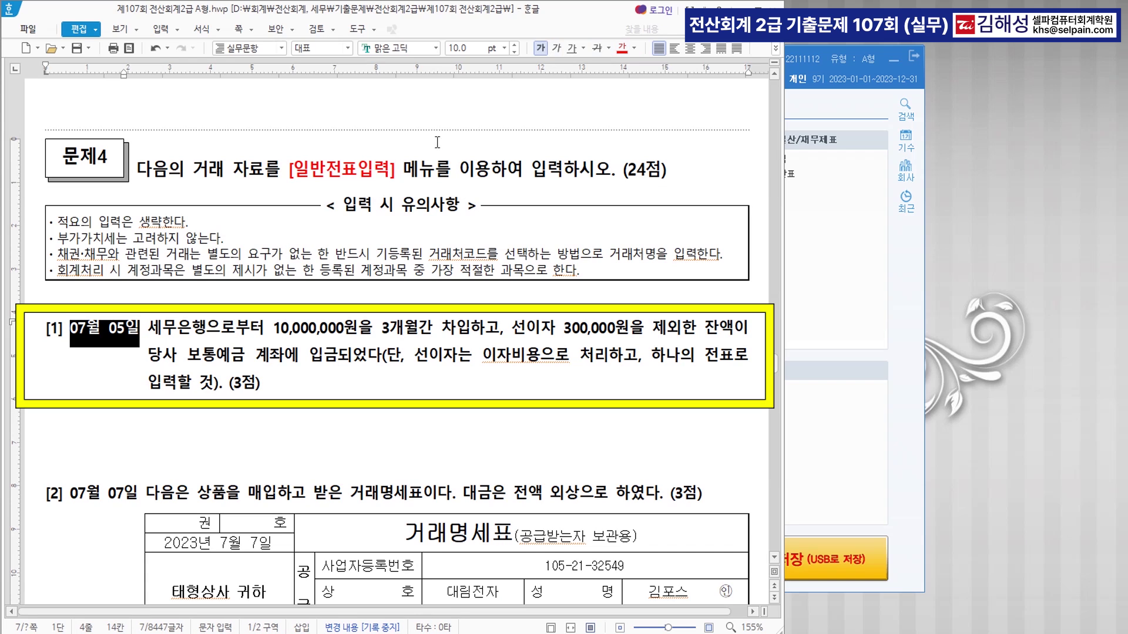
left_click(621, 50)
left_click_drag(382, 328, 471, 329)
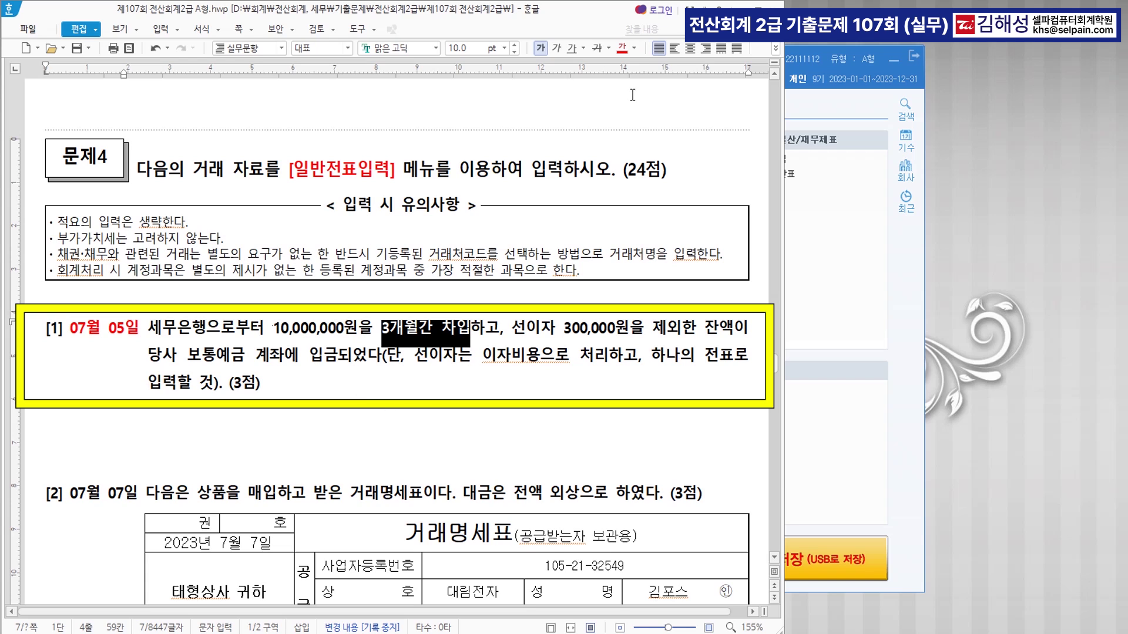
left_click(621, 49)
left_click_drag(511, 328, 686, 333)
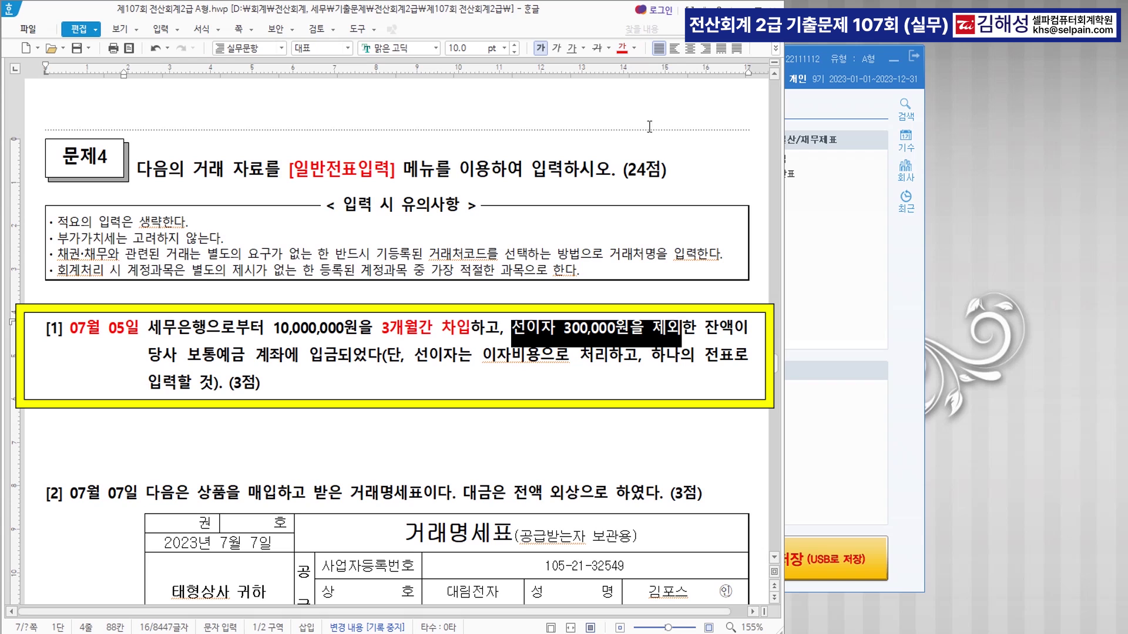
left_click(622, 49)
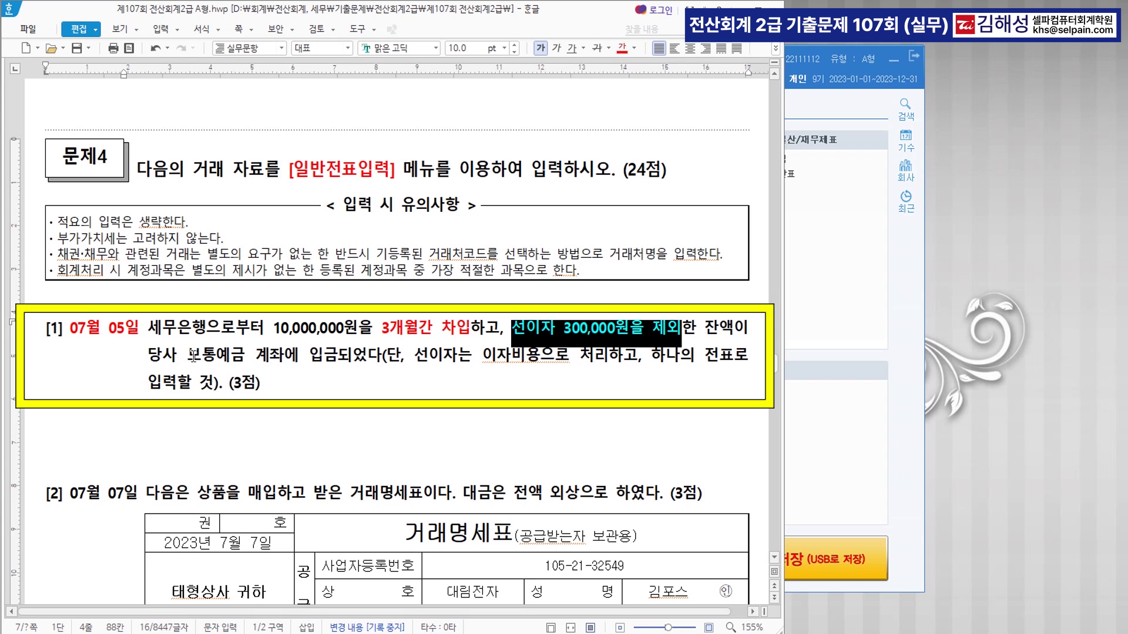
Colour "보통예금 계좌에 입금" and "이자비용으로 처리" red in question [1] of 문제4
left_click_drag(188, 355, 334, 366)
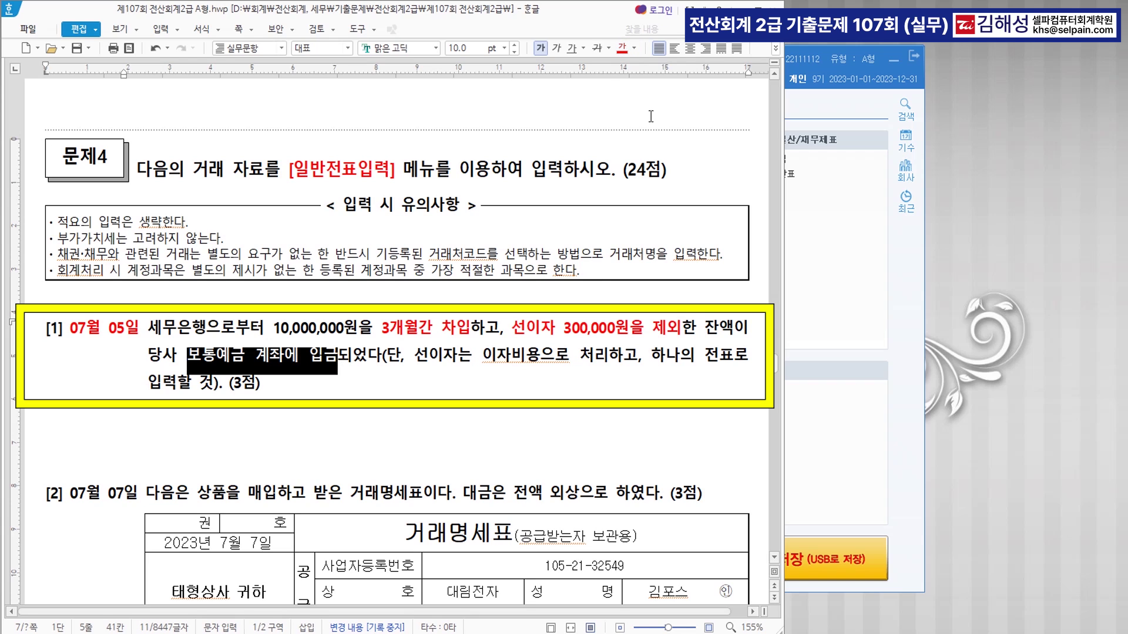
left_click(622, 49)
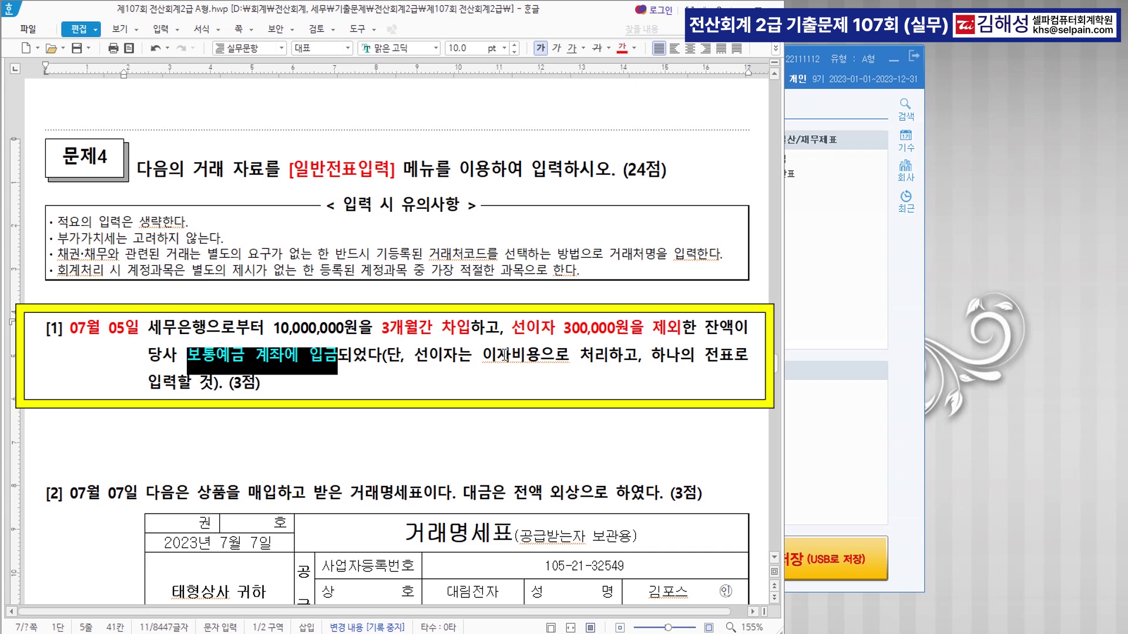
left_click_drag(483, 356, 608, 359)
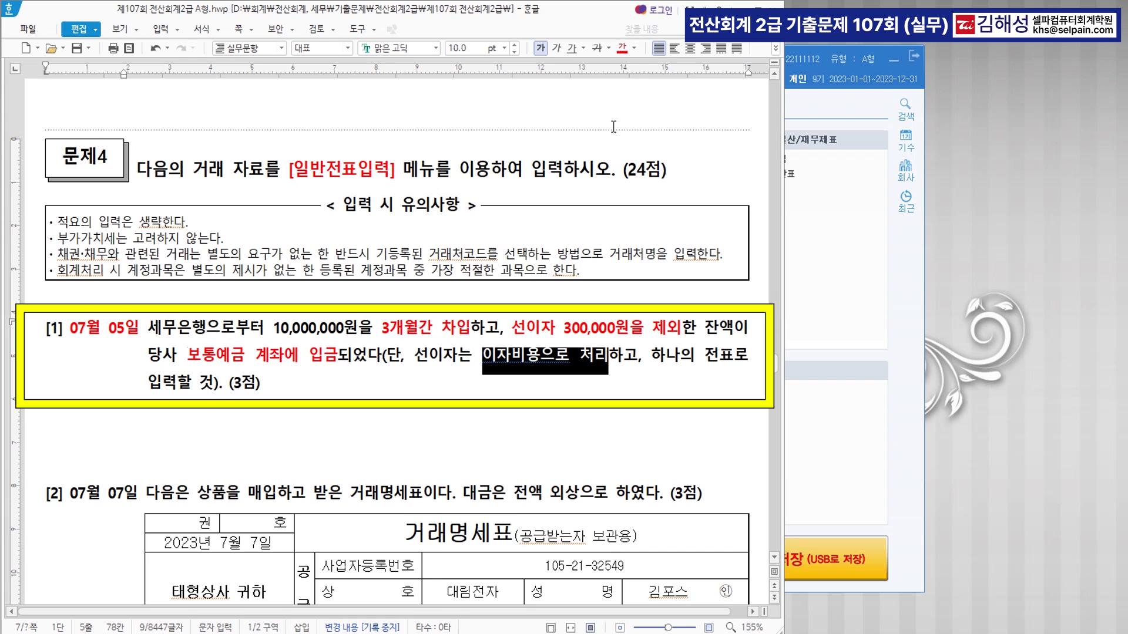
left_click(622, 49)
Open 일반전표입력 in KcLep, minimize the main KcLep window and place the voucher window below question [1]
scroll(532, 418, "down", 4)
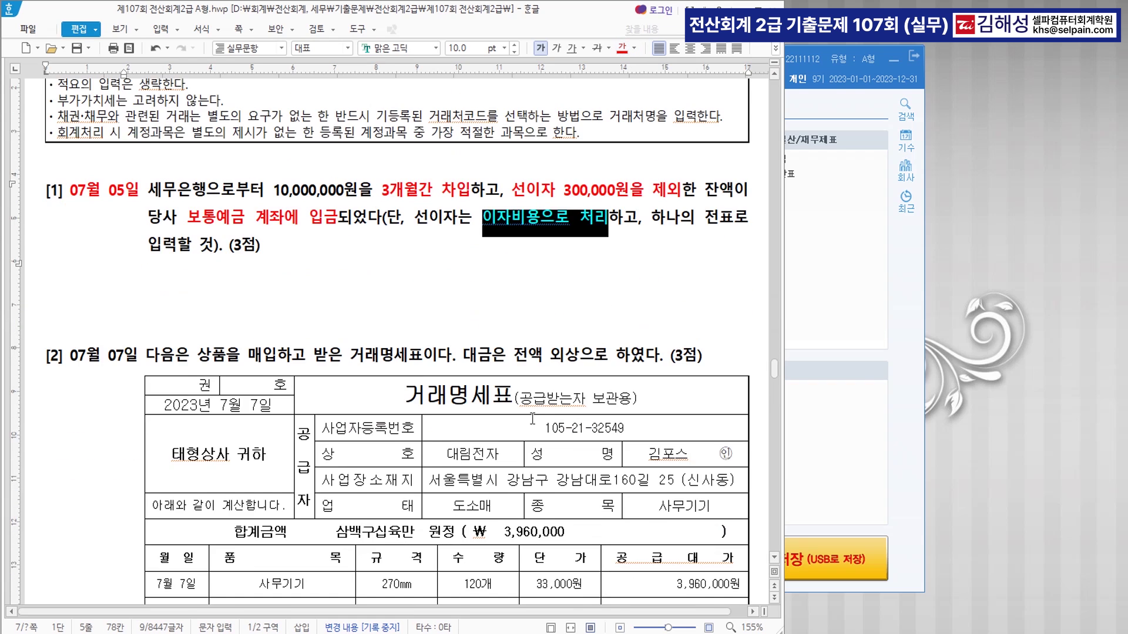
left_click(857, 423)
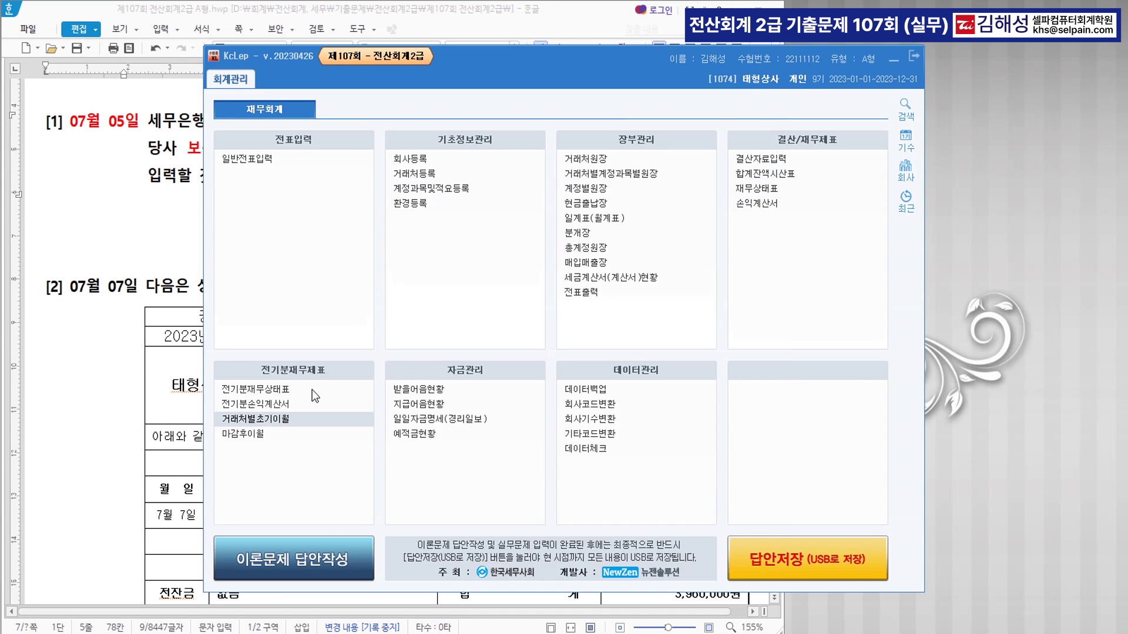
left_click(297, 162)
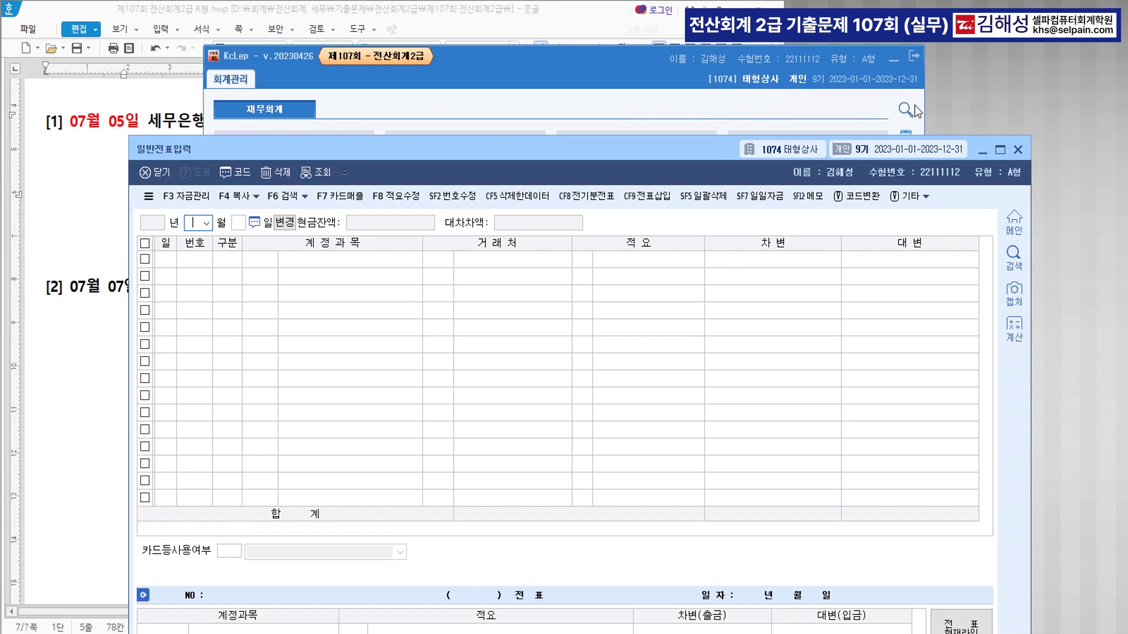
left_click(898, 58)
left_click(894, 59)
left_click_drag(579, 144, 500, 237)
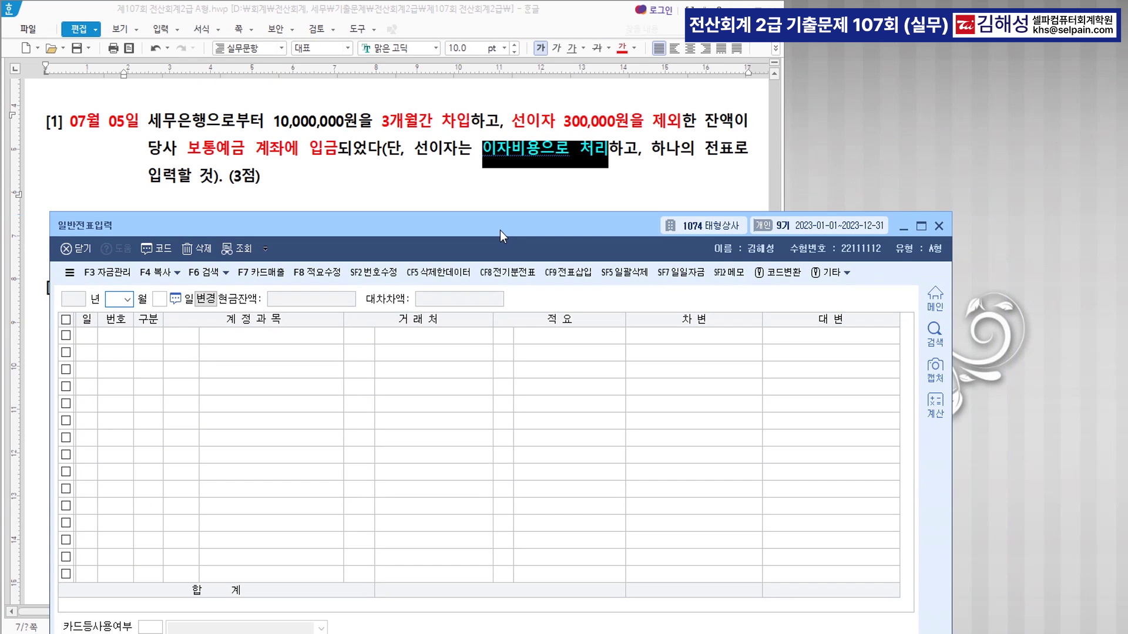
Set the voucher date in 일반전표입력 to month 07, day 5
type("07")
key("Return")
type("5")
key("Return")
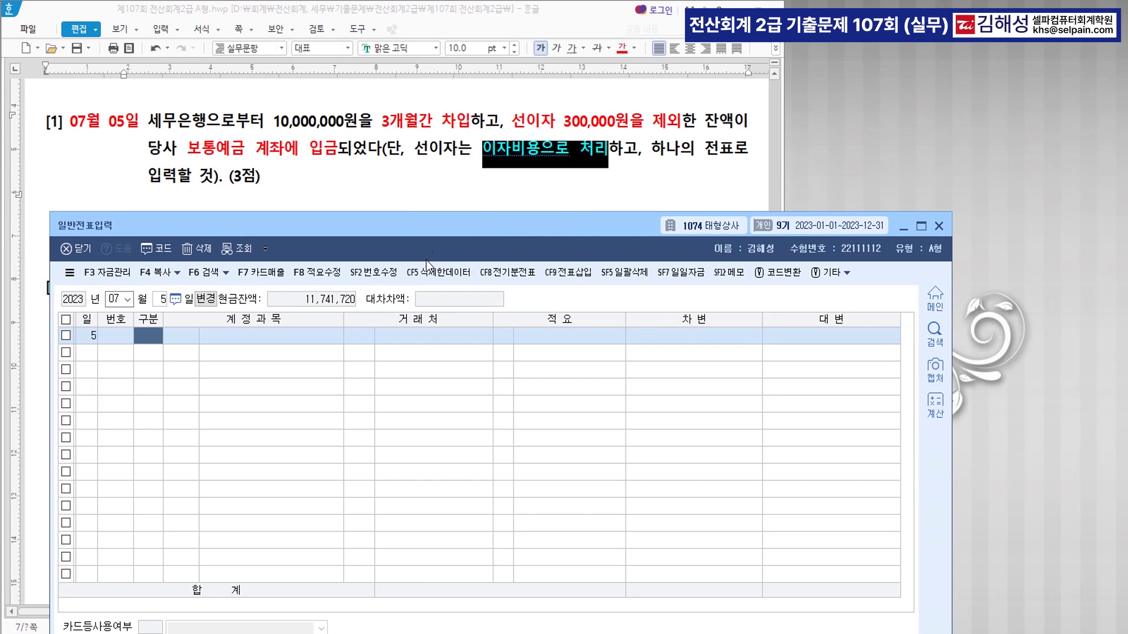
Enter a 대변 line for 0260 단기차입금 with 거래처 세무은행 and an amount of 10,000,000
type("4")
key("Return")
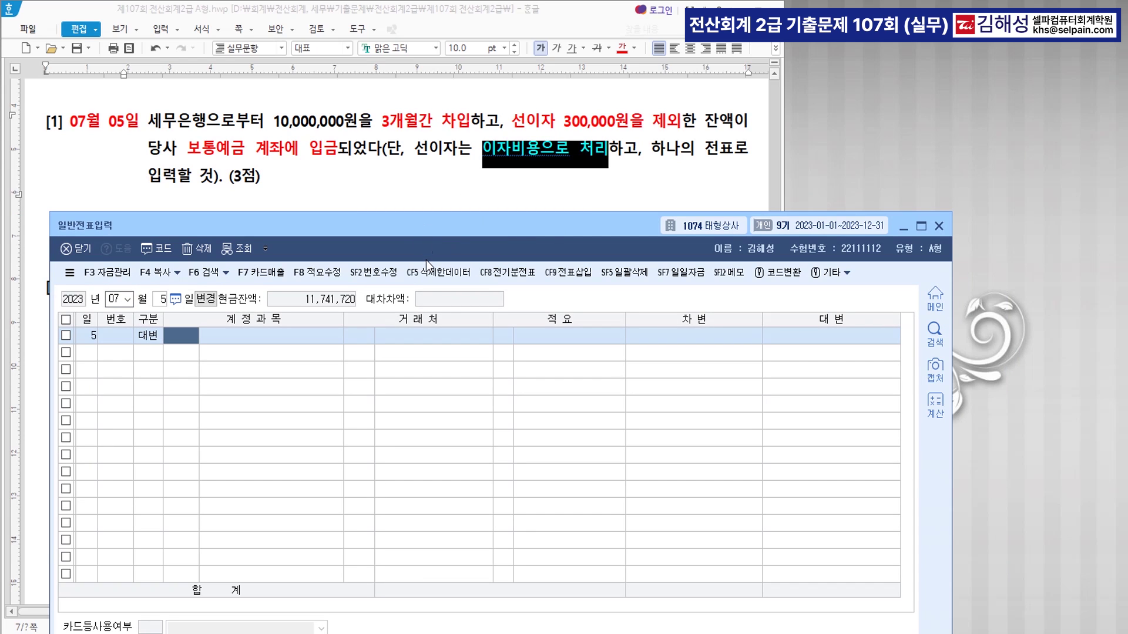
type("단기채")
key("Return")
key("Return")
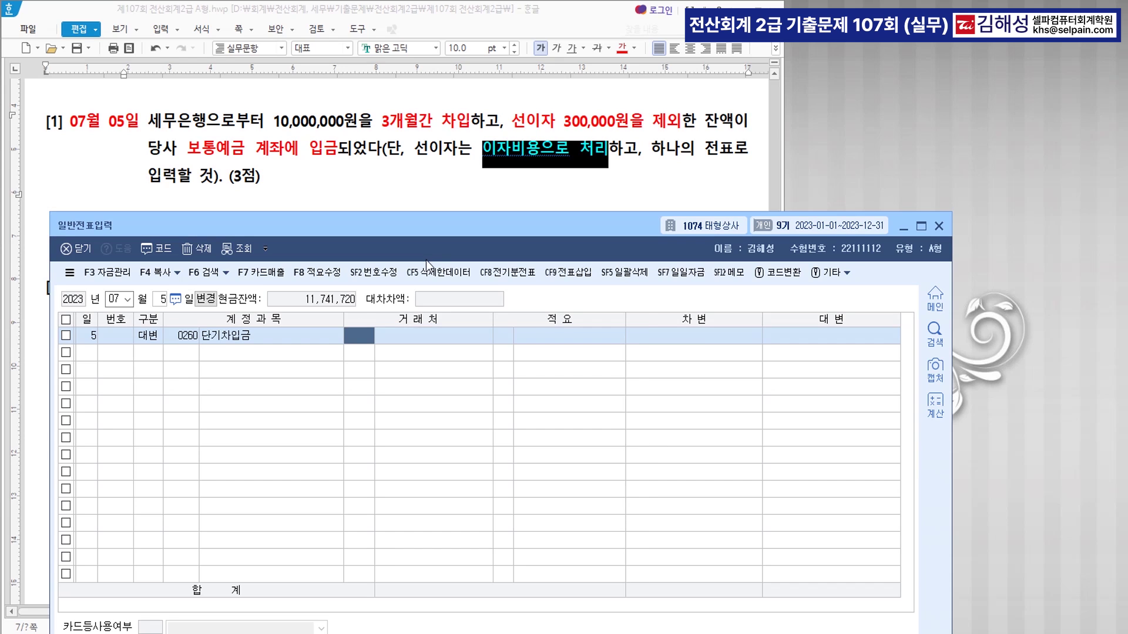
type("세무")
key("Return")
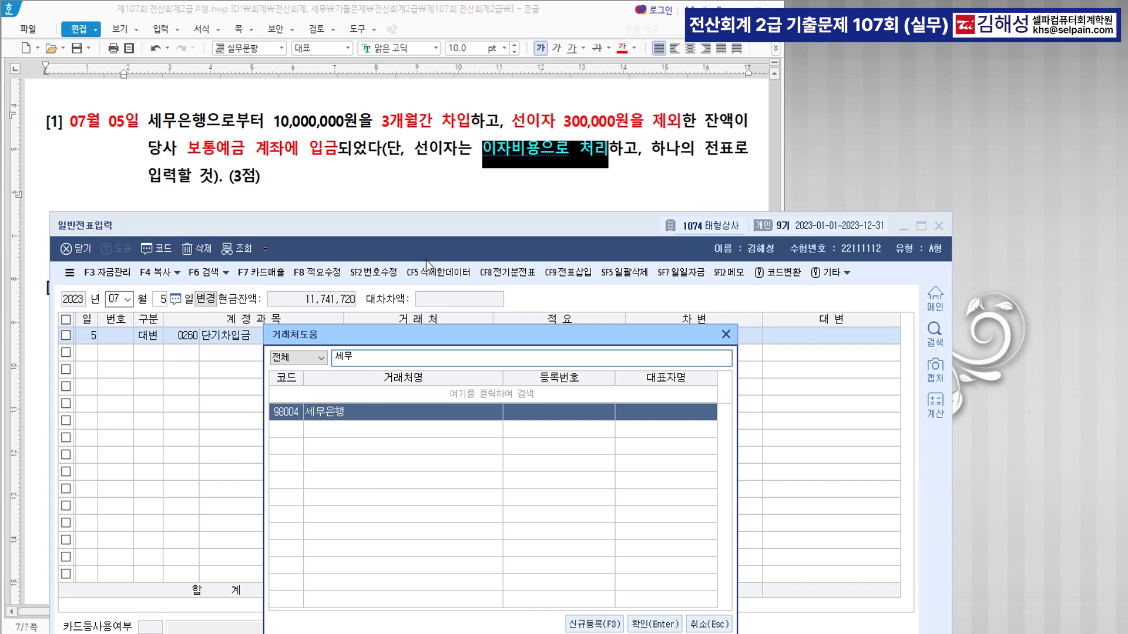
key("Return")
key("Return")
key("Return")
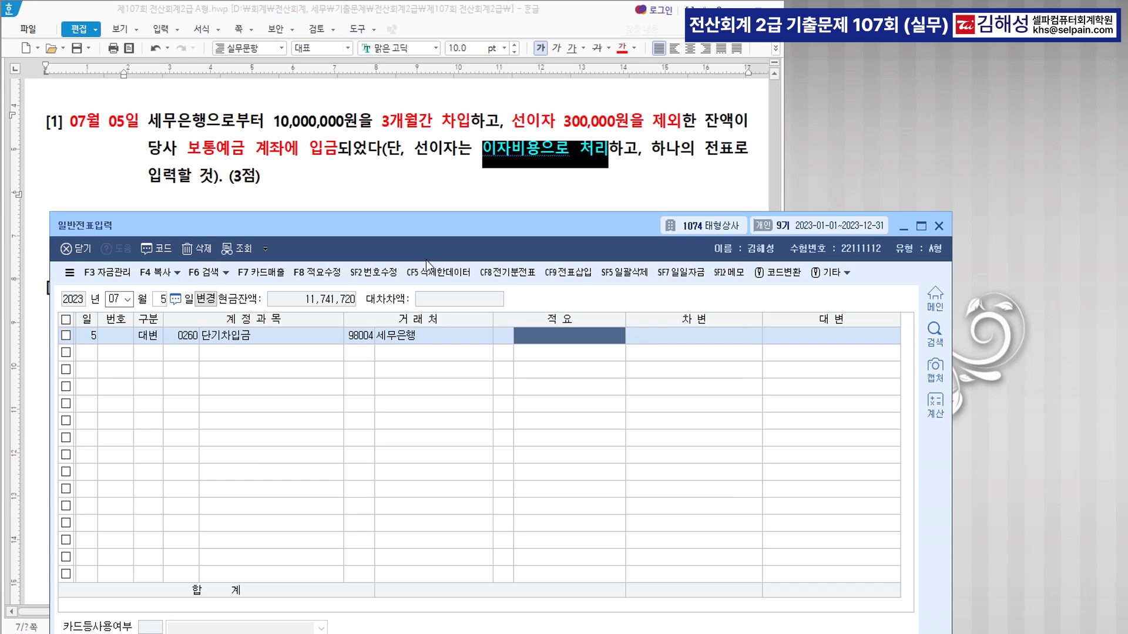
type("10000000")
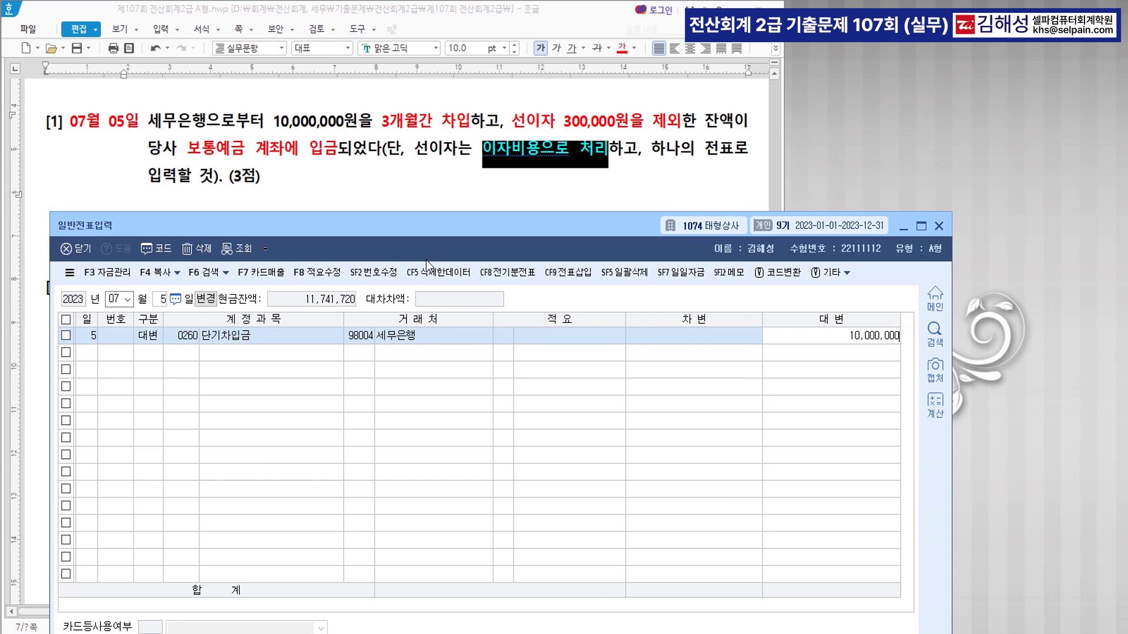
key("Return")
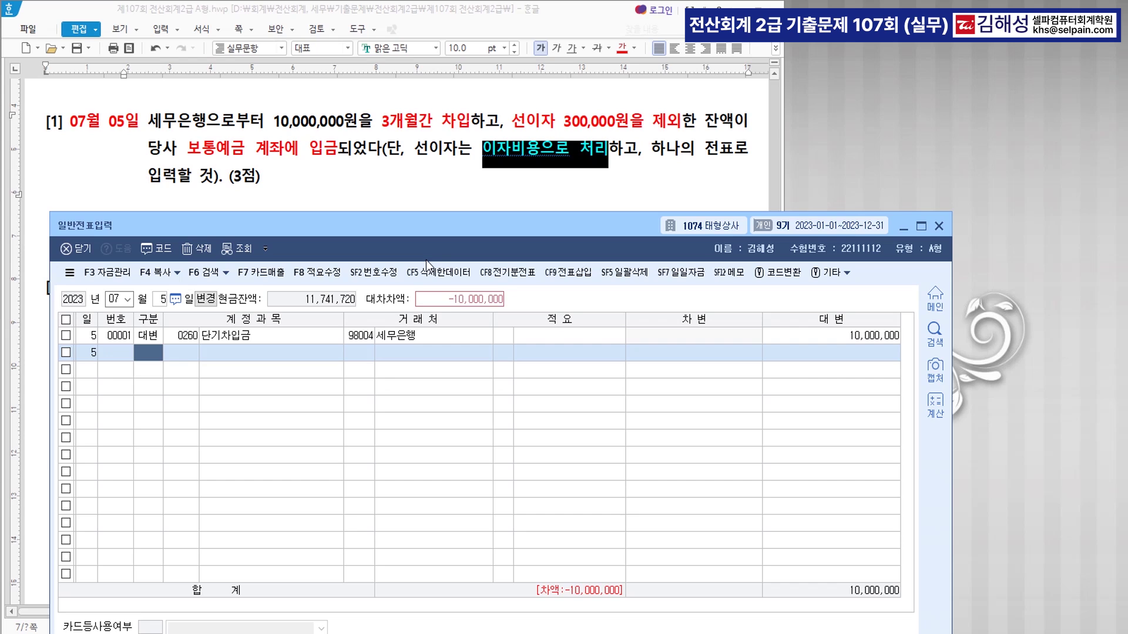
Enter a 차변 line for 0951 이자비용 with an amount of 300,000
type("3")
key("Return")
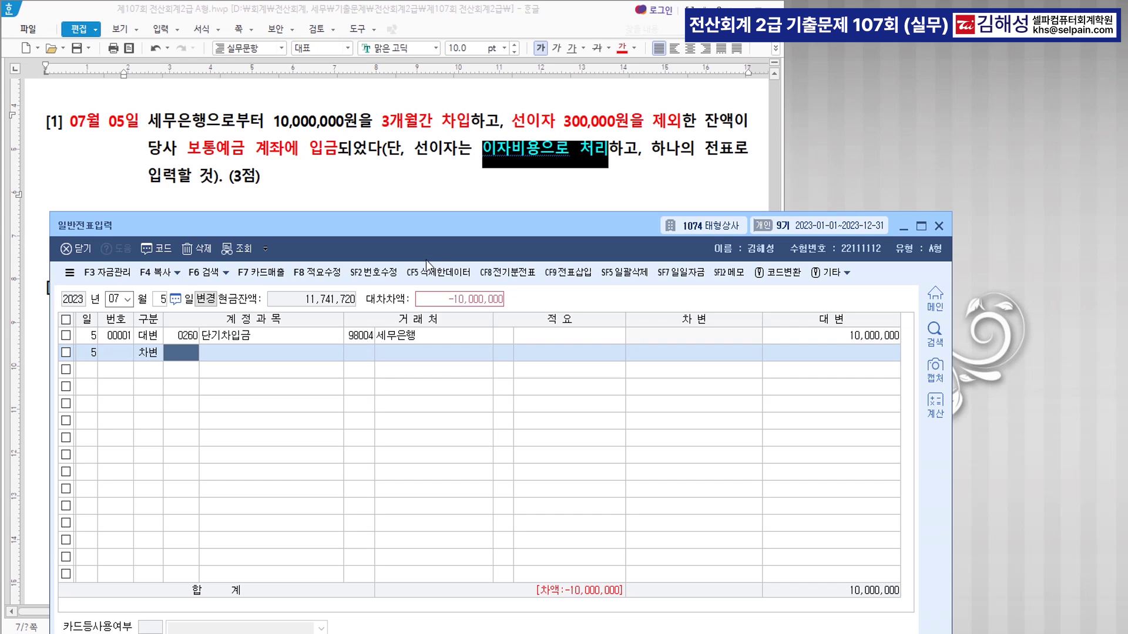
type("951")
key("Return")
key("Return")
key("Return")
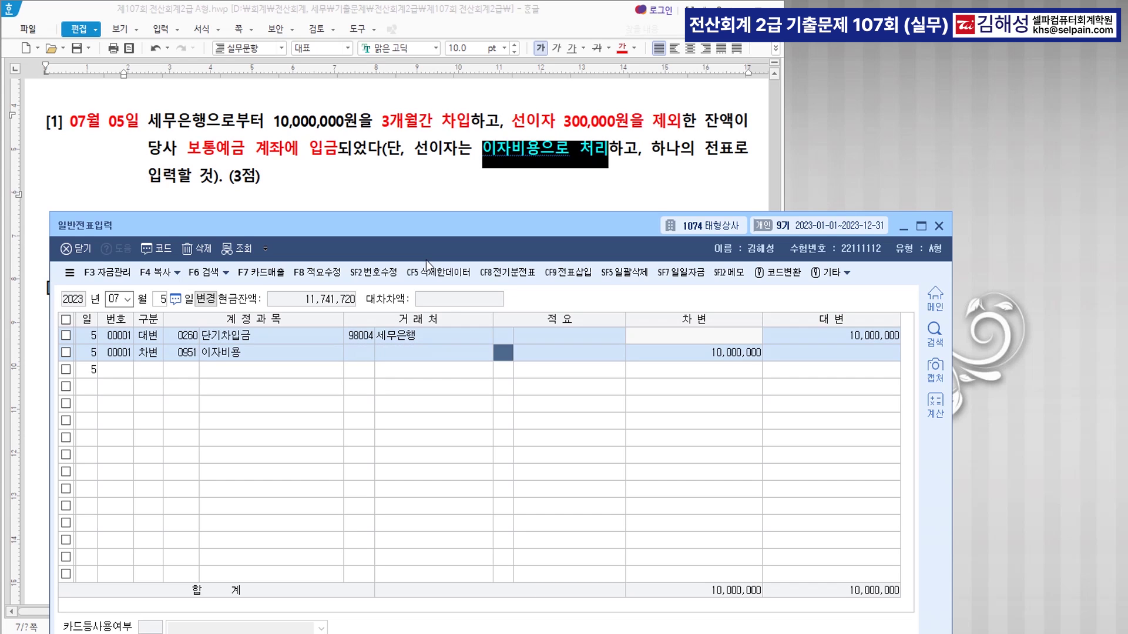
type("300000")
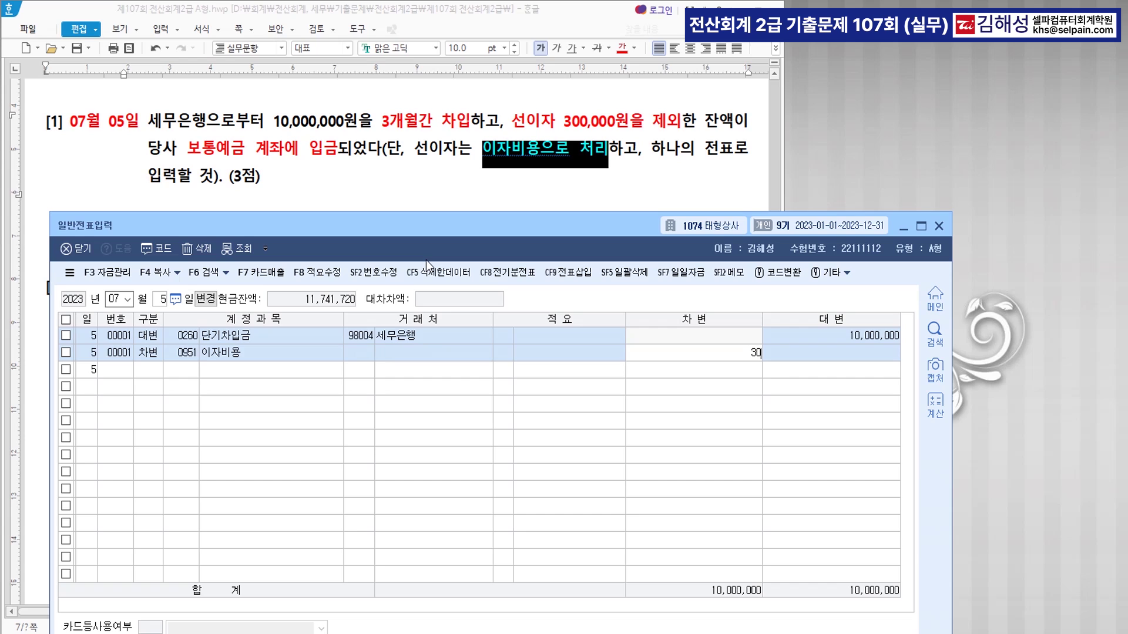
key("Return")
Enter a 차변 line for 0103 보통예금 with the remaining 9,700,000
type("3")
key("Return")
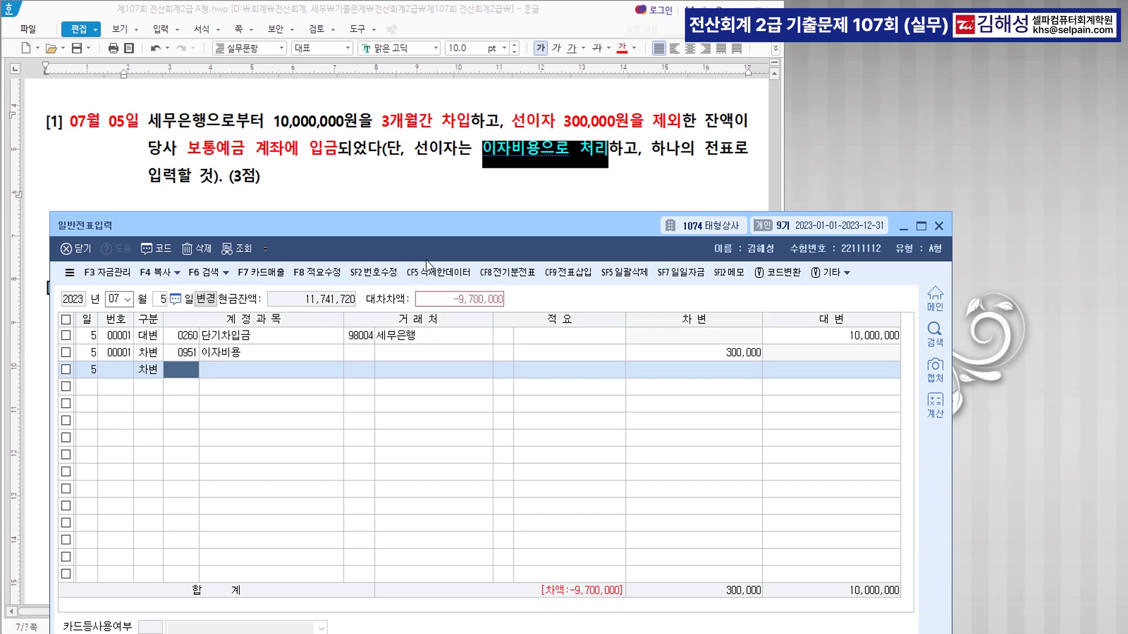
type("103")
key("Return")
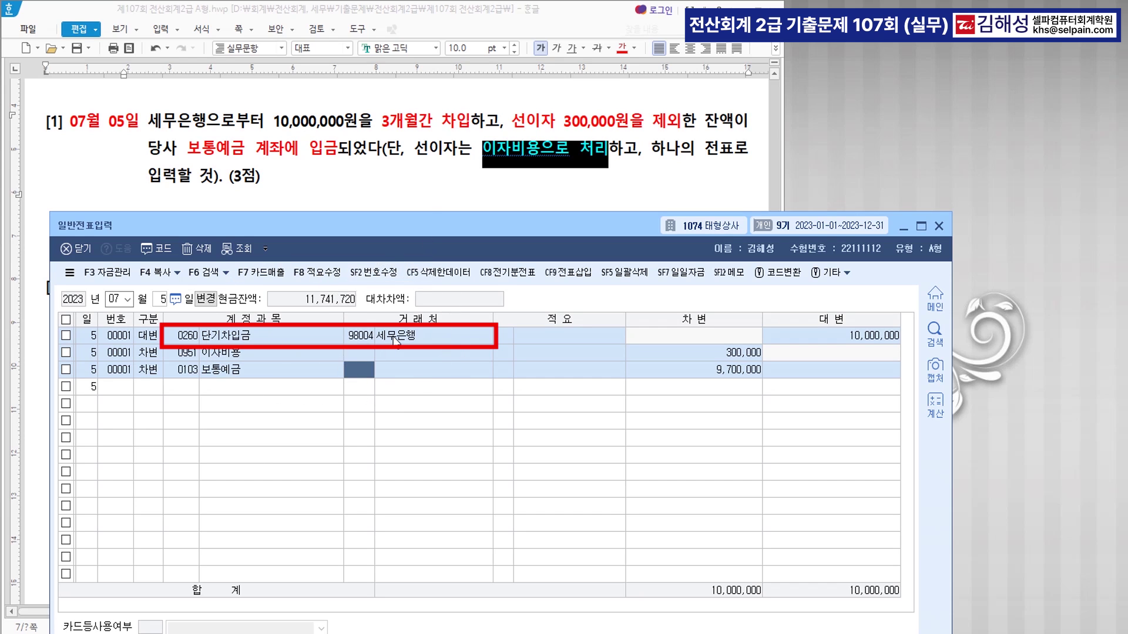
Move the voucher window clear of question [2] in the exam document and colour "상품을 매입" and "전액 외상" red
scroll(411, 160, "down", 5)
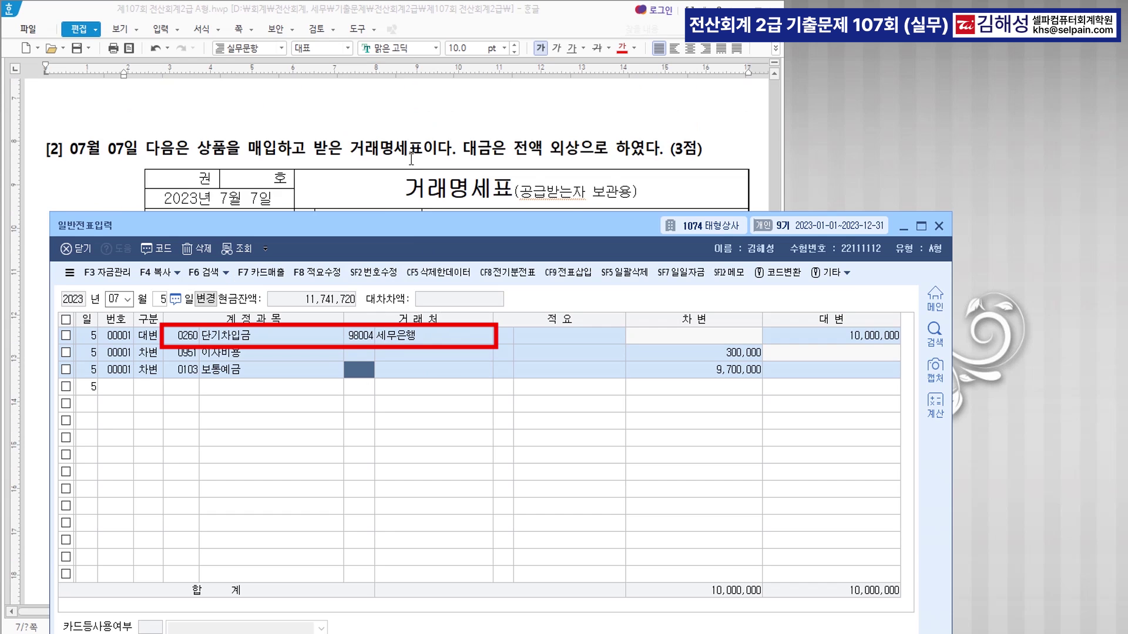
scroll(411, 159, "up", 2)
left_click_drag(438, 224, 460, 542)
left_click_drag(198, 148, 277, 148)
left_click(622, 48)
left_click_drag(513, 148, 579, 148)
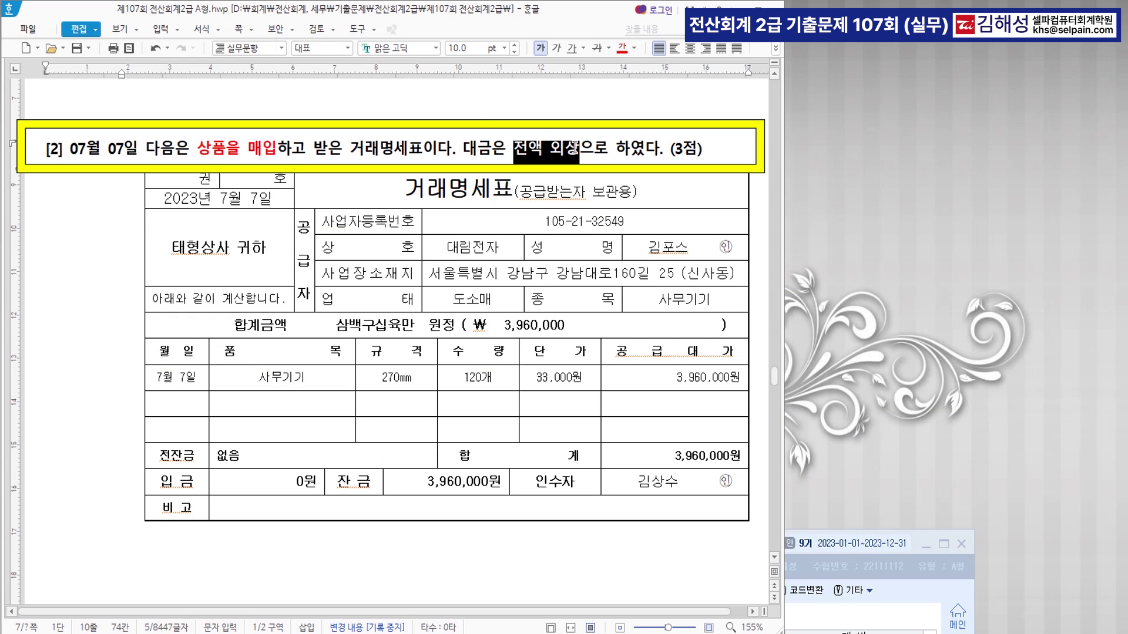
left_click(624, 49)
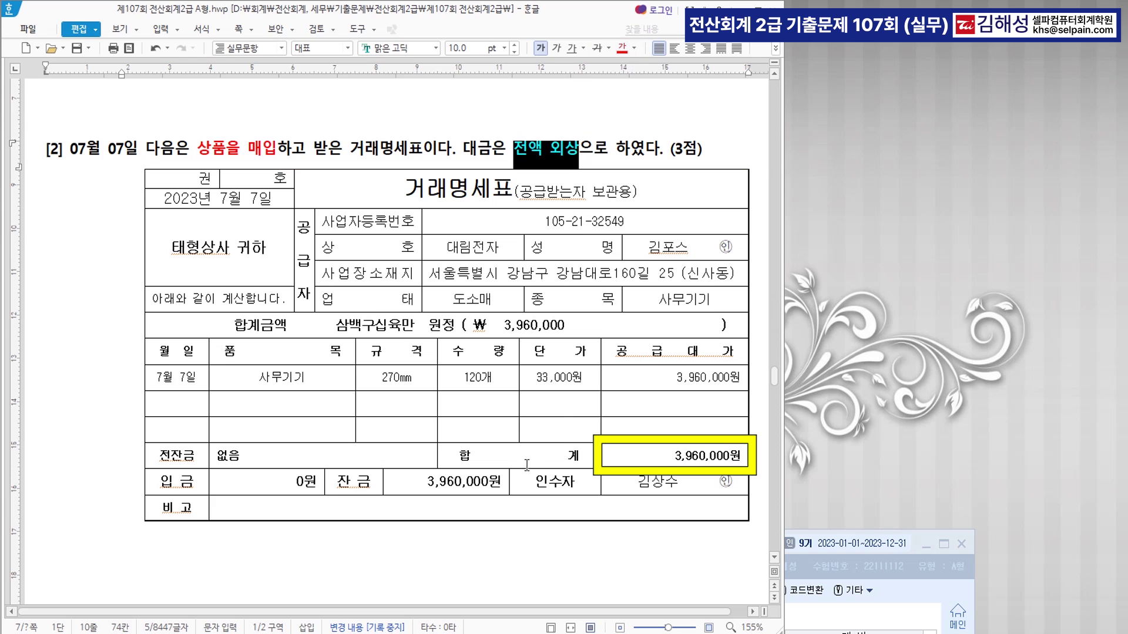
In question [2]'s 거래명세표, colour the 합계 amount 3,960,000원 red and make the 상호 대림전자 red and bold
left_click_drag(675, 457, 743, 459)
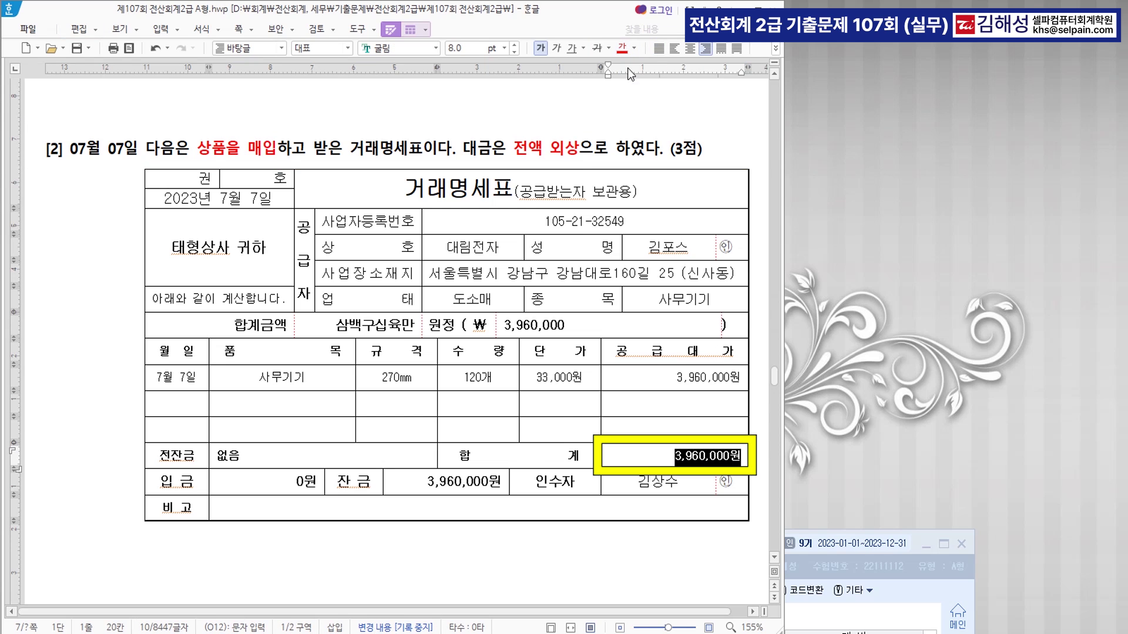
left_click(622, 49)
left_click(536, 545)
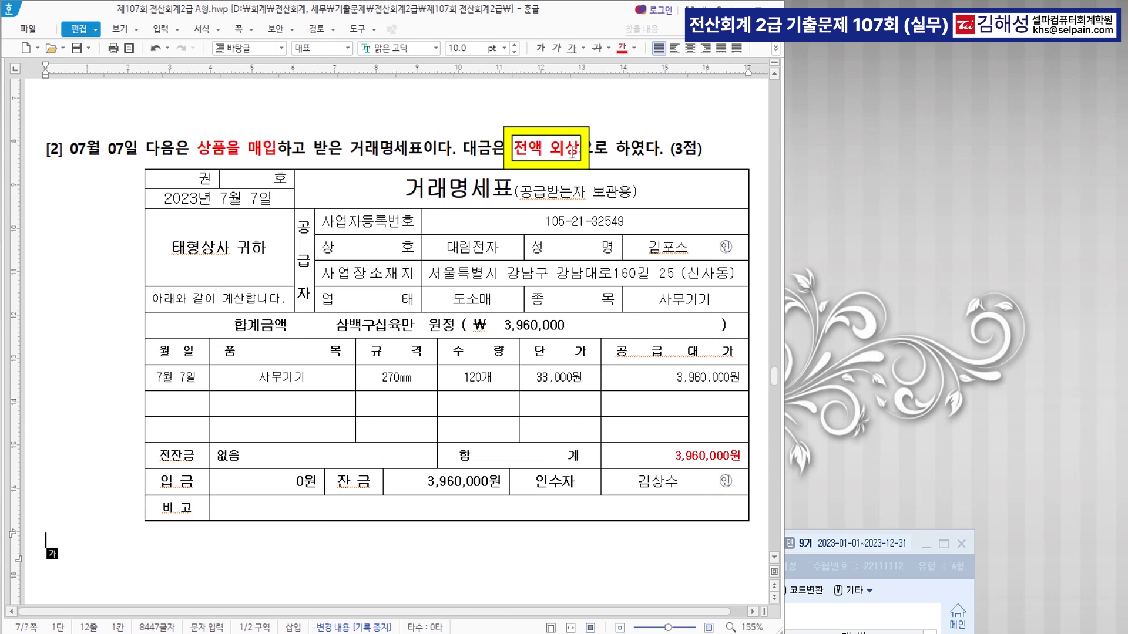
left_click_drag(445, 249, 500, 252)
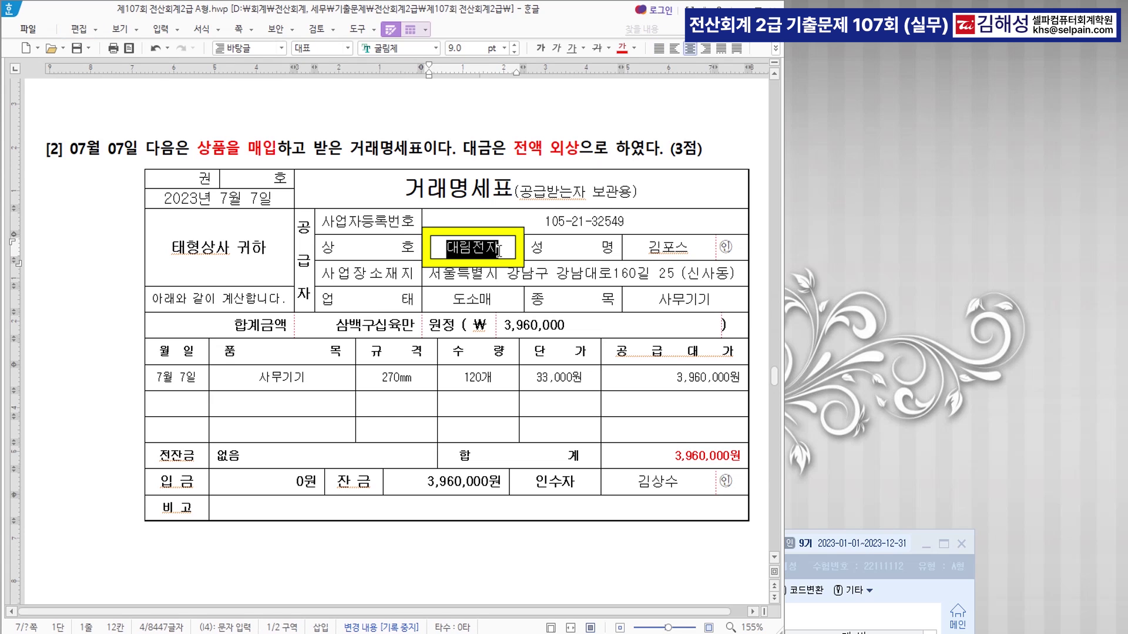
left_click(622, 50)
left_click(541, 51)
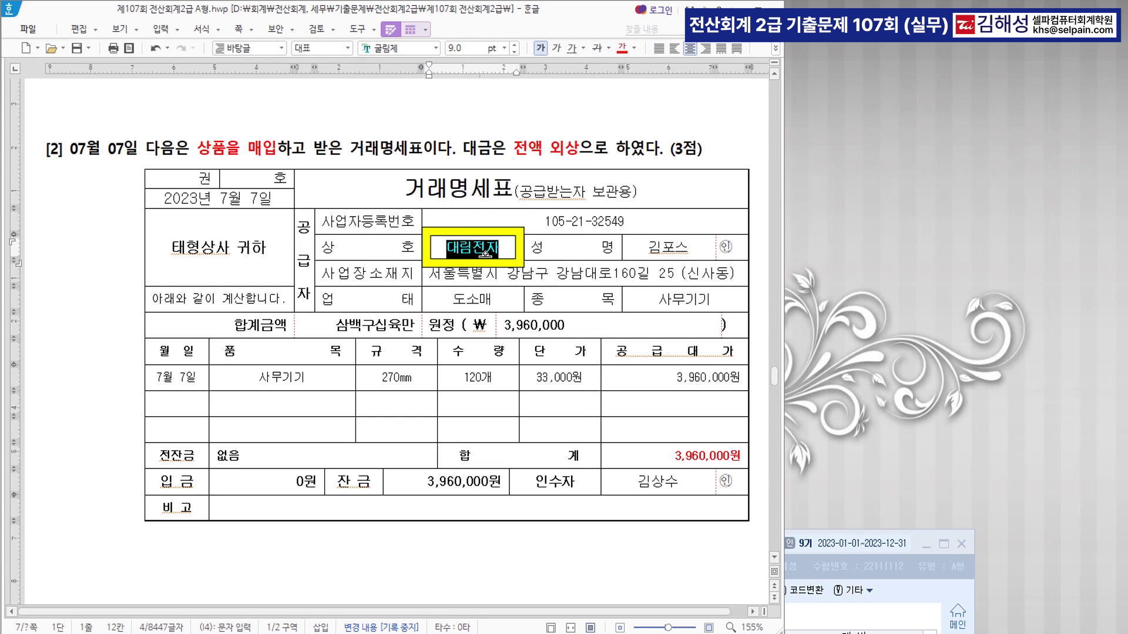
left_click(342, 561)
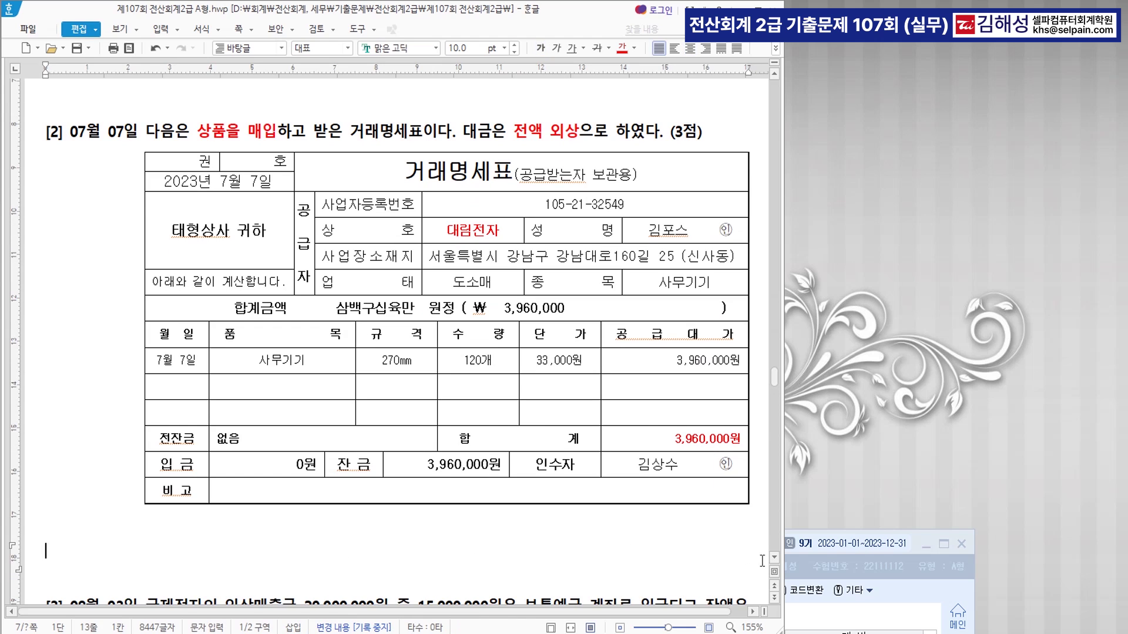
Switch to KcLep's 일반전표입력, place it below question [2]'s heading in the exam document, and set the voucher date to 7월 7일
left_click(855, 547)
left_click_drag(563, 555, 531, 182)
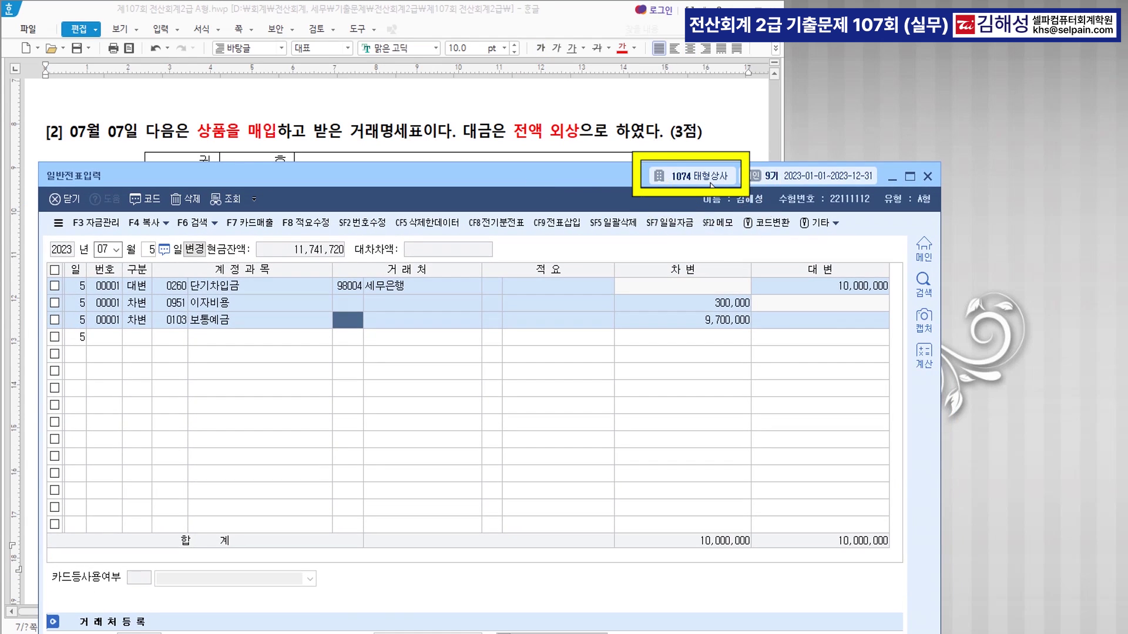
left_click_drag(532, 178, 546, 479)
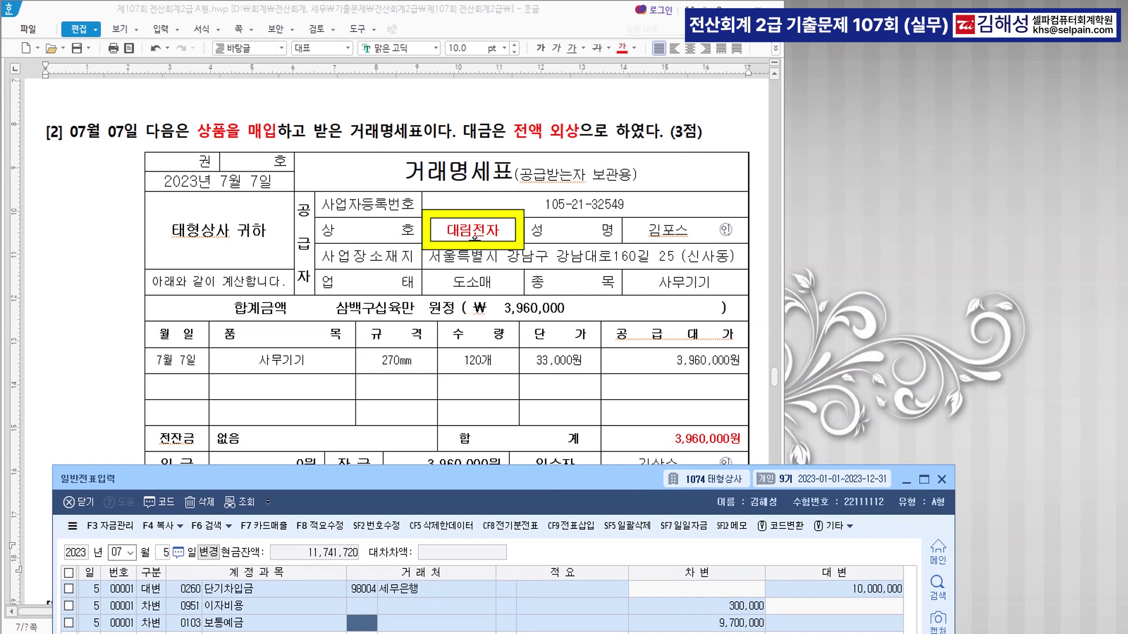
left_click_drag(489, 481, 492, 277)
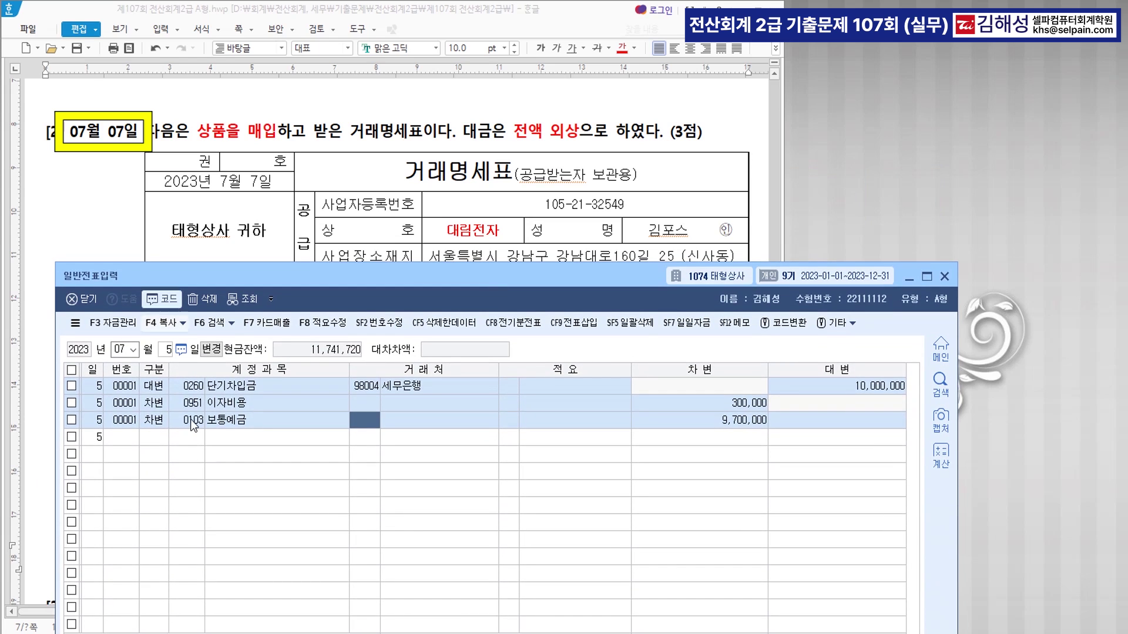
key("Escape")
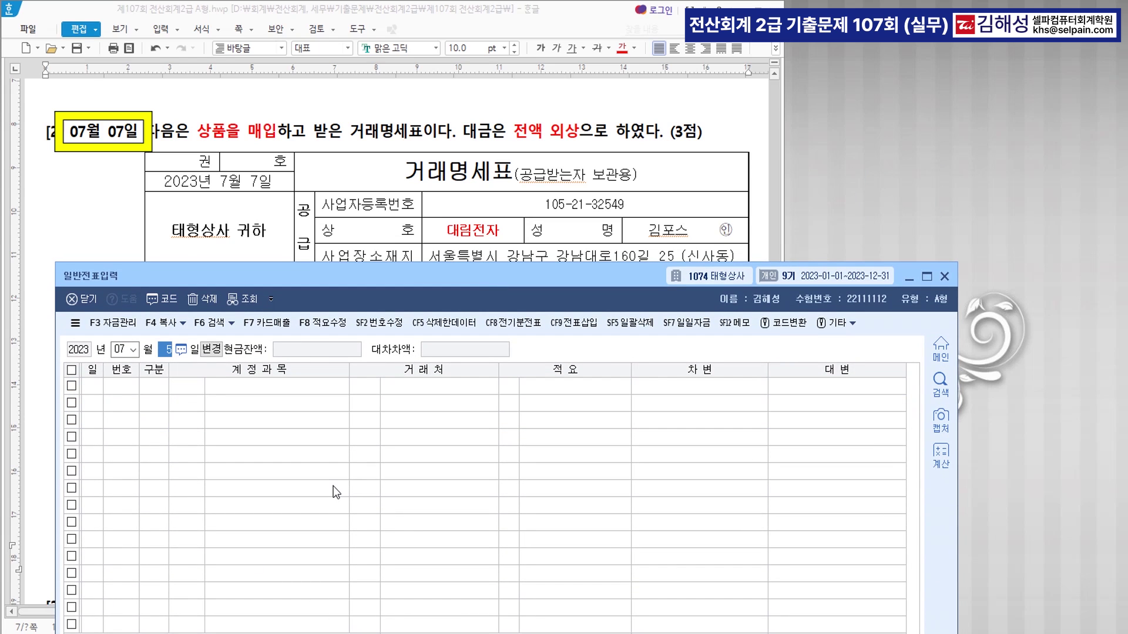
type("7")
key("Return")
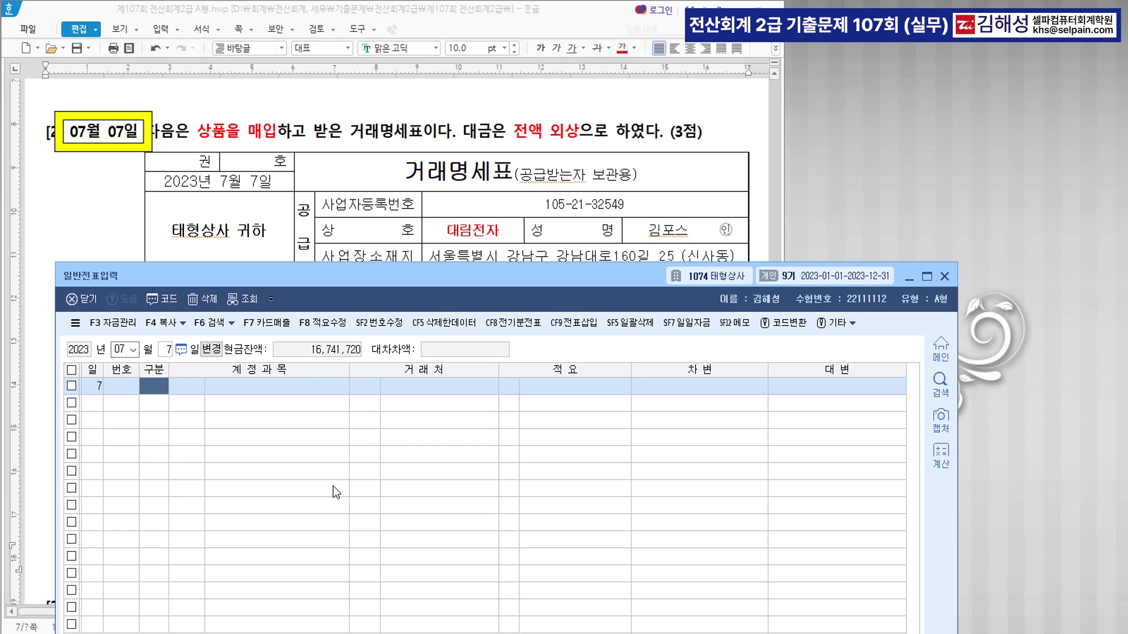
Enter a 차변 line for 0146 상품 with an amount of 3,960,000, keeping the 거래명세표 visible above the voucher window
type("3")
key("Return")
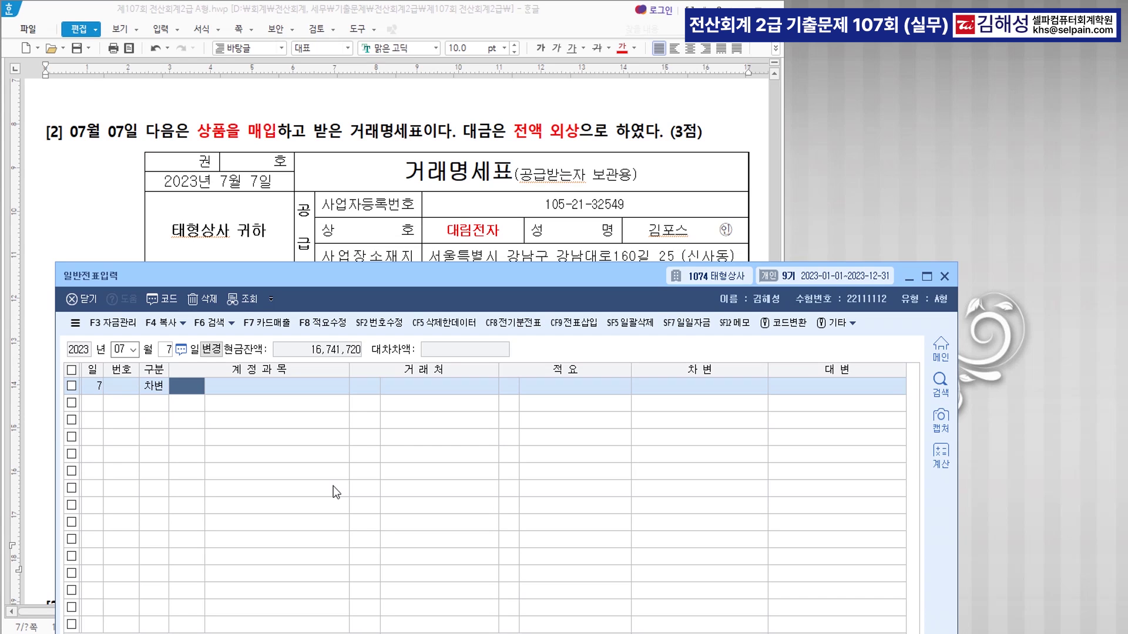
type("146")
key("Return")
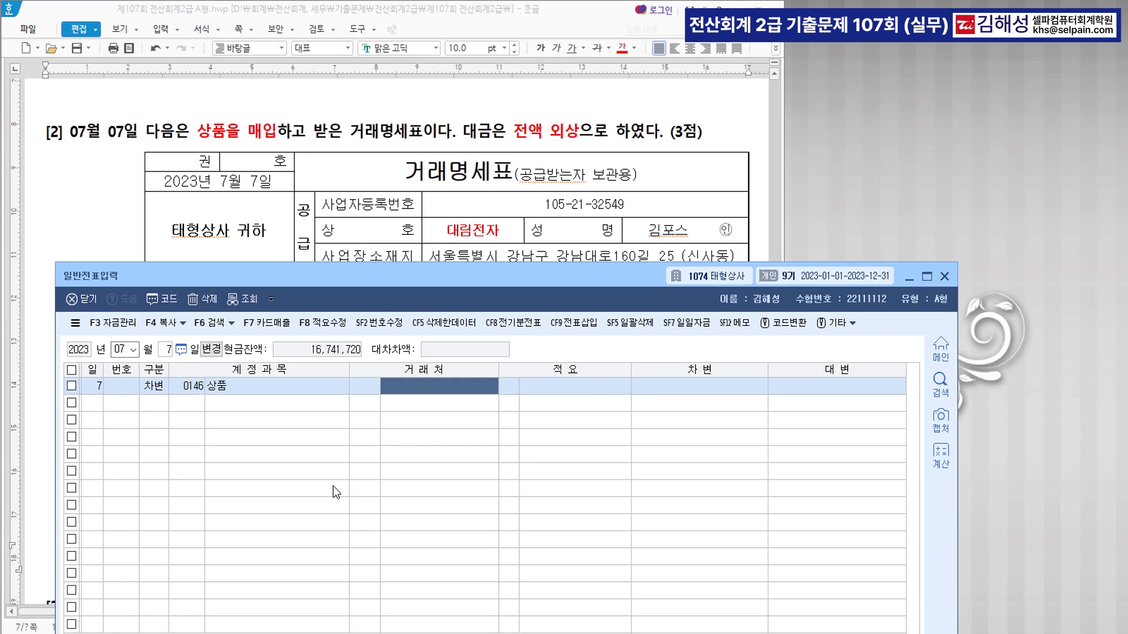
key("Return")
key("Return")
left_click_drag(505, 279, 496, 470)
type("3,960,000")
key("Return")
Enter a 대변 line for 0251 외상매입금 with 거래처 대림전자 and an amount of 3,960,000
type("4")
key("Return")
type("251")
key("Return")
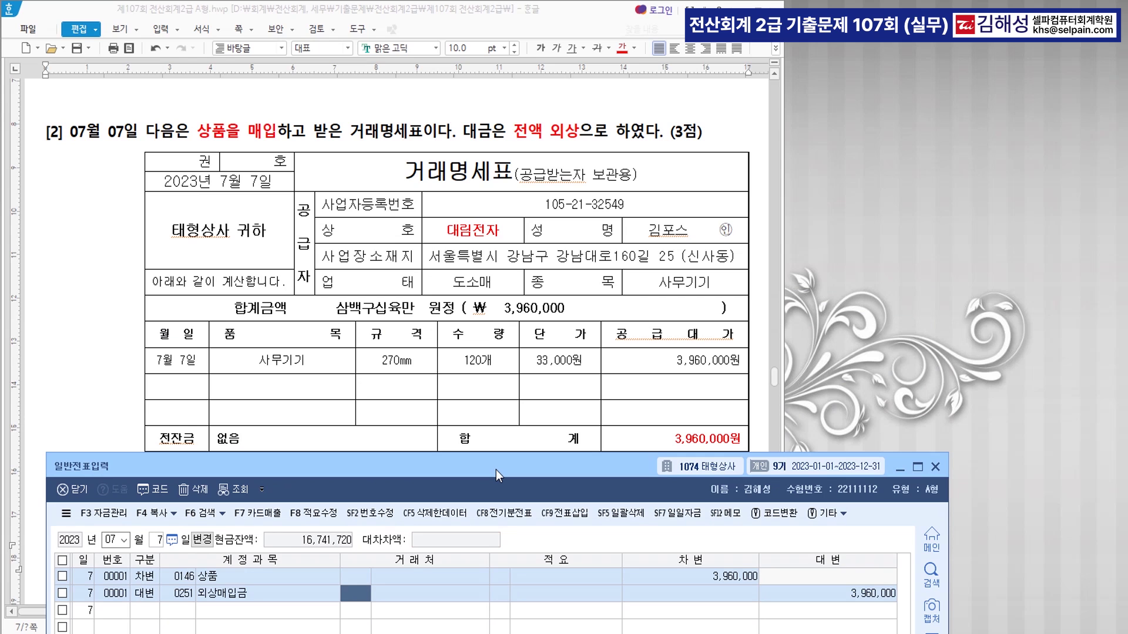
type("대림")
key("Return")
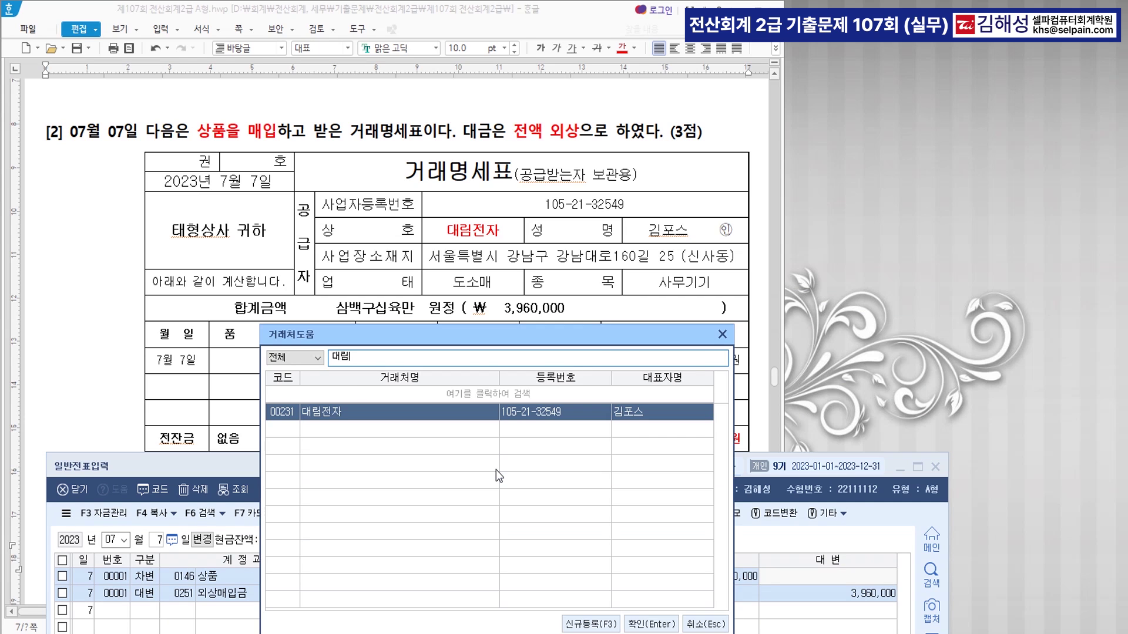
key("Return")
left_click_drag(514, 461, 533, 318)
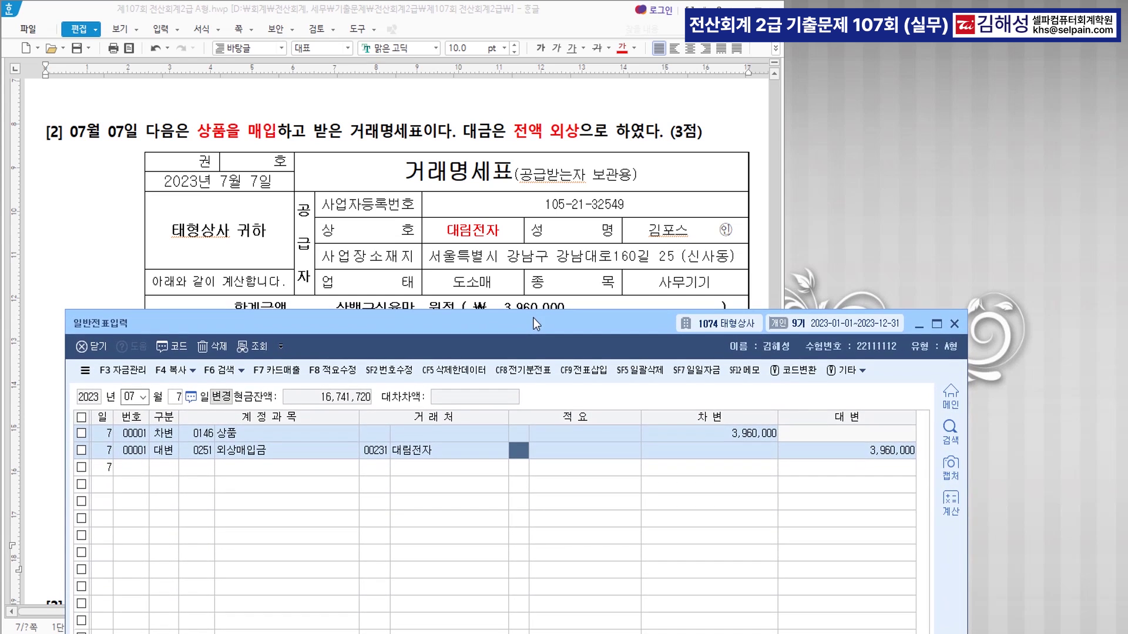
In question [3] of the exam document, colour "08월 03일" and "국제전자의 외상매출금 20,000,000원" red
scroll(522, 234, "down", 10)
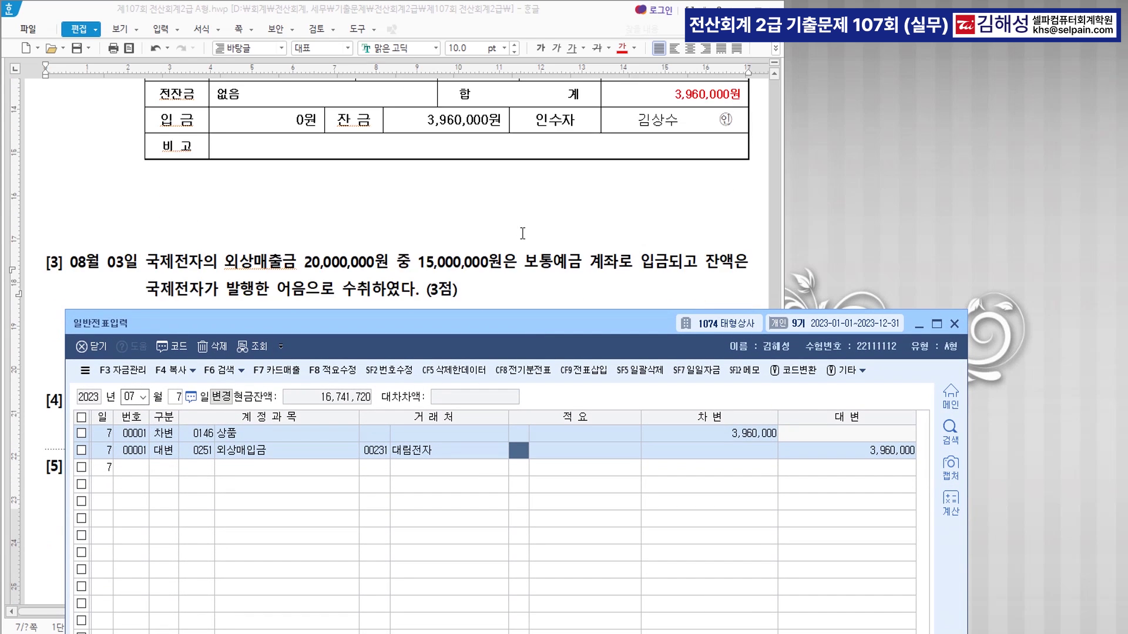
scroll(522, 233, "down", 2)
scroll(522, 234, "down", 2)
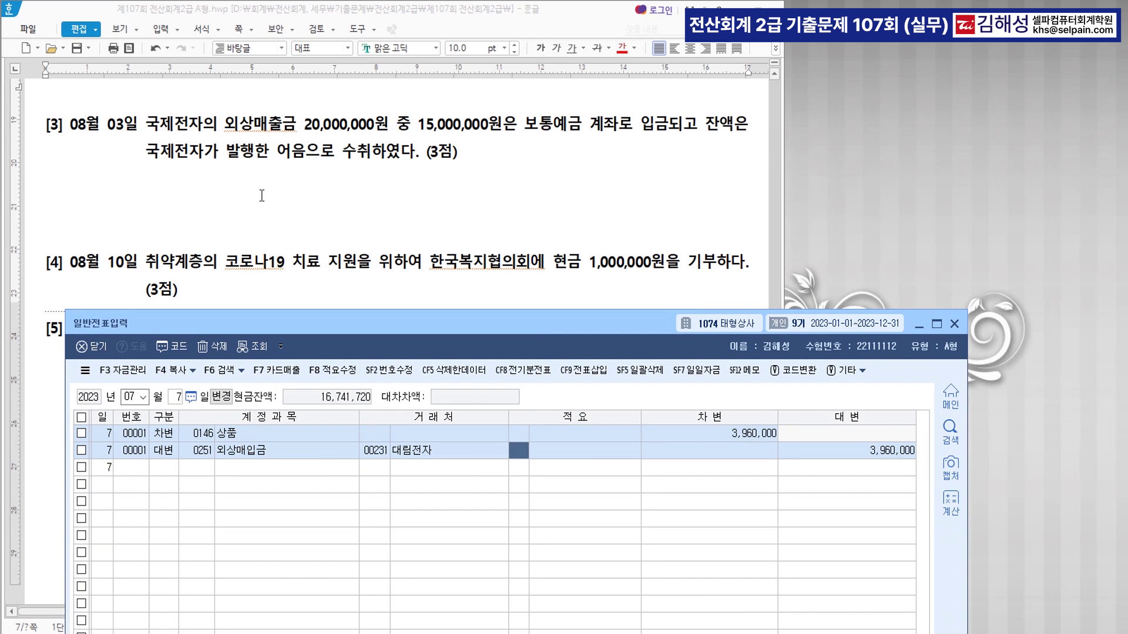
left_click(74, 125)
left_click_drag(71, 125, 139, 126)
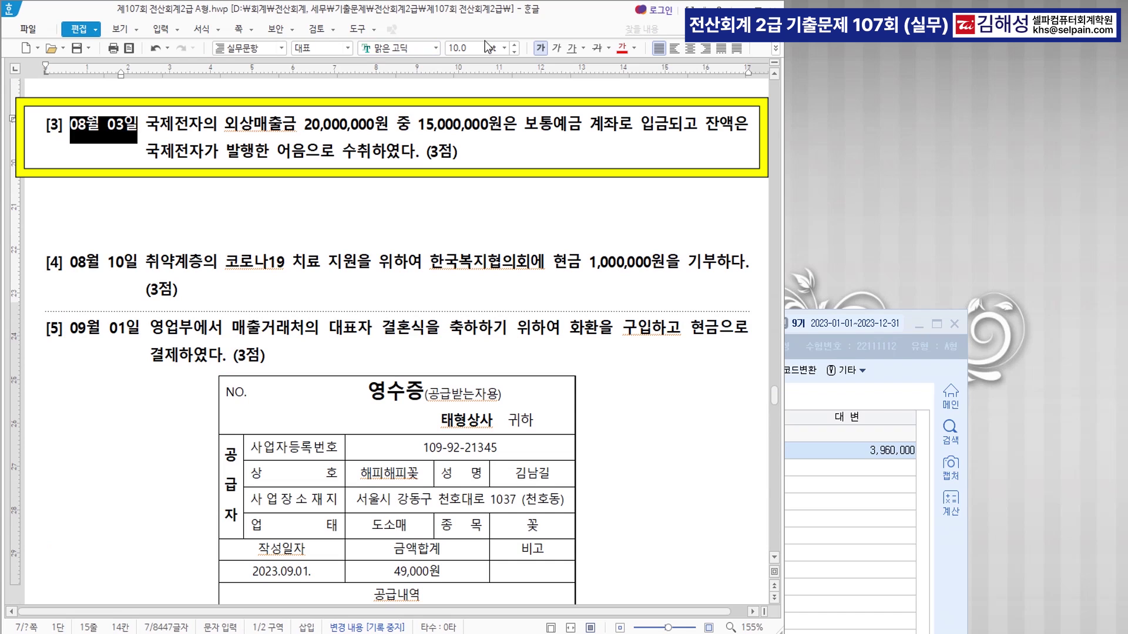
left_click(622, 48)
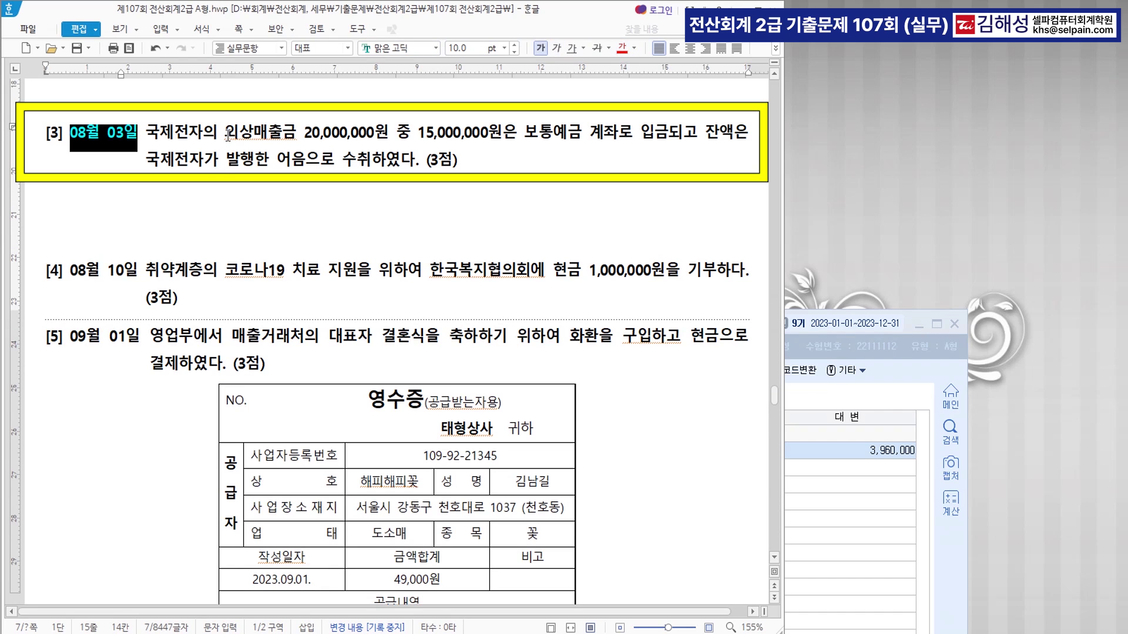
left_click_drag(147, 129, 389, 133)
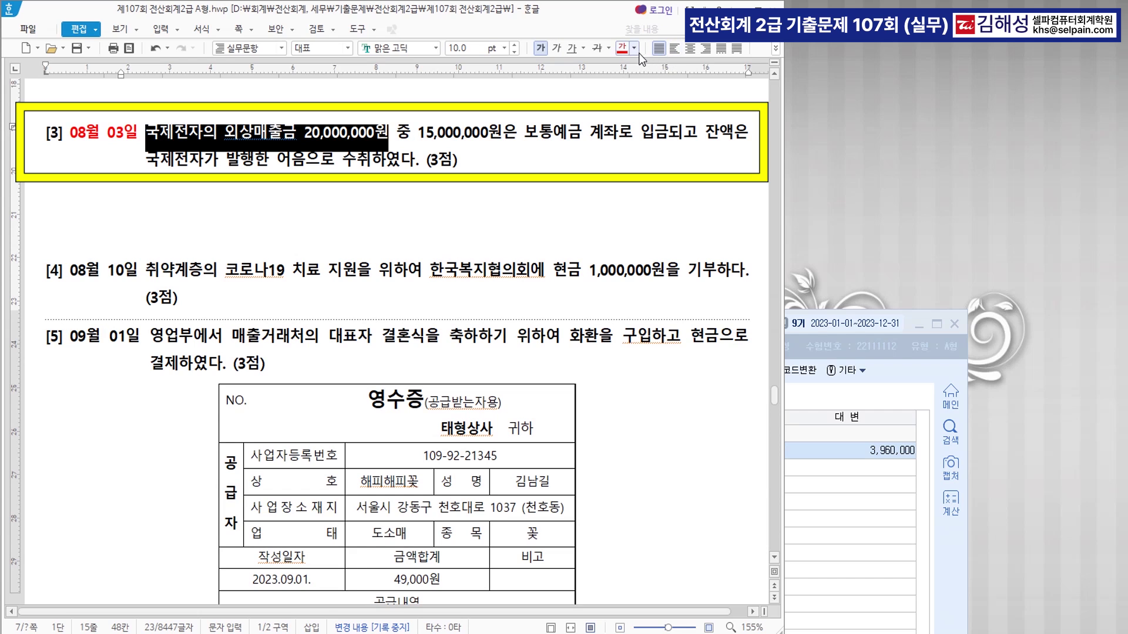
left_click(621, 48)
Colour "15,000,000원은 보통예금" and "어음으로 수취" red in question [3]
left_click_drag(418, 133, 579, 136)
left_click(622, 48)
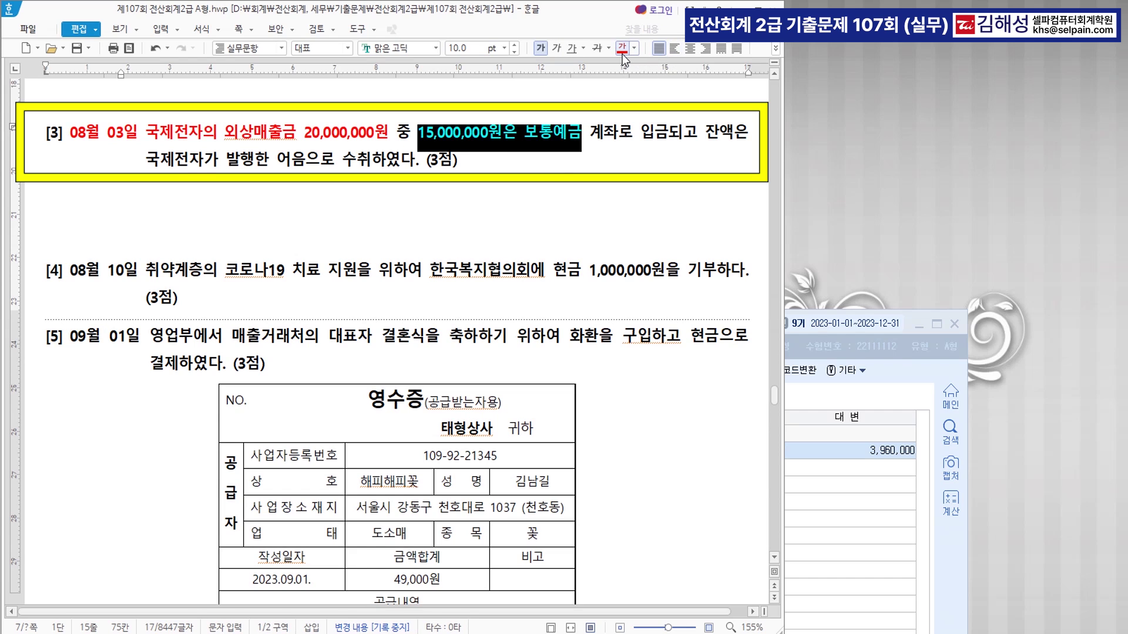
left_click_drag(277, 162, 374, 166)
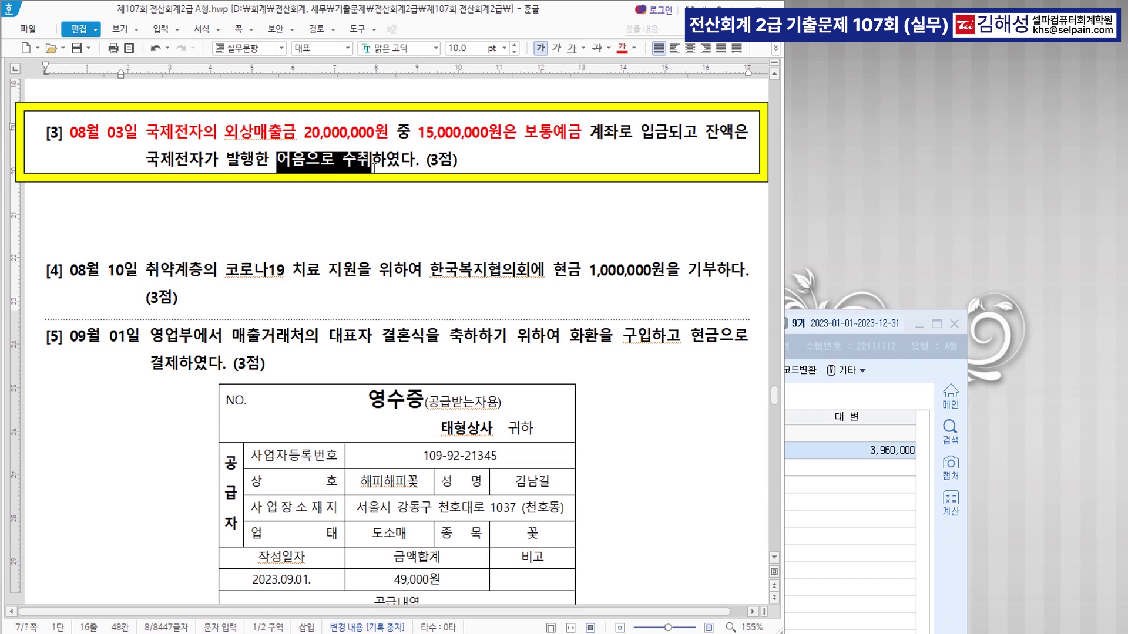
left_click(622, 48)
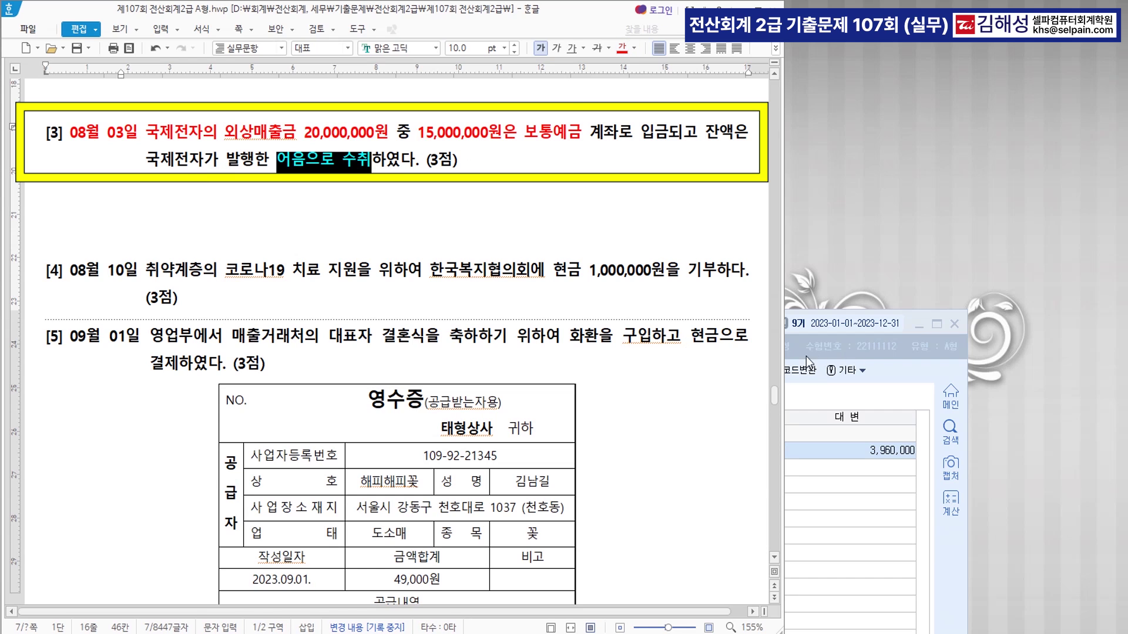
left_click(466, 169)
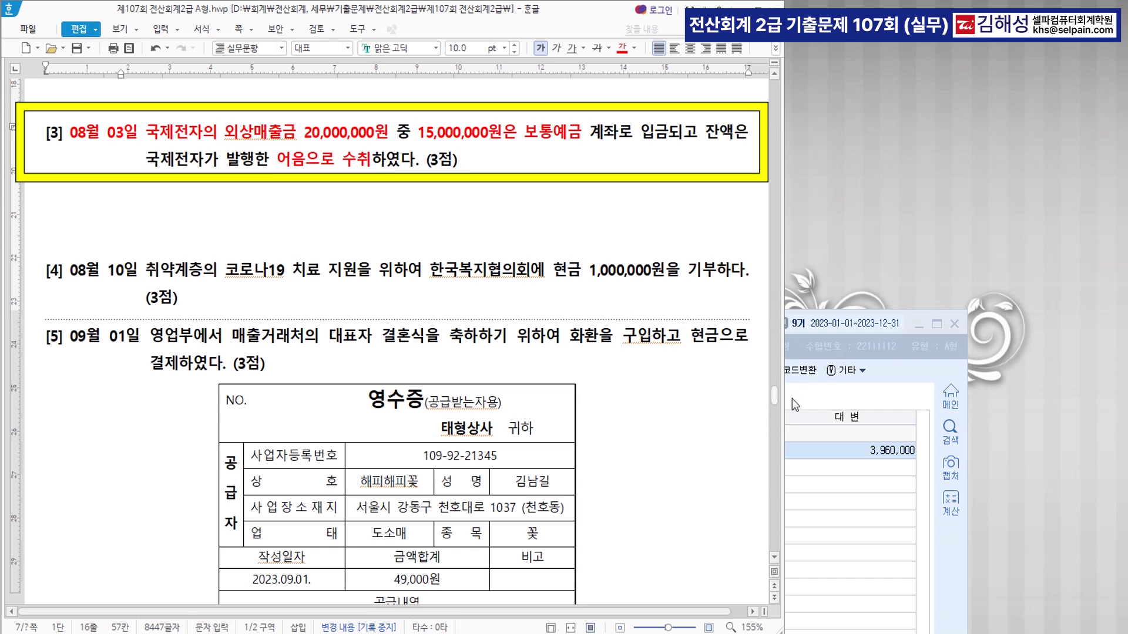
Return to KcLep's 일반전표입력 and set the voucher date to 8월 3일
left_click(830, 343)
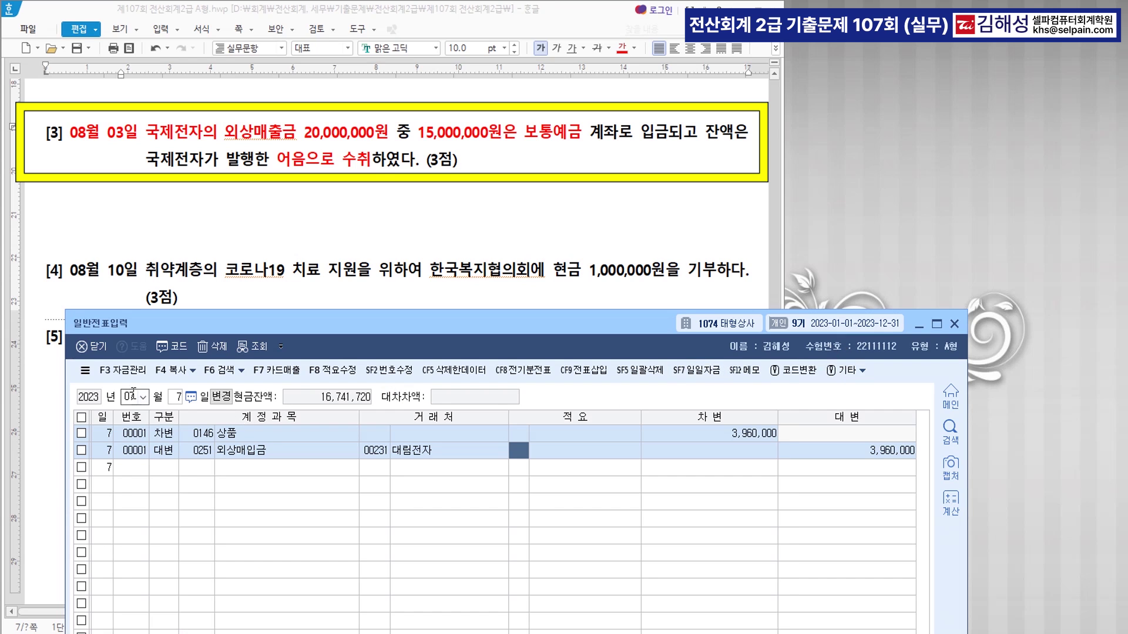
type("08")
type("3")
key("Return")
Enter a 대변 line for 0108 외상매출금 with 거래처 국제전자 and an amount of 20,000,000
type("4108")
key("Return")
type("국제")
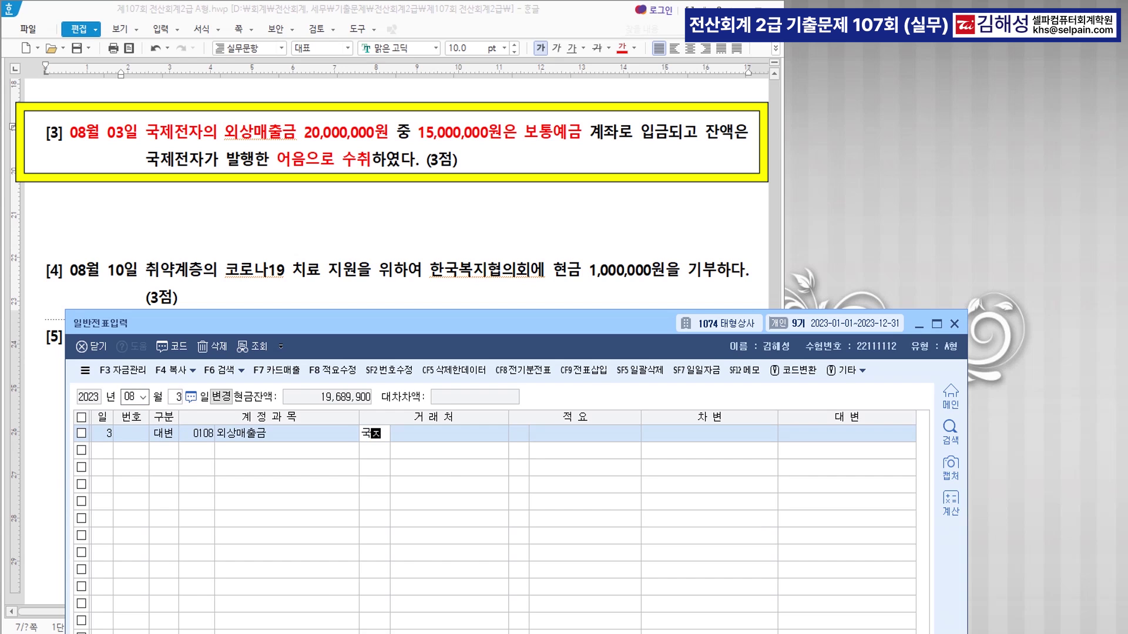
key("Return")
key("Return")
key("Return")
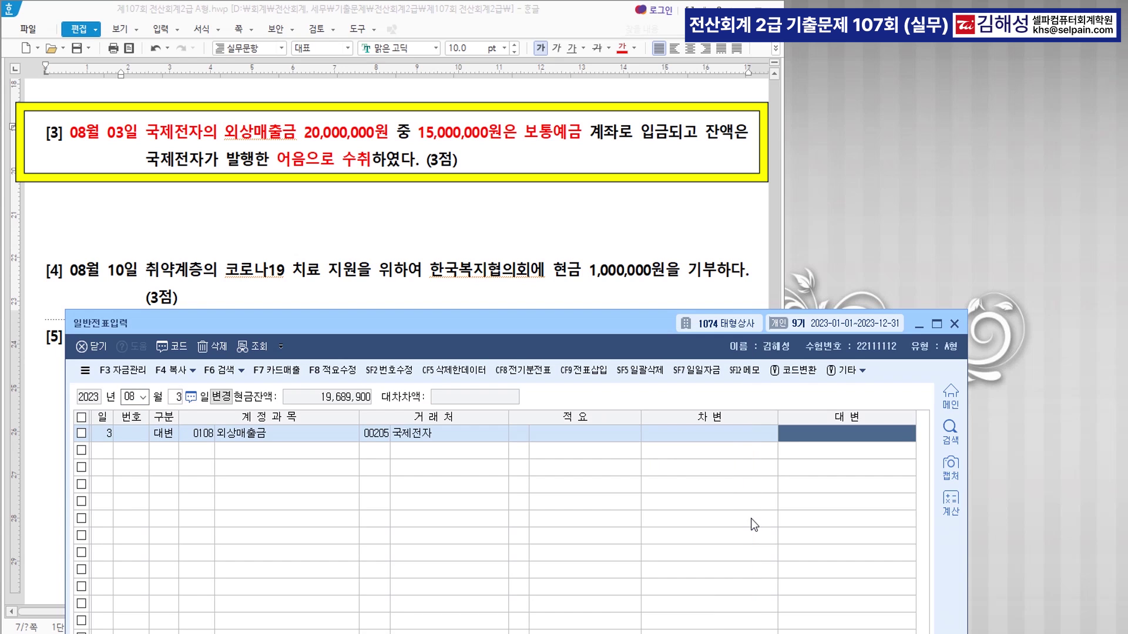
type("20000000")
key("Return")
Enter a 차변 line for 0103 보통예금 with an amount of 15,000,000
type("3103")
key("Return")
key("Return")
key("Return")
type("15000000")
key("Return")
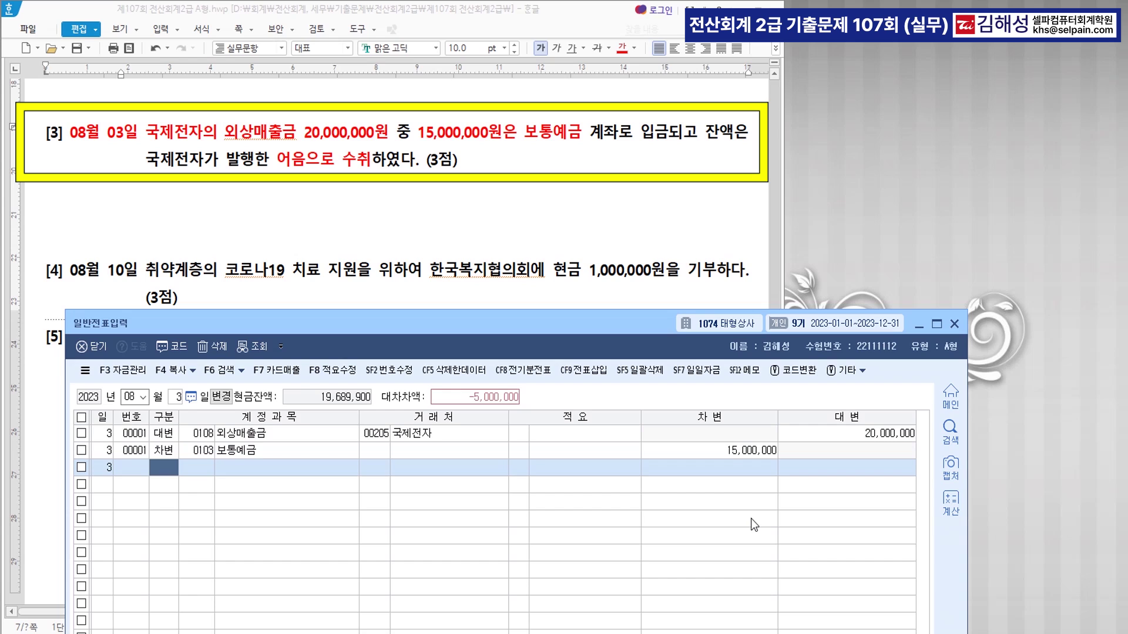
Enter a 차변 line for 0110 받을어음 with 거래처 국제전자 and the remaining 5,000,000
type("111")
key("Return")
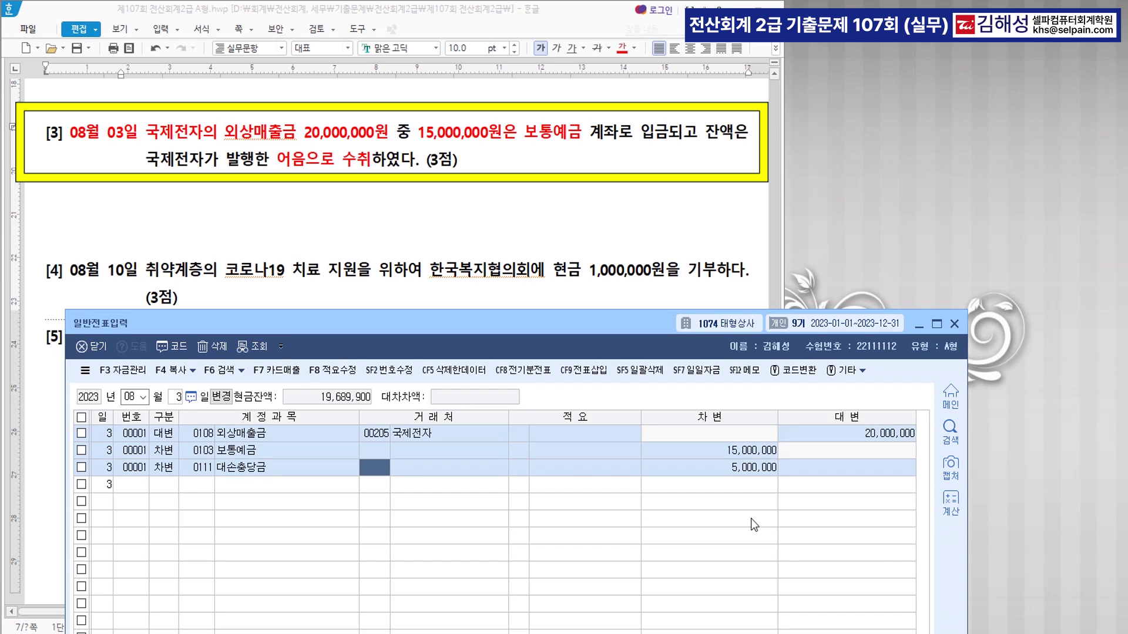
key("shift+Tab")
type("110")
key("Return")
type("국제")
key("Return")
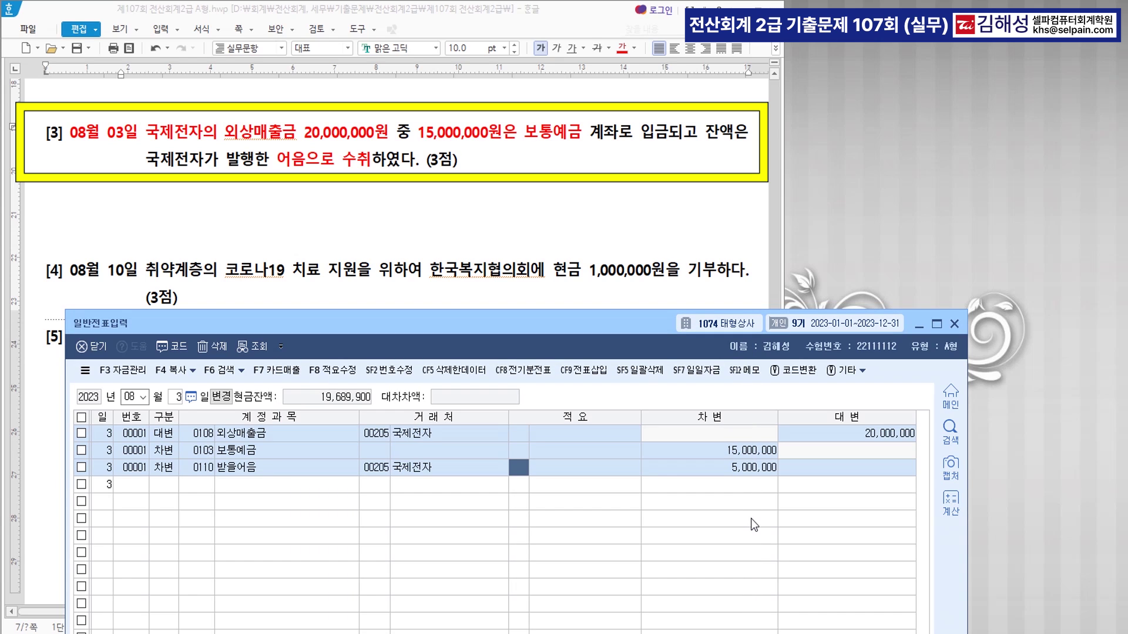
key("Return")
key("Return")
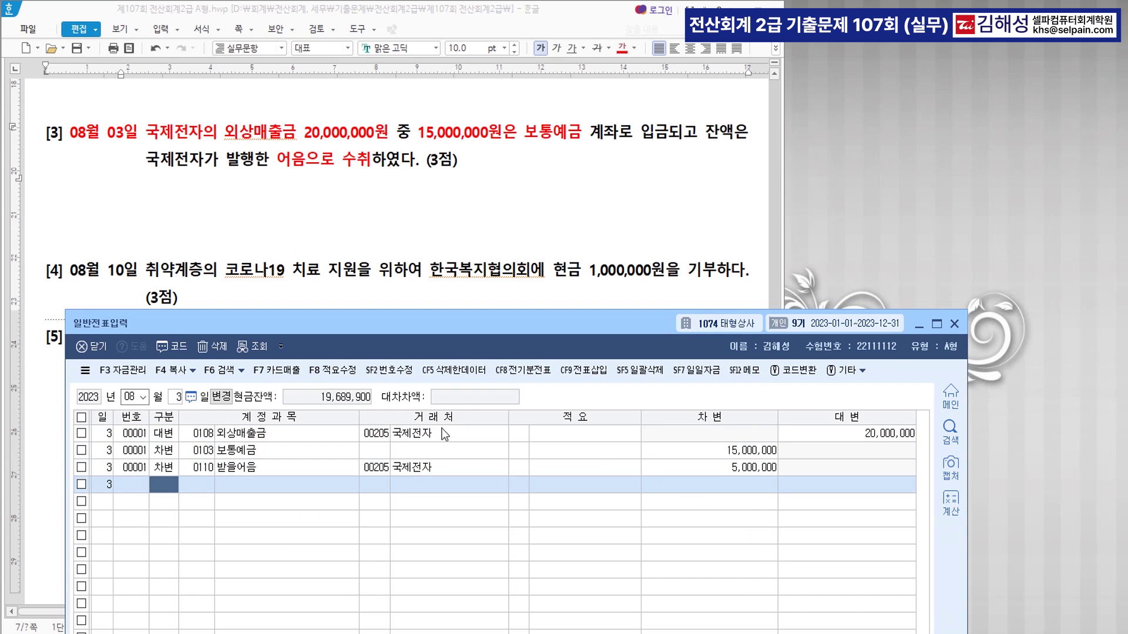
In the Hangul exam document, colour 08월 10일 and 현금 1,000,000원을 기부 red in question [4]
scroll(476, 262, "down", 2)
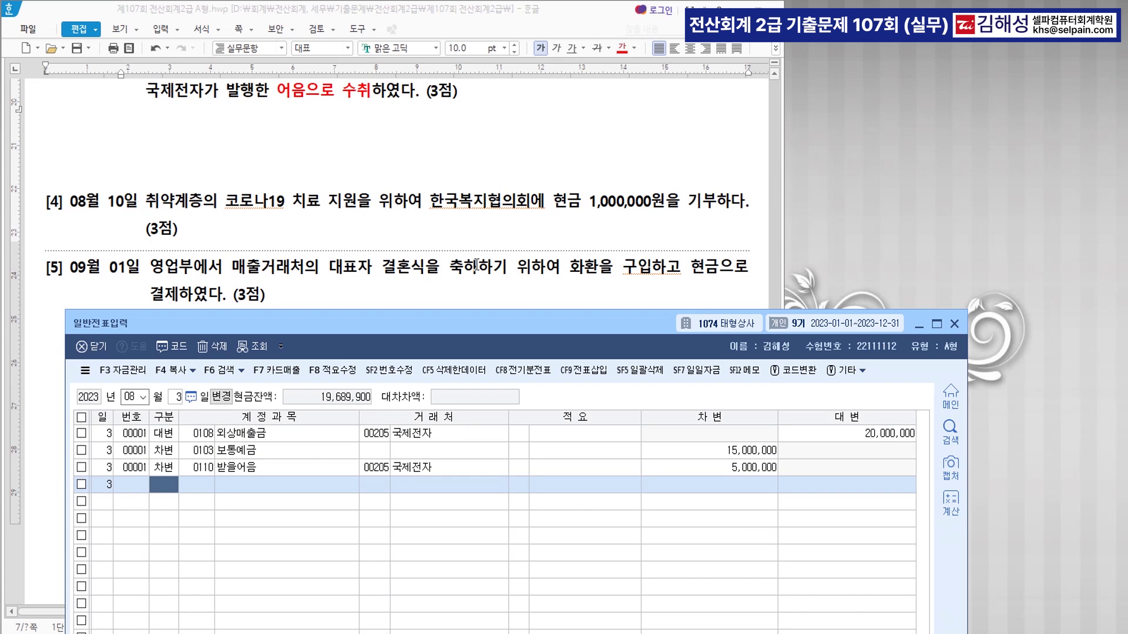
scroll(475, 265, "down", 2)
left_click_drag(76, 137, 138, 137)
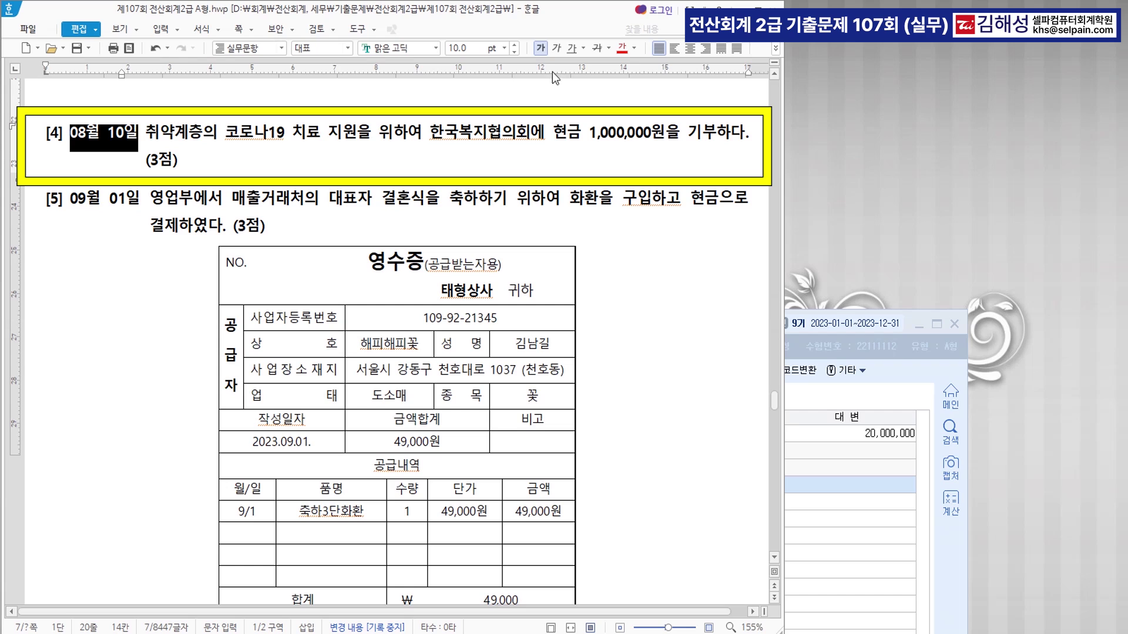
left_click(617, 50)
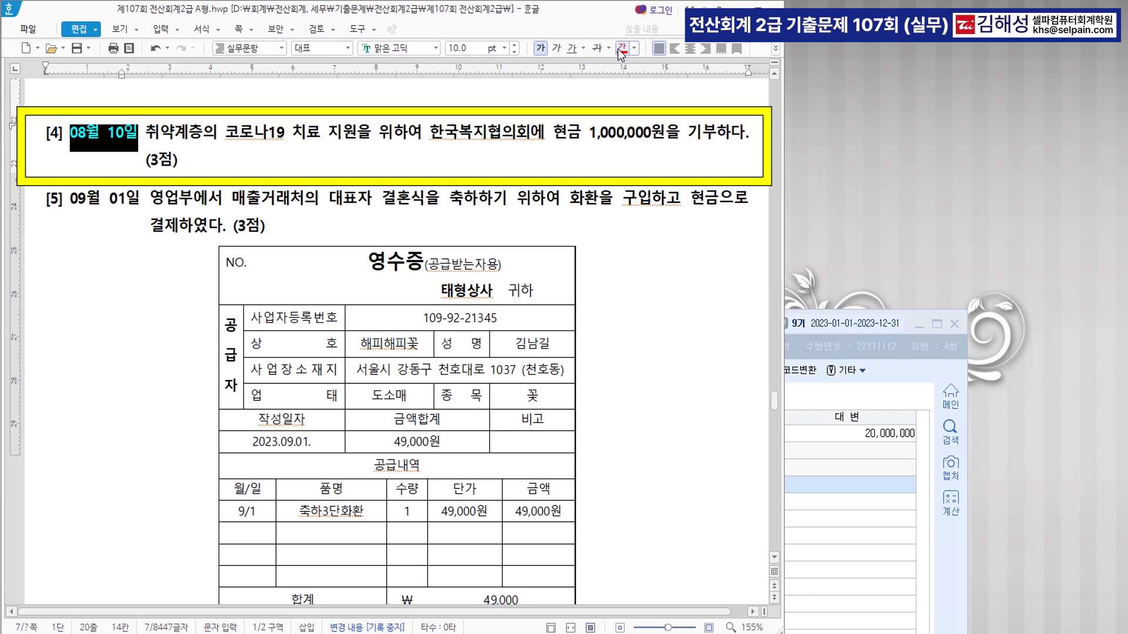
left_click(230, 147)
left_click_drag(554, 134, 717, 142)
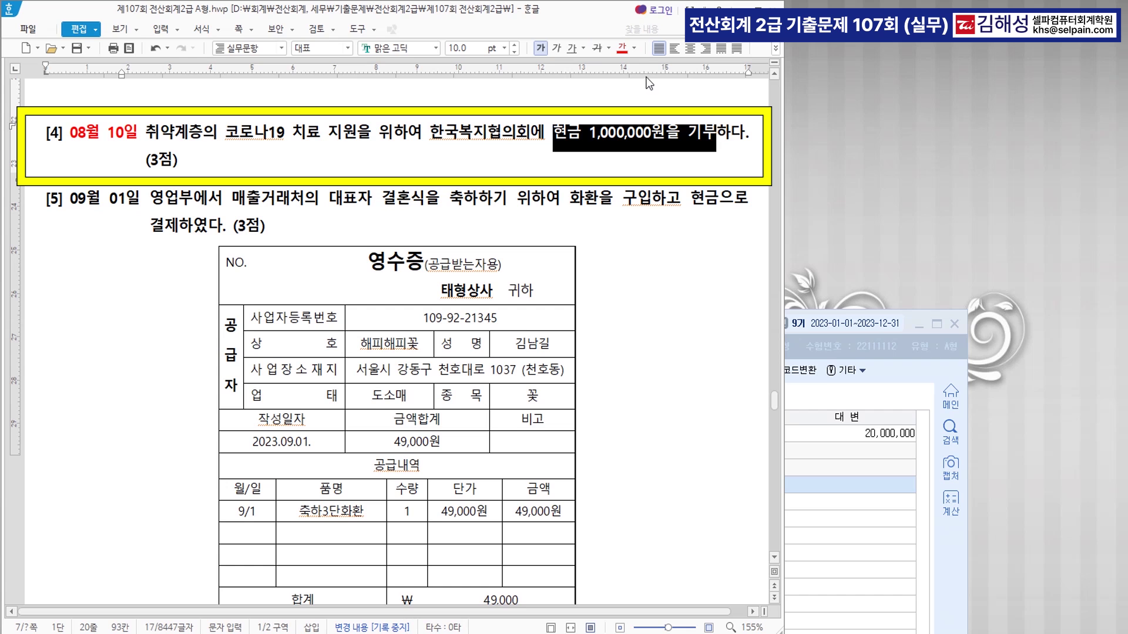
left_click(622, 49)
Switch back to KcLep's 일반전표입력, move its window up just below question [4], and set the voucher date to 8월 10일
left_click(834, 350)
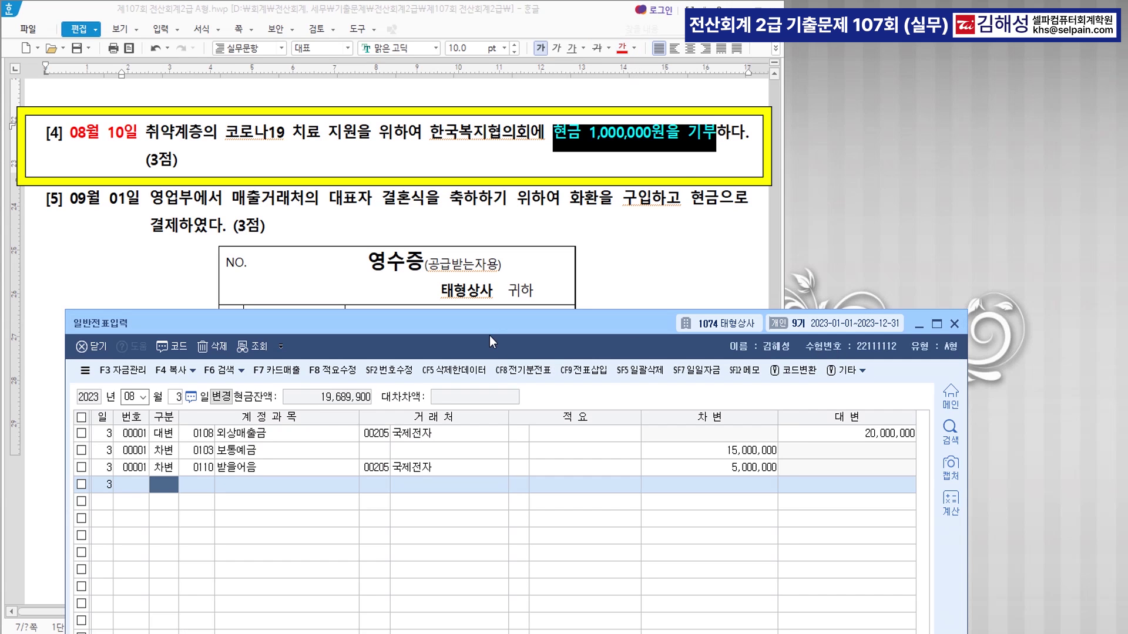
left_click_drag(499, 325, 486, 221)
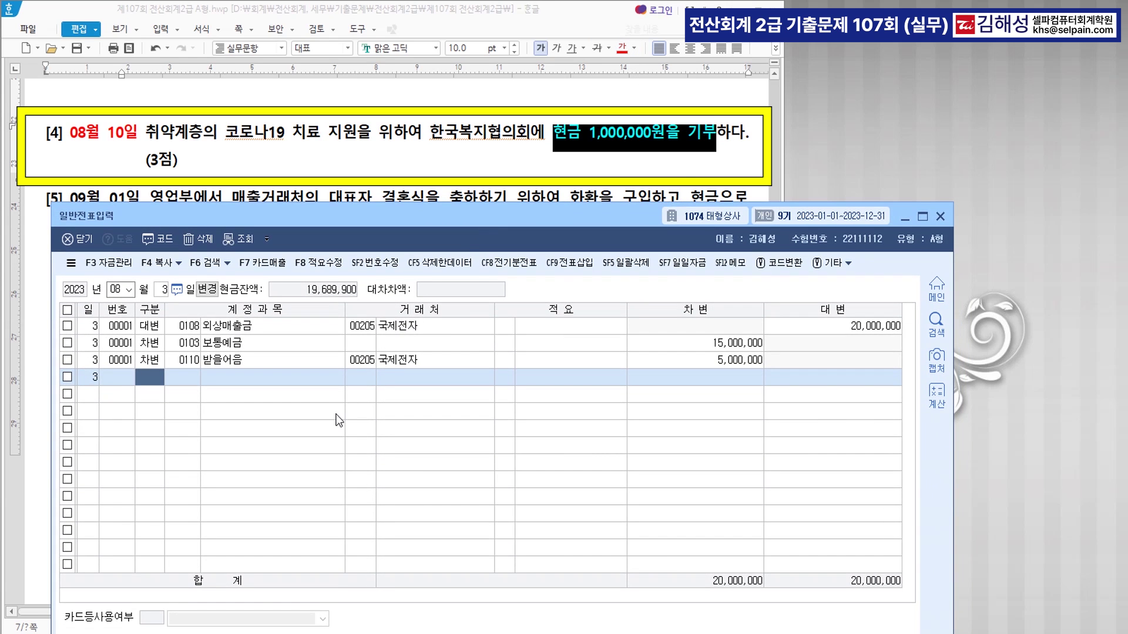
scroll(338, 420, "down", 2)
type("10")
key("Return")
Enter a 대변 line for 0101 현금 with an amount of 1,000,000
type("4")
key("Return")
type("101")
key("Return")
key("Return")
key("Return")
key("Return")
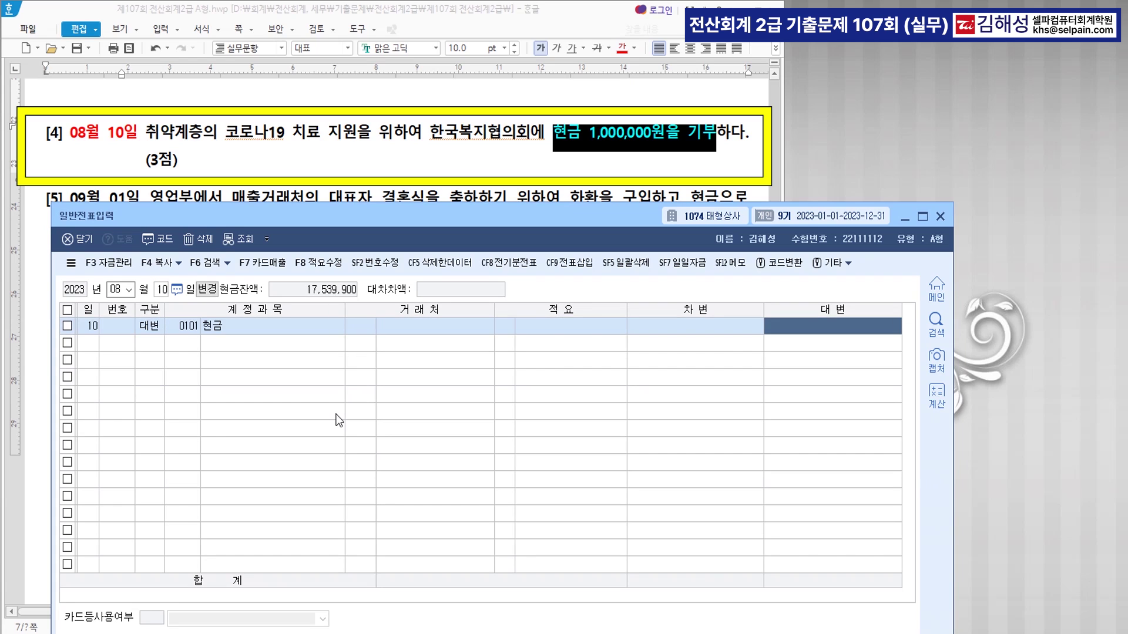
type("1000000")
key("Return")
Enter a 차변 line for 0953 기부금 with an amount of 1,000,000
type("3")
key("Return")
type("953")
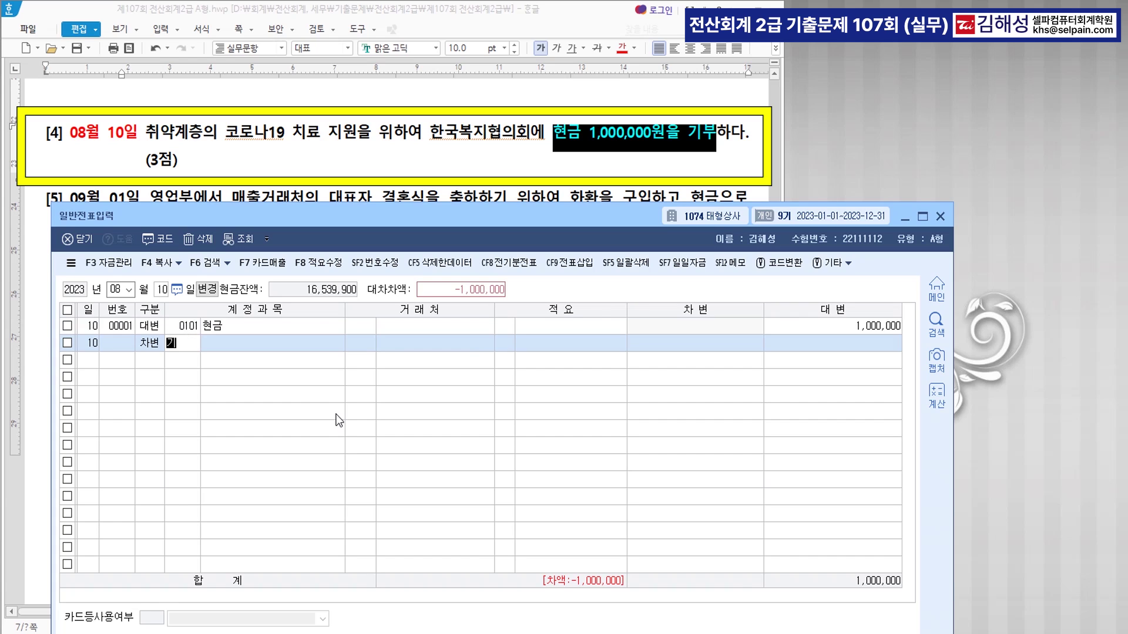
key("Return")
key("Return")
key("Return")
key("Return")
key("Return")
key("Return")
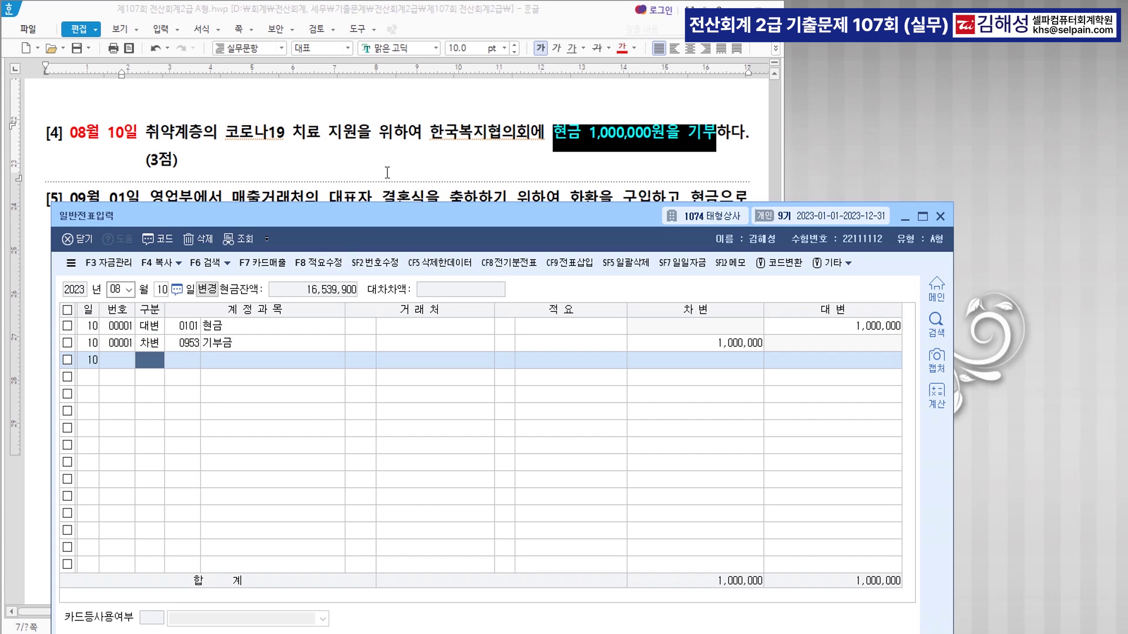
In the Hangul document's question [5], colour 09월 01일, 거래처의 대표자 결혼식을 축하 and 현금 red
scroll(406, 166, "down", 2)
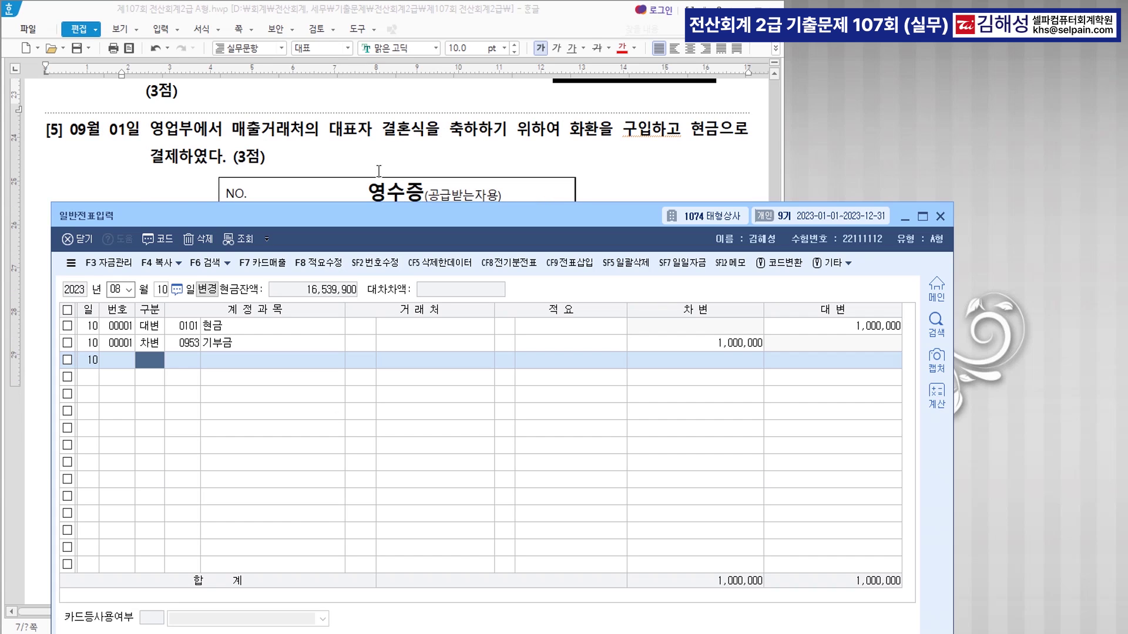
left_click_drag(71, 134, 139, 134)
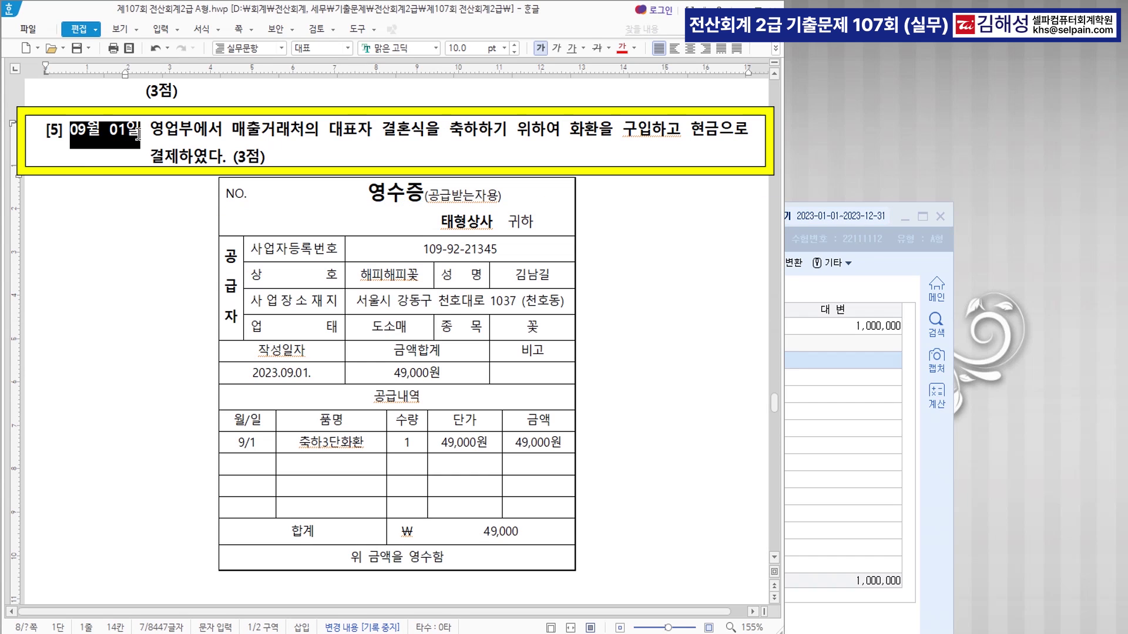
left_click(622, 48)
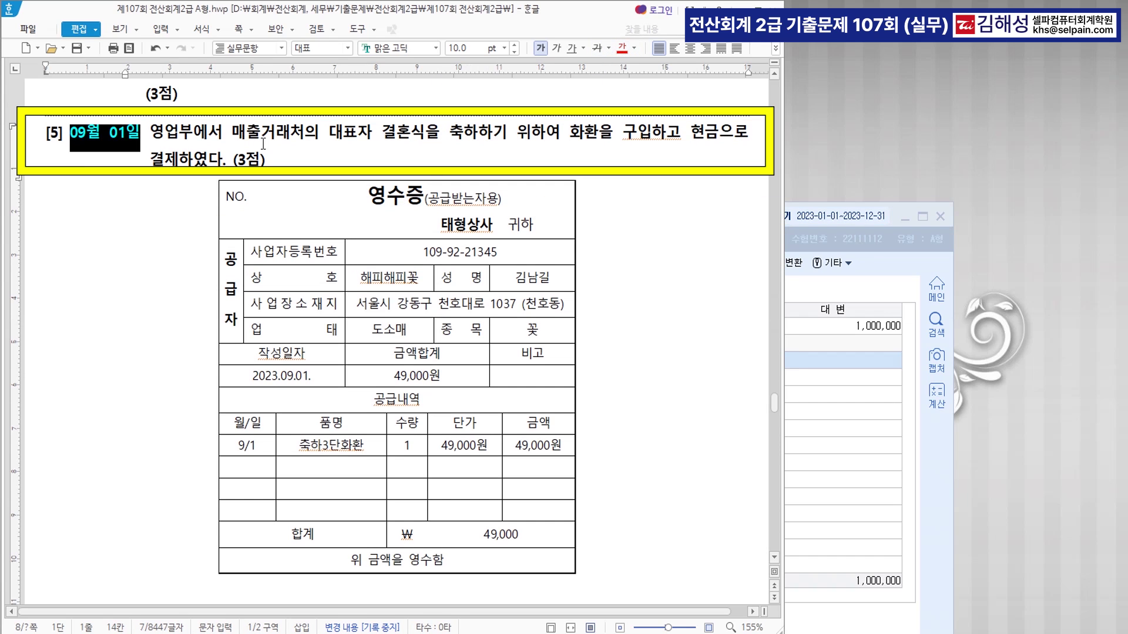
left_click_drag(260, 133, 477, 140)
left_click(622, 48)
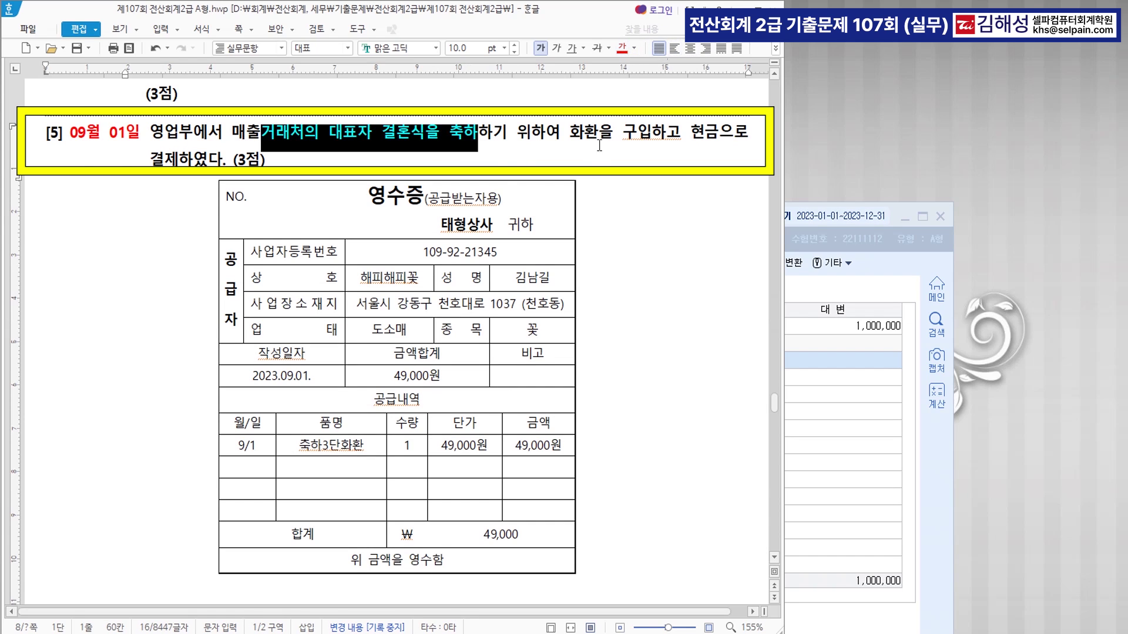
left_click_drag(691, 137, 719, 137)
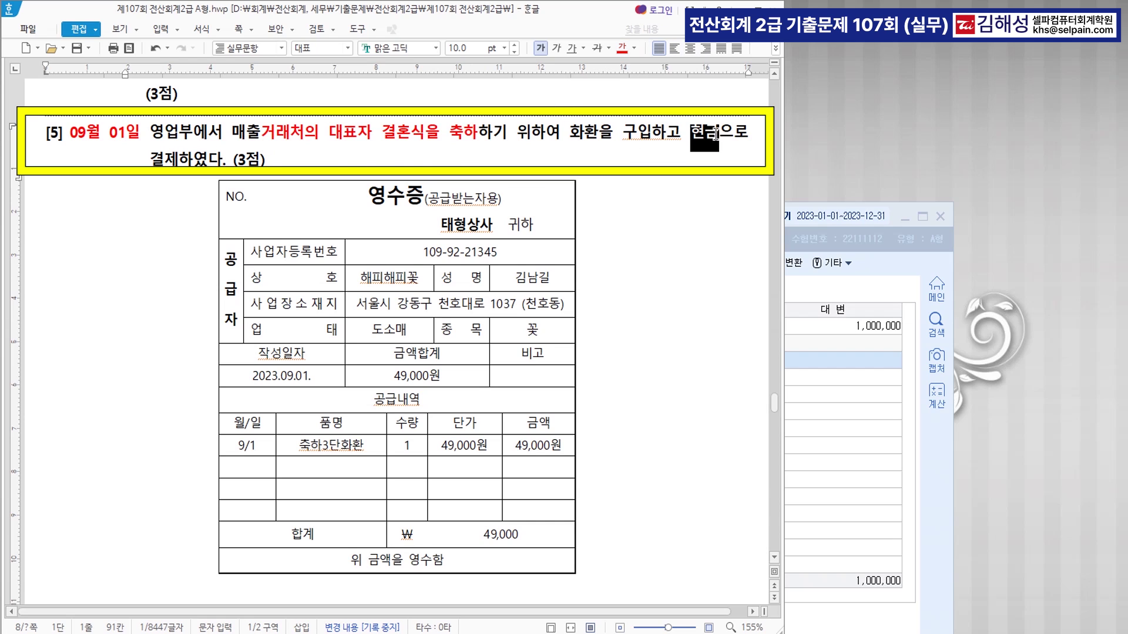
left_click(625, 51)
Make the 합계 amount 49,000 in question [5]'s 영수증 red and bold
left_click_drag(261, 137, 305, 136)
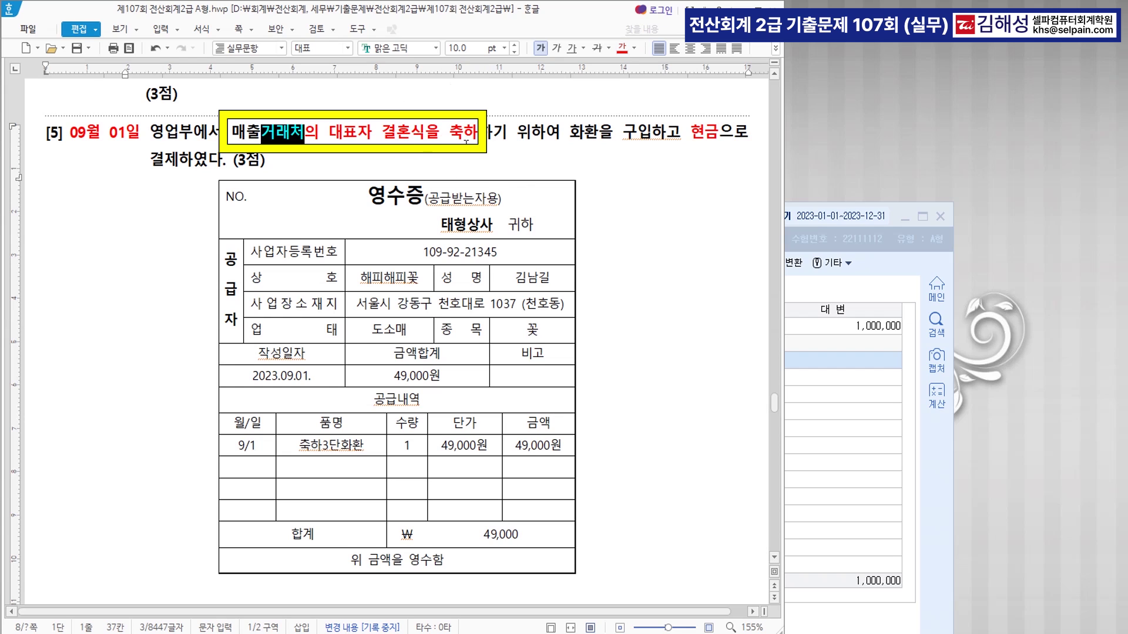
left_click_drag(475, 541, 526, 534)
left_click(621, 47)
left_click(540, 47)
left_click(633, 364)
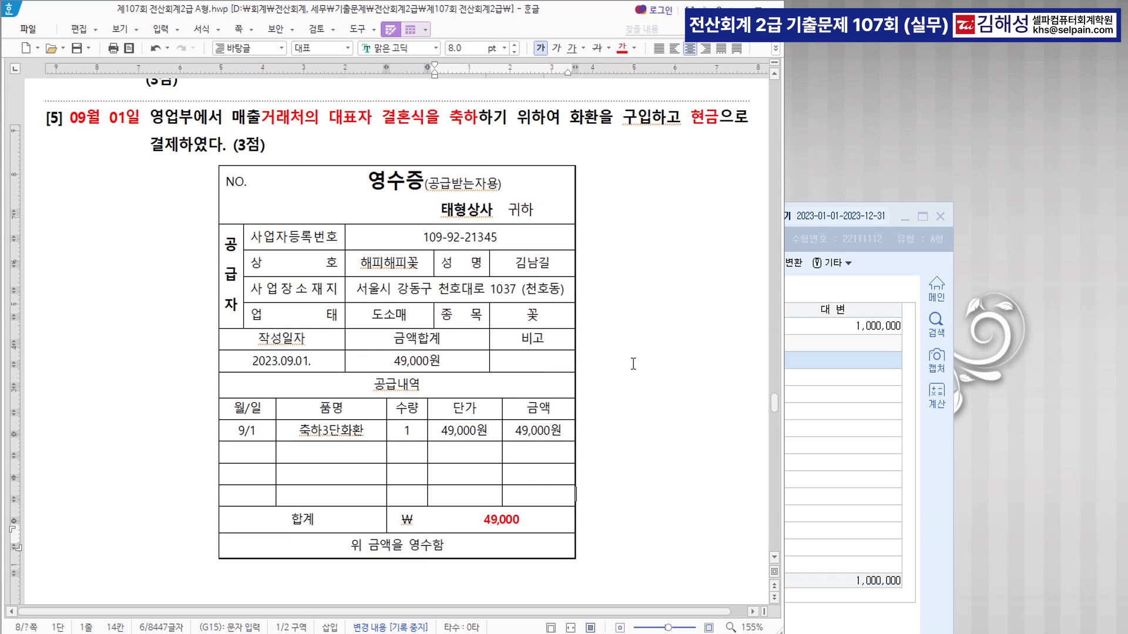
Return to KcLep's 일반전표입력 and set the voucher date to 9월 1일
left_click(838, 429)
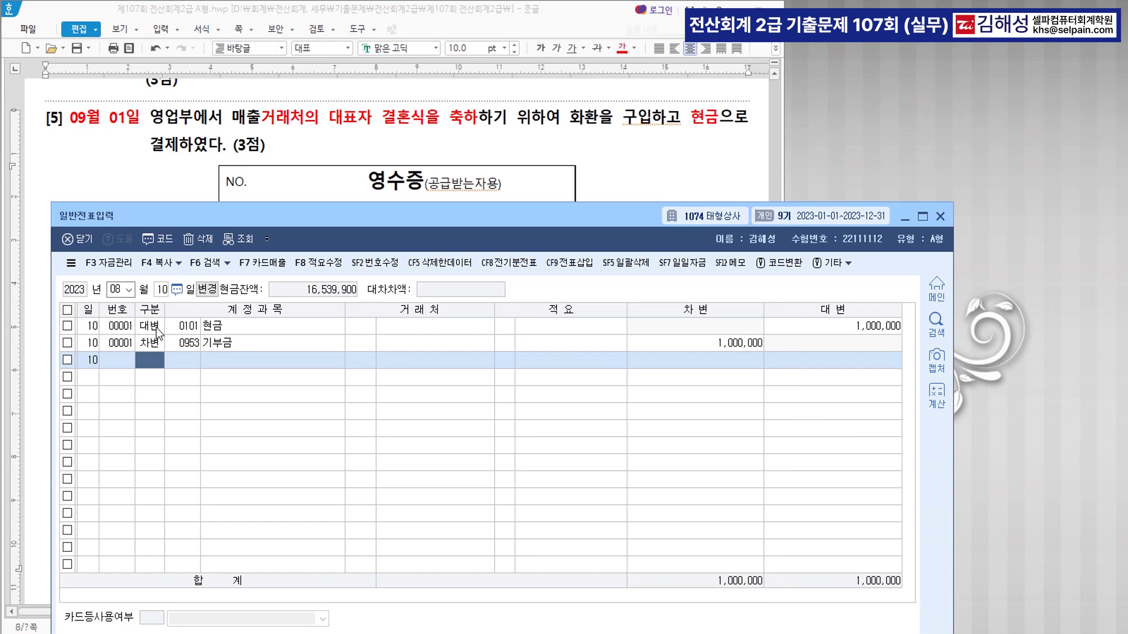
key("Escape")
key("Escape")
type("090")
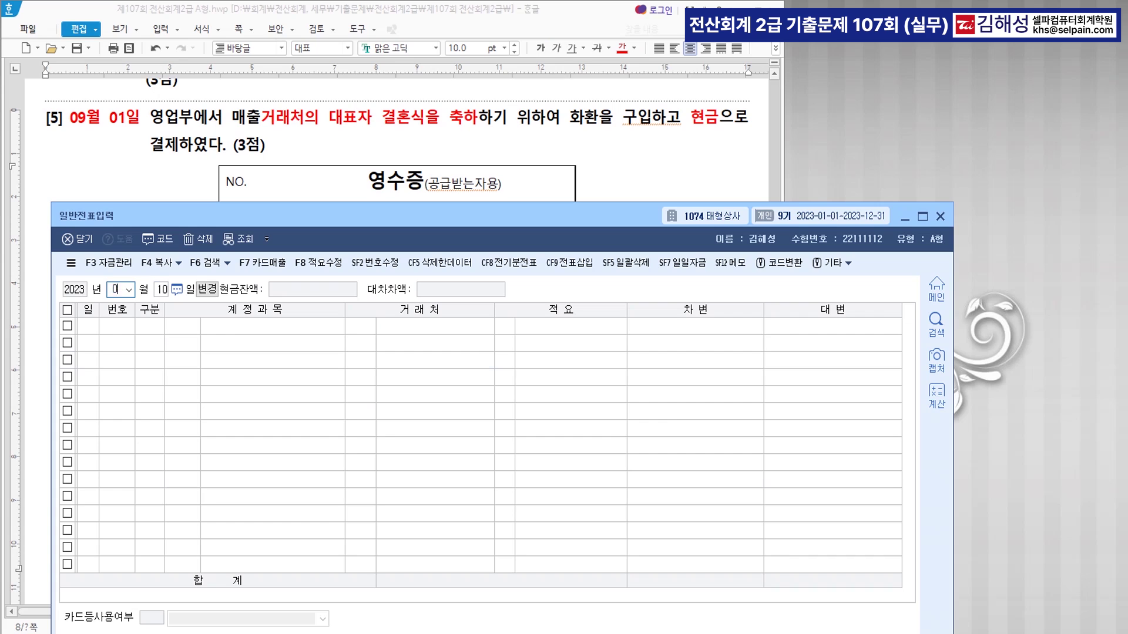
type("1")
key("Return")
Enter a 대변 line for 0101 현금 with an amount of 49,000
type("4")
key("Return")
type("101")
key("Return")
key("Return")
key("Return")
type("49000")
key("Return")
Enter a 차변 line of 49,000 for 접대비, choosing the 판매관리비 account 0813
type("3")
key("Return")
type("접대")
key("Return")
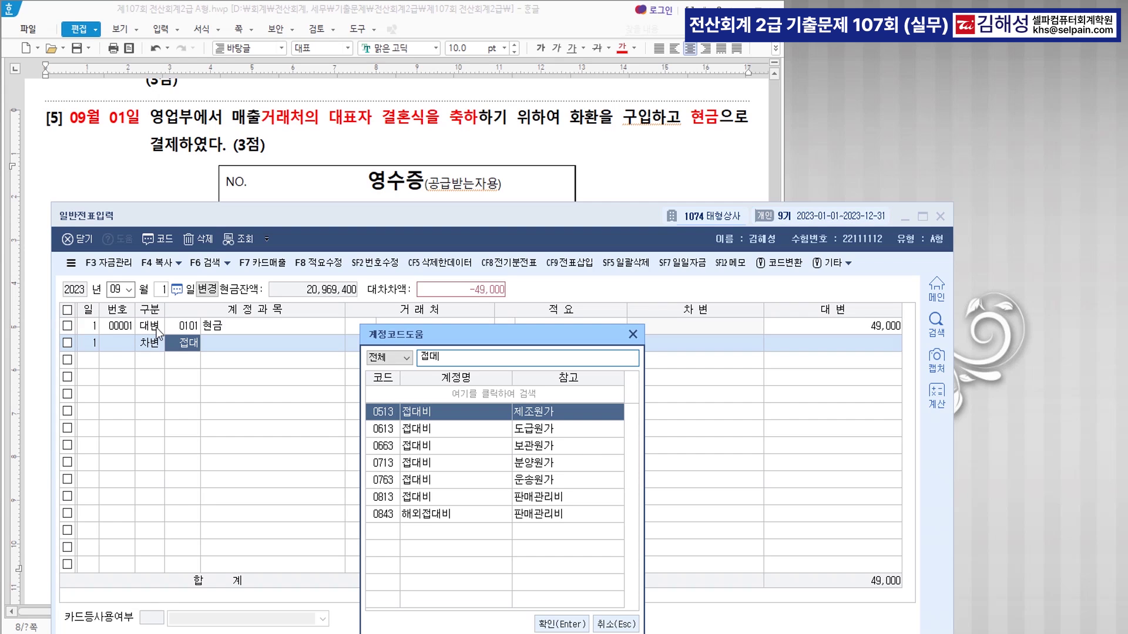
key("Down")
key("Down")
key("Down")
key("Down")
key("Down")
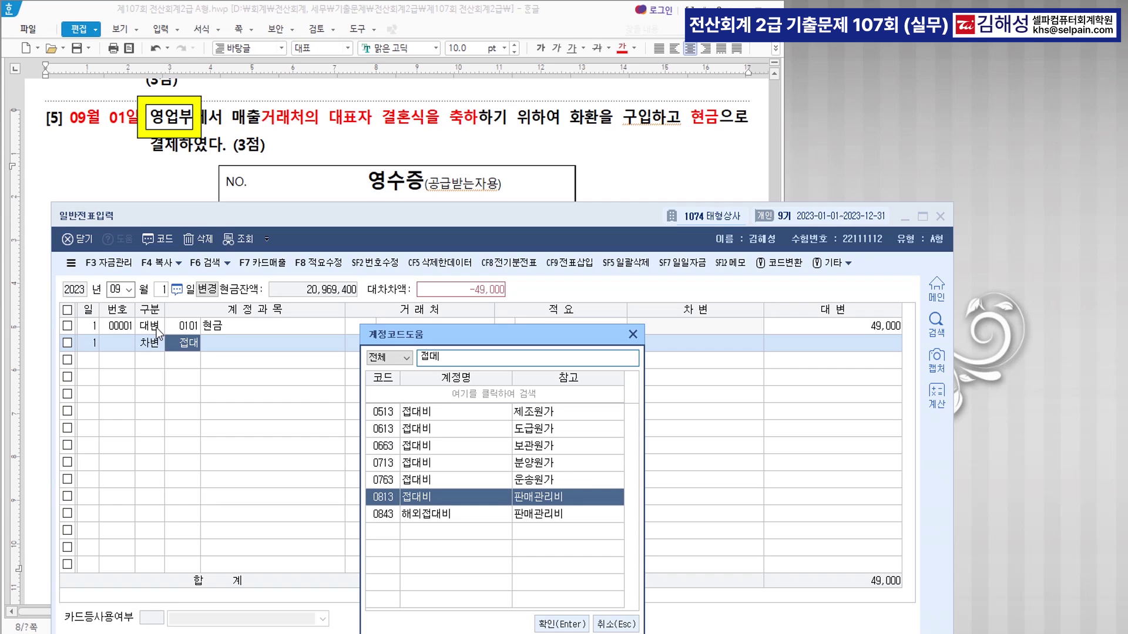
key("Return")
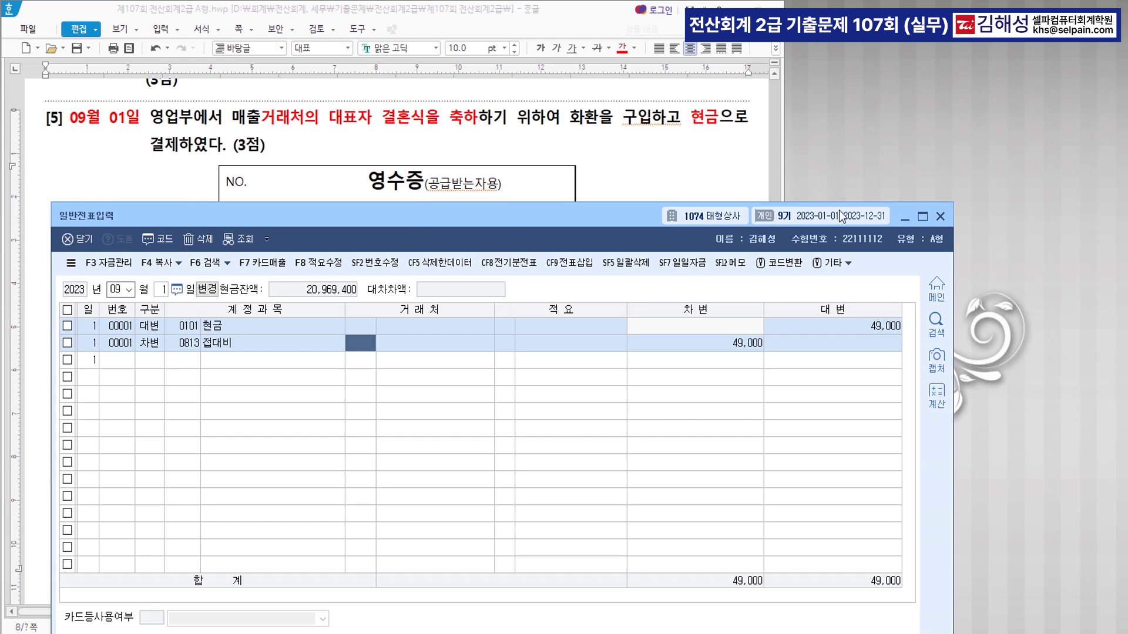
Minimize the voucher window and colour 09월 10일 and 근로자부담분 국민연금보험료 150,000원 red in the Hangul document's question [6]
left_click(906, 220)
scroll(486, 288, "down", 10)
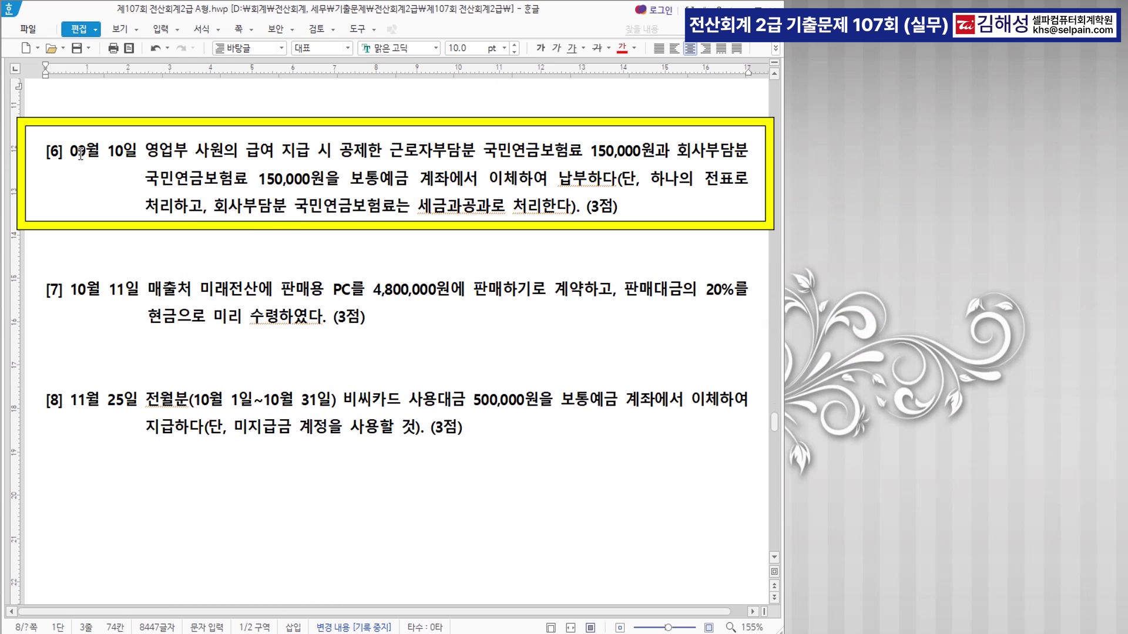
left_click_drag(70, 152, 137, 152)
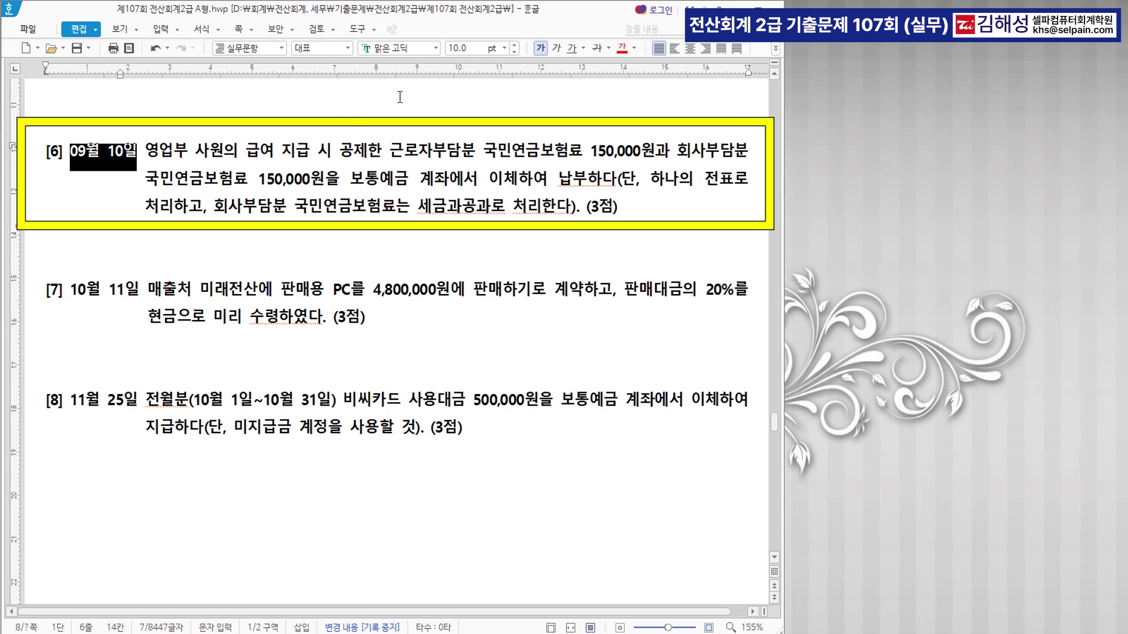
left_click(622, 51)
left_click_drag(655, 151, 397, 148)
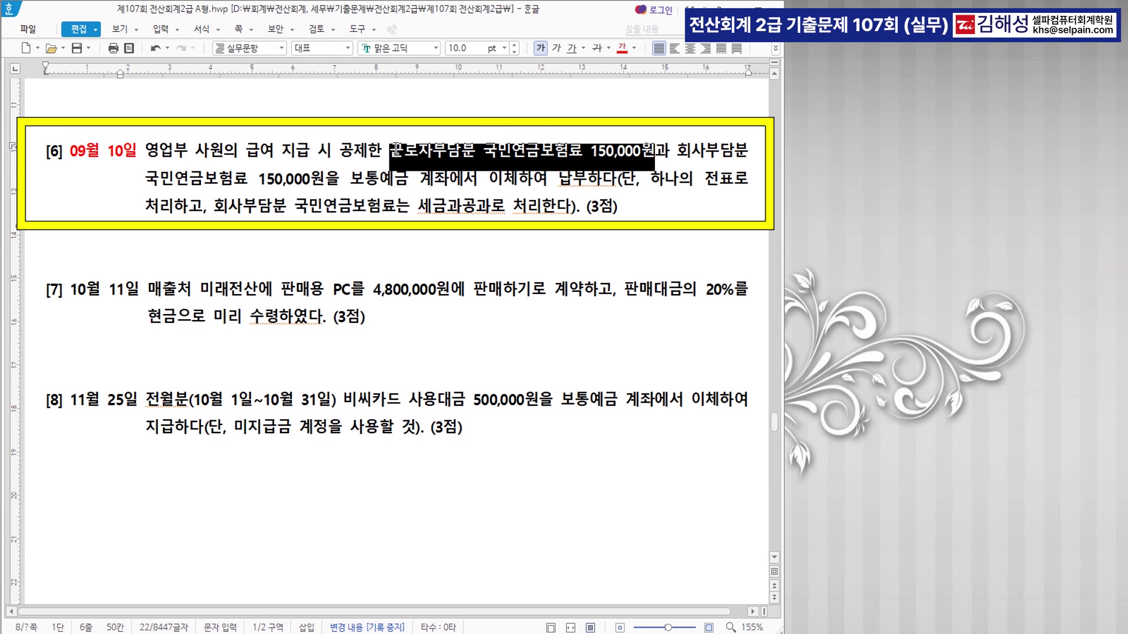
left_click(622, 48)
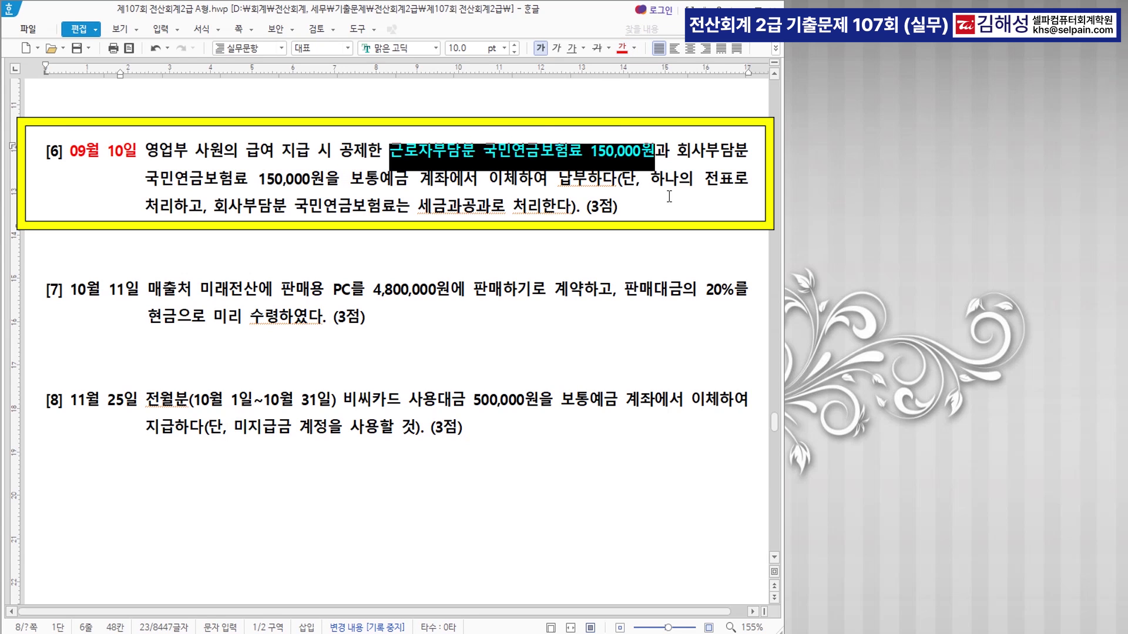
Colour 회사부담분 국민연금보험료 150,000원 and 보통예금 계좌에서 이체하여 납부 red in question [6]
left_click_drag(682, 154, 323, 179)
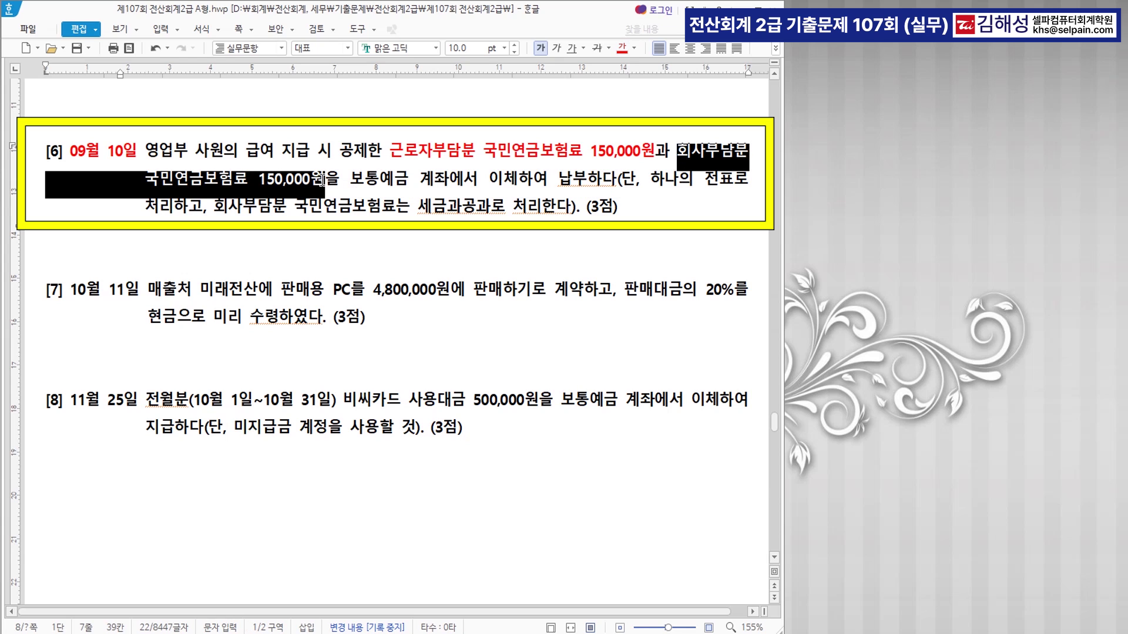
left_click(623, 51)
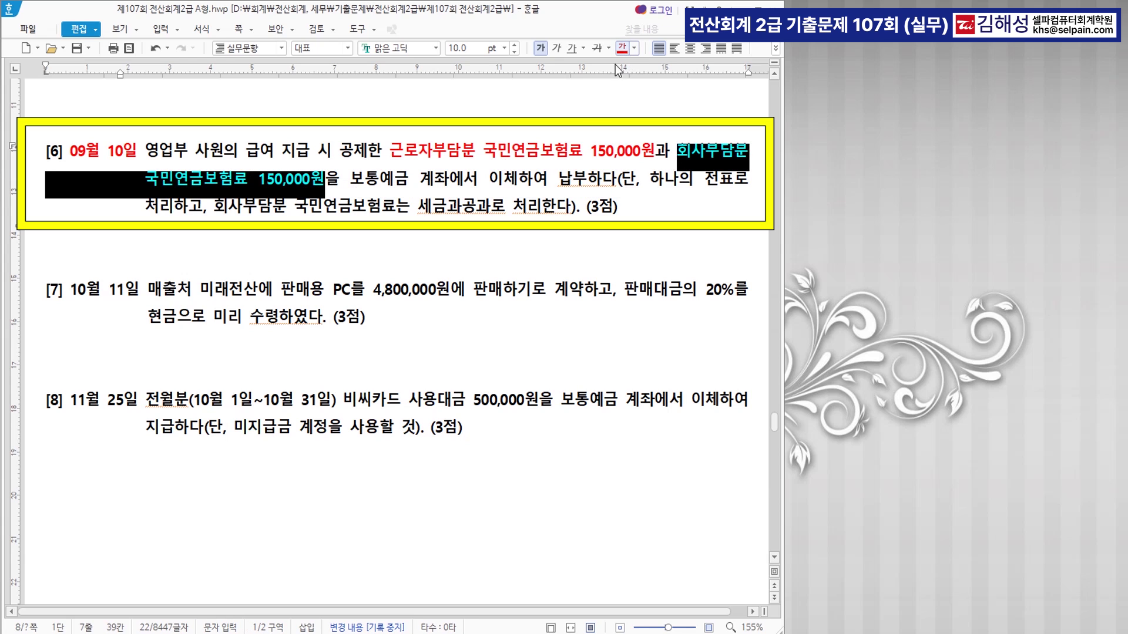
left_click_drag(351, 179, 585, 191)
left_click(623, 51)
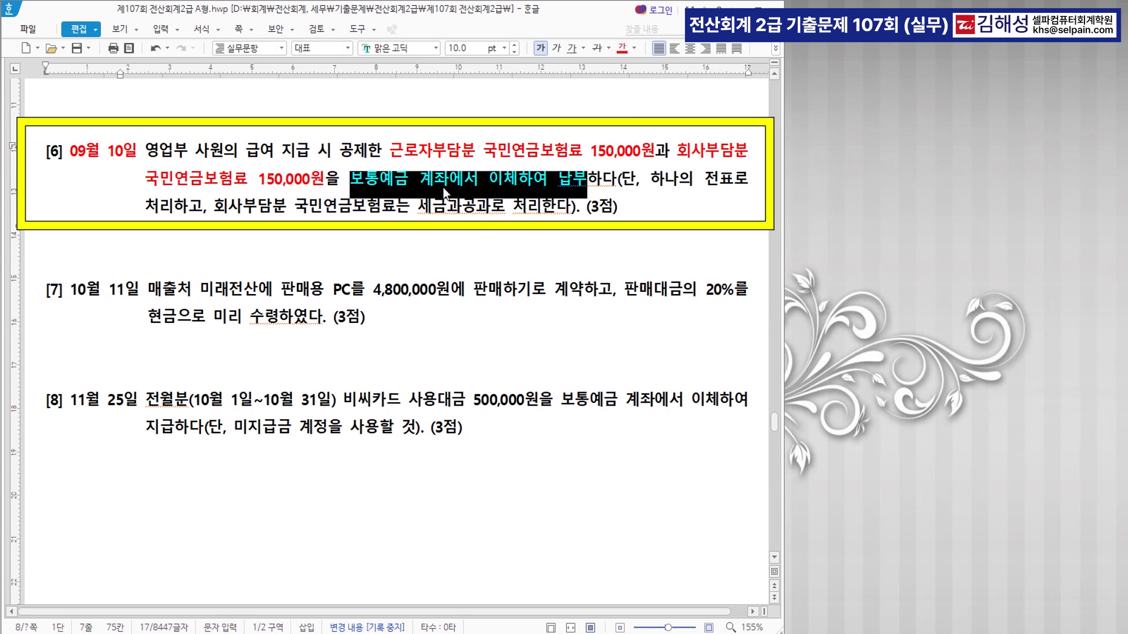
Recolour 근로자부담분 in question [6] blue and insert the note >>예수금 right after it
left_click(476, 152)
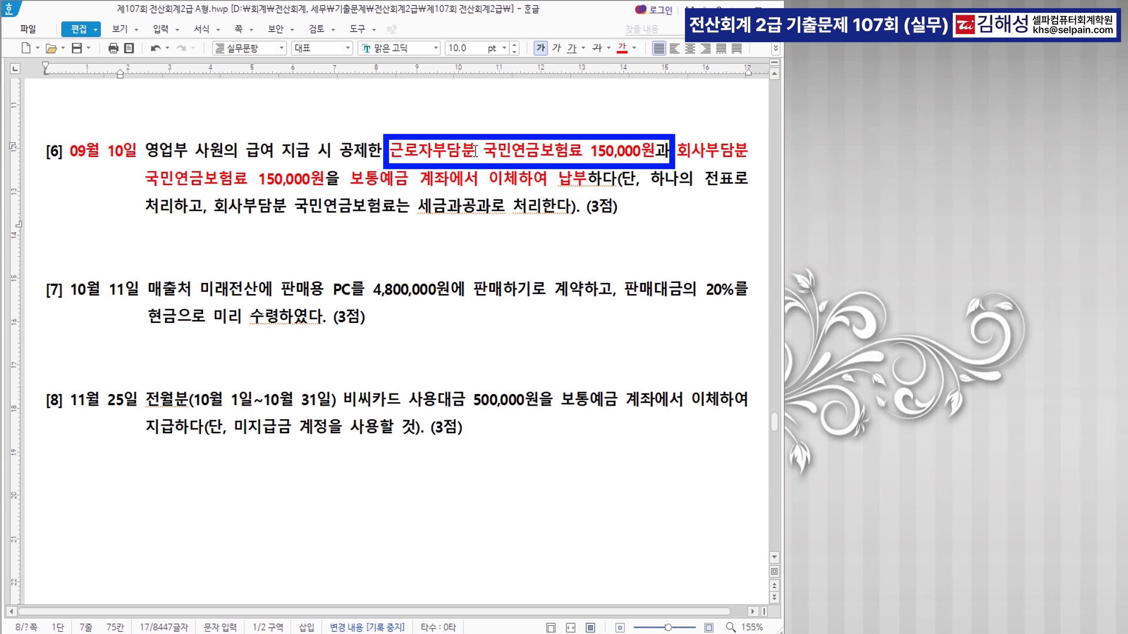
double_click(445, 154)
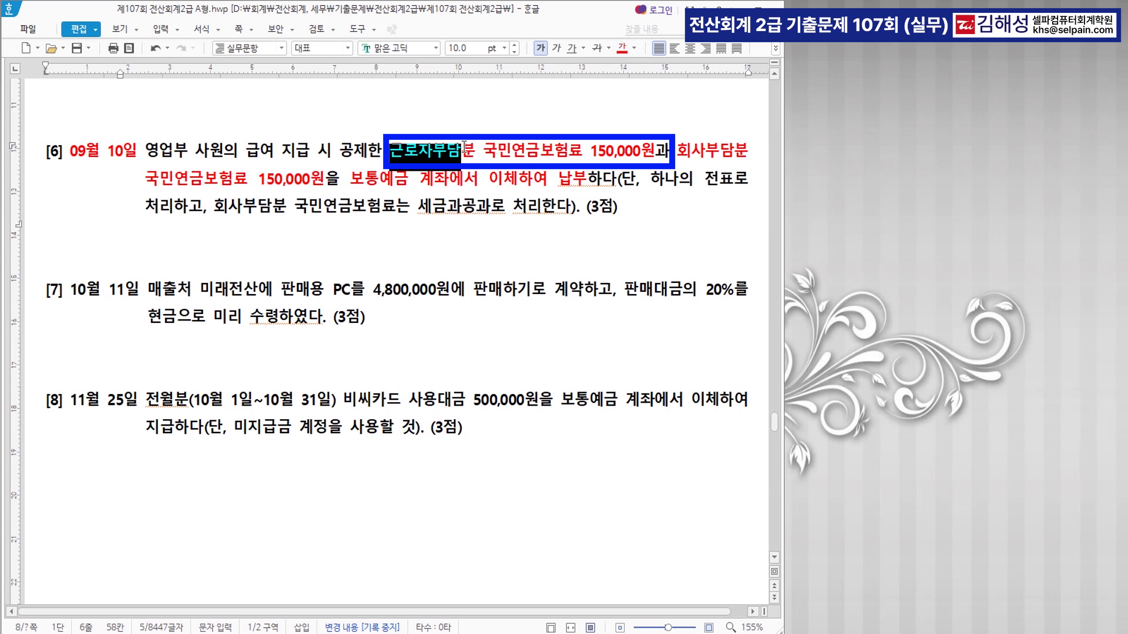
left_click(634, 49)
left_click(697, 108)
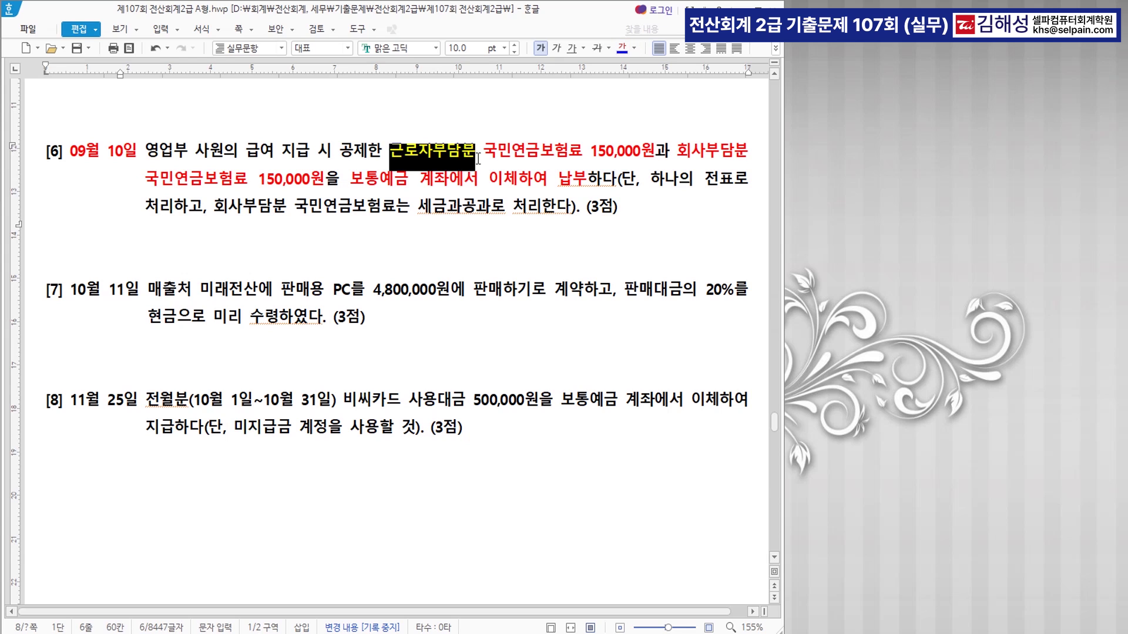
left_click(480, 158)
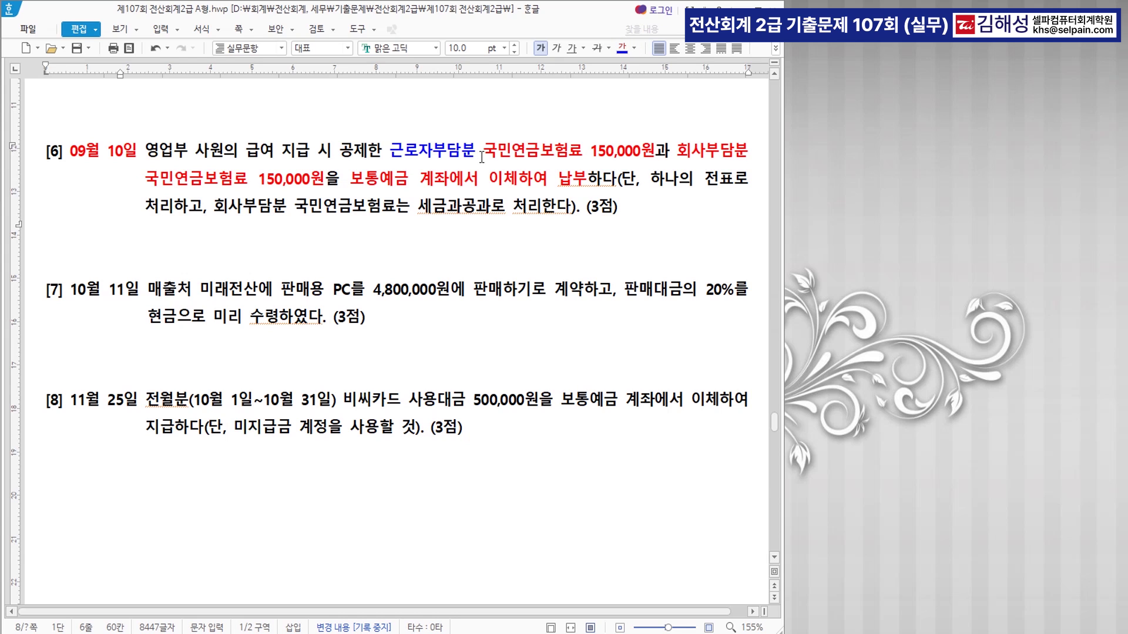
type(">> ")
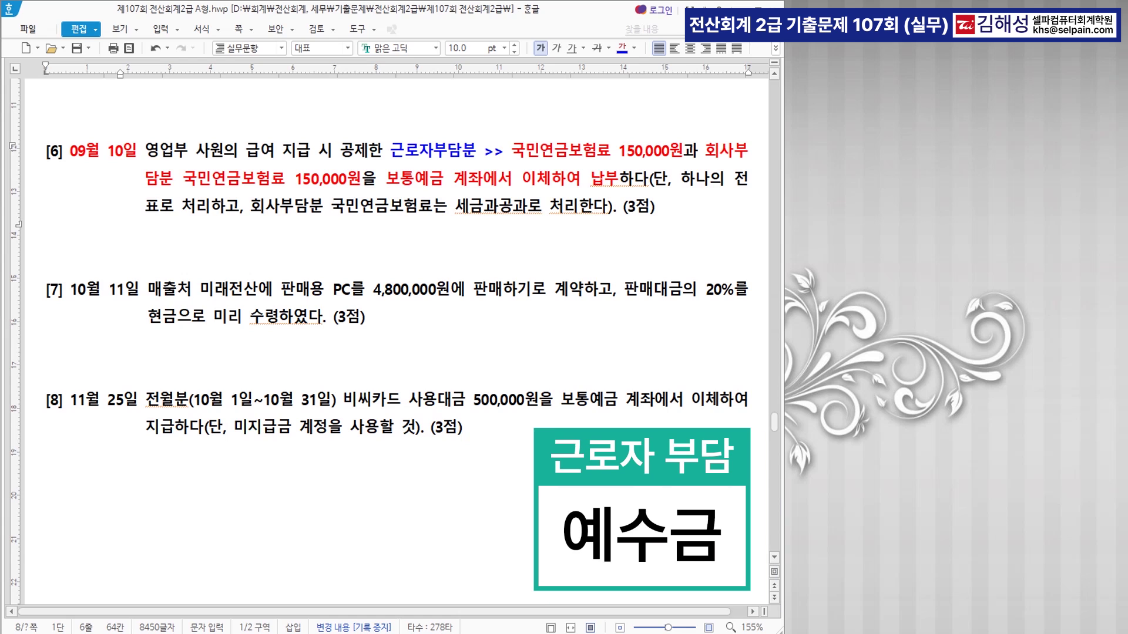
type("예수금")
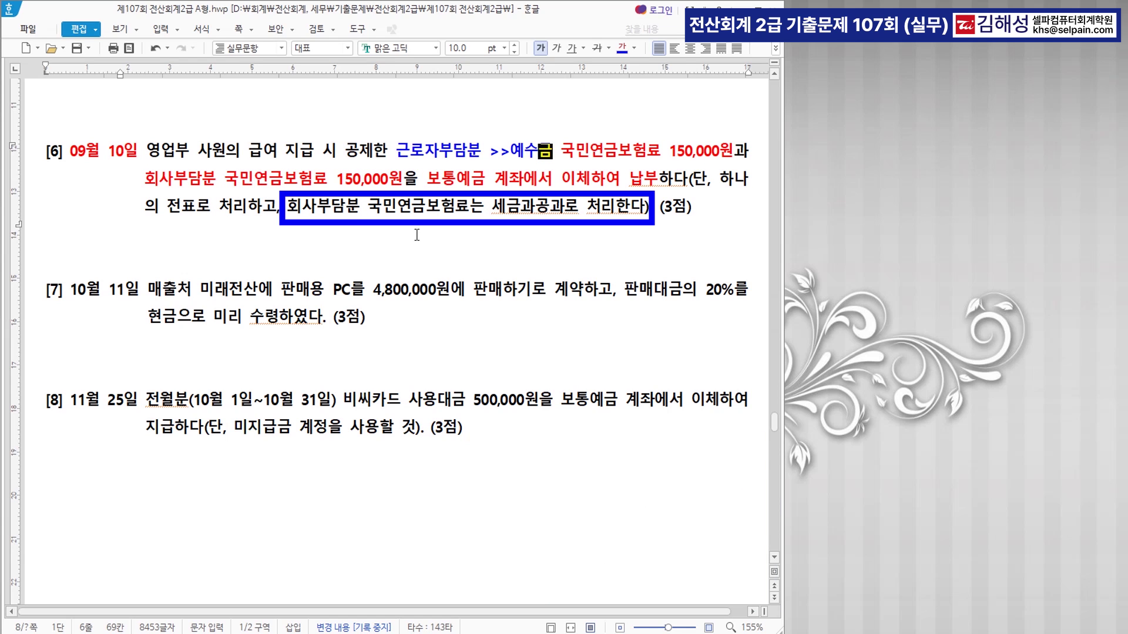
Colour 회사부담분 국민연금보험료는 세금과공과로 처리 blue in question [6]'s proviso
left_click_drag(288, 207, 610, 215)
left_click(624, 50)
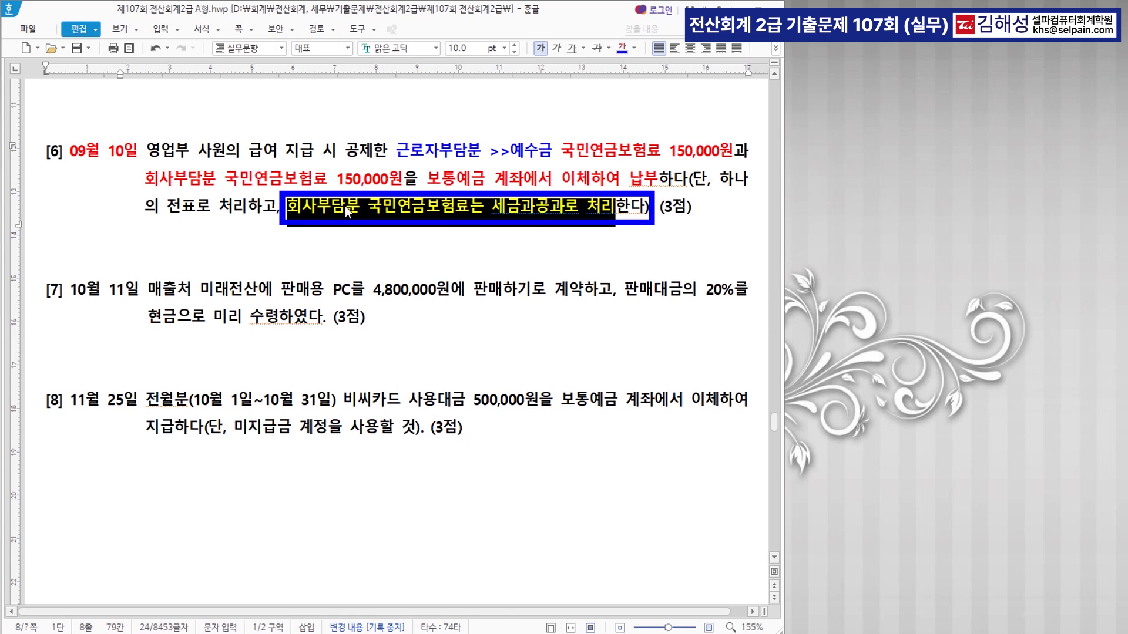
Insert the note >> 세금과공과 right after 회사부담분 in question [6]
left_click(221, 177)
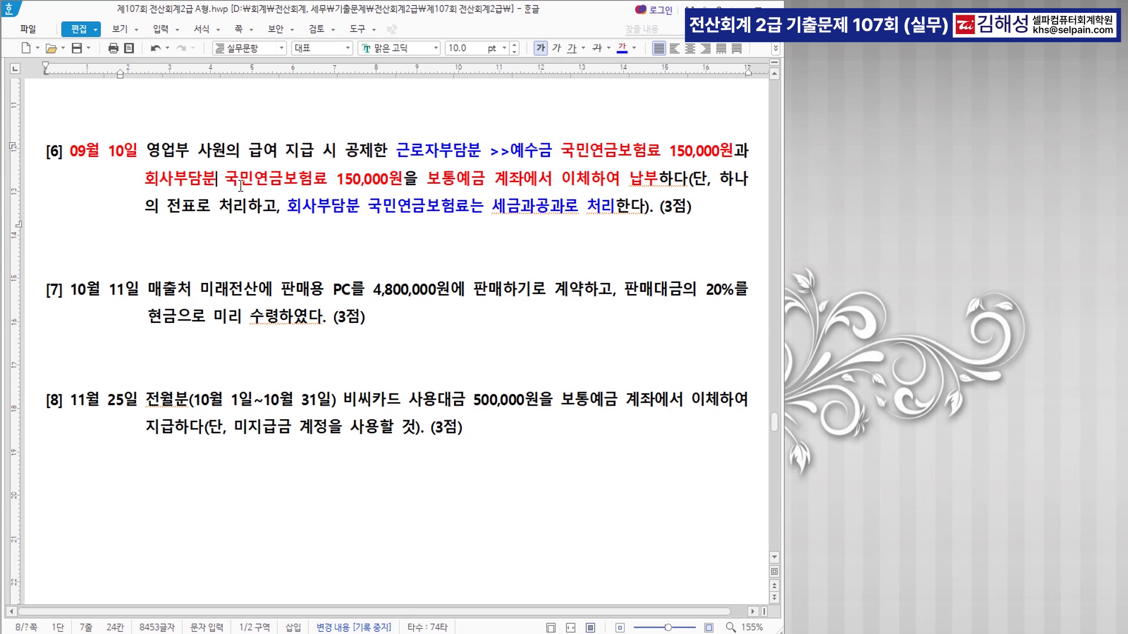
type(">> 세금과공과")
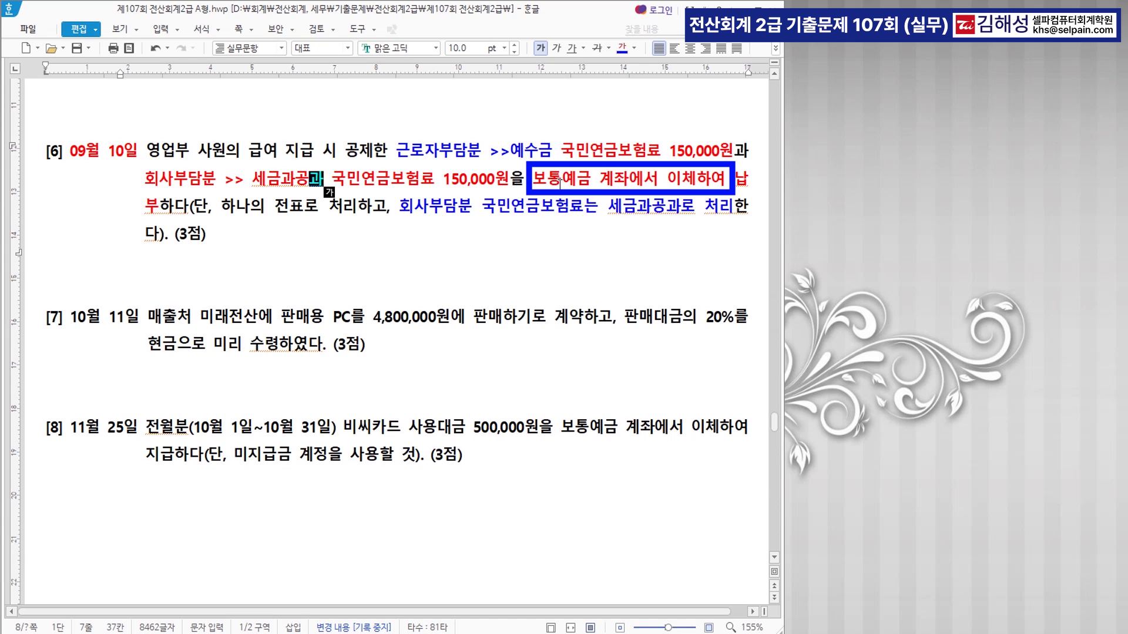
Switch to KcLep's 일반전표입력, move its window below question [6], and set the voucher date to September 10
key("alt+Tab")
left_click_drag(457, 230, 446, 286)
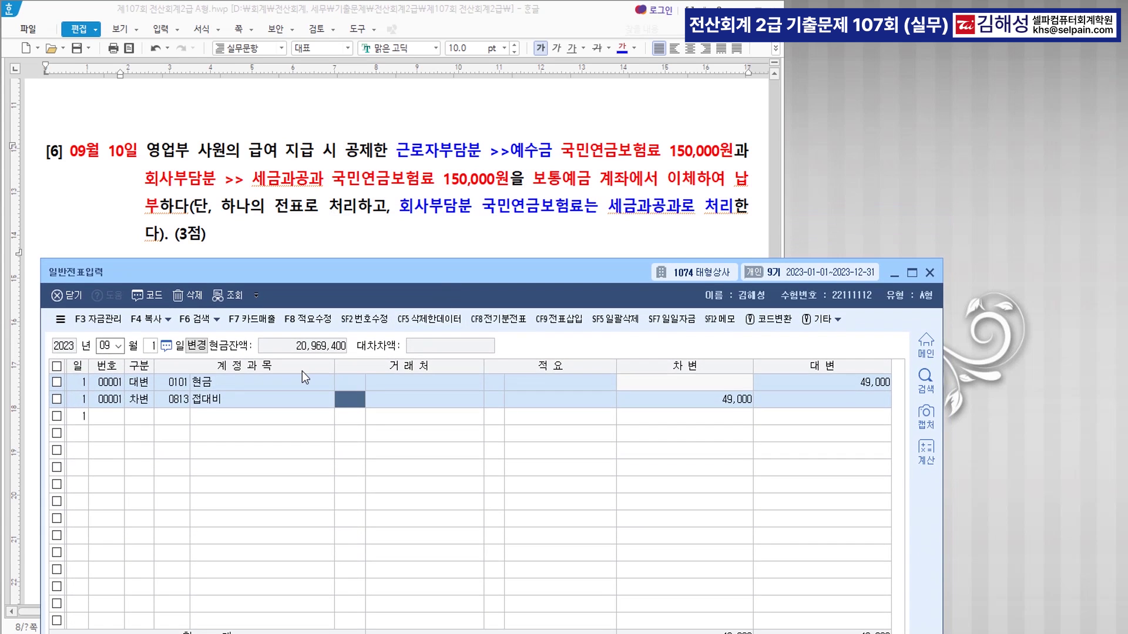
type("0")
key("Return")
key("Return")
Enter a 차변 line for account 0254 예수금 with an amount of 150,000
type("3")
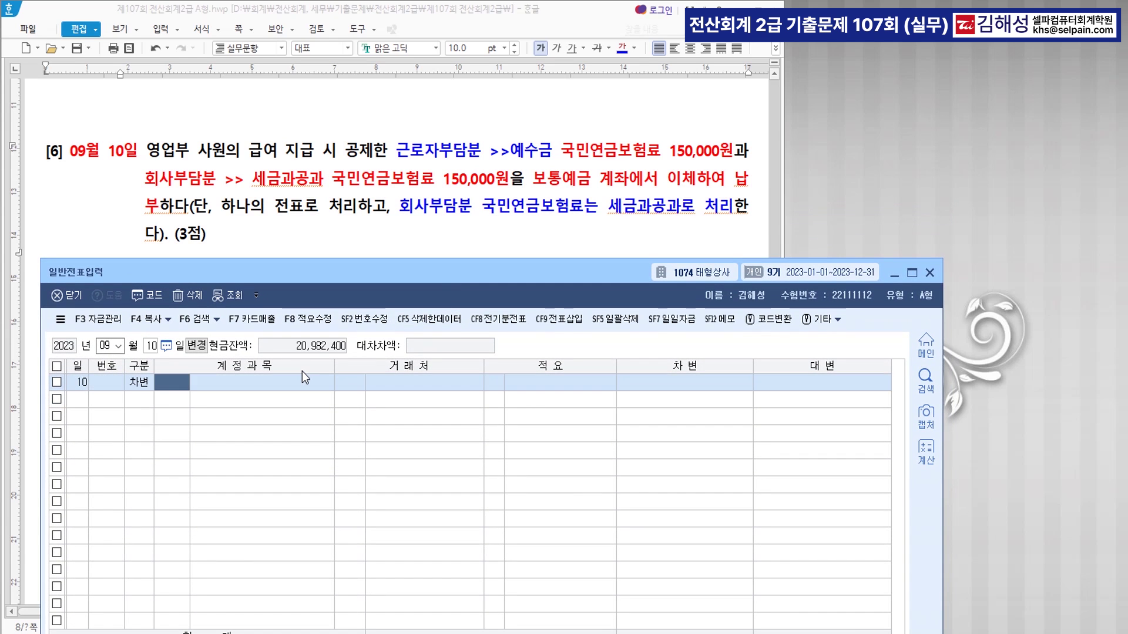
type("254")
key("Return")
key("Return")
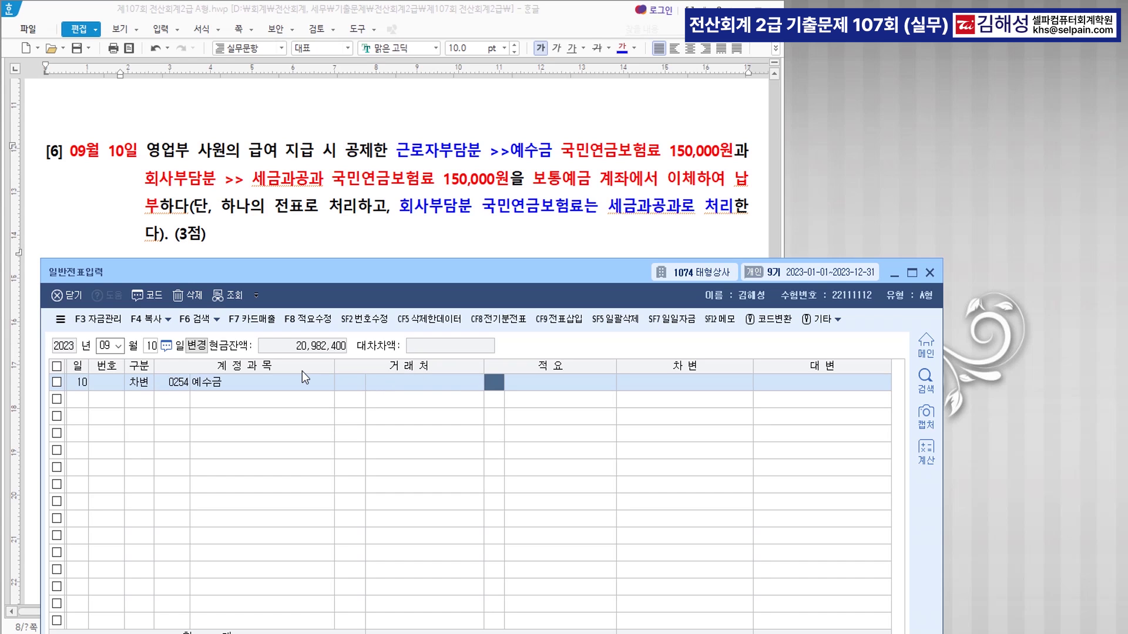
key("Return")
type("150000")
key("Return")
Add a 차변 line for account 0817 세금과공과 with an amount of 150,000
type("3")
key("Return")
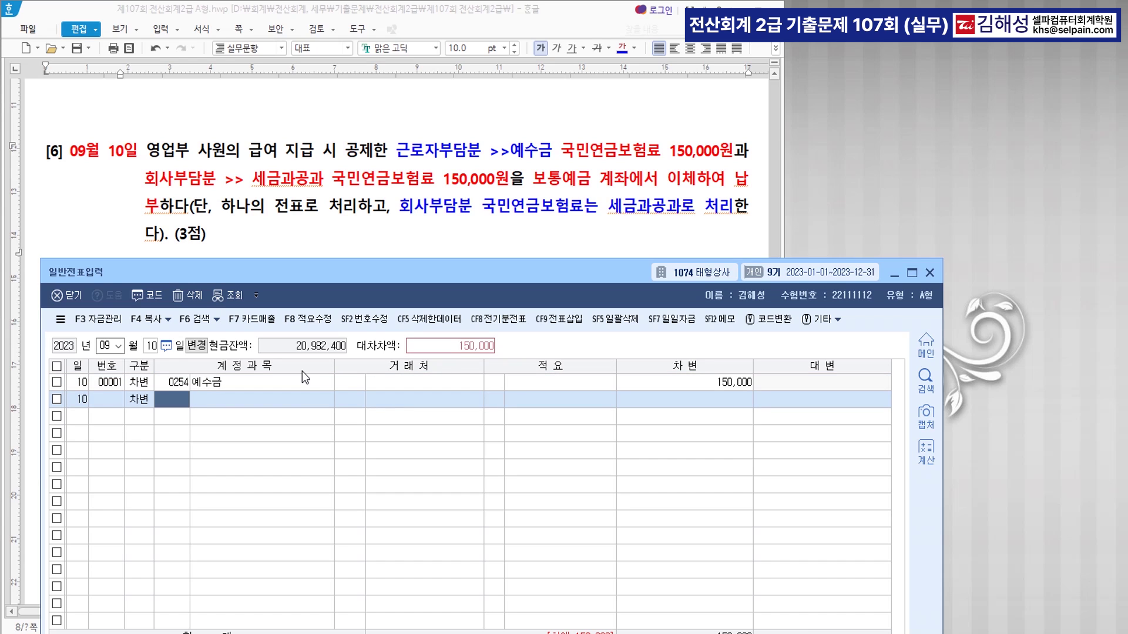
type("817")
key("Return")
key("Return")
key("Return")
key("Return")
type("150000")
key("Return")
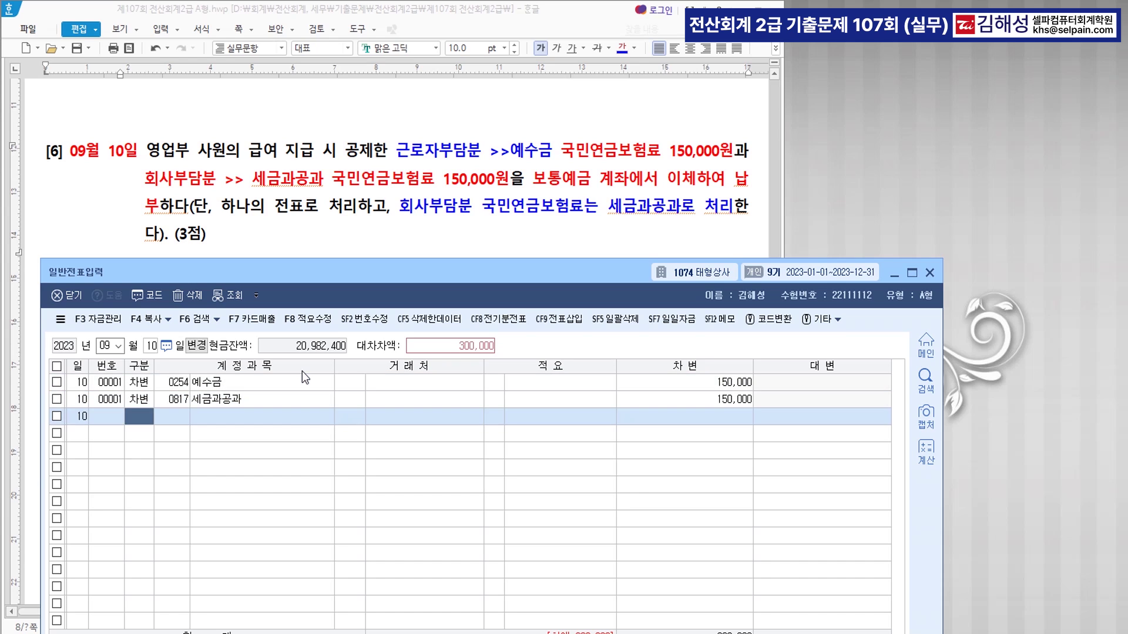
Balance the September 10 voucher with a 대변 line for account 0103 보통예금 of 300,000
type("4")
key("Return")
type("103")
key("Return")
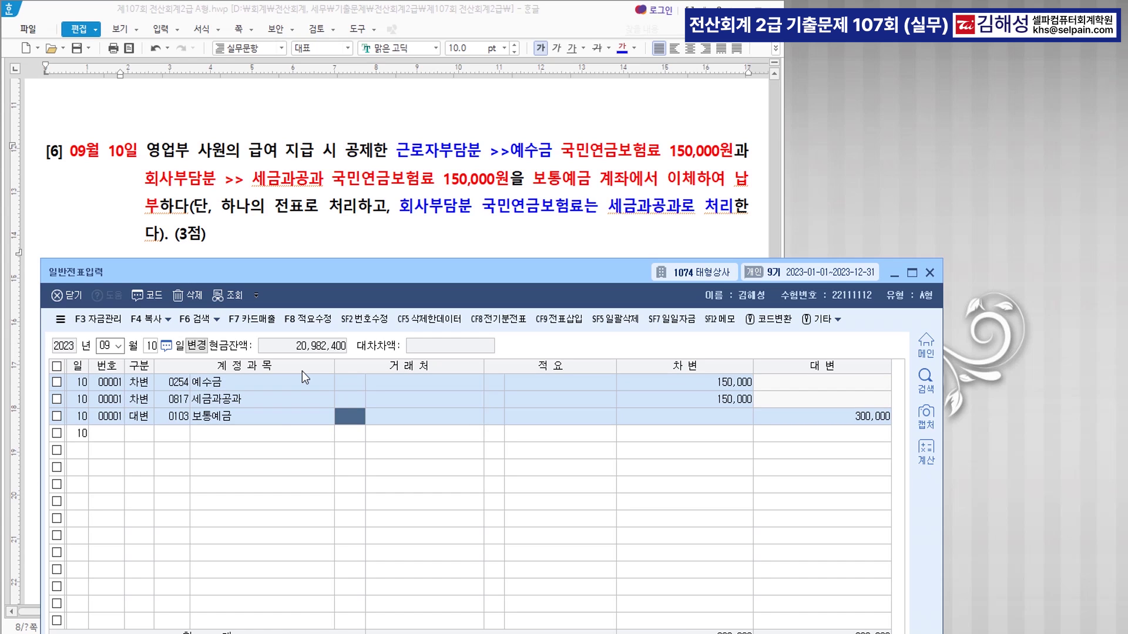
Colour 10월 11일 and 판매용 PC를 4,800,000원에 판매하기로 계약하고 blue in the Hangul document's question [7]
scroll(417, 217, "down", 3)
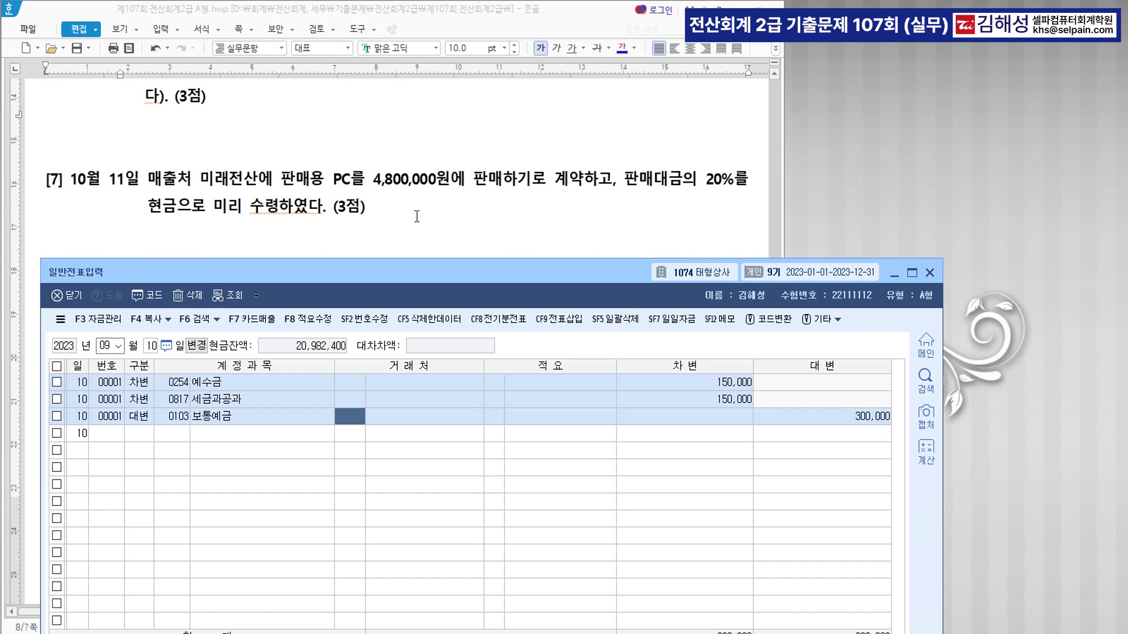
scroll(416, 218, "down", 1)
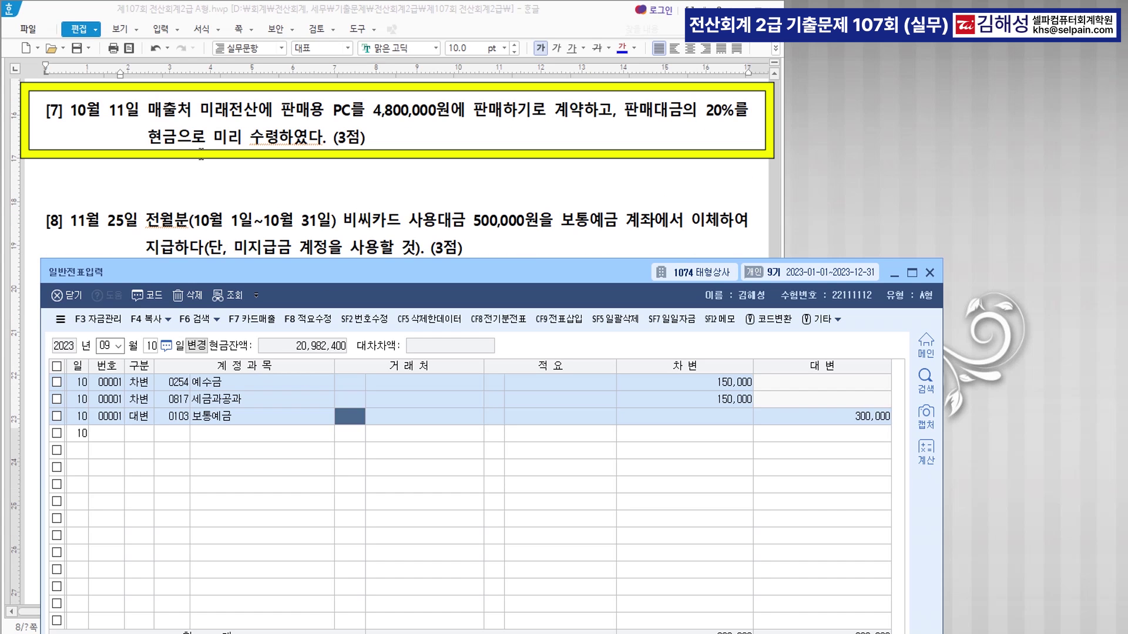
left_click_drag(71, 110, 140, 115)
left_click(622, 48)
scroll(583, 100, "up", 1)
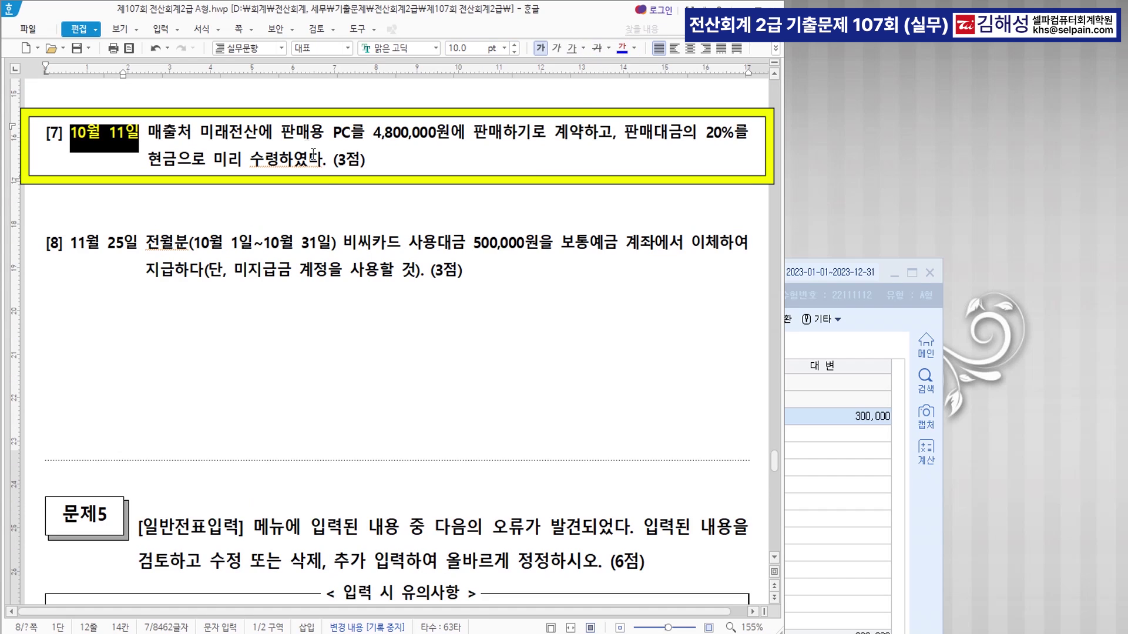
left_click_drag(280, 132, 593, 136)
left_click(622, 47)
Recolour the word 계약 red in question [7]
left_click(635, 47)
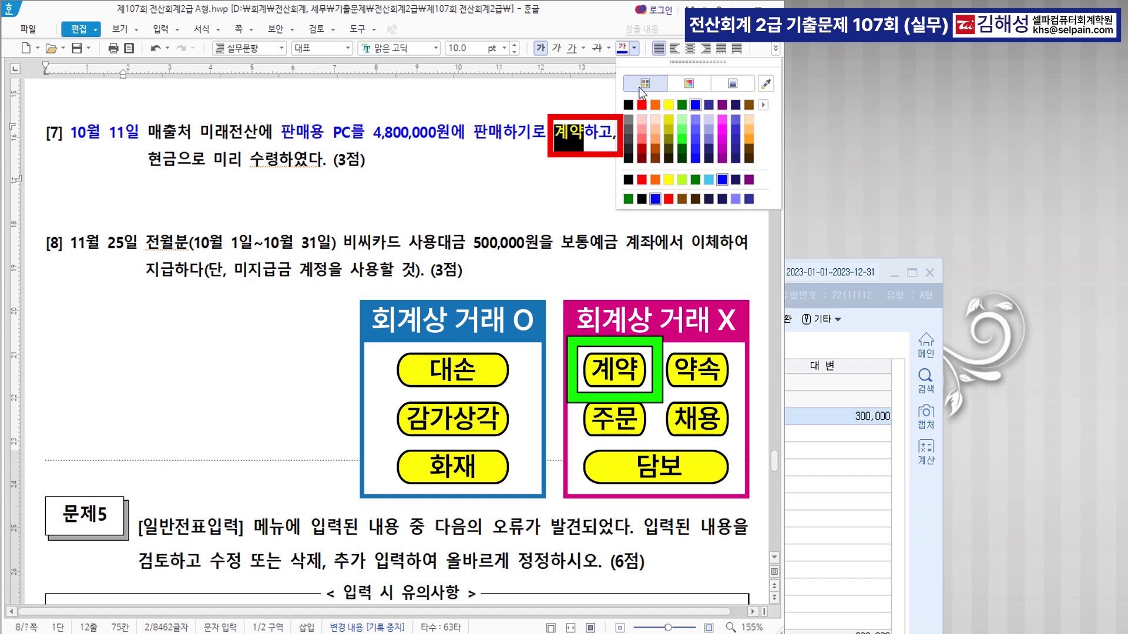
left_click(642, 106)
left_click(595, 184)
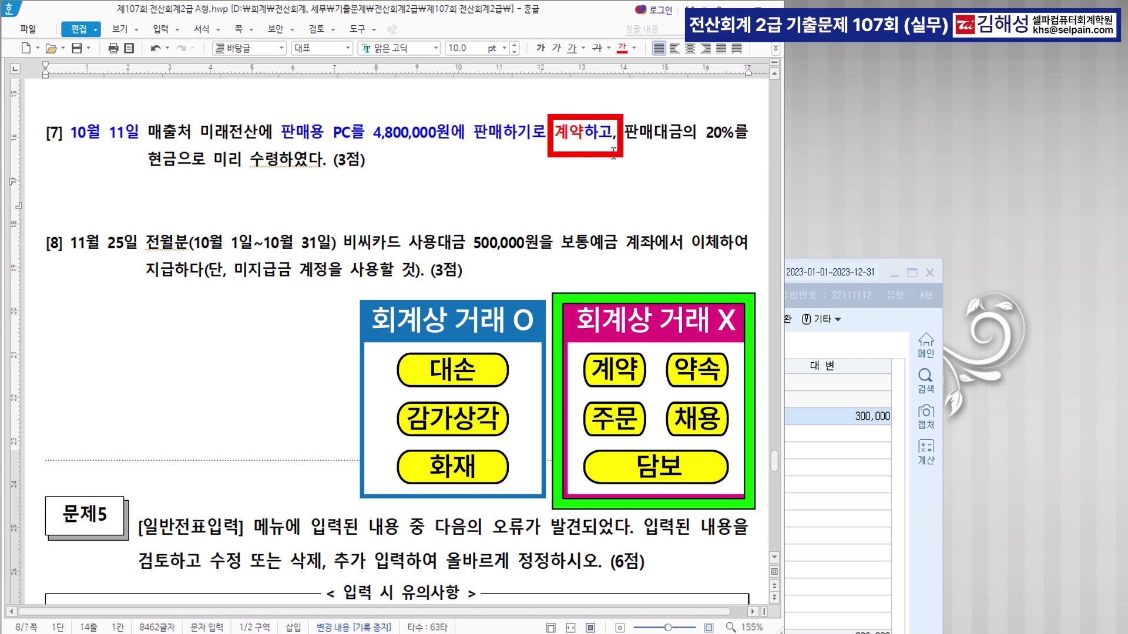
Strike through the phrase 판매용 PC를 4,800,000원에 판매하기로 계약하고 in question [7]
left_click_drag(613, 135, 281, 136)
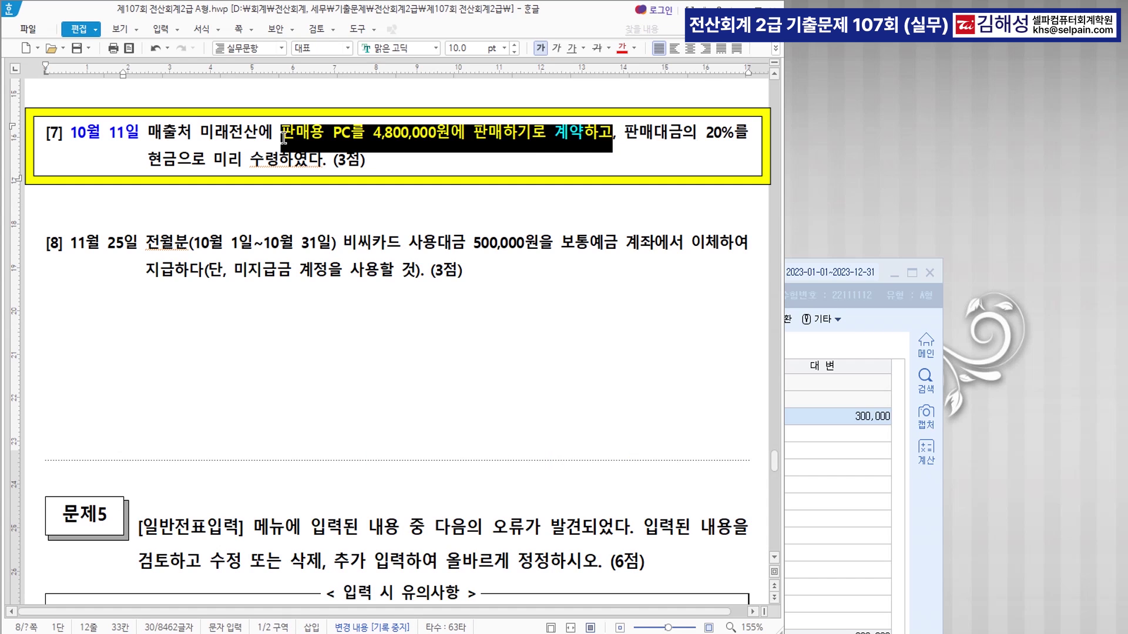
left_click(598, 50)
left_click(594, 163)
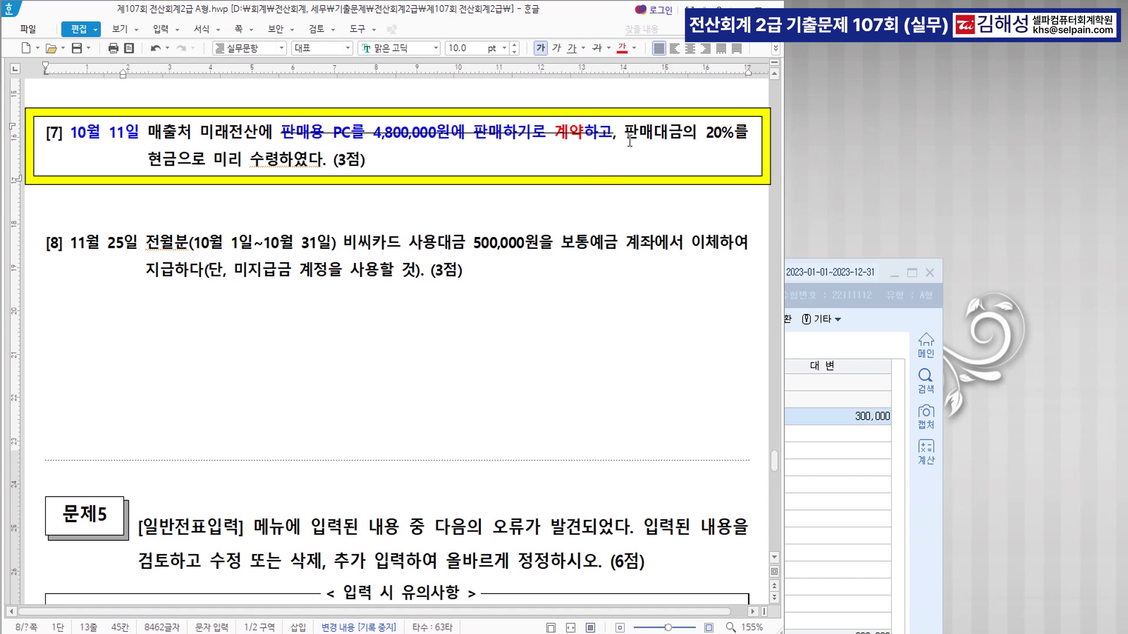
Add the note >>> 960,000 at the end of question [7], after (3점)
left_click_drag(149, 164, 276, 168)
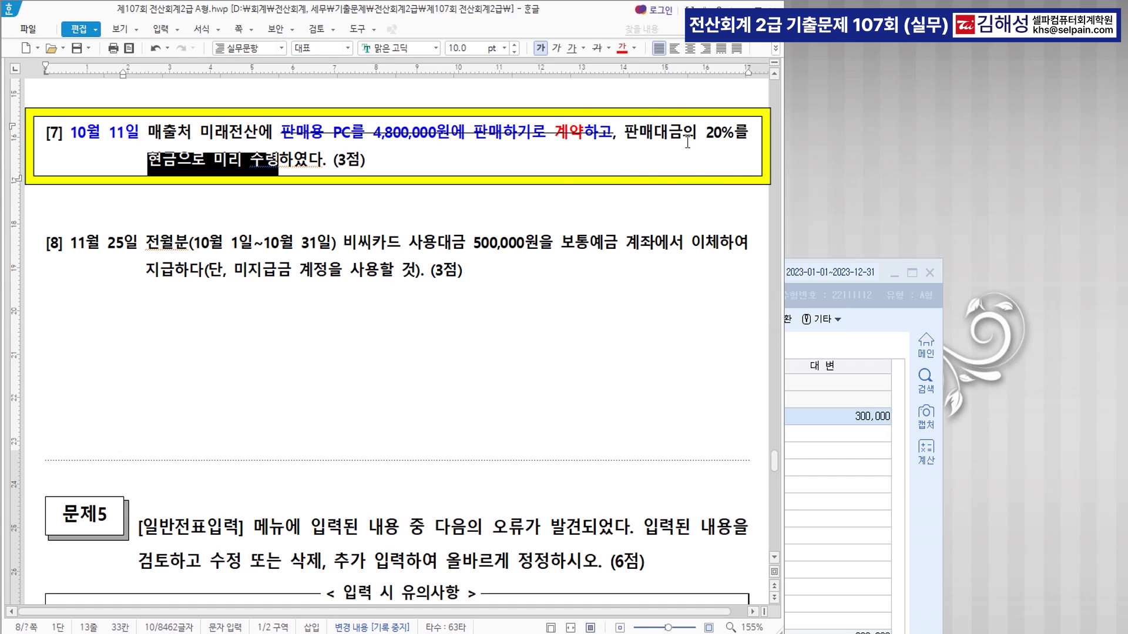
left_click(392, 161)
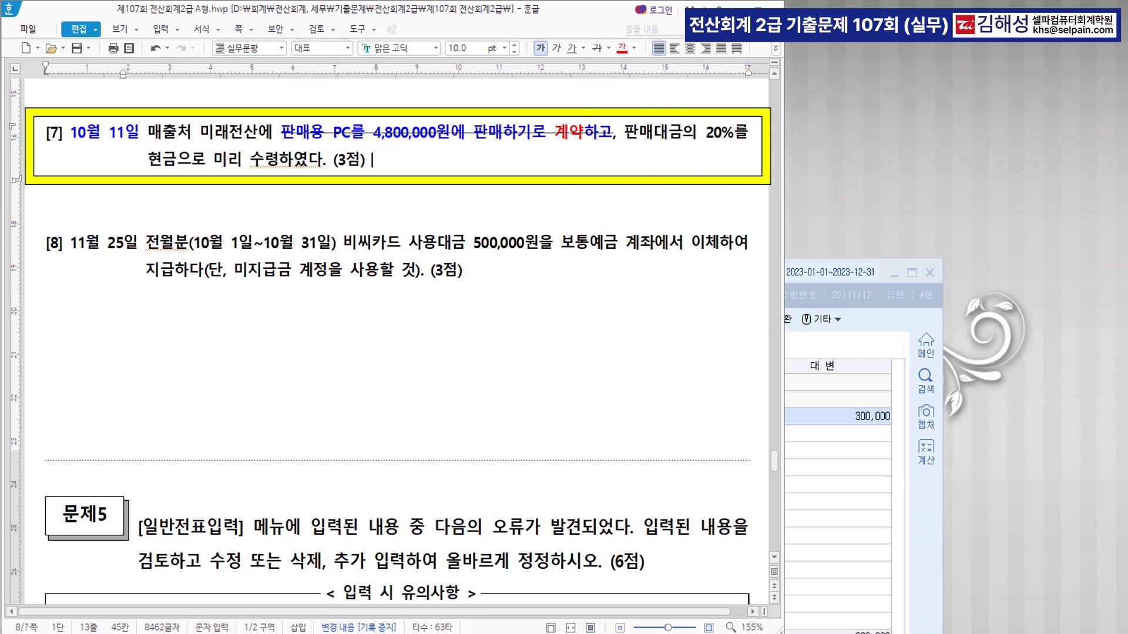
type(">>> 960,000")
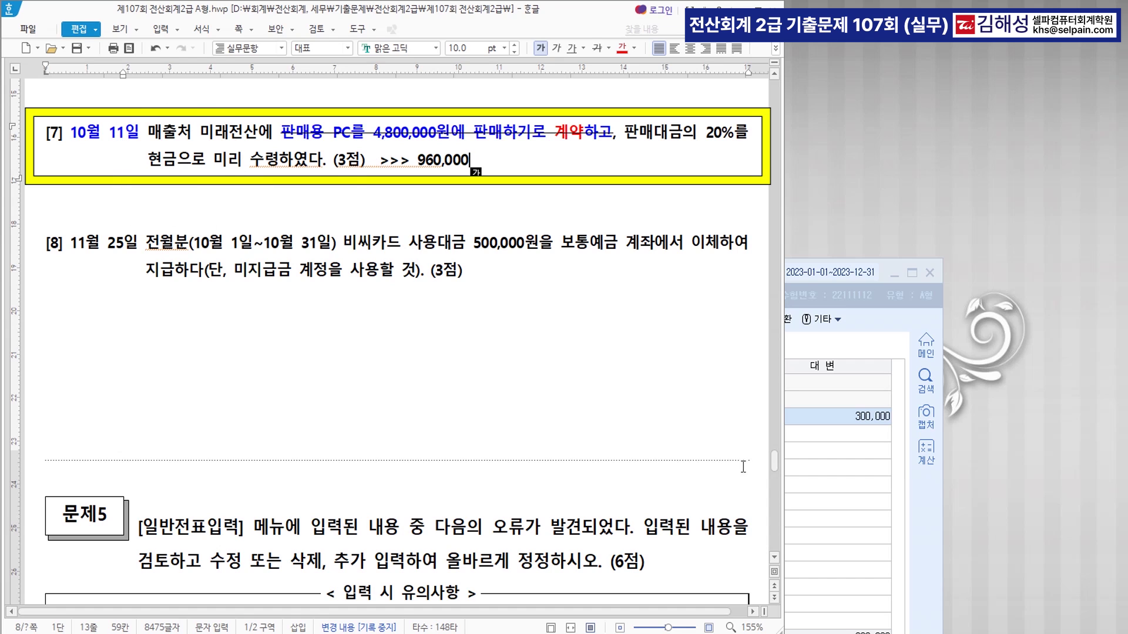
Return to KcLep's 일반전표입력 and set the voucher date to October 11
left_click(822, 494)
type("11")
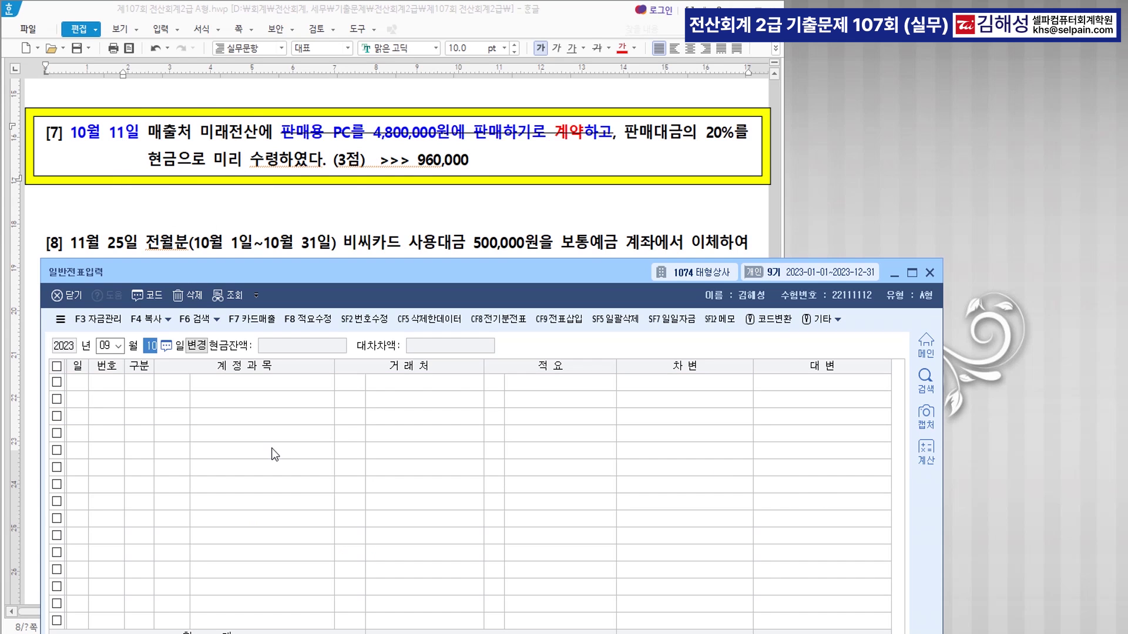
type("0")
key("Return")
type("11")
key("Return")
Enter a 차변 line for account 0101 현금 with an amount of 960,000
type("3")
key("Return")
type("101")
key("Return")
key("Return")
key("Return")
key("Return")
type("960000")
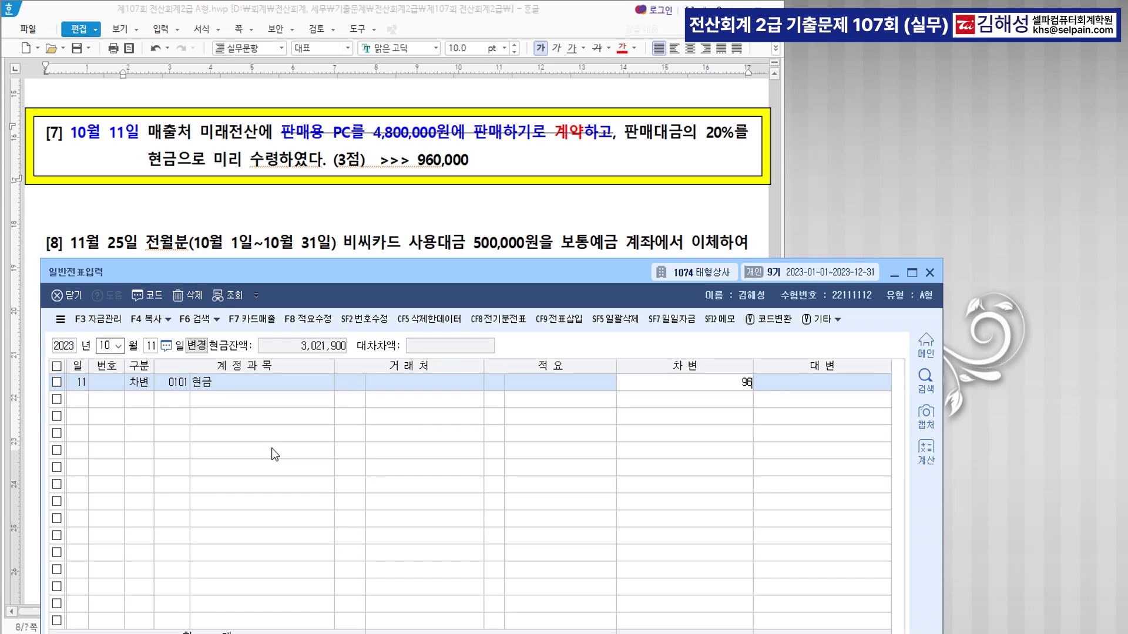
Complete the October 11 voucher with a 960,000 cash debit and a matching credit to account 259 선수금 for 미래전산
key("Return")
type("4")
key("Return")
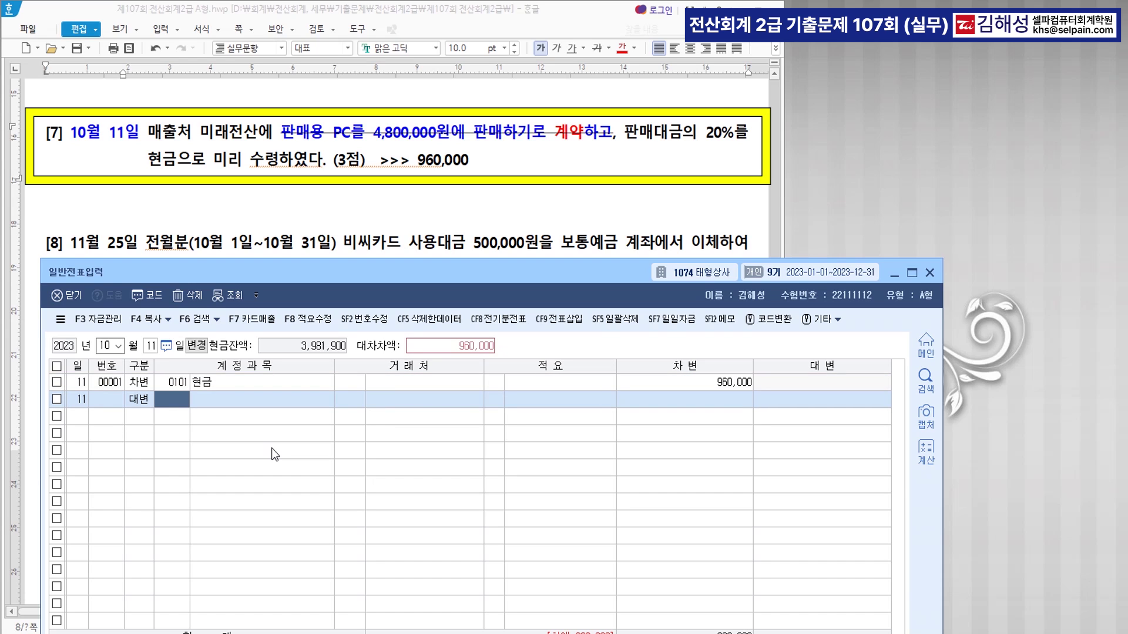
type("259")
key("Return")
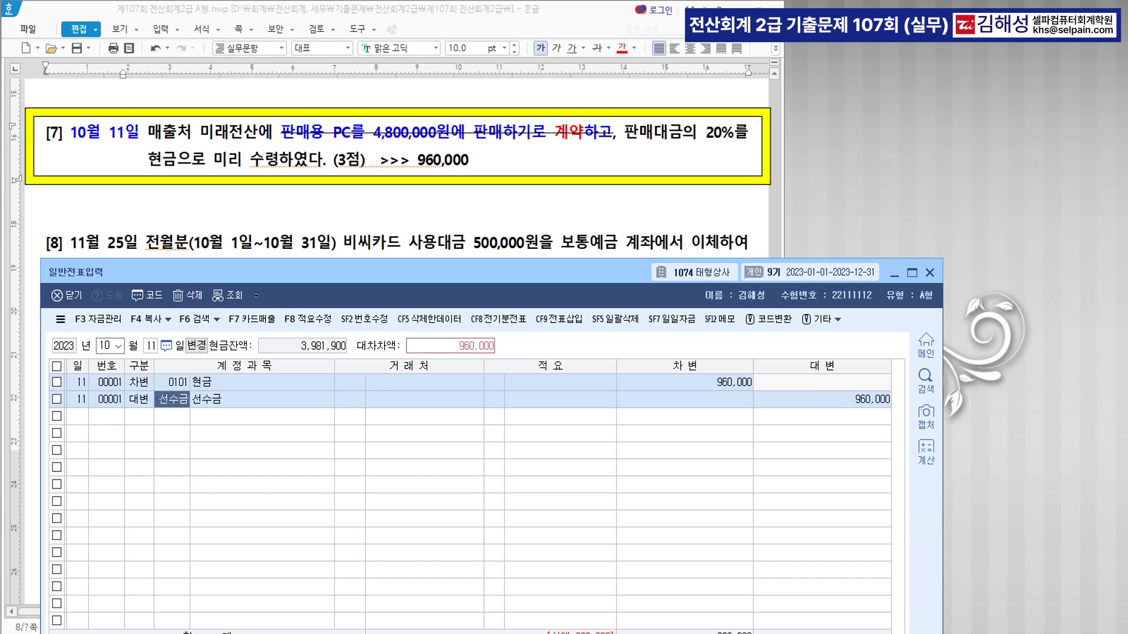
type("미래")
key("Return")
key("Return")
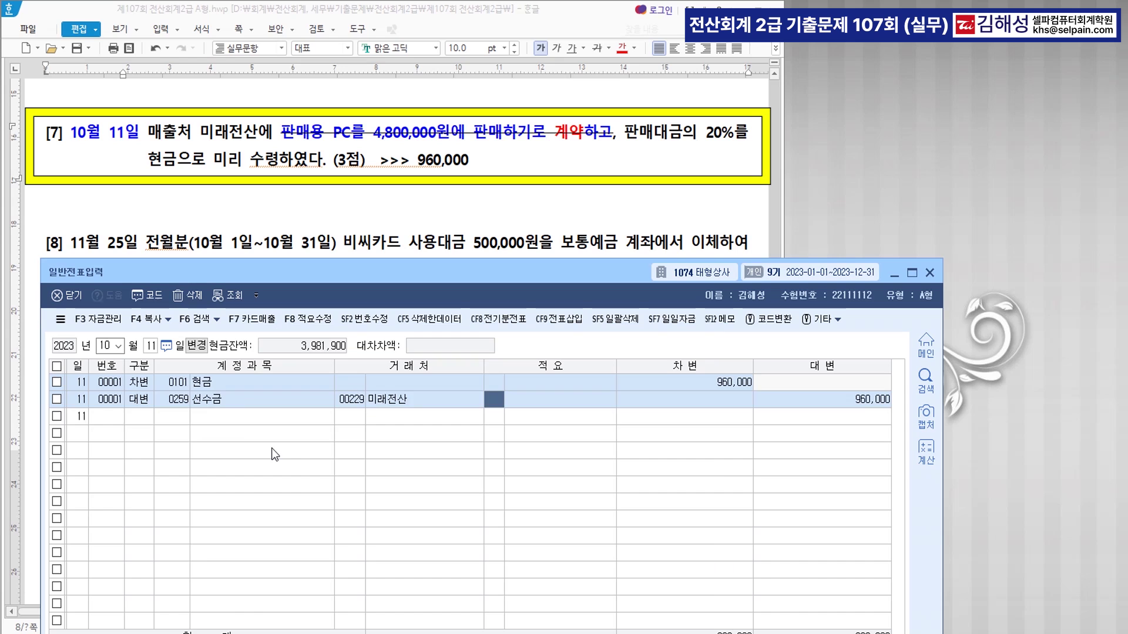
key("Return")
key("Return")
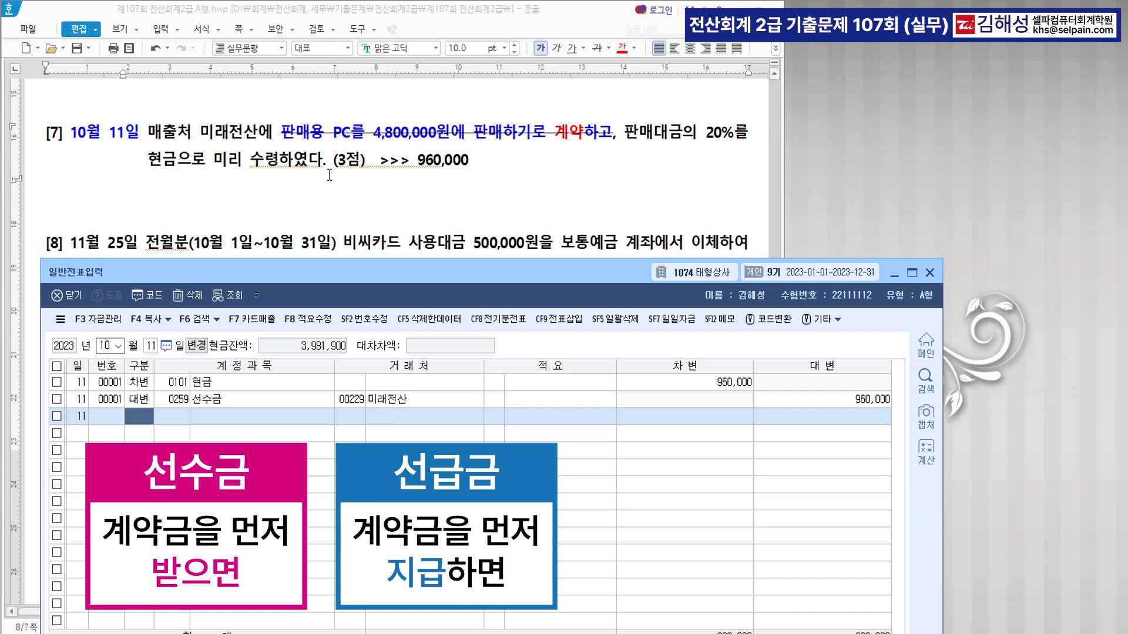
In question [8], color "11월 25일", "비씨카드 사용대금 500,000원" and "미지급금 계정" red
scroll(383, 166, "down", 3)
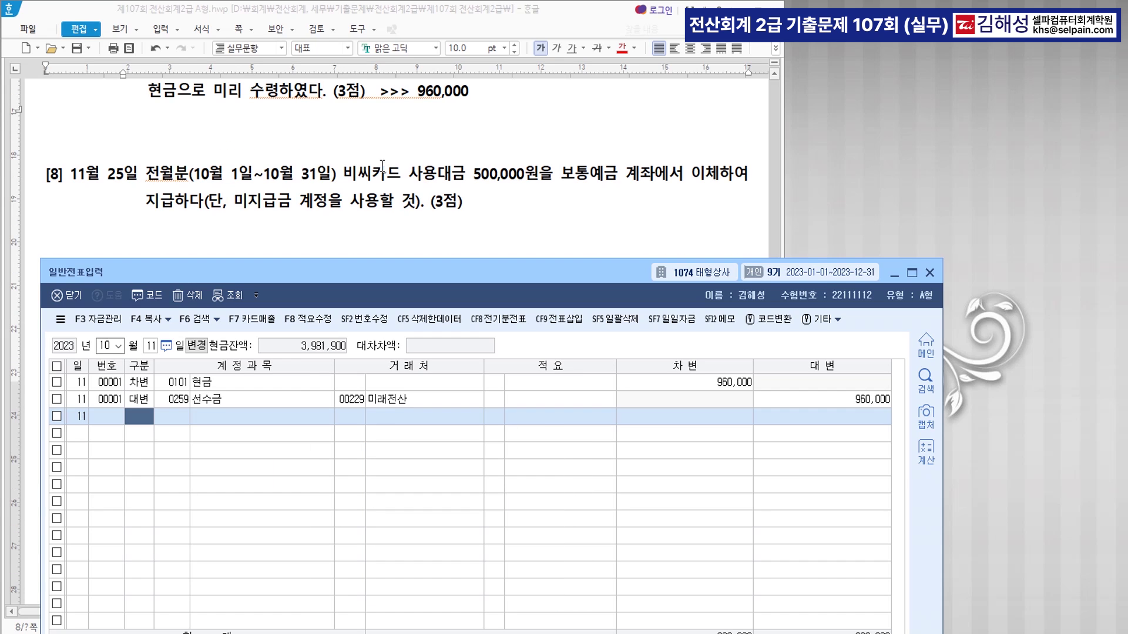
scroll(382, 166, "down", 3)
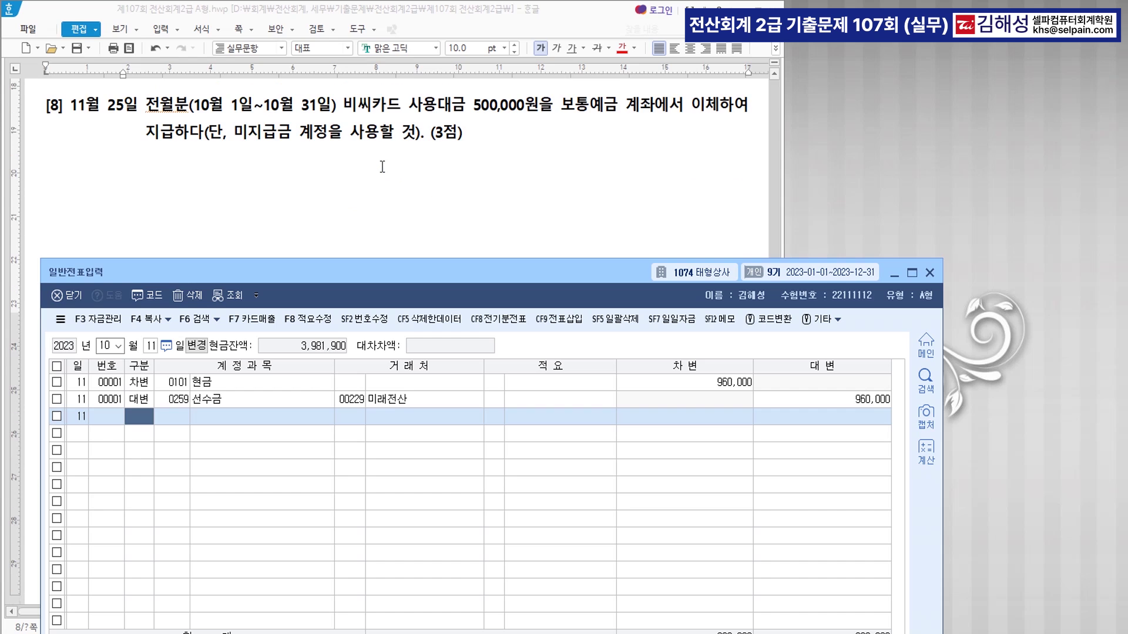
left_click_drag(74, 106, 133, 106)
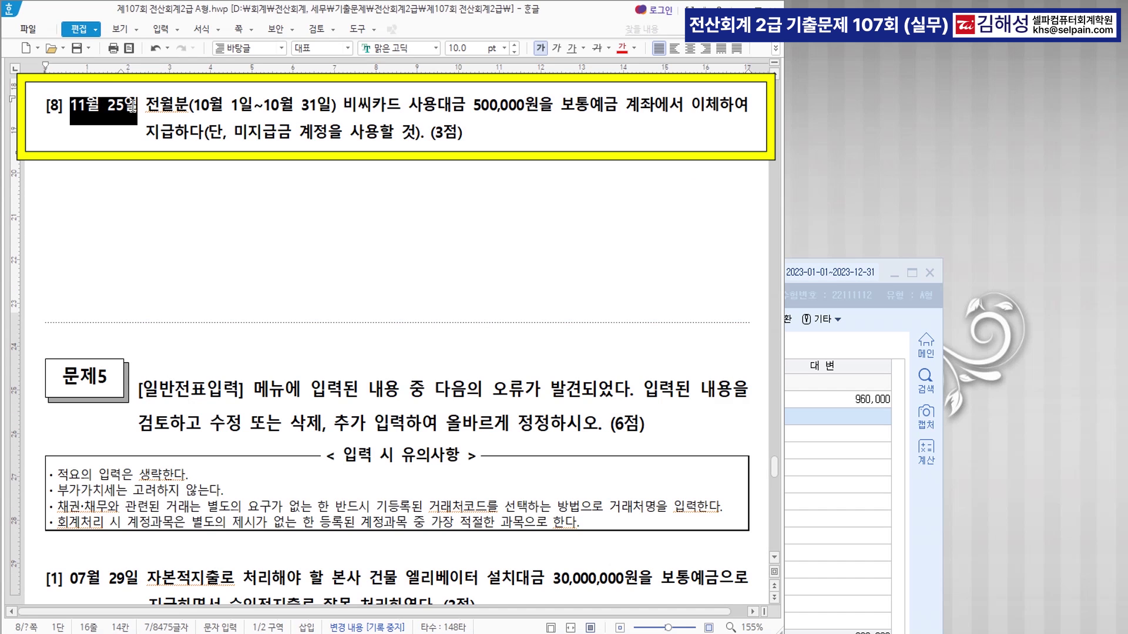
left_click(621, 48)
scroll(320, 241, "up", 1)
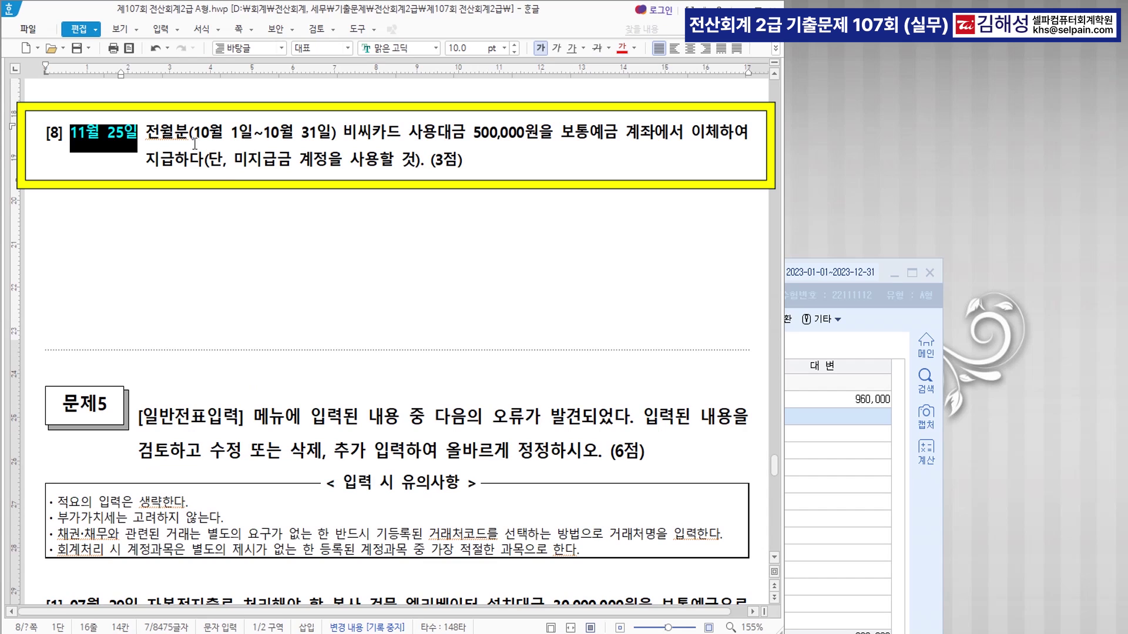
left_click_drag(342, 134, 538, 138)
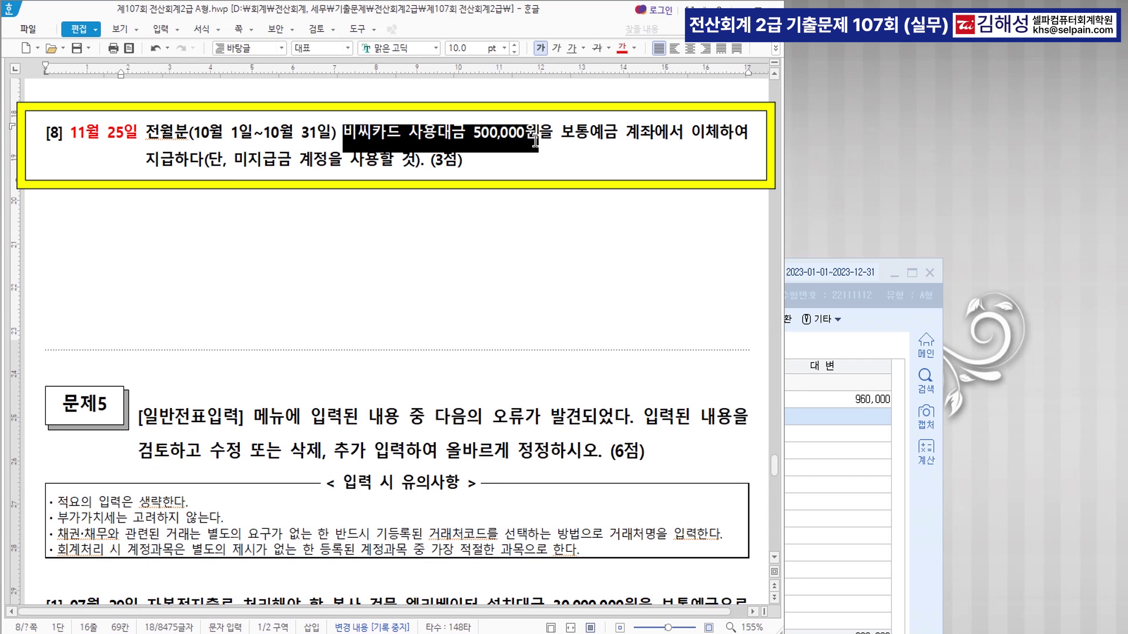
left_click(621, 49)
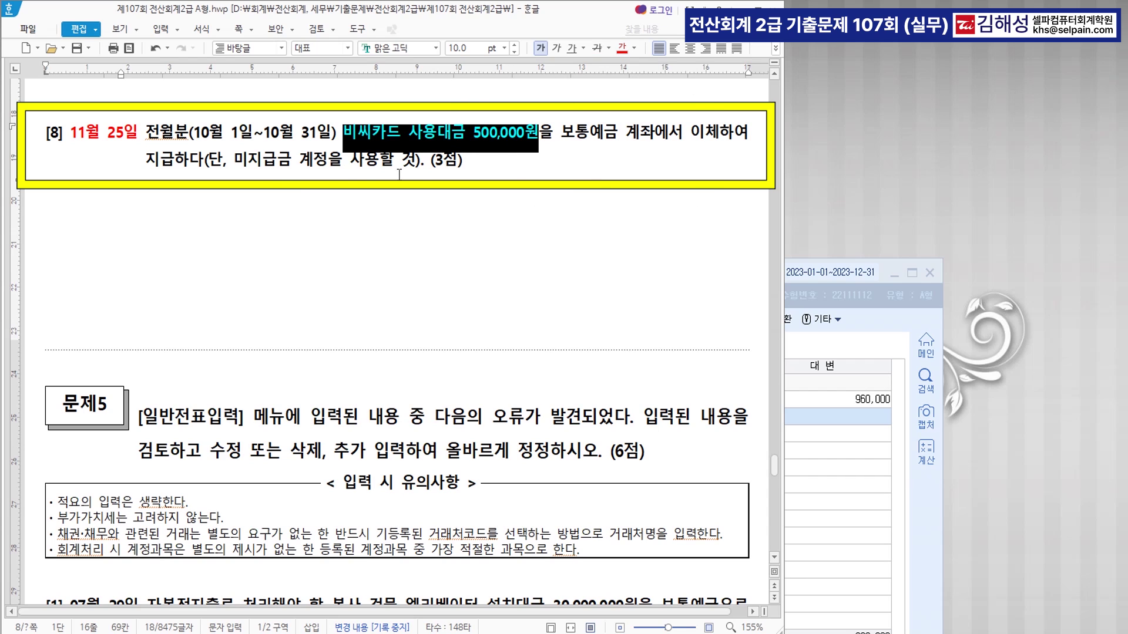
left_click_drag(235, 160, 327, 164)
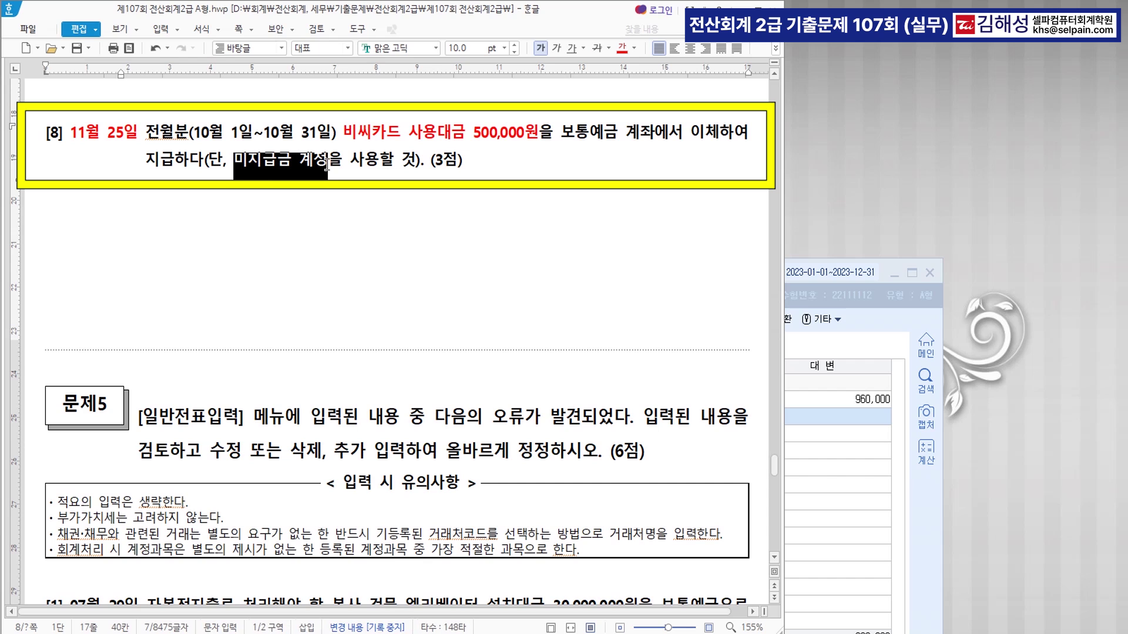
left_click(622, 48)
left_click(403, 214)
Switch to the 일반전표입력 window, place it just below question [8], and set the voucher date to November 25
left_click(830, 287)
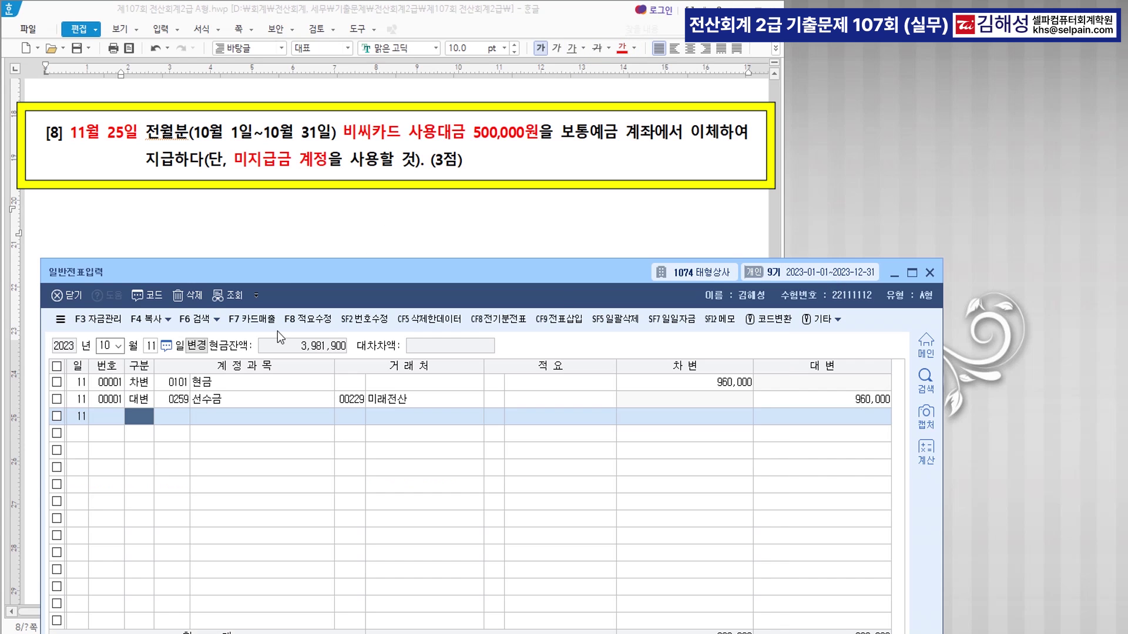
left_click_drag(292, 275, 262, 205)
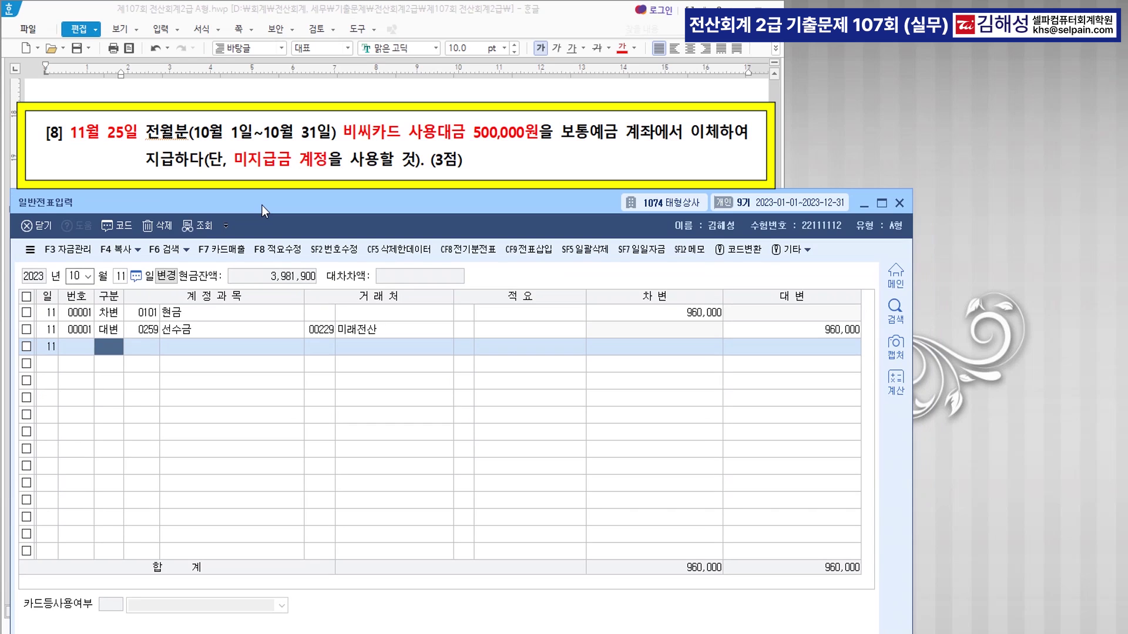
left_click(88, 282)
type("11")
key("Return")
type("25")
key("Return")
Enter a credit line of 500,000 to account 103 보통예금 in the November 25 voucher
type("4103")
key("Return")
key("Return")
key("Return")
key("Return")
type("500000")
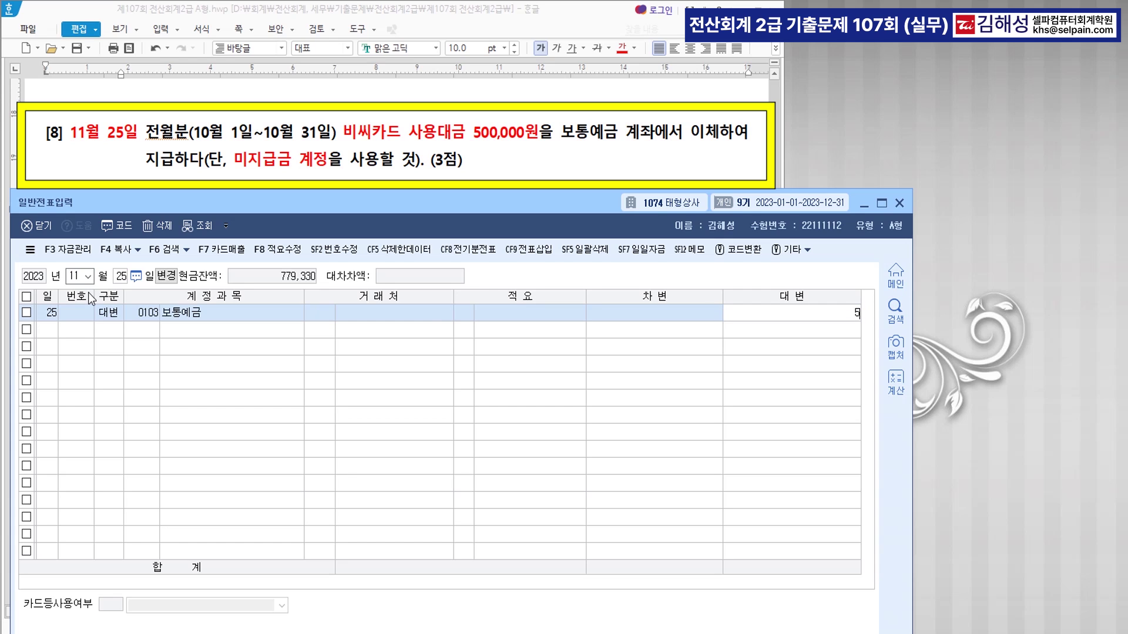
key("Return")
Add the balancing 500,000 debit line to account 253 미지급금 with 비씨카드 as the trading partner
type("3")
key("Return")
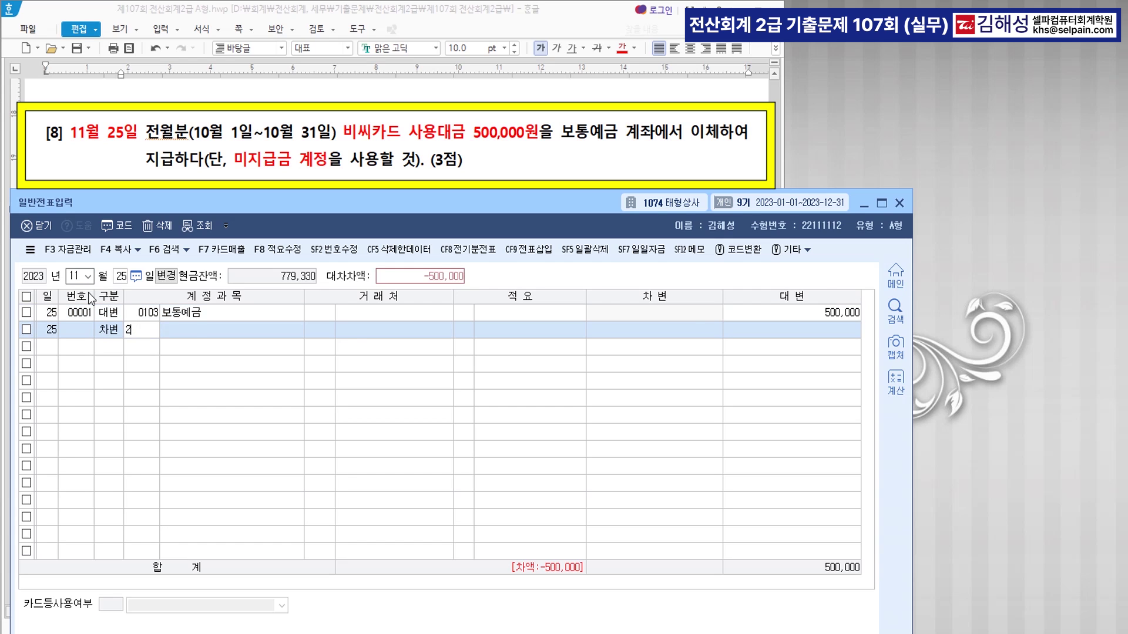
type("253")
key("Return")
type("비씨")
key("Return")
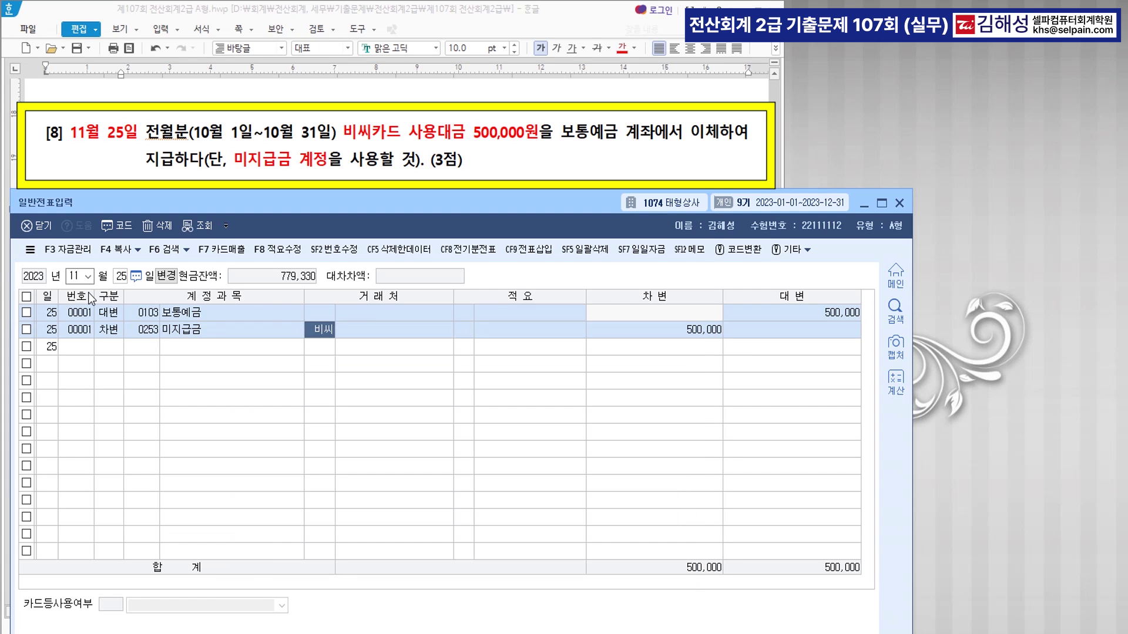
key("Return")
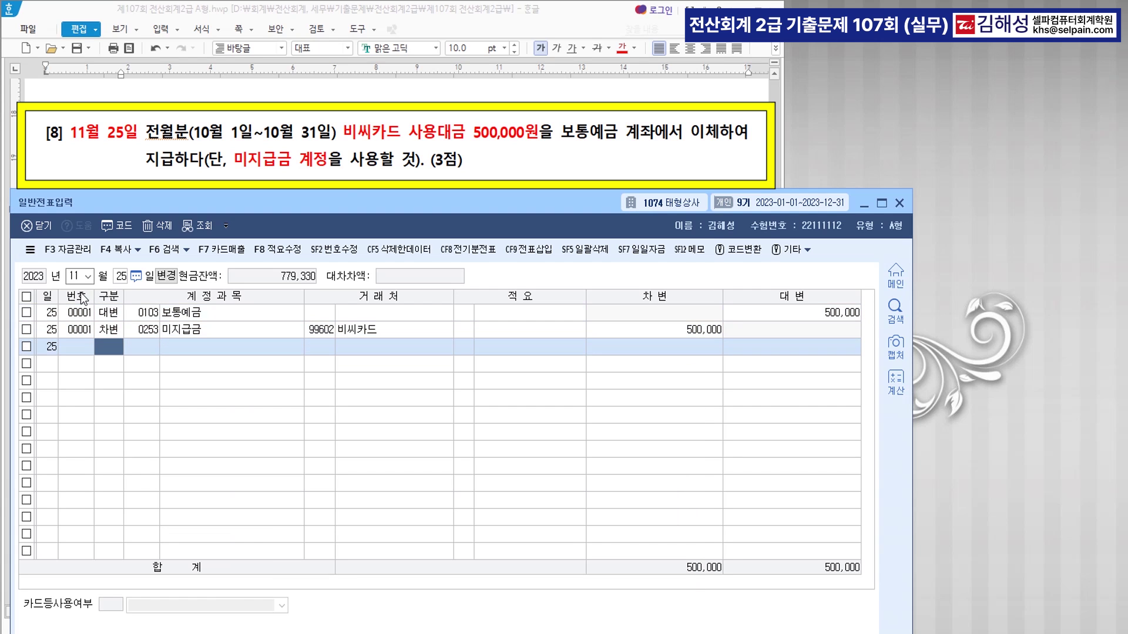
Switch to the Hangul exam document and color "오류가 발견" and "수정 또는 삭제, 추가 입력" red in the 문제5 instructions
left_click(537, 172)
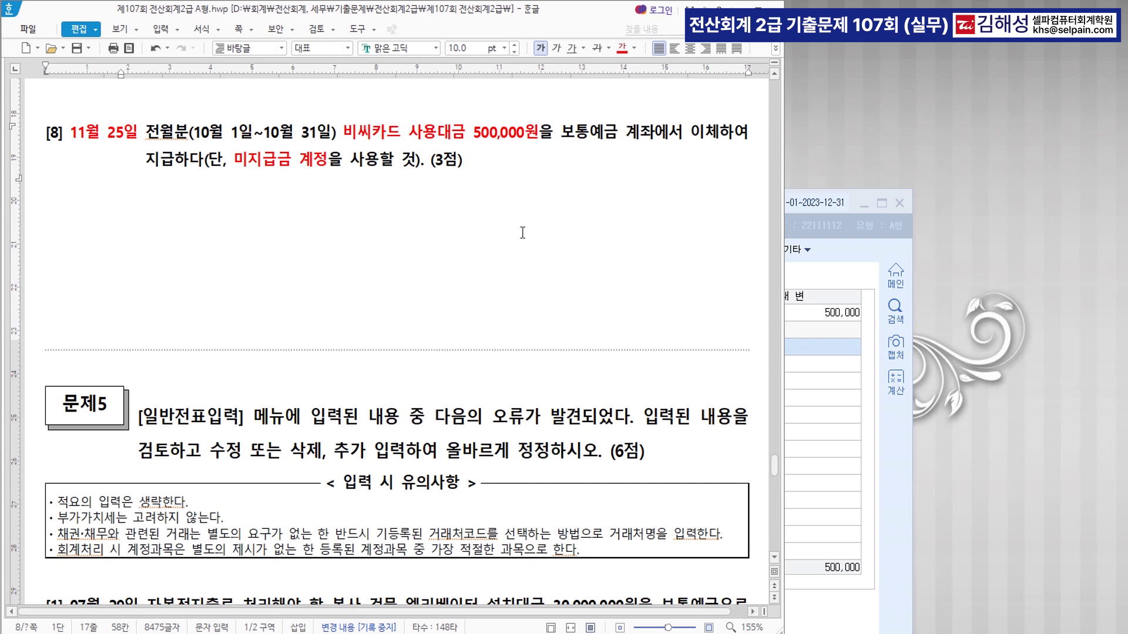
scroll(531, 232, "down", 3)
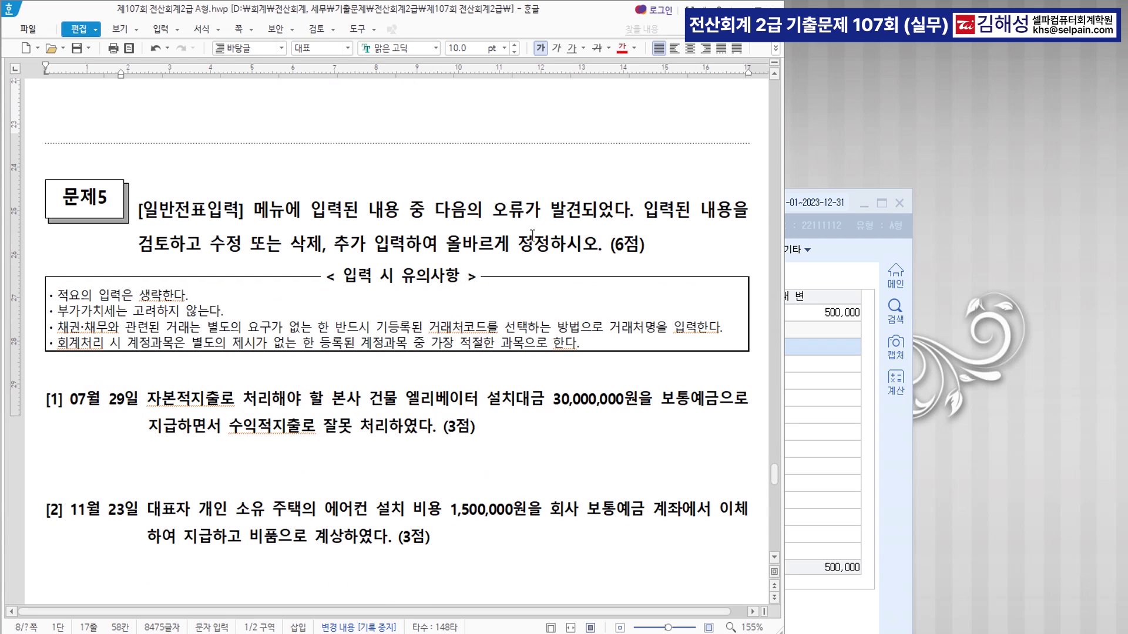
scroll(532, 239, "down", 1)
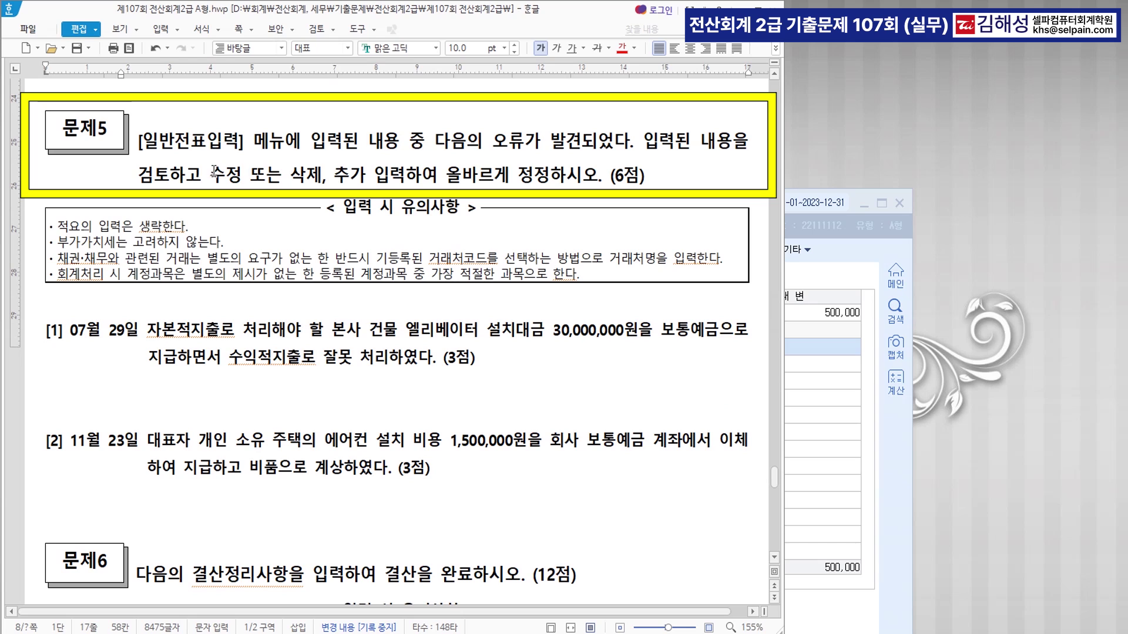
left_click_drag(495, 141, 585, 146)
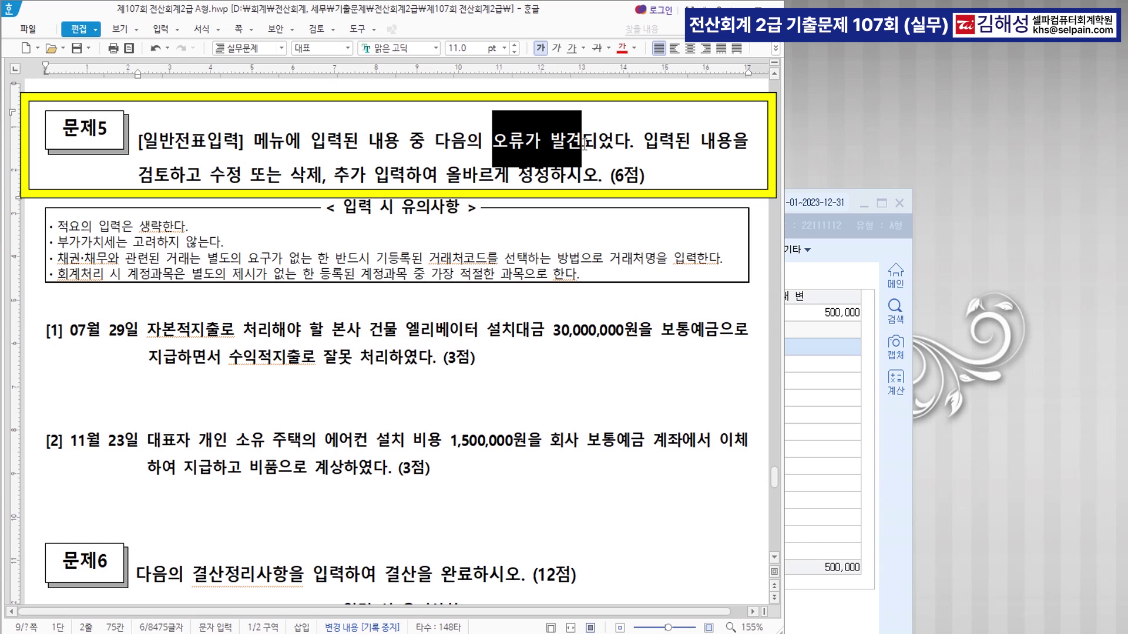
left_click(622, 48)
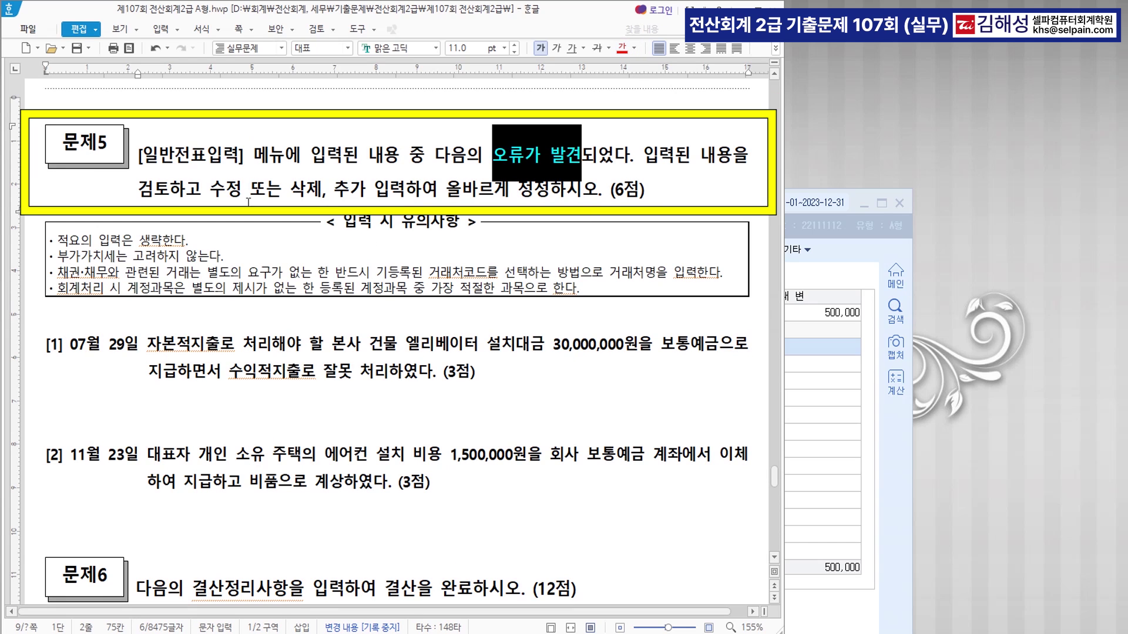
left_click_drag(209, 193, 405, 200)
left_click(622, 48)
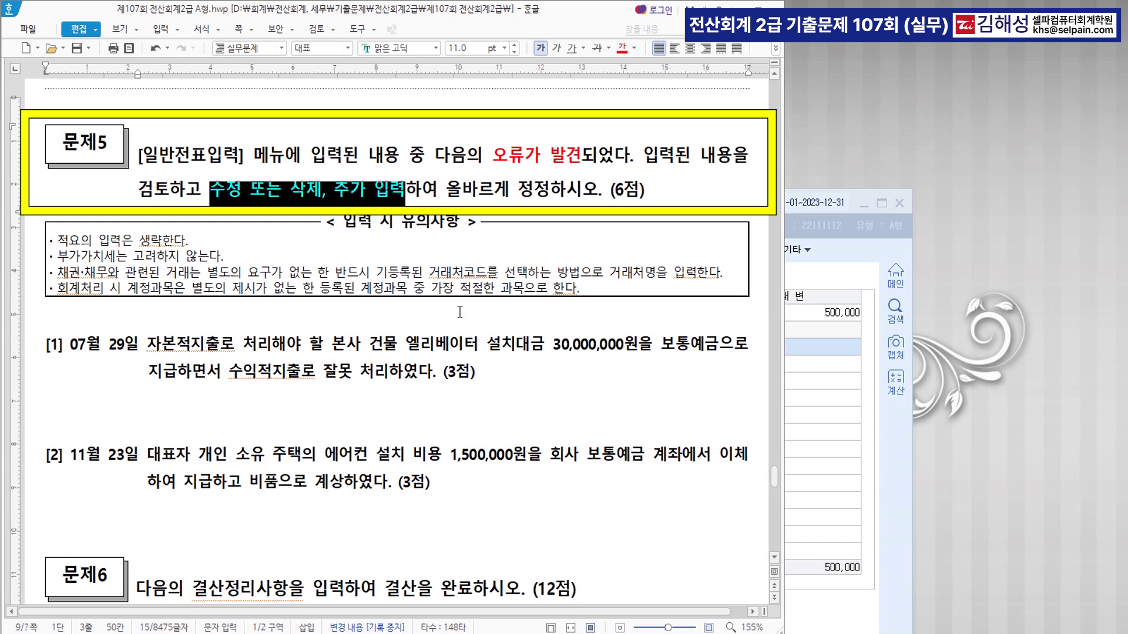
Color the date "07월 29일" red in question [1] of 문제5
left_click(359, 345)
left_click_drag(68, 343, 141, 345)
scroll(416, 303, "down", 5)
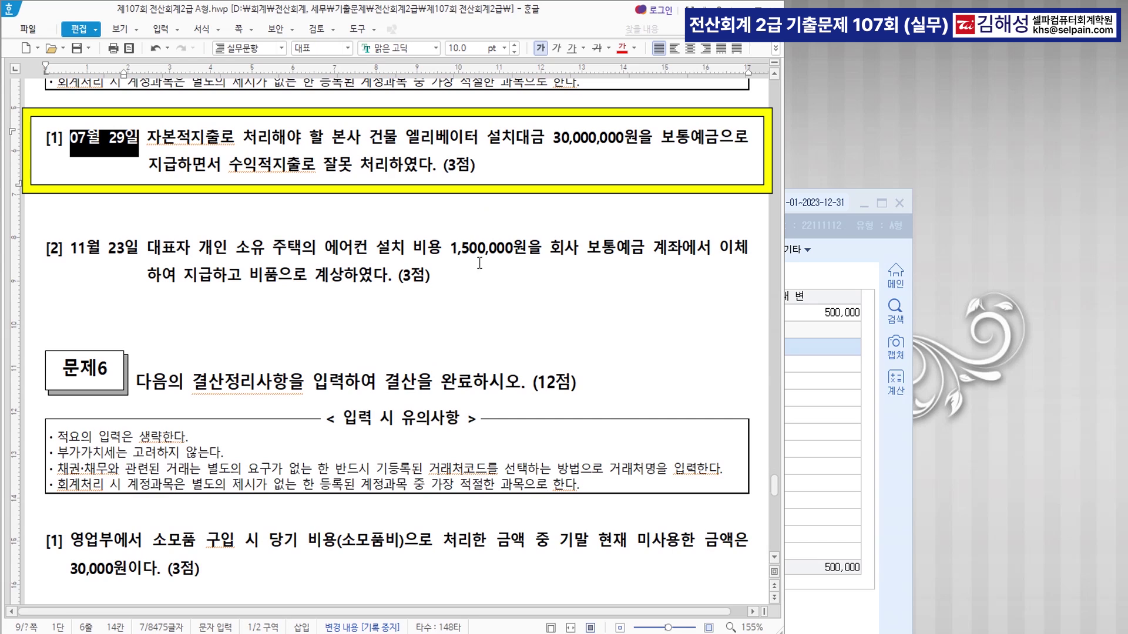
left_click(621, 48)
left_click(409, 180)
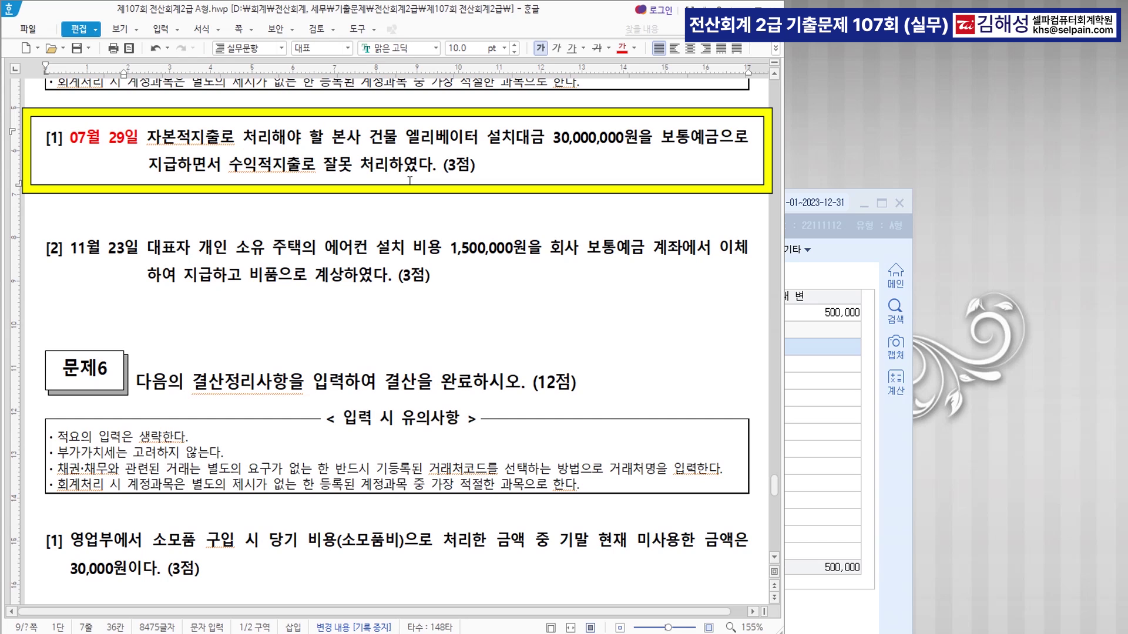
Insert ">> 수선비" after "수익적지출" in question [1] and format the whole phrase as red strikethrough text
type(">> ")
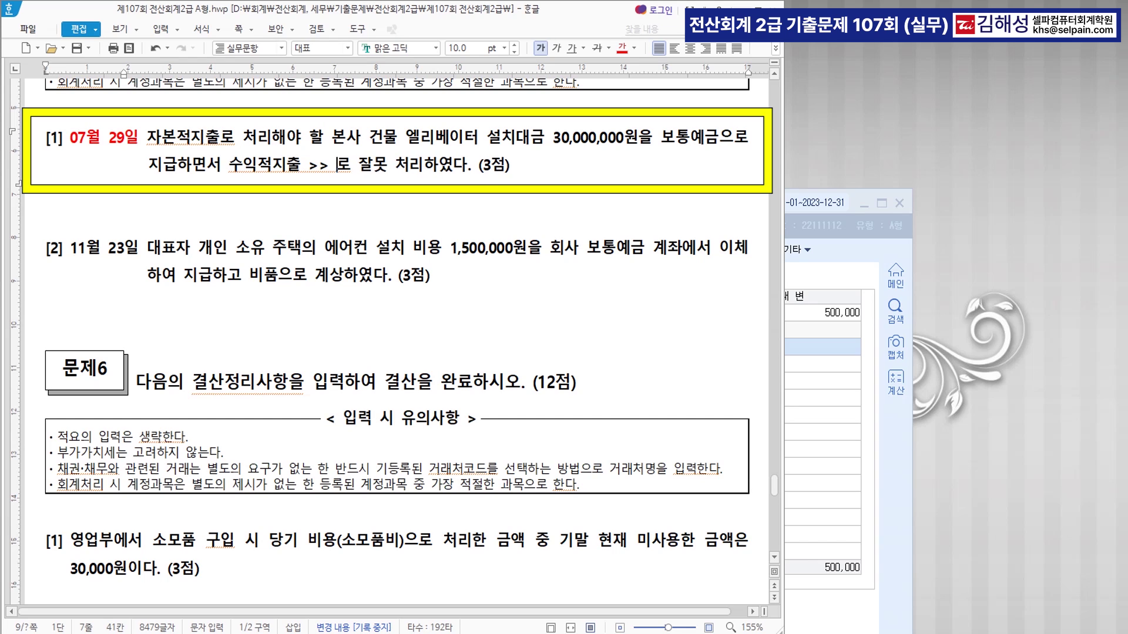
type("수선비")
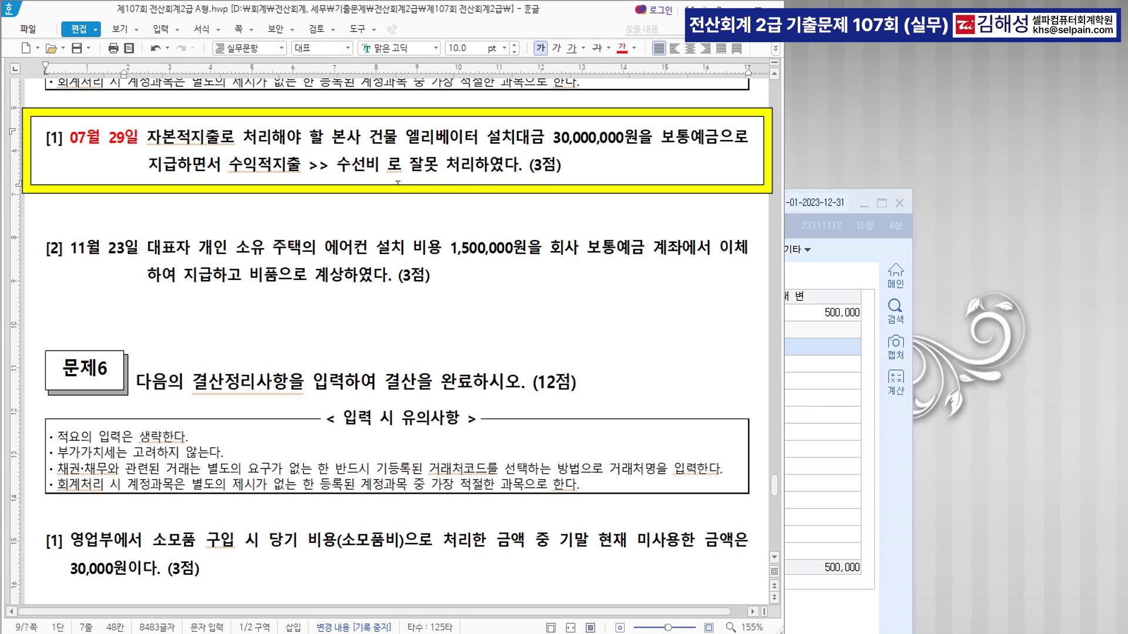
left_click_drag(380, 166, 229, 163)
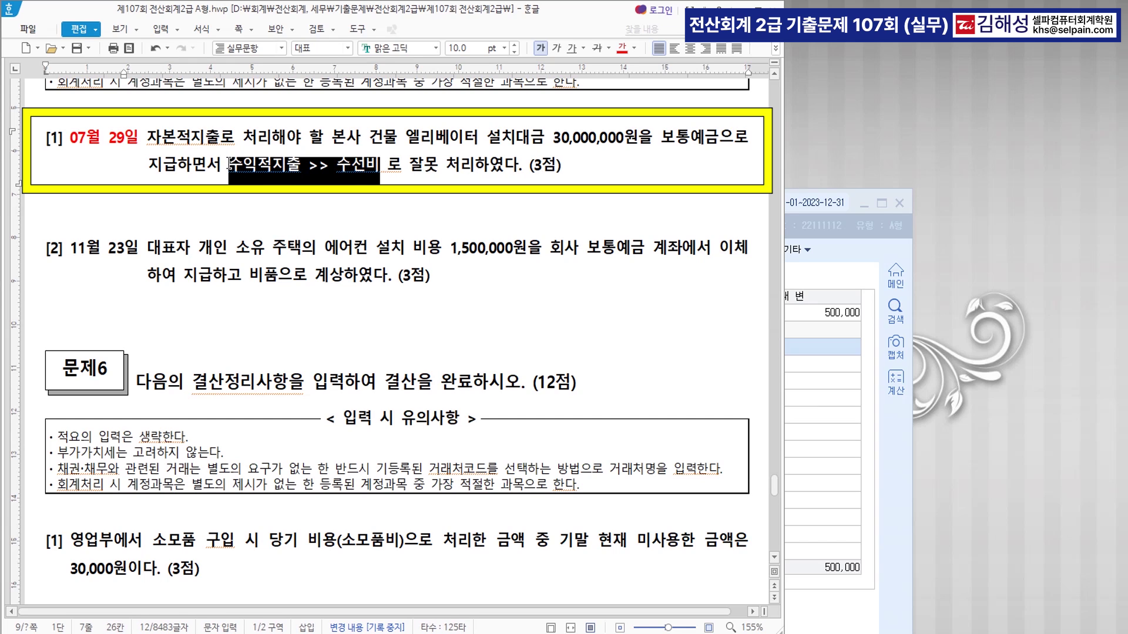
left_click(597, 48)
left_click(621, 48)
left_click(376, 208)
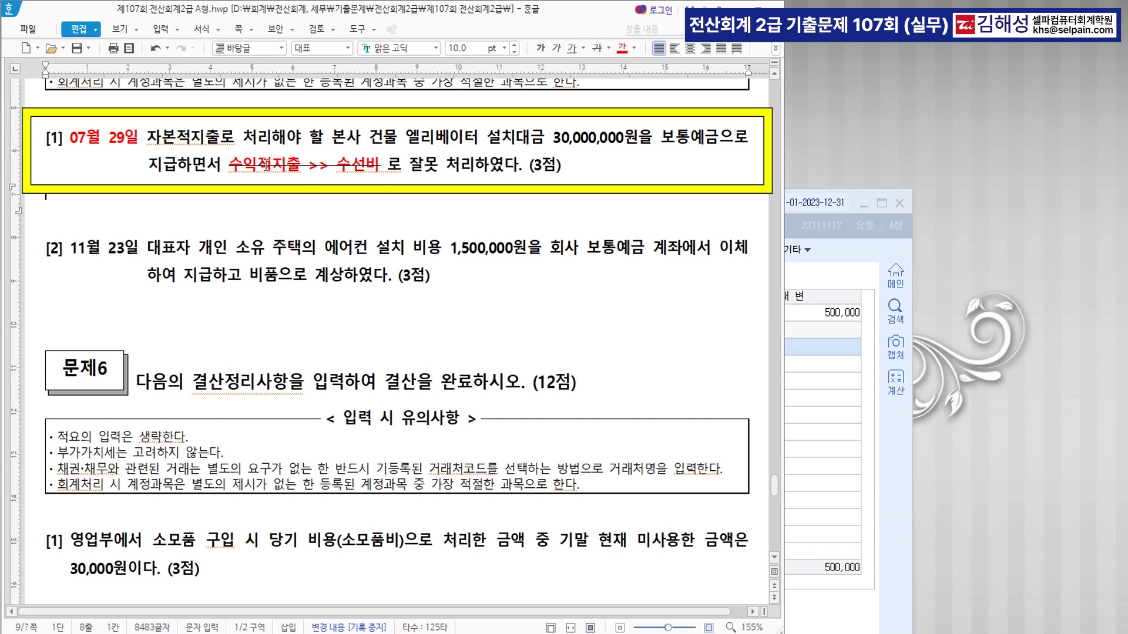
Insert ">>> 건물" after "자본적지출" in question [1] and color the whole phrase blue
left_click(212, 136)
type(">>> ")
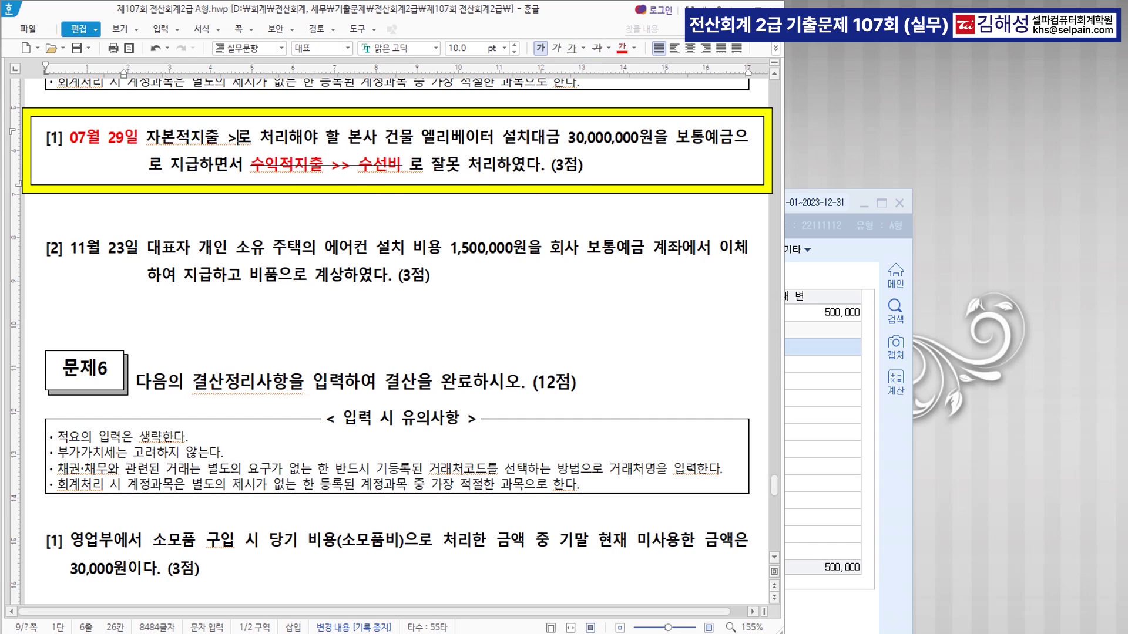
type("건물")
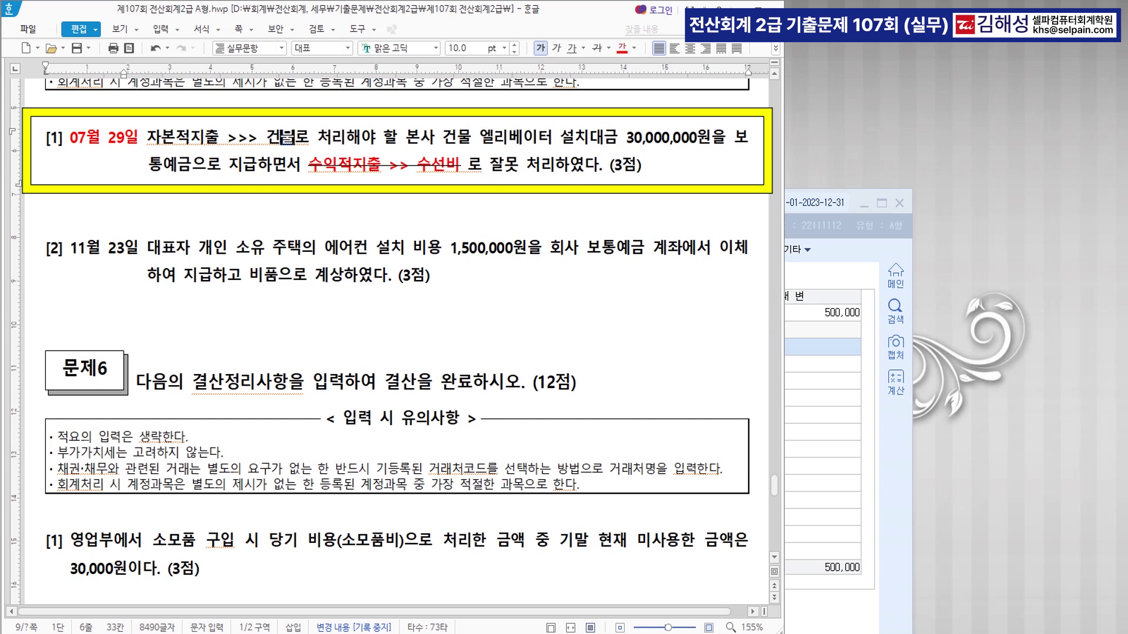
left_click_drag(150, 137, 299, 138)
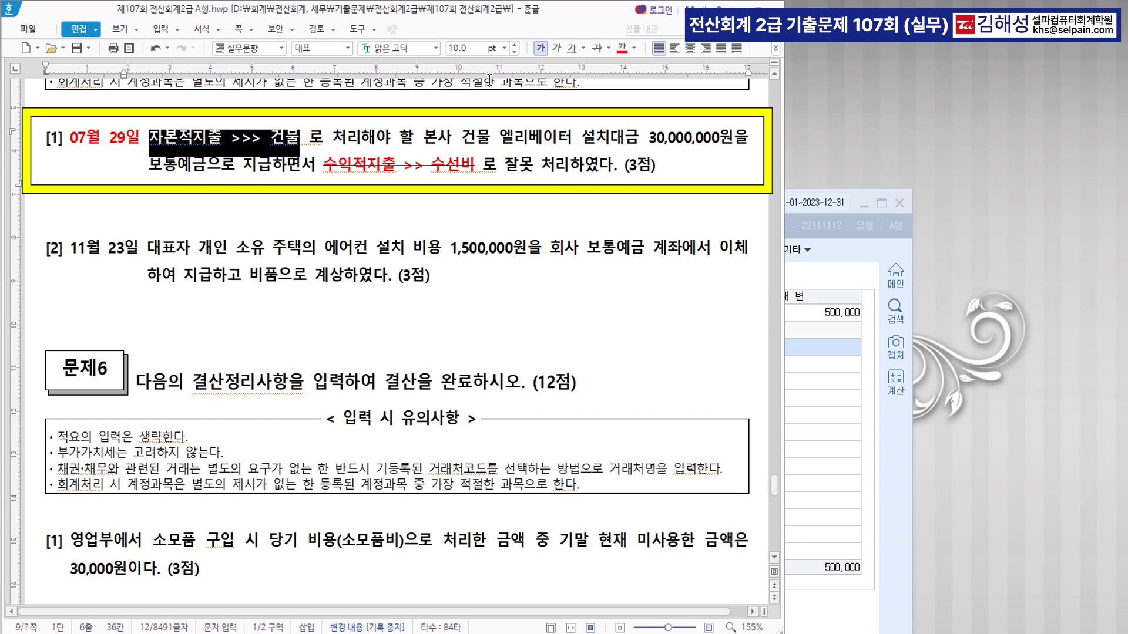
left_click(634, 48)
left_click(703, 116)
left_click(450, 211)
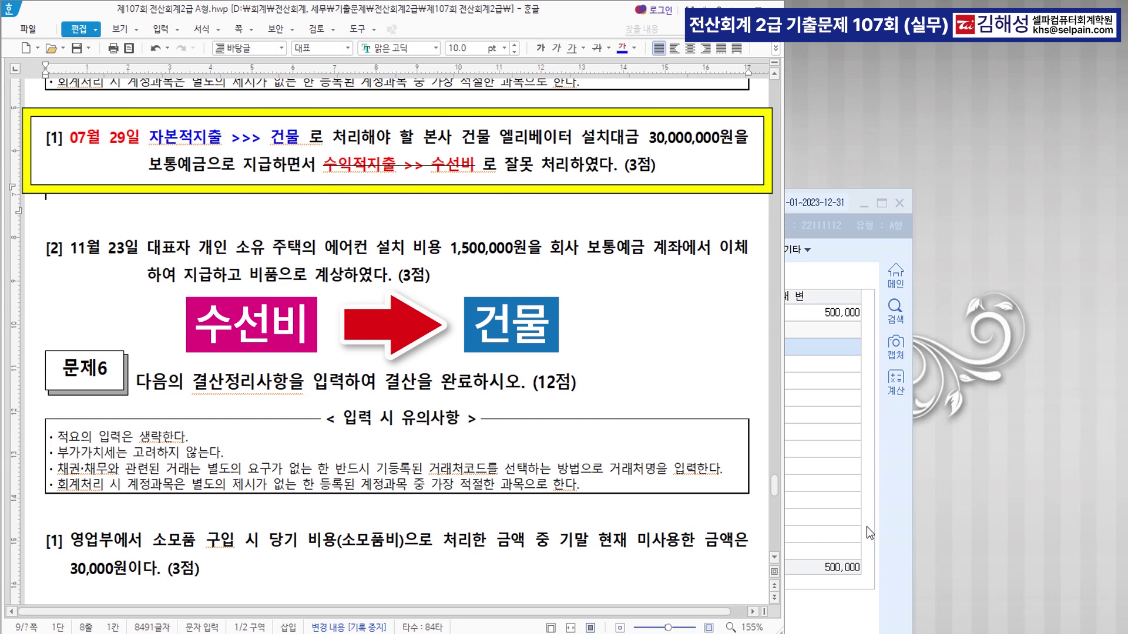
Switch to the 일반전표입력 window and bring up the vouchers dated July 29
left_click(837, 456)
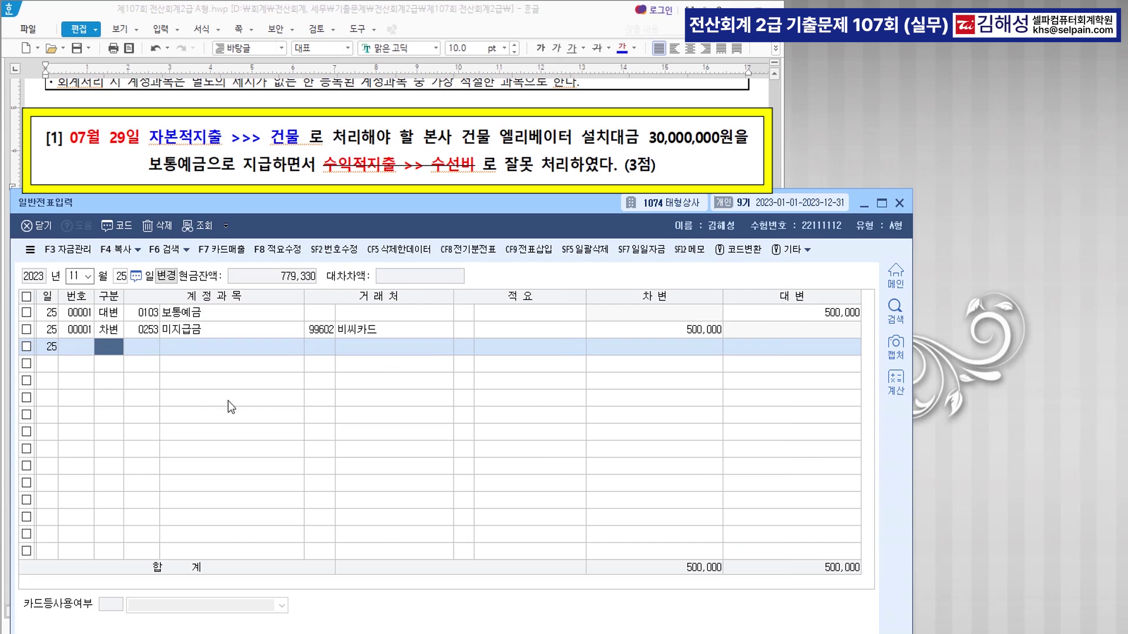
left_click(80, 276)
type("0729")
key("Return")
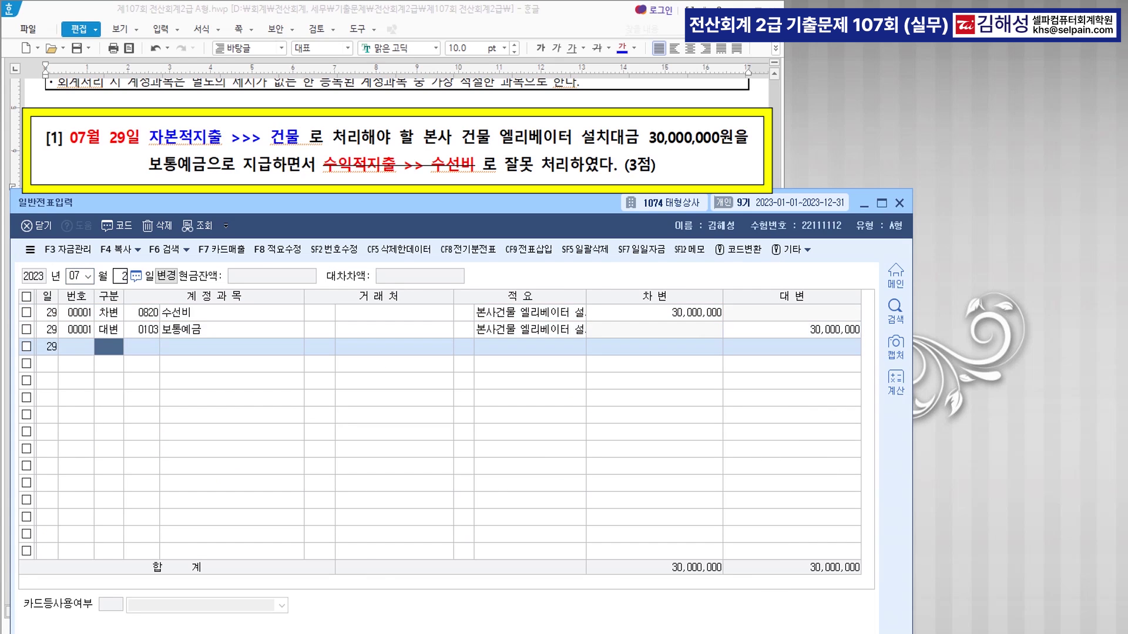
Change the debit account of the July 29 voucher to 건물 by entering account code 202
key("Return")
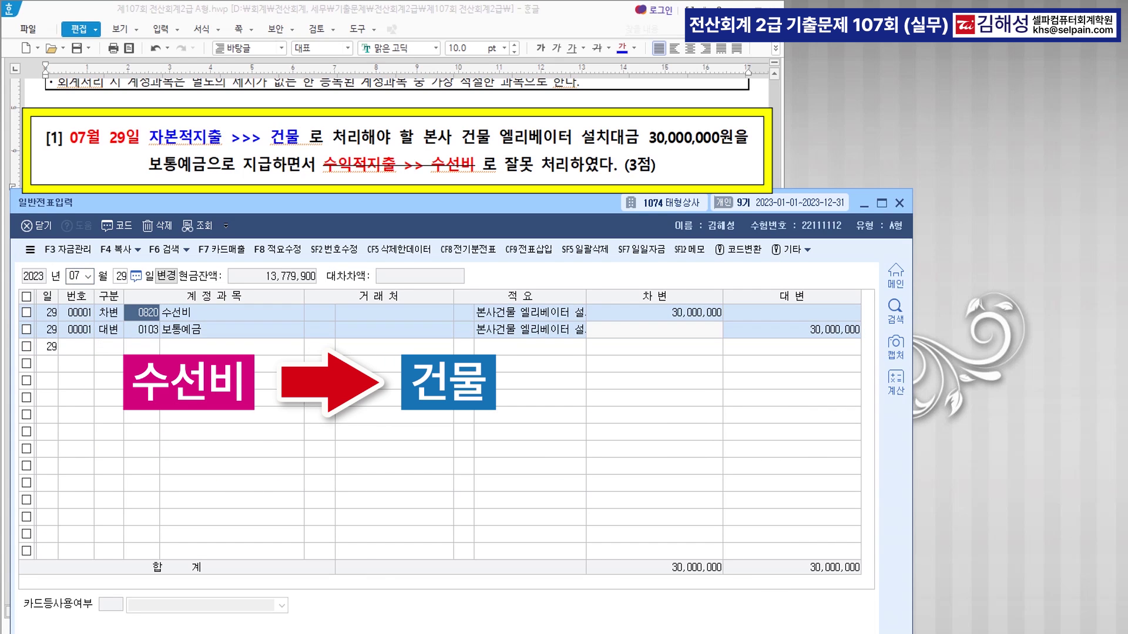
type("202")
key("Return")
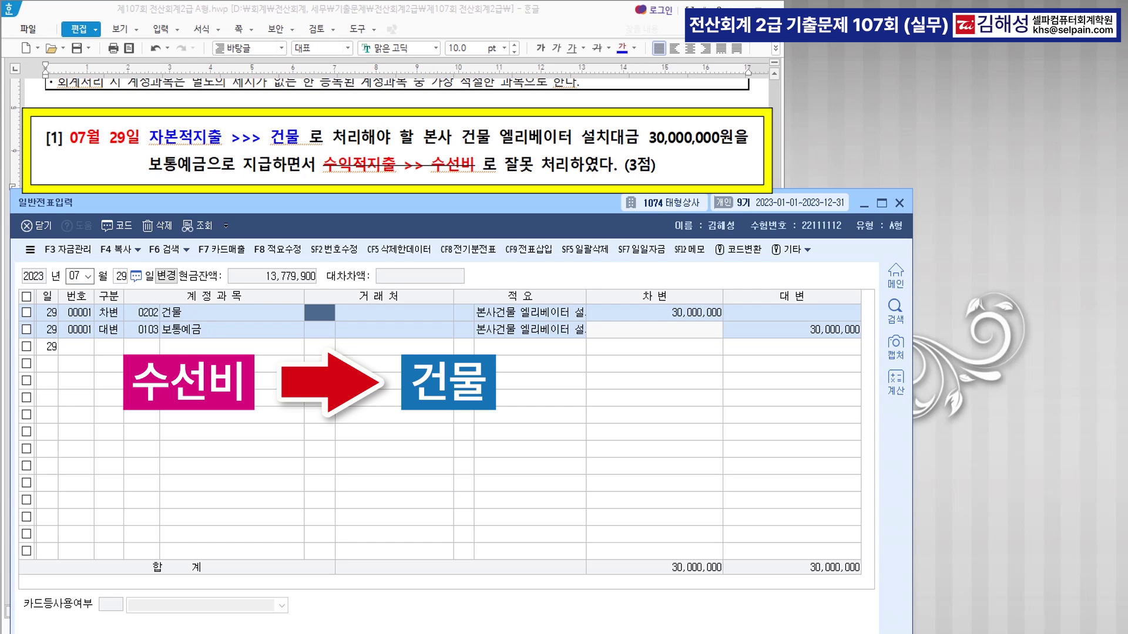
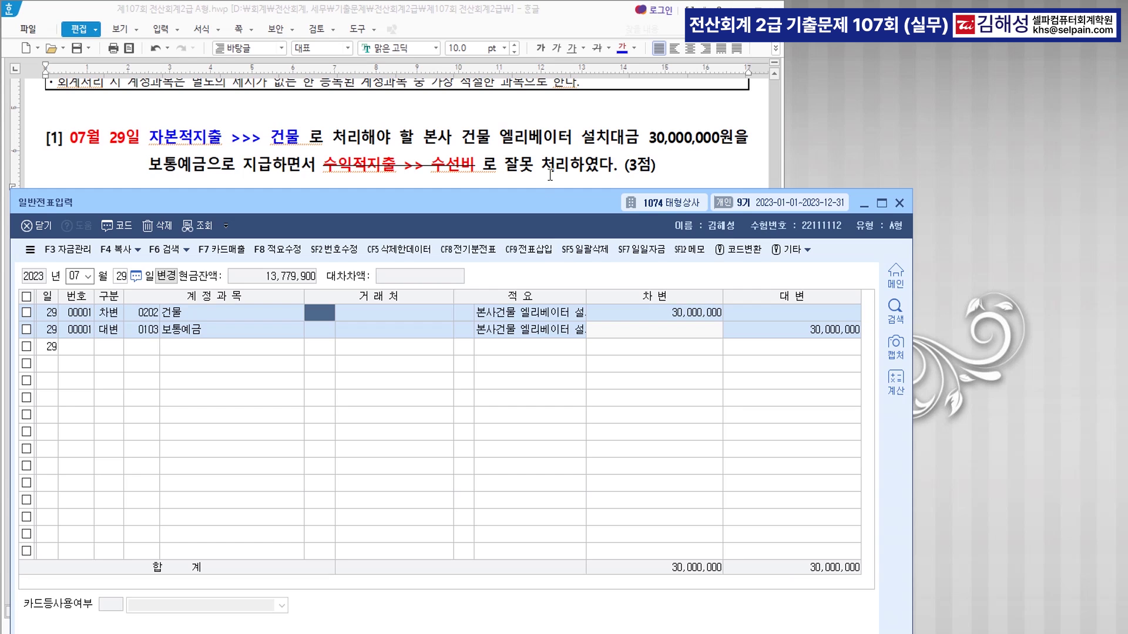
Switch to the 한글 exam document and color "11월 23일" and "개인 소유 주택의 에어컨 설치 비용 1,500,000원" blue in question [2] of 문제5
left_click(554, 147)
scroll(554, 147, "down", 3)
left_click_drag(69, 112, 140, 112)
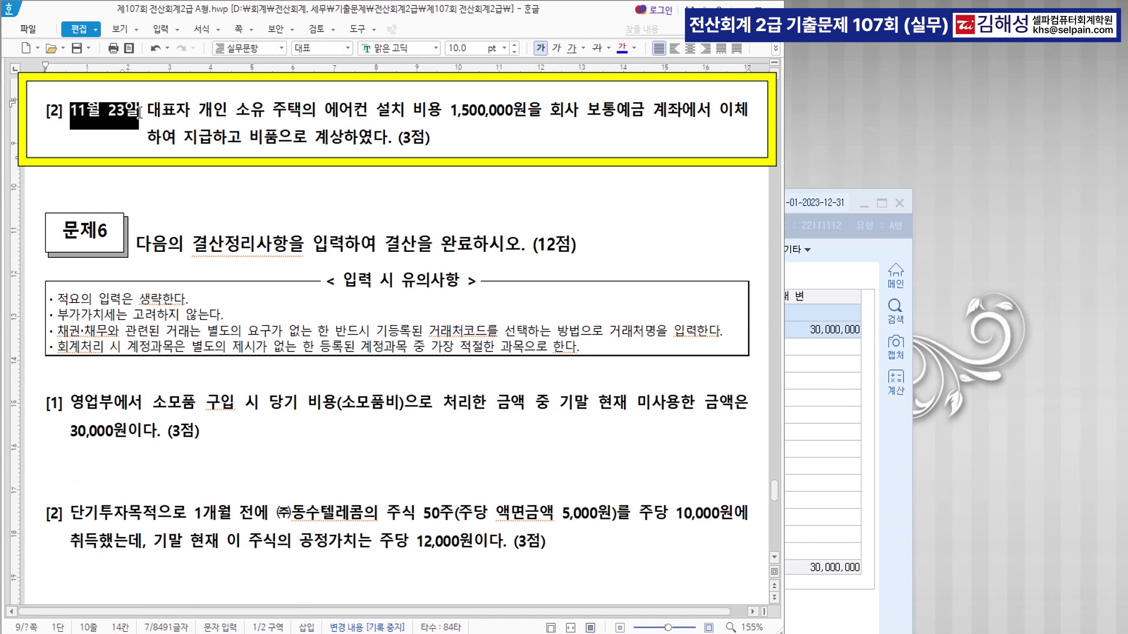
left_click(622, 48)
scroll(362, 216, "up", 1)
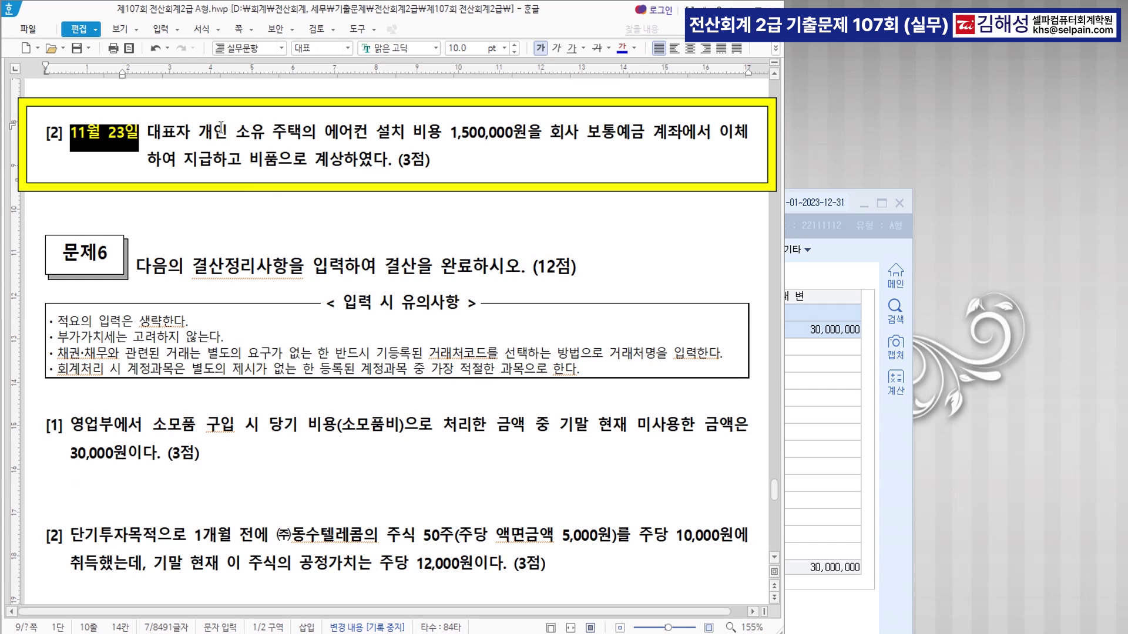
left_click_drag(201, 133, 534, 139)
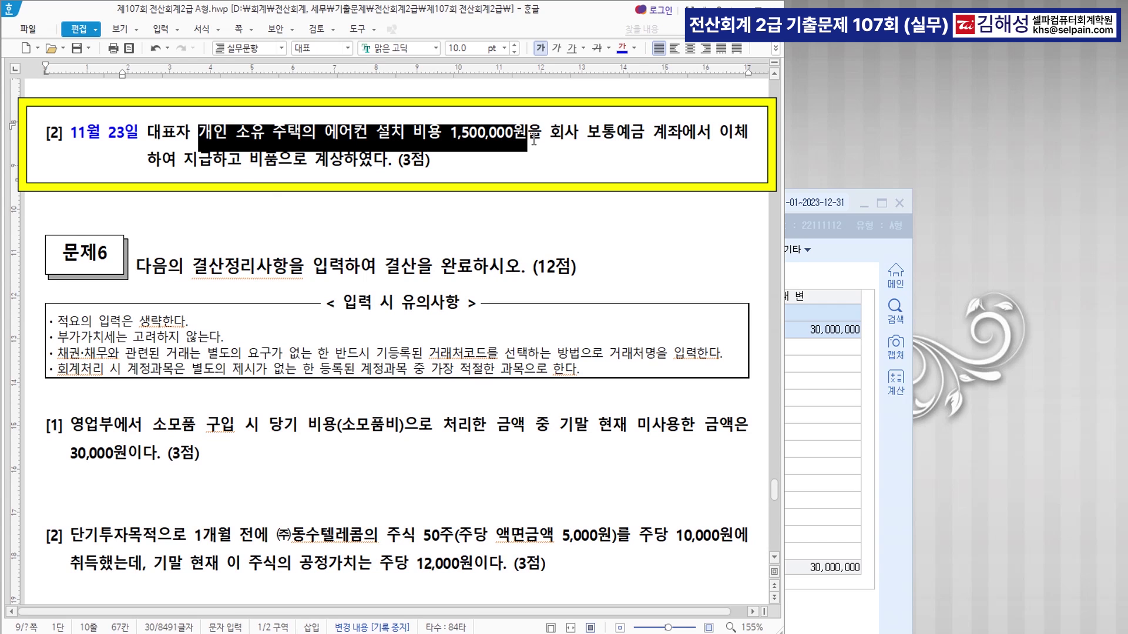
left_click(622, 48)
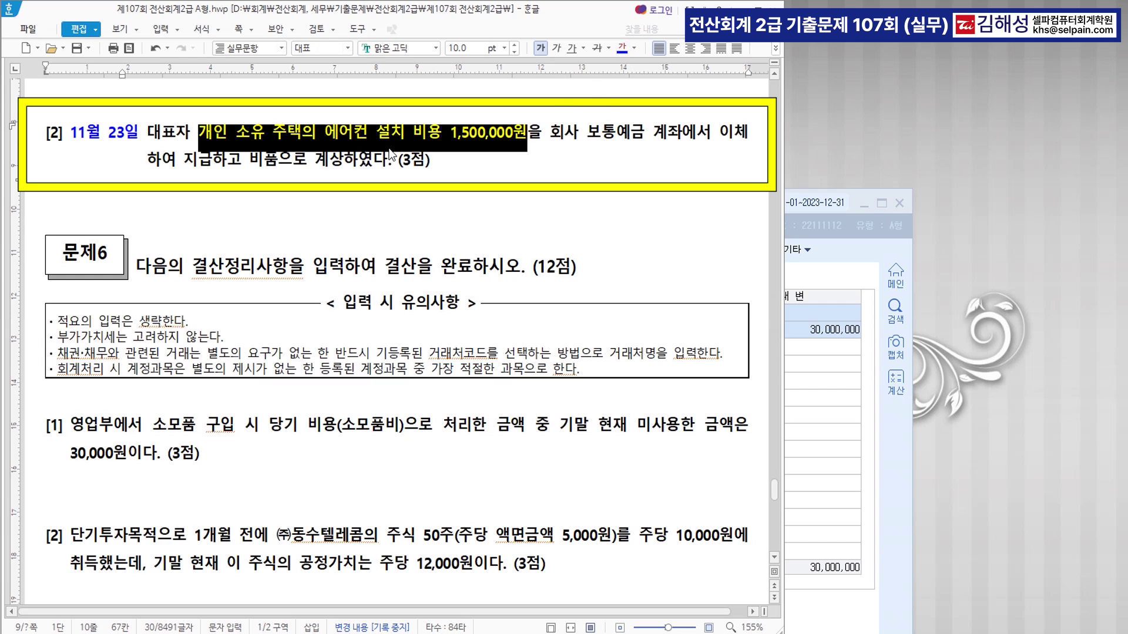
Apply strikethrough to "비품으로 계상" in question [2] of 문제5
left_click(296, 167)
left_click_drag(250, 160, 343, 162)
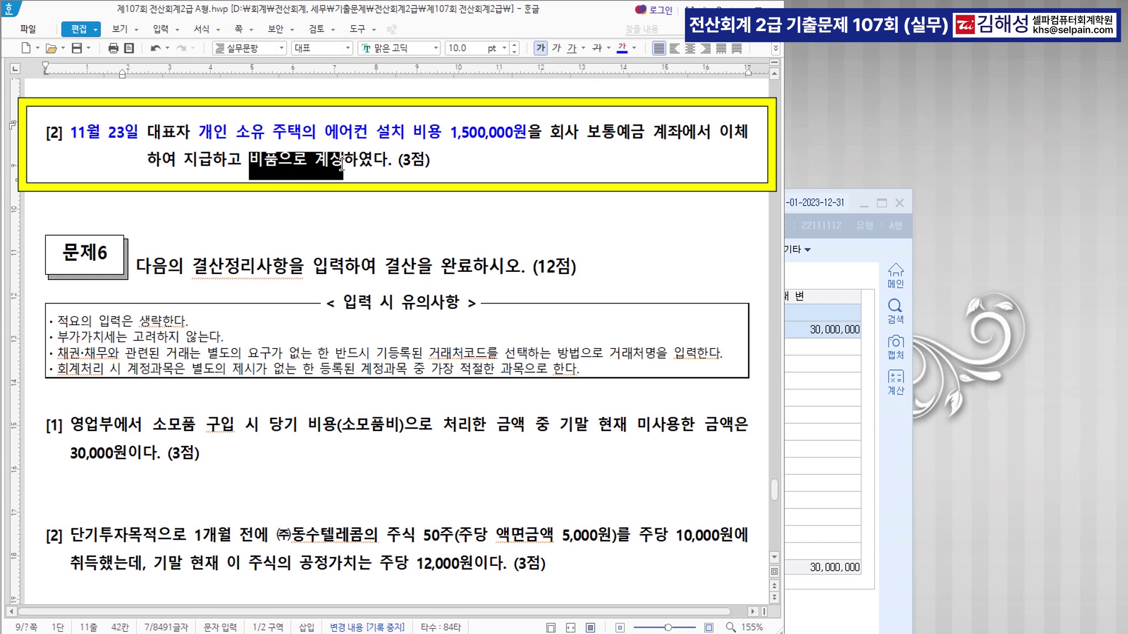
left_click(597, 50)
left_click(356, 207)
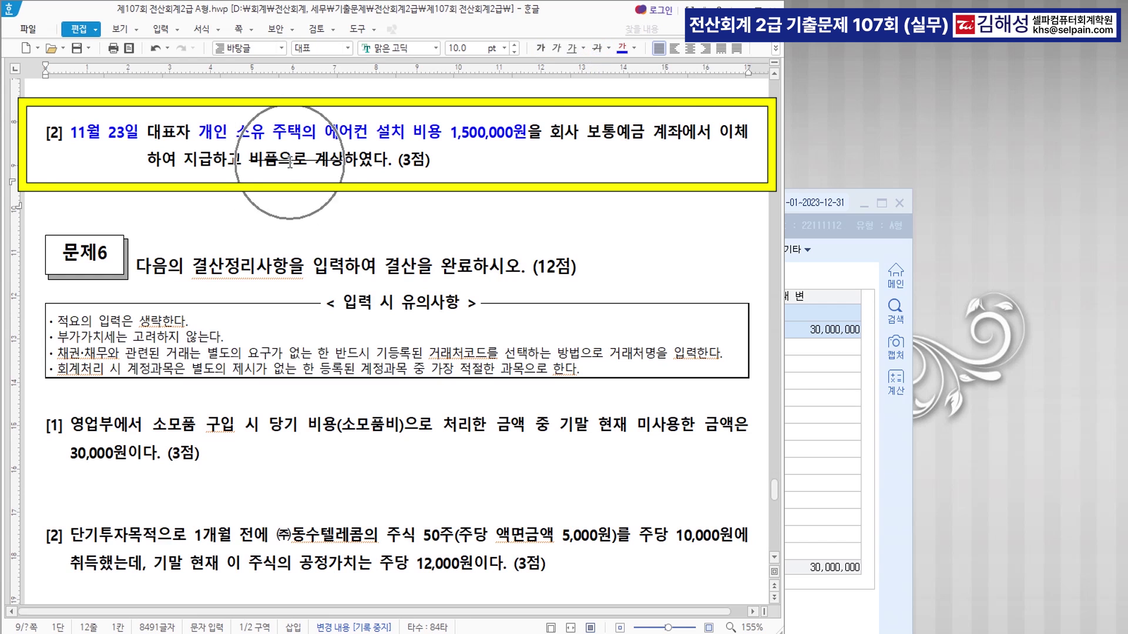
Insert ">>> 인출금" after "개인 소유" in question [2] of 문제5
left_click_drag(148, 131, 262, 136)
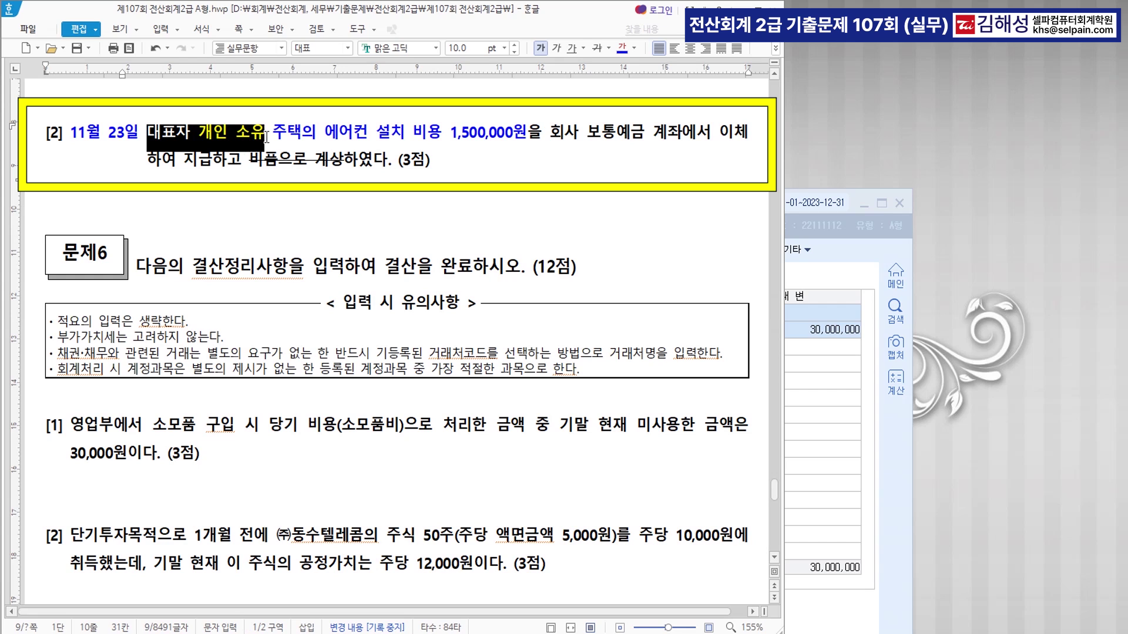
left_click(271, 136)
type(">>> ")
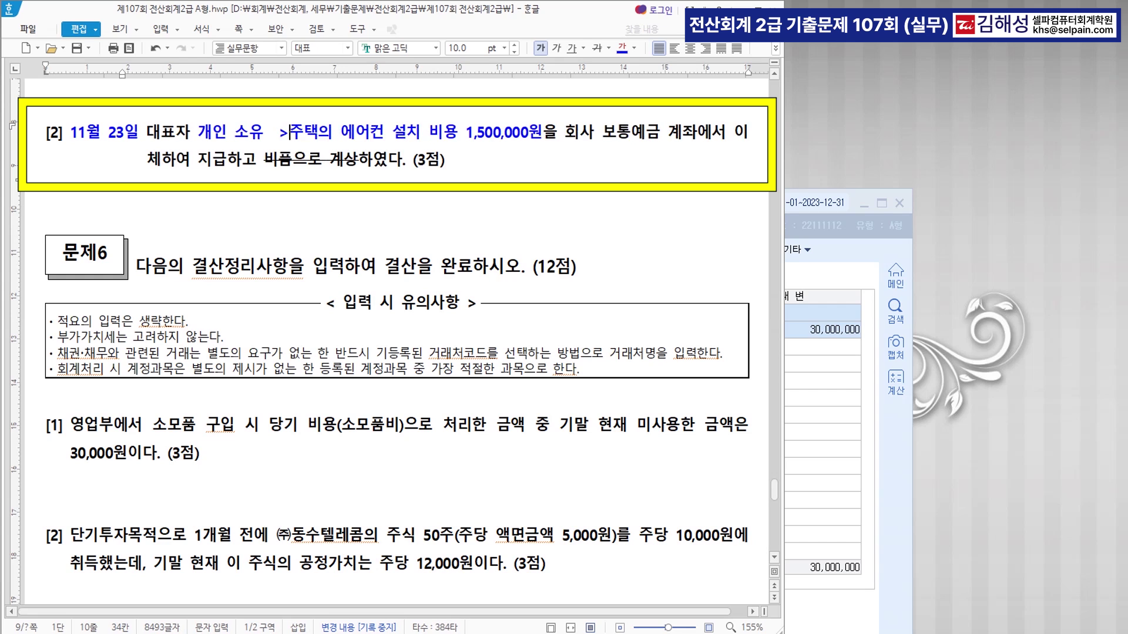
type("인출금")
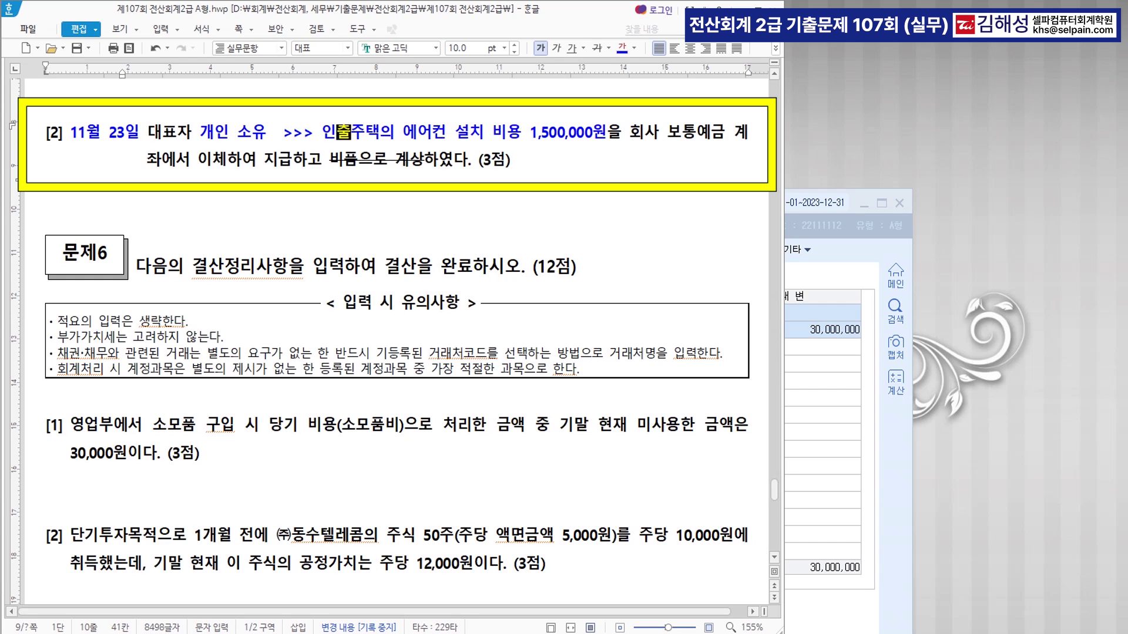
key("Return")
key("BackSpace")
key("BackSpace")
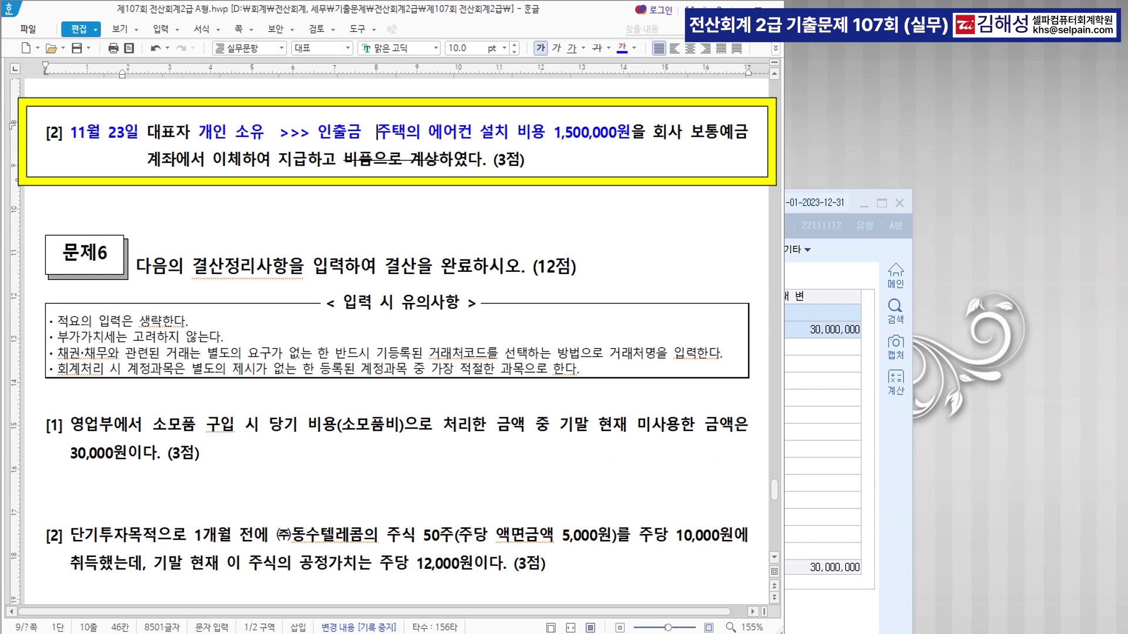
left_click(387, 176)
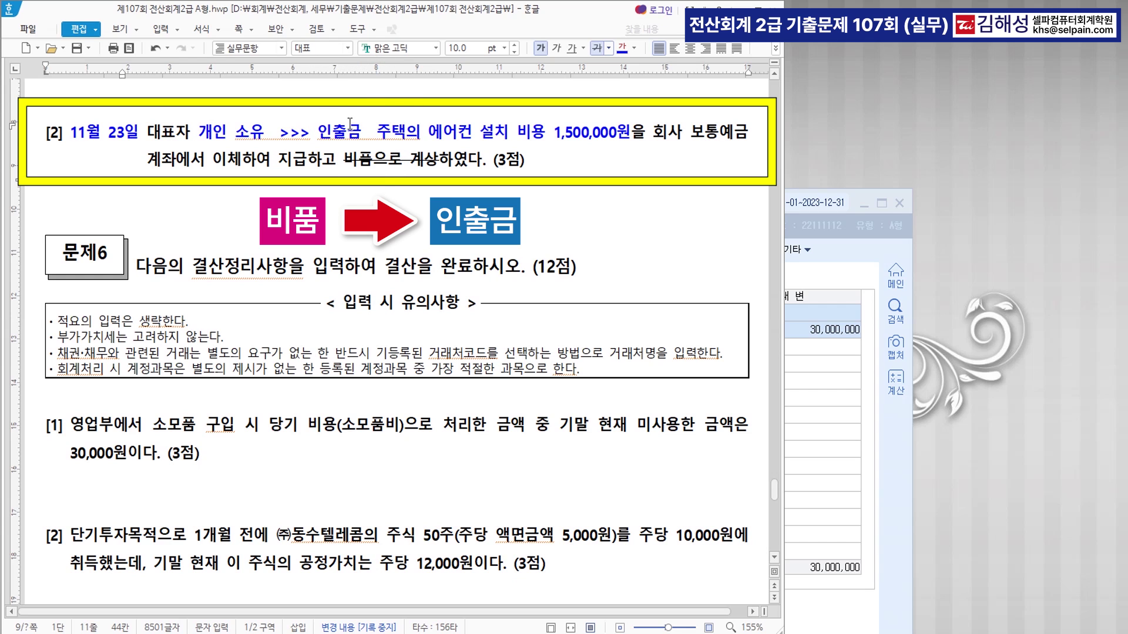
Switch to the 일반전표입력 window and bring up the vouchers dated November 23
left_click(827, 280)
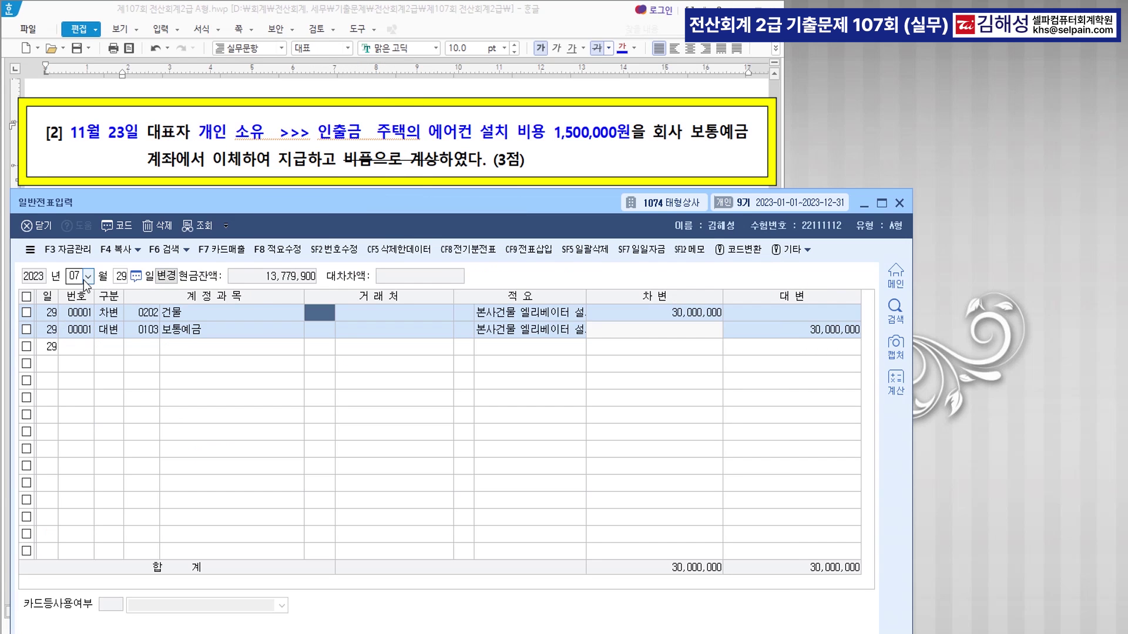
key("Escape")
key("Escape")
type("11")
key("Return")
type("23")
key("Return")
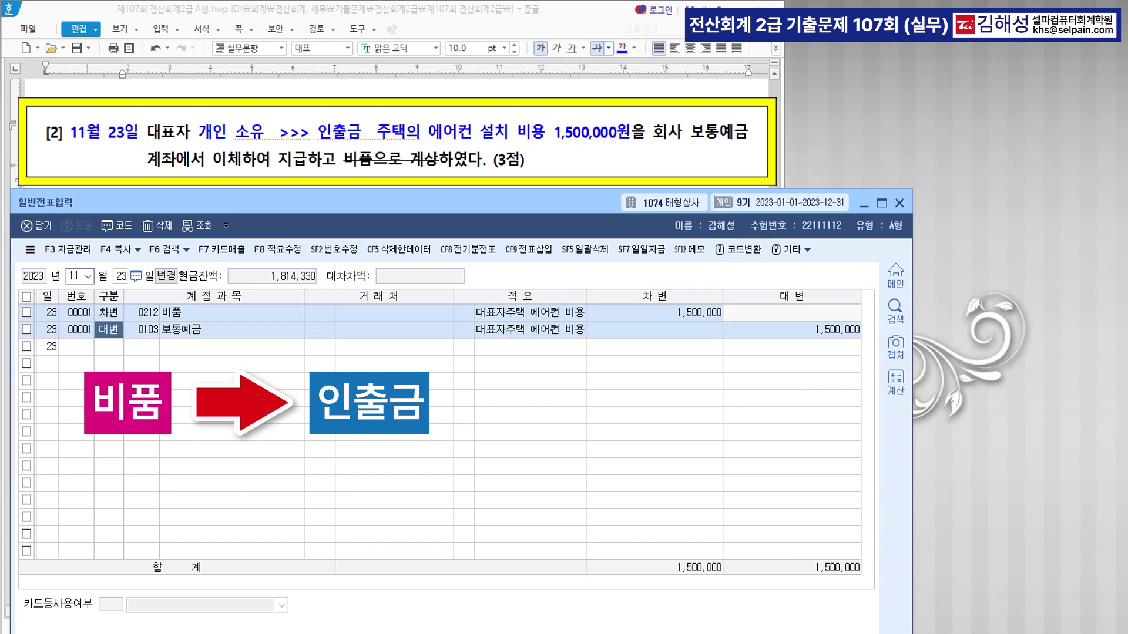
Change the debit account of the November 23 voucher to 인출금
key("Up")
key("Right")
type("인ㅊ")
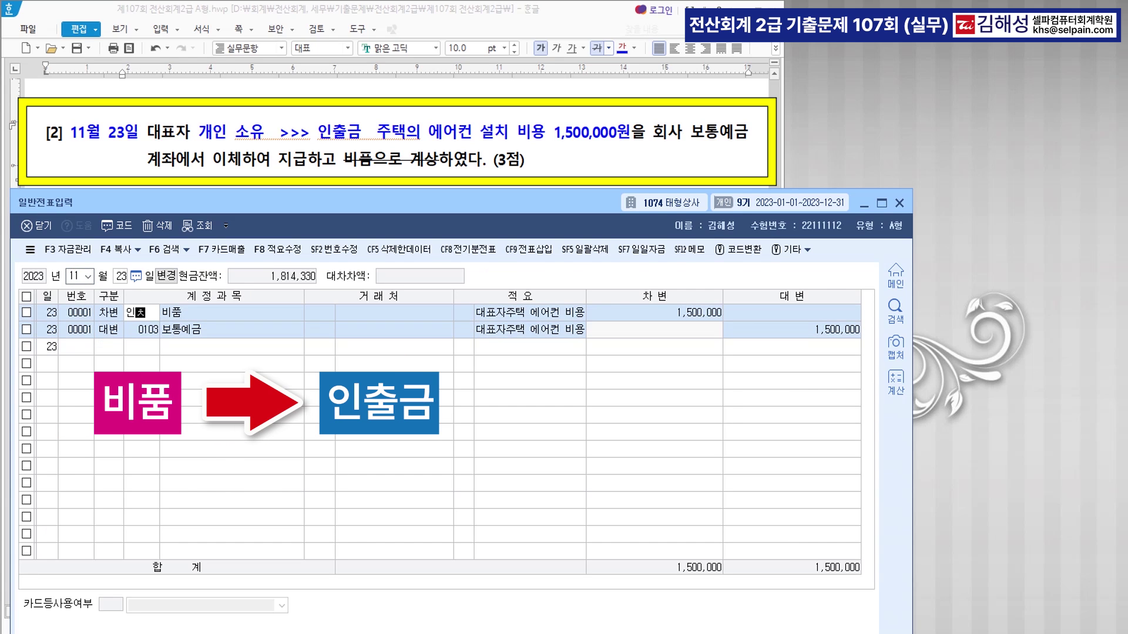
type("금")
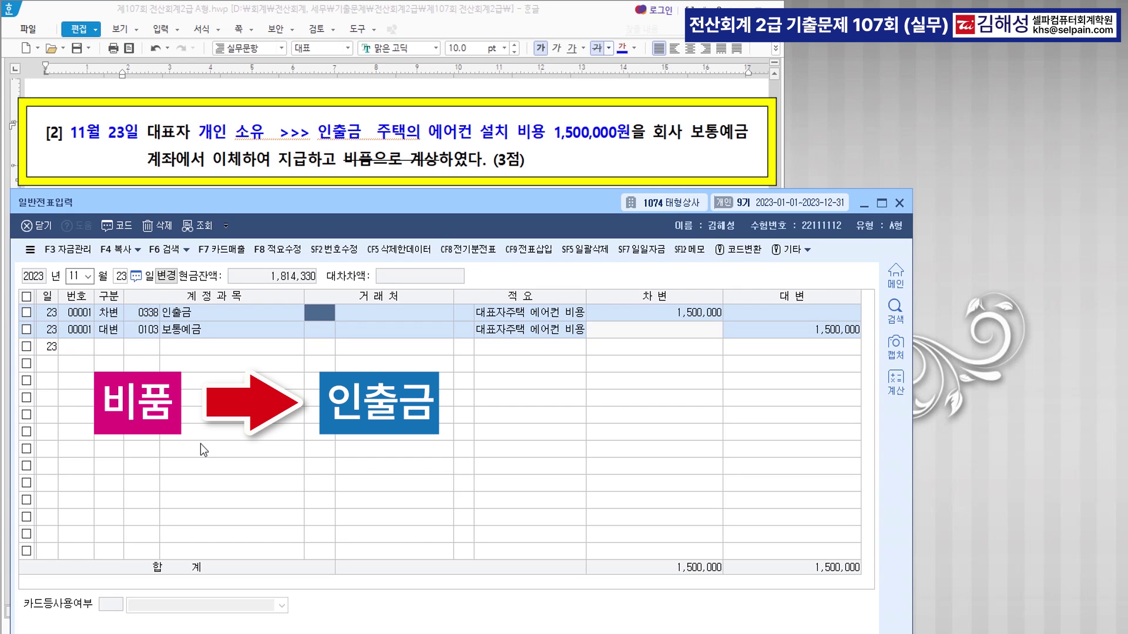
key("Down")
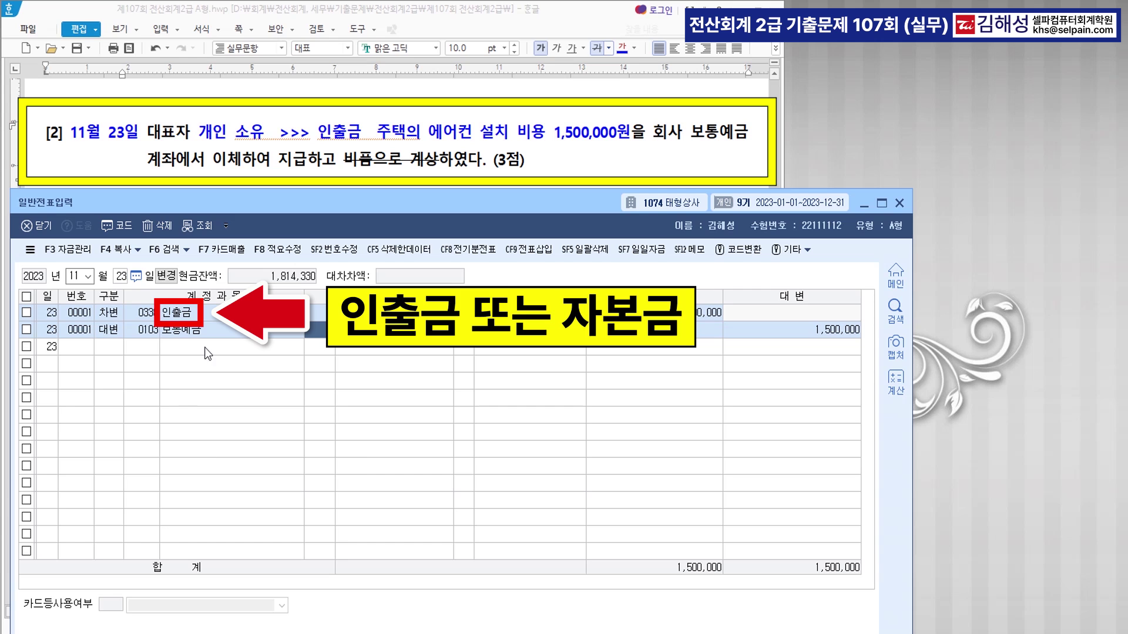
Switch to the 한글 exam document and color "소모품비)으로 처리", "미사용한 금액" and "30,000원" blue in question [1] of 문제6
left_click(376, 156)
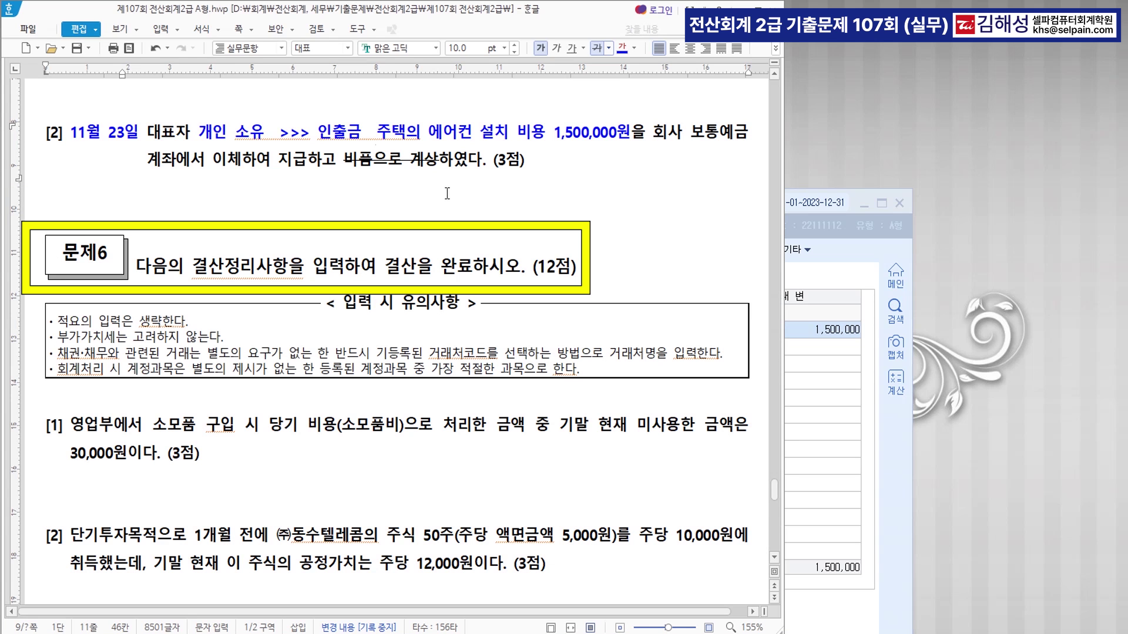
left_click_drag(388, 282, 415, 281)
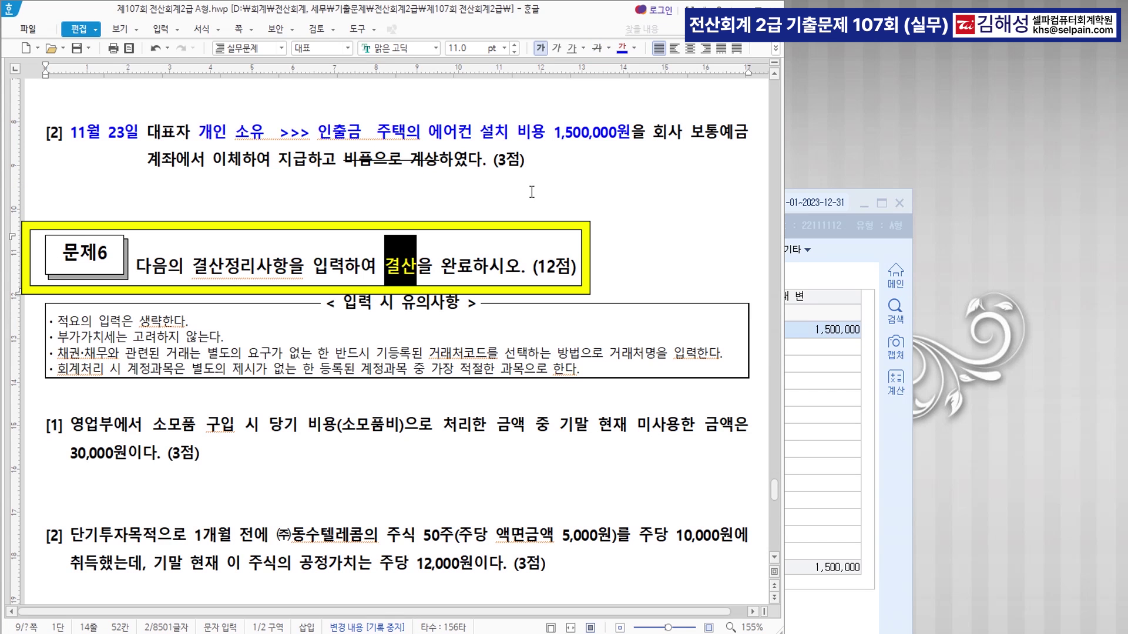
scroll(510, 254, "down", 5)
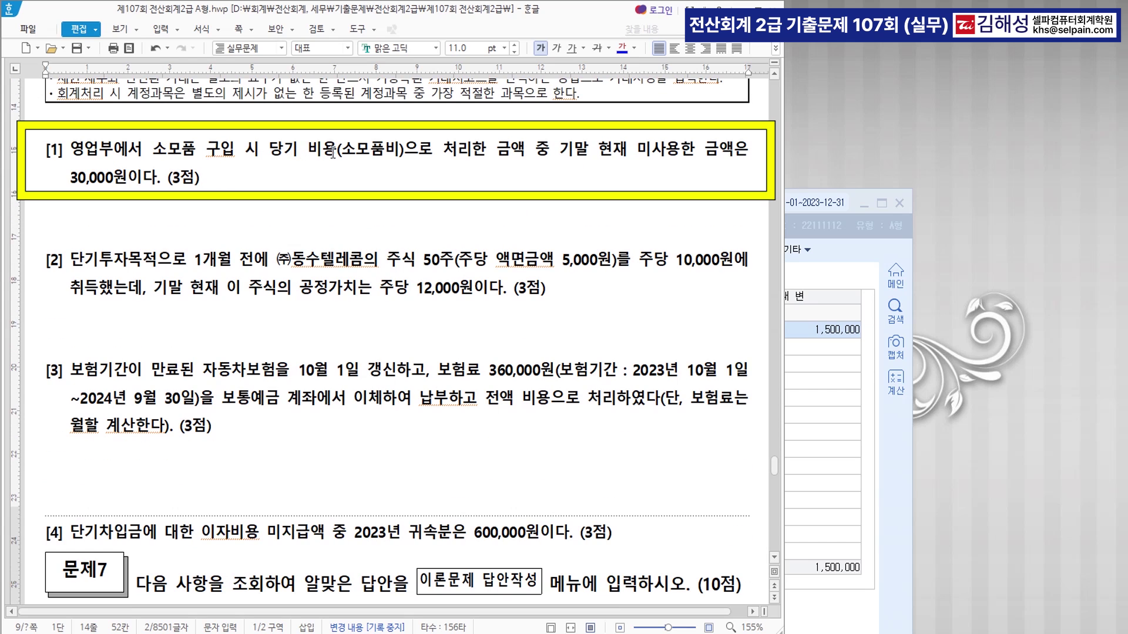
left_click_drag(341, 152, 399, 152)
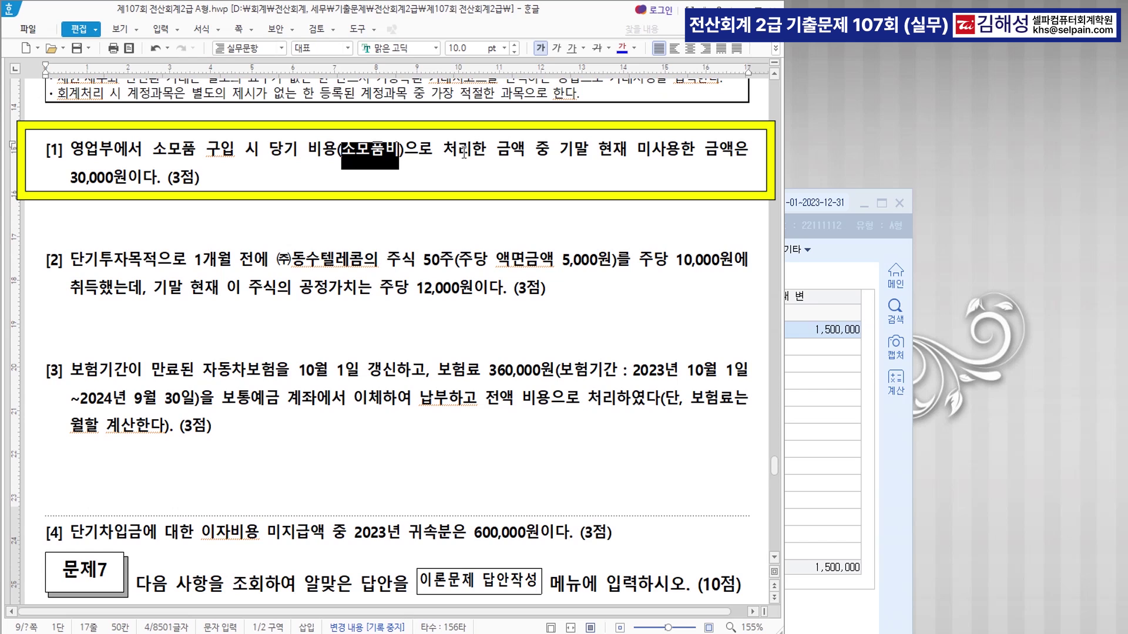
left_click(370, 151)
left_click_drag(344, 151, 471, 150)
left_click(623, 50)
left_click_drag(637, 152, 733, 152)
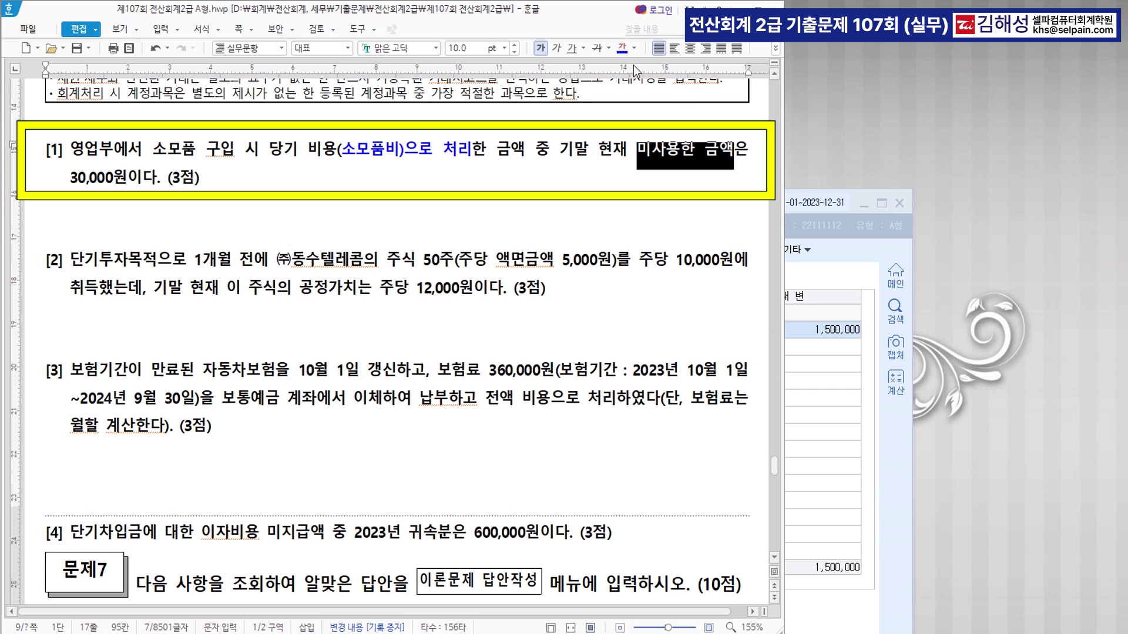
left_click(623, 50)
left_click_drag(71, 178, 126, 182)
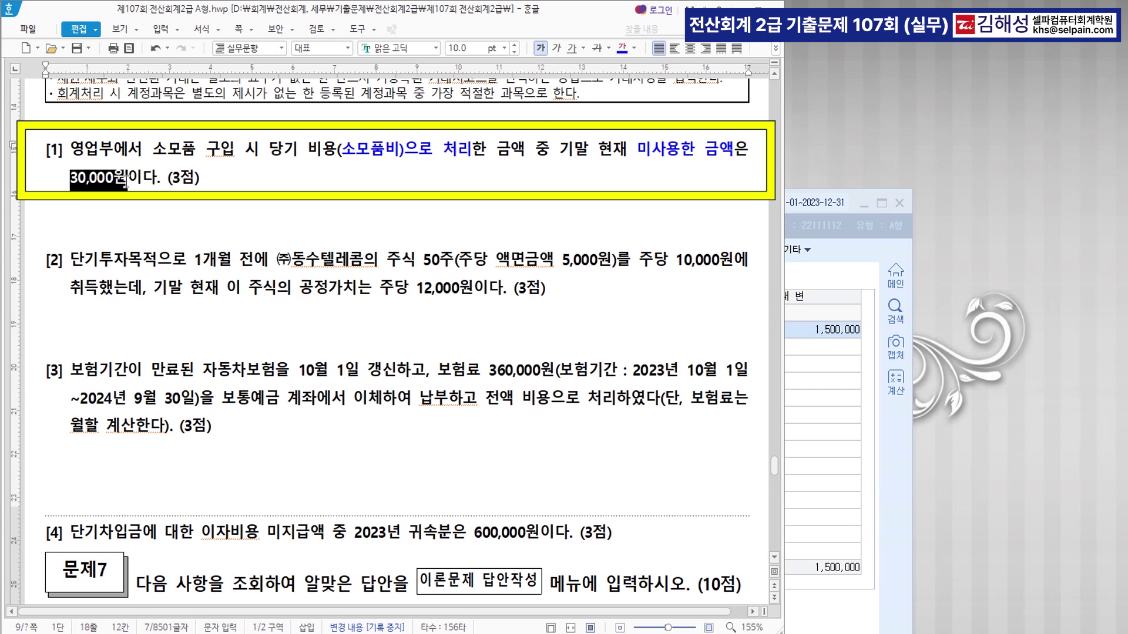
left_click(623, 51)
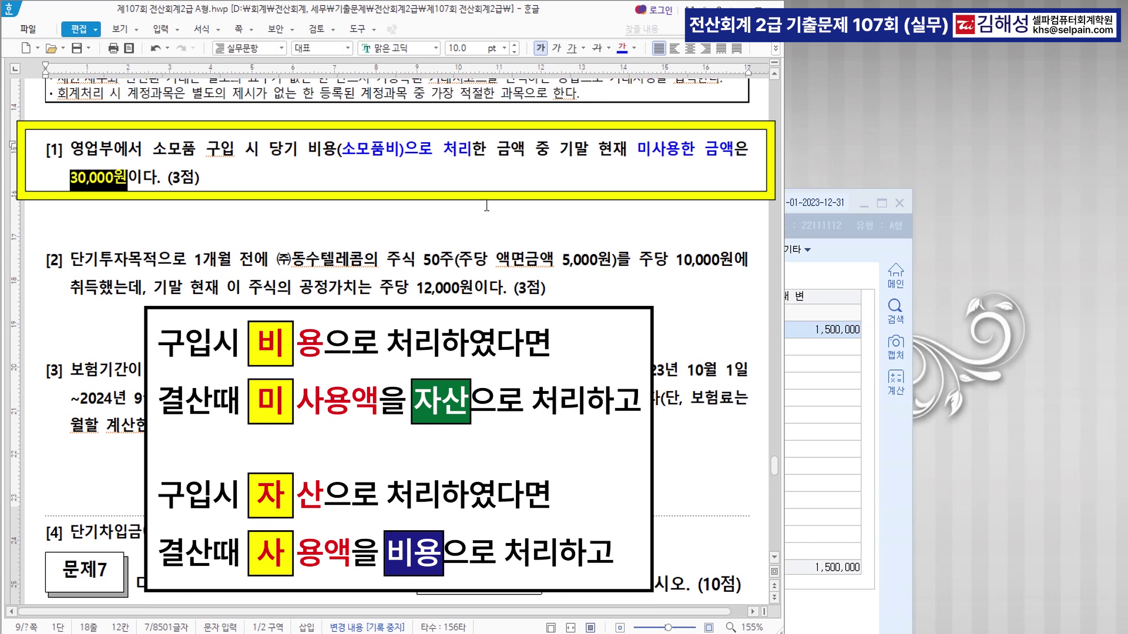
Write the note "소모품 >> 자산 >> 사용액" on the line below question [1] of 문제6
left_click(259, 215)
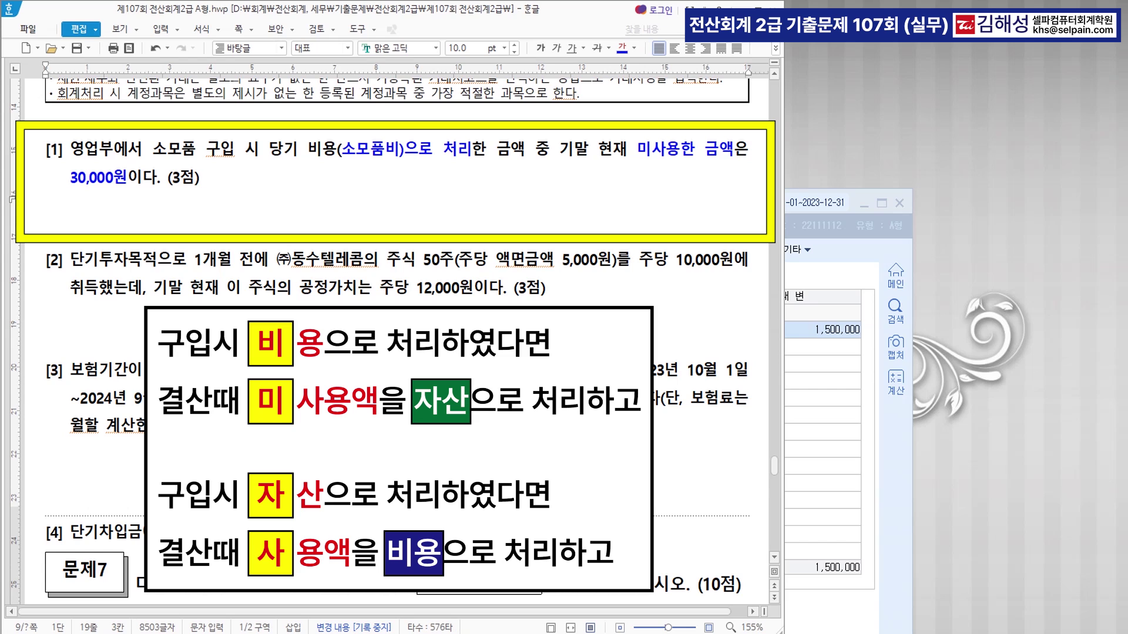
type("소모품")
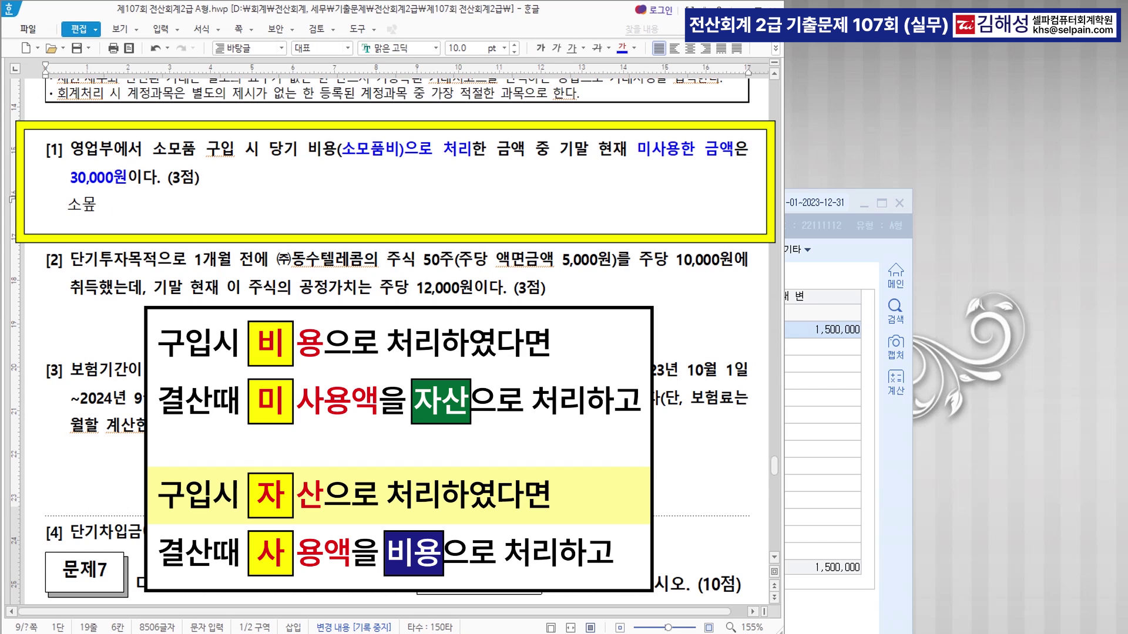
type("  >> ")
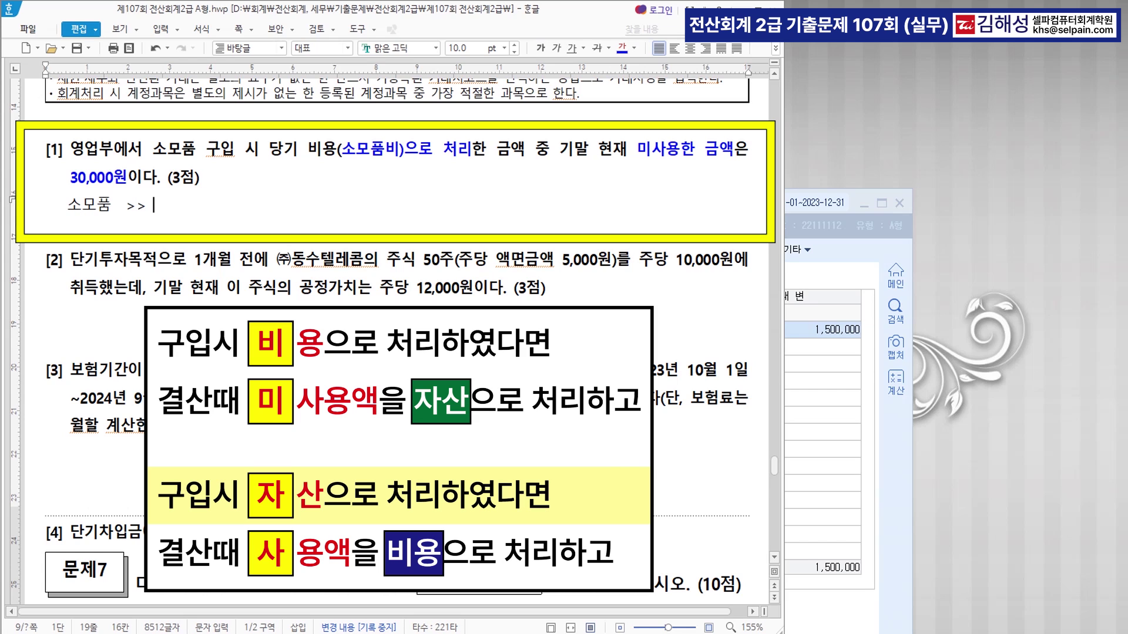
type("자산  >> 사용액")
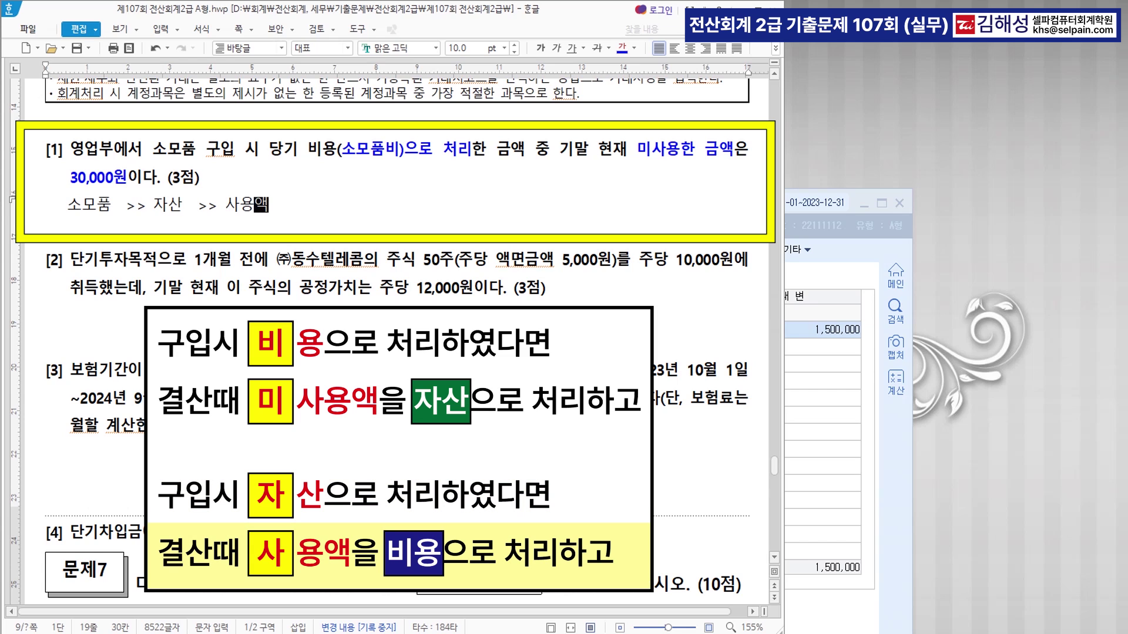
Add a second note line "소모품비 >>> 비용 >>> 미사용액" below the first one and select its word "소모품비"
key("Return")
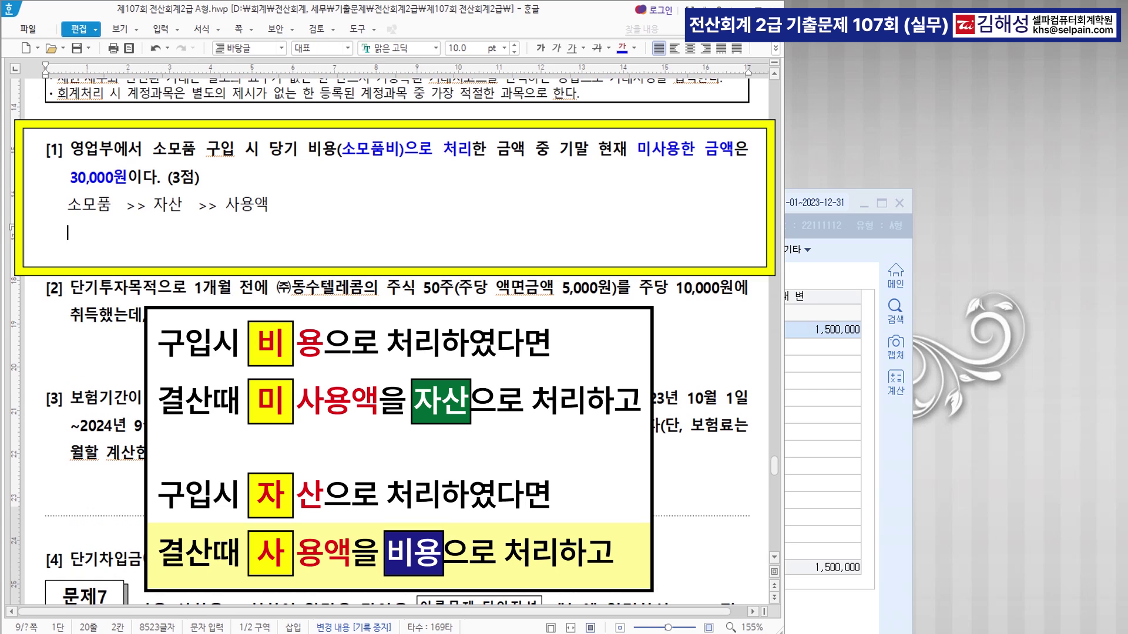
type("소모품비  ")
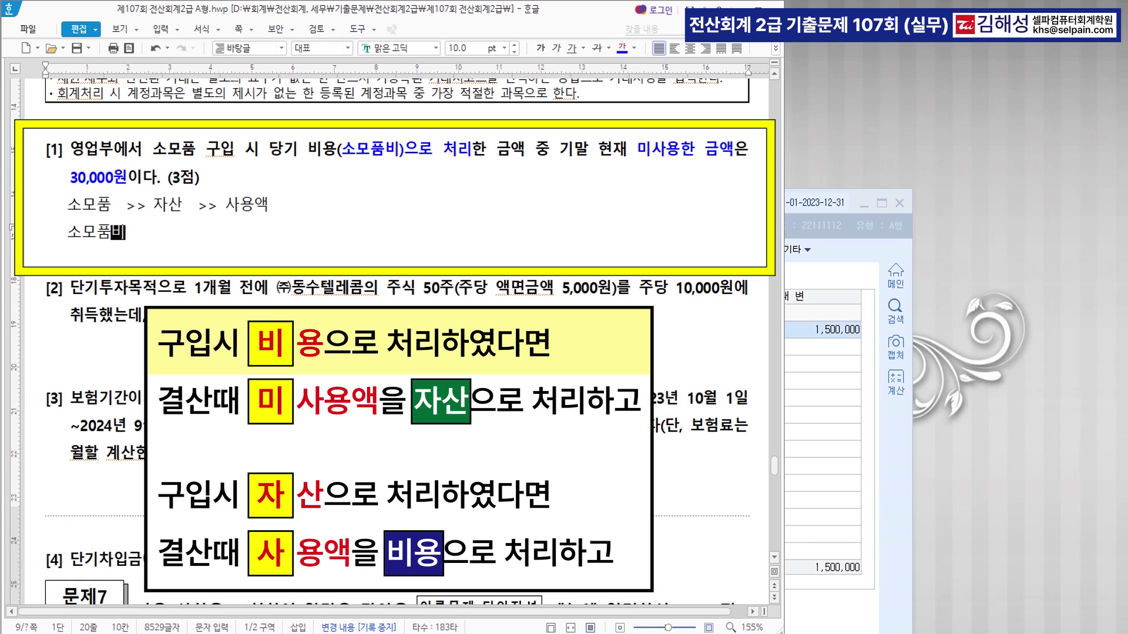
type(">>> 비용  ")
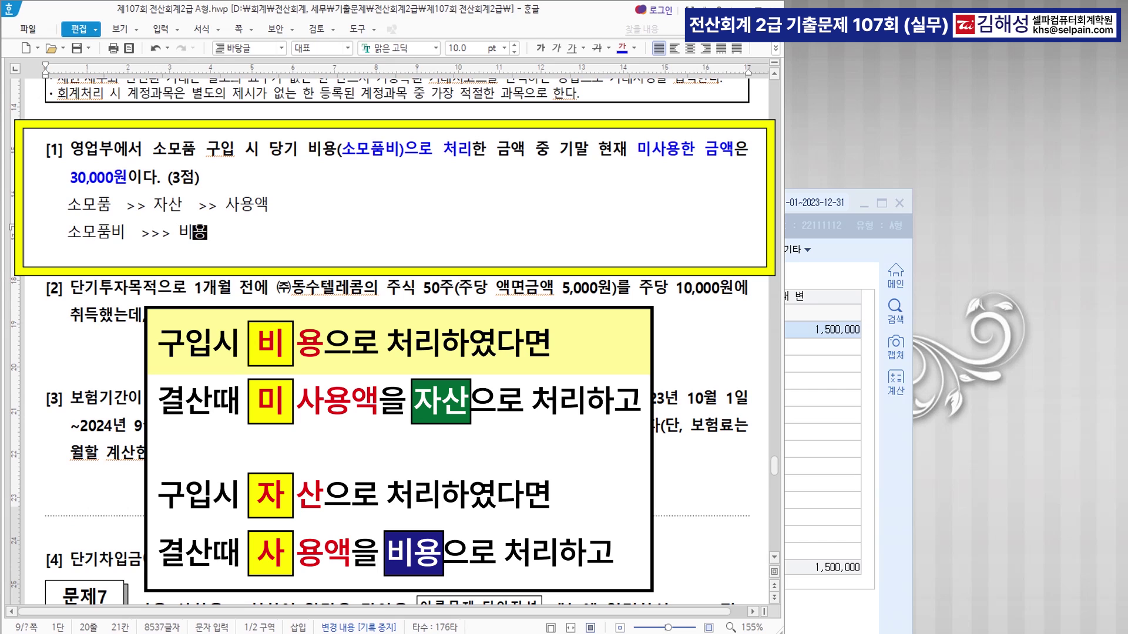
type(">>> 미사용액")
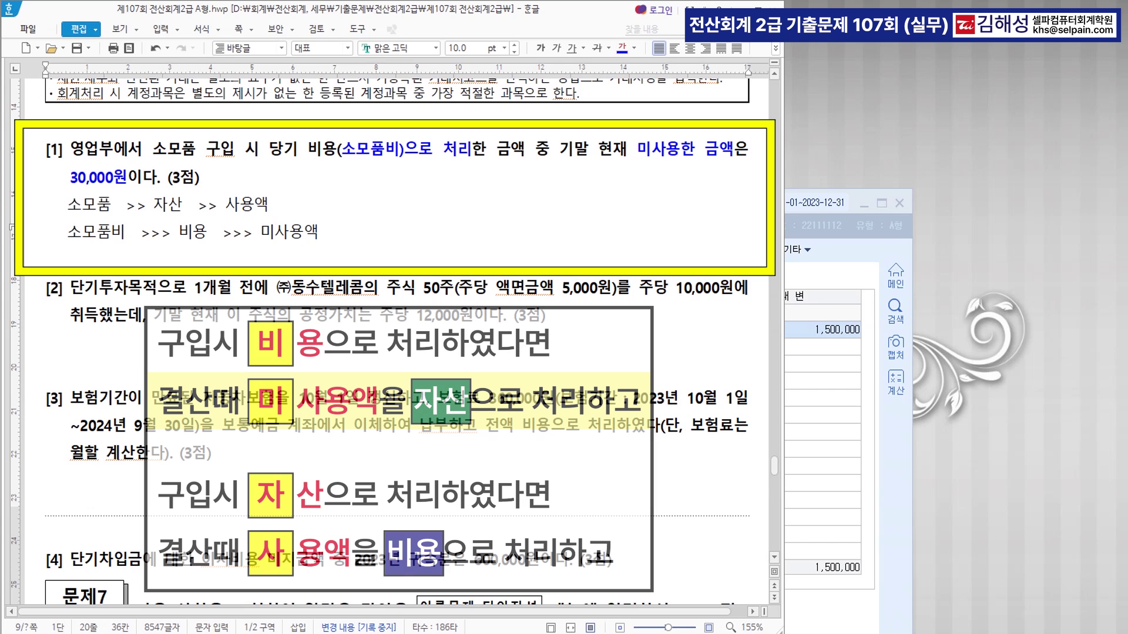
left_click_drag(68, 207, 122, 232)
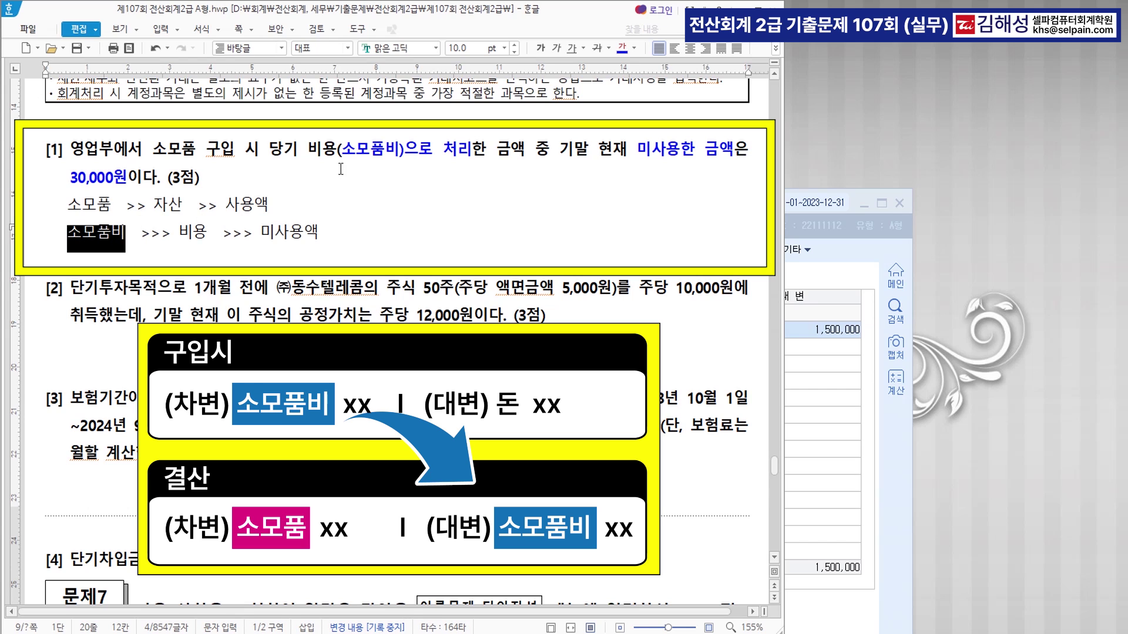
Make the whole note line "소모품비 >>> 비용 >>> 미사용액" under question [1] bold and blue
left_click_drag(69, 232, 331, 243)
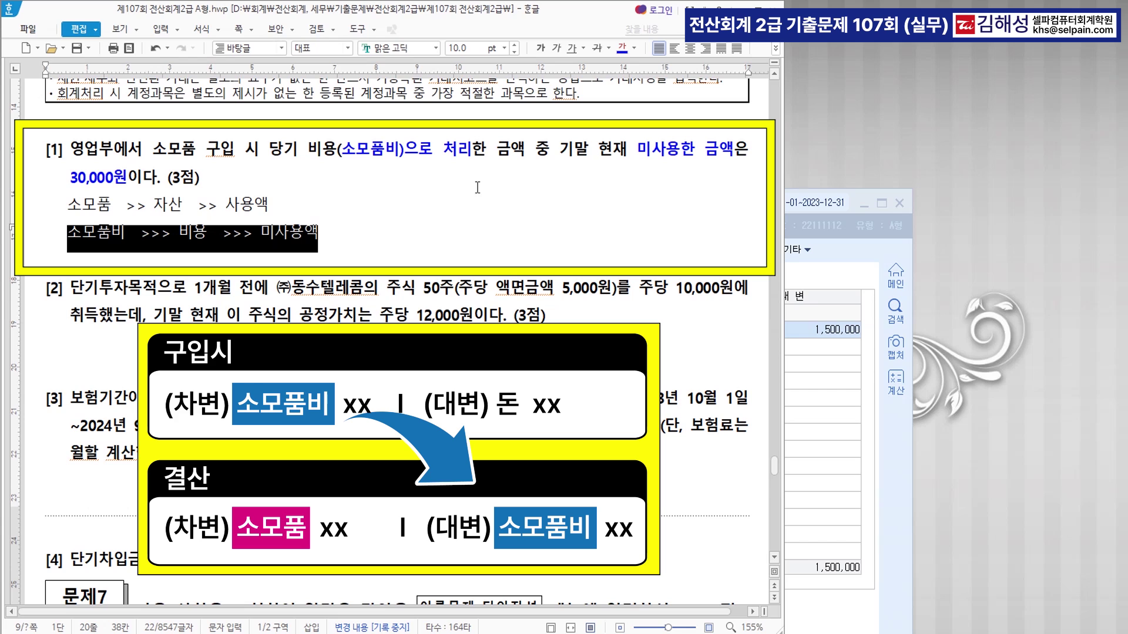
key("ctrl+m")
key("b")
key("ctrl+b")
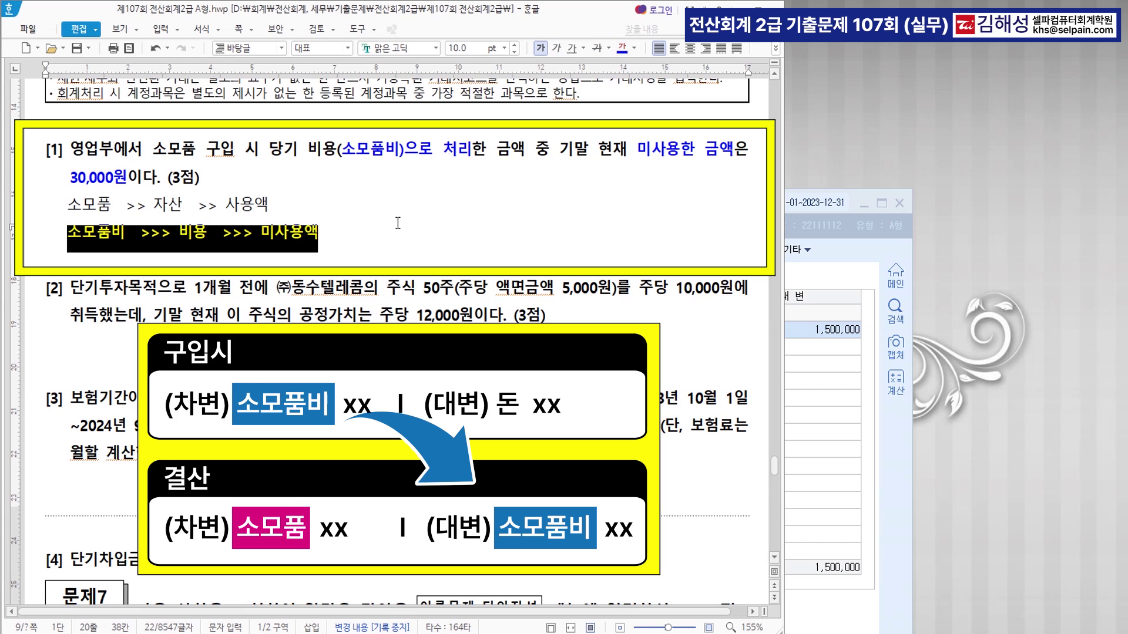
left_click(400, 224)
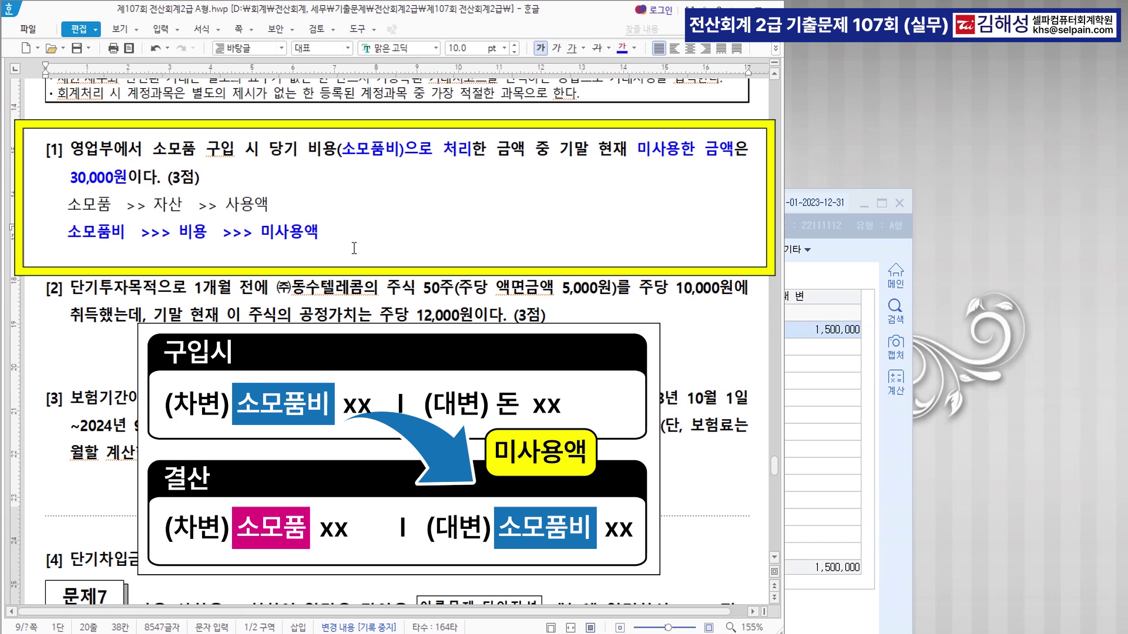
Append ">>> 대변으로" to the 소모품비 note line and ">> 대변으로" to the 소모품 note line above it
type(">>>대변으로")
key("Left")
key("Left")
key("Left")
key("Left")
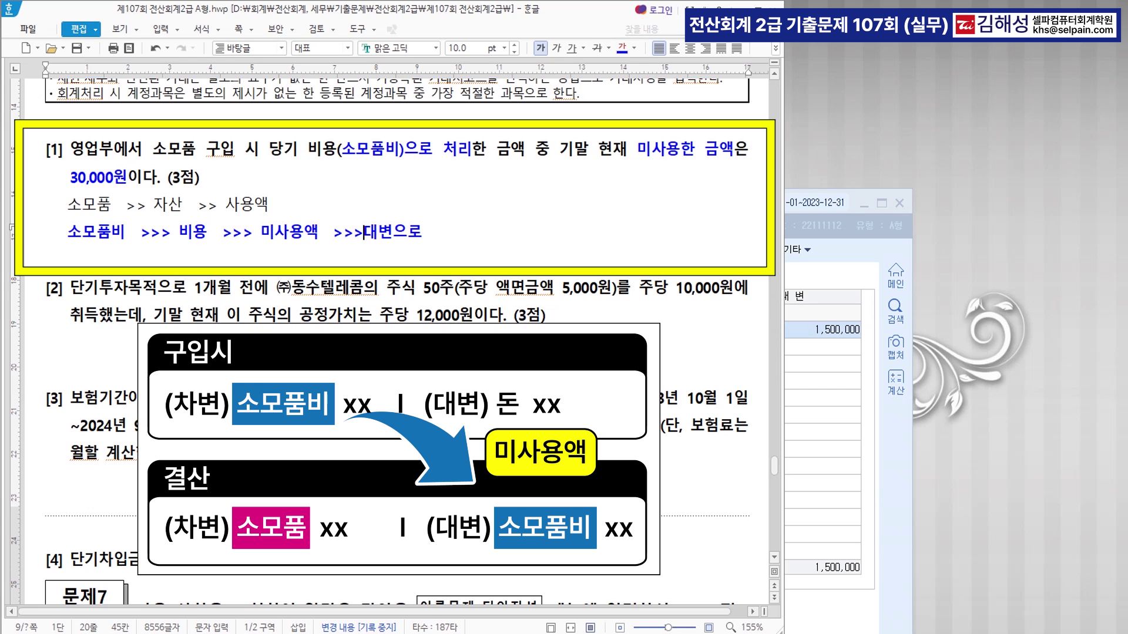
left_click(300, 205)
type(">> ")
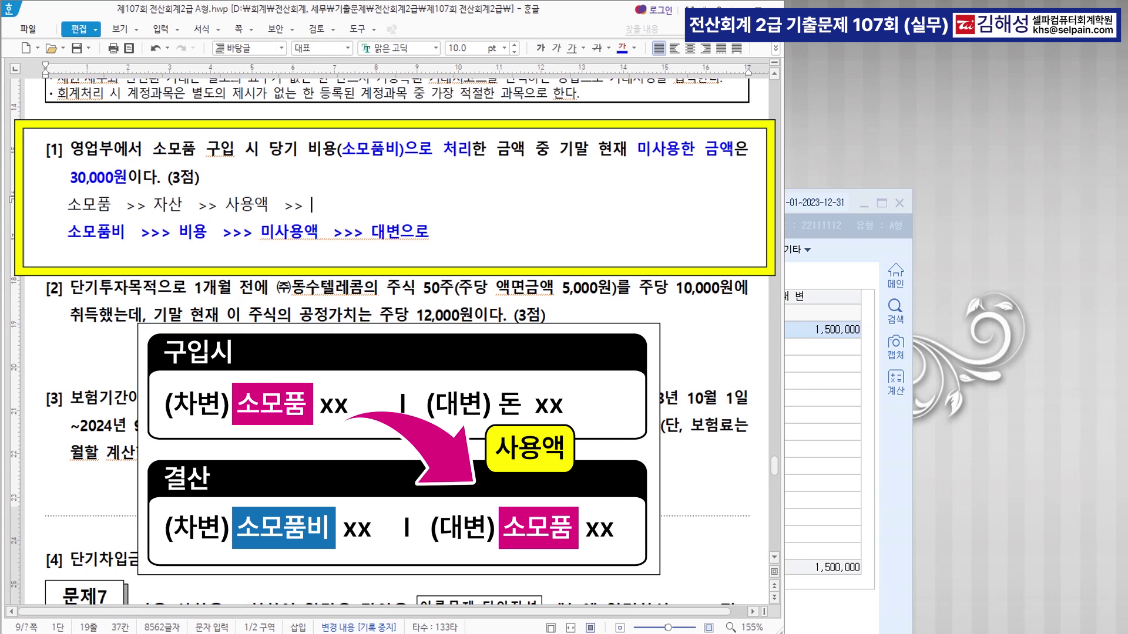
type("대벼ㄴ으로")
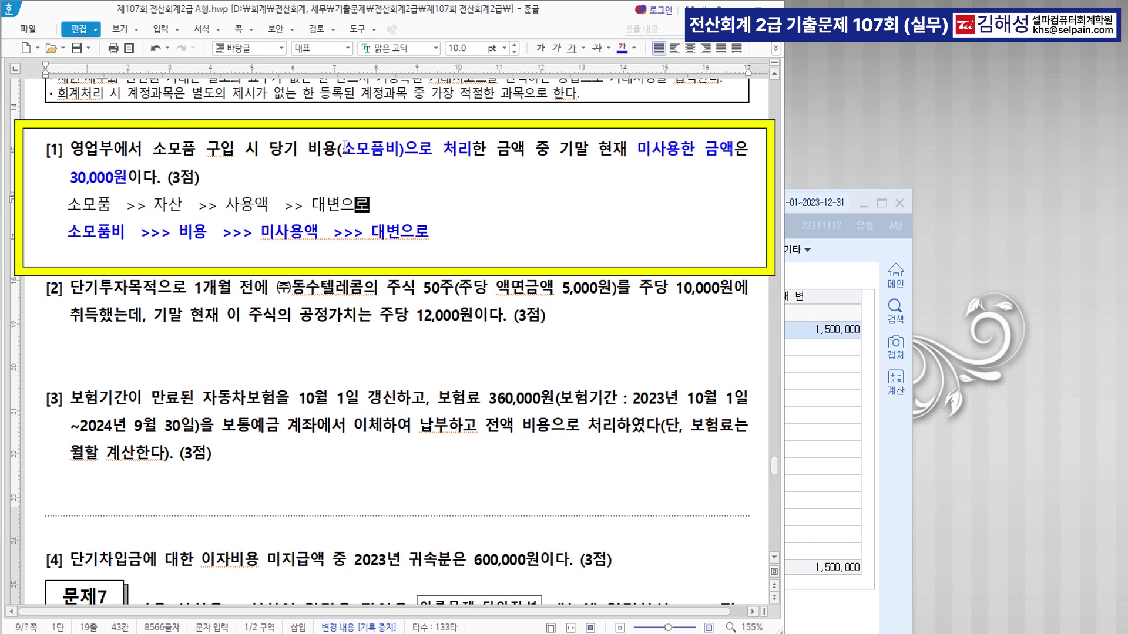
Select "소모품비" in question [1], then switch to 일반전표입력 and set the voucher date to December 31
left_click_drag(343, 148, 397, 147)
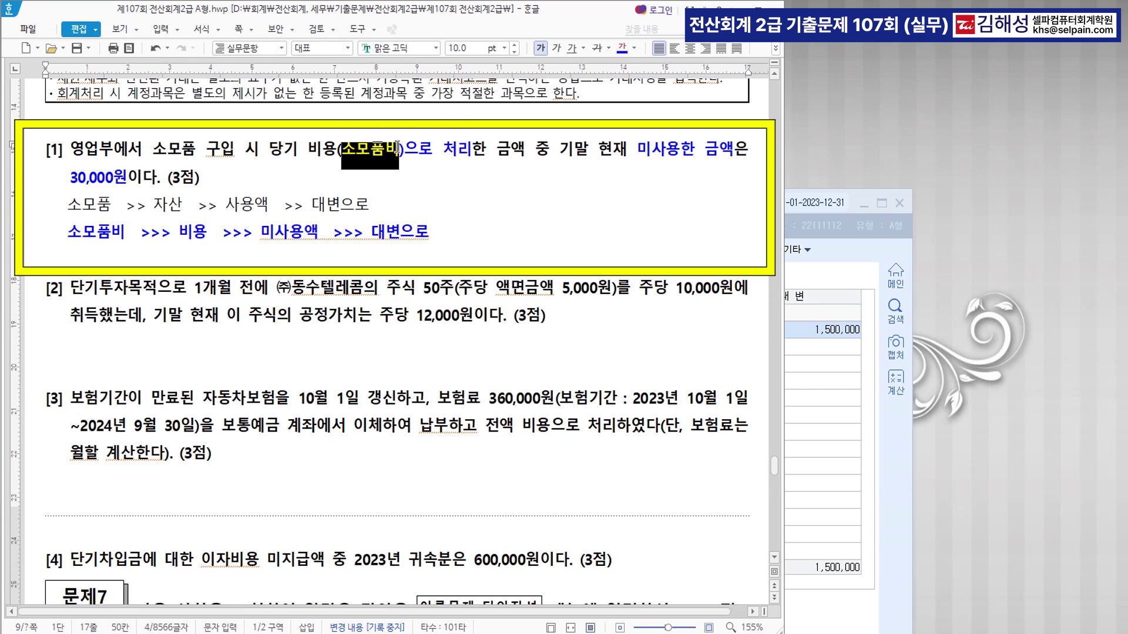
left_click(804, 376)
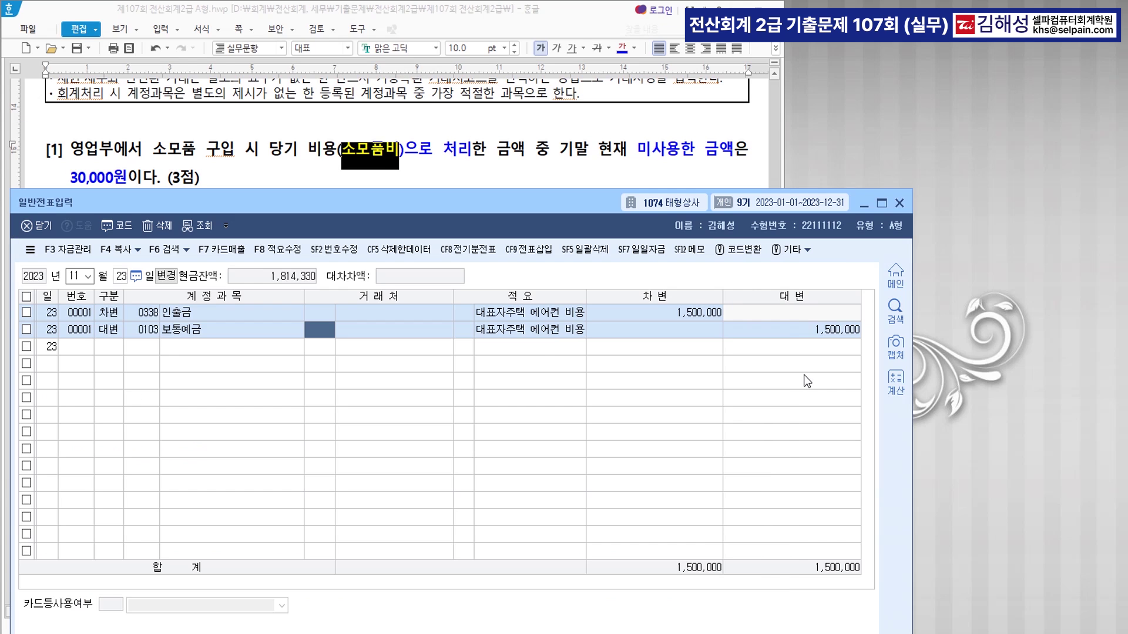
left_click(119, 278)
type("1231")
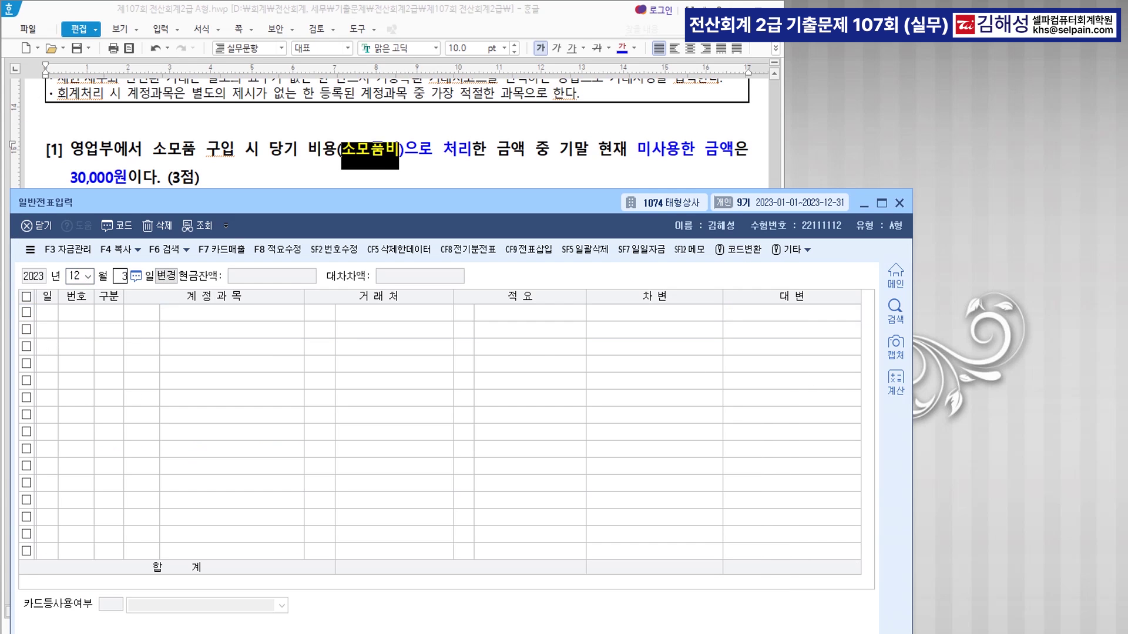
key("Return")
Enter a credit line on December 31 for account 0830 소모품비 (판매관리비) with the amount 30,000
type("4")
key("Return")
type("소모")
key("Return")
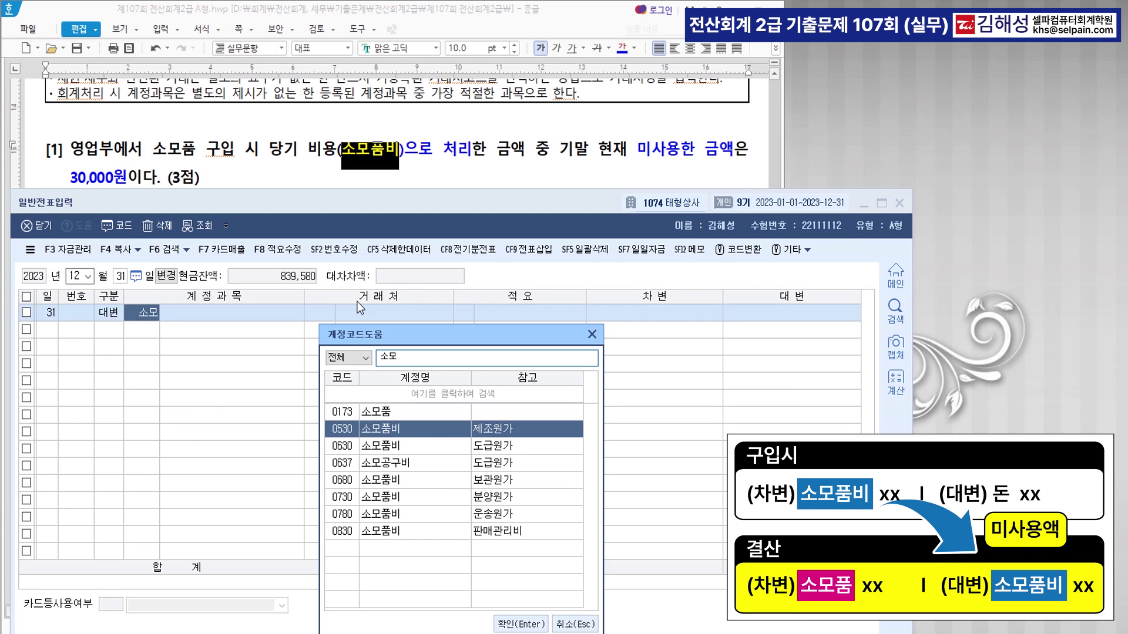
key("Down")
key("Down")
key("Down")
key("Down")
key("Down")
key("Down")
key("Return")
key("Return")
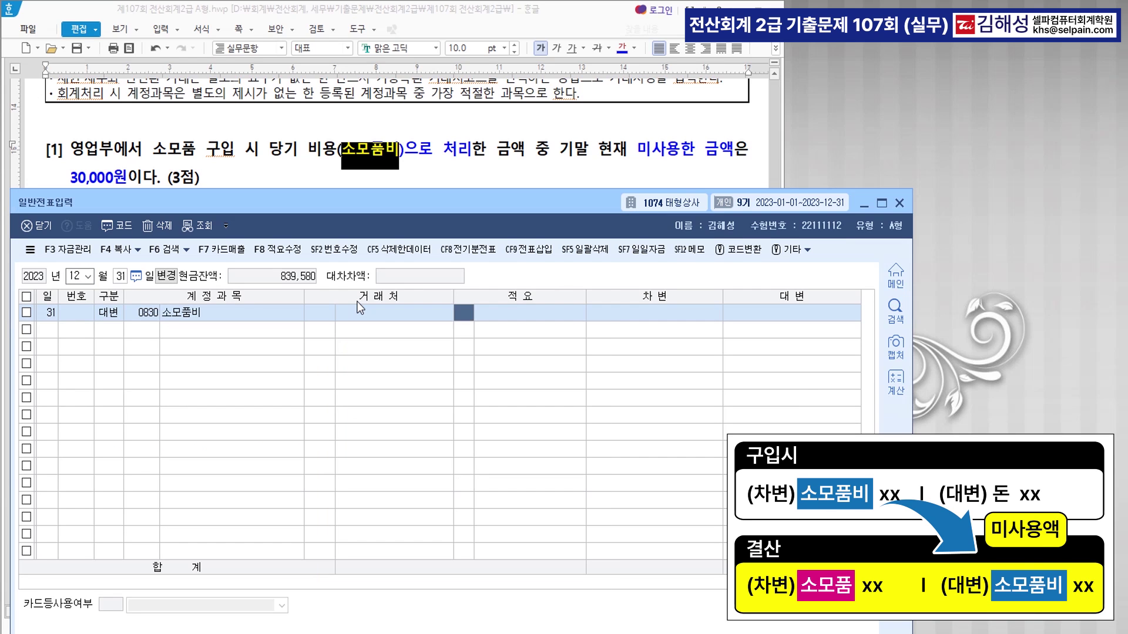
key("Return")
key("Return")
type("300000")
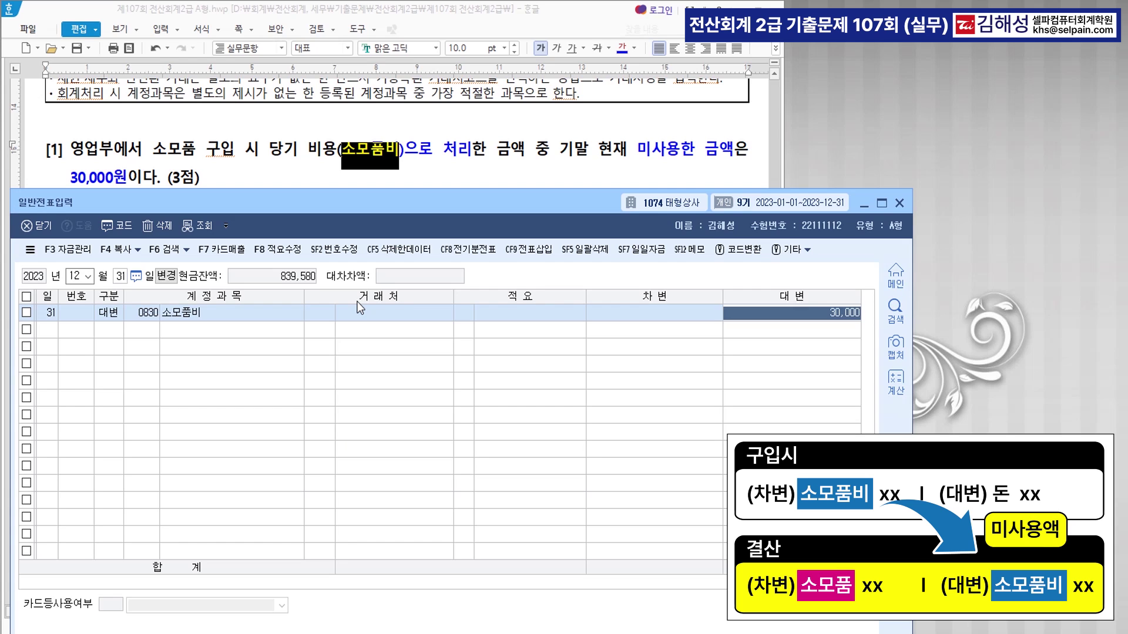
Add the matching debit line for account 0173 소모품 with the amount 30,000 and complete the voucher
key("Return")
key("Return")
type("소모품")
key("Return")
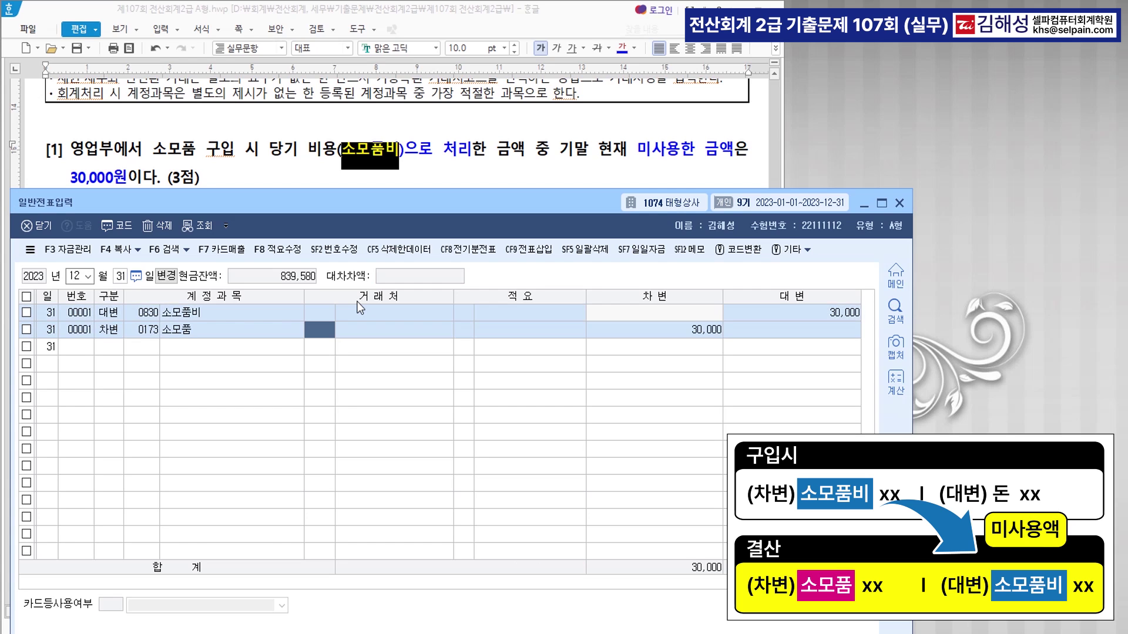
key("Return")
key("Return")
key("Return")
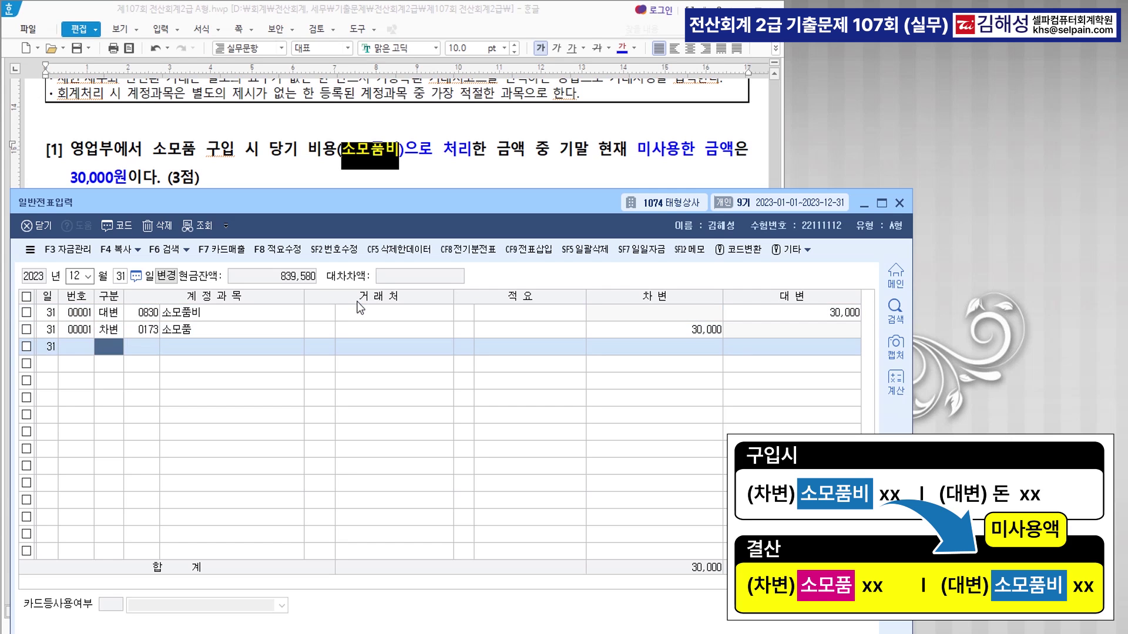
Switch to the 한글 exam document, write the mnemonic "비 미 자 사" after "(3점)" in question [1] and color it blue
left_click(349, 183)
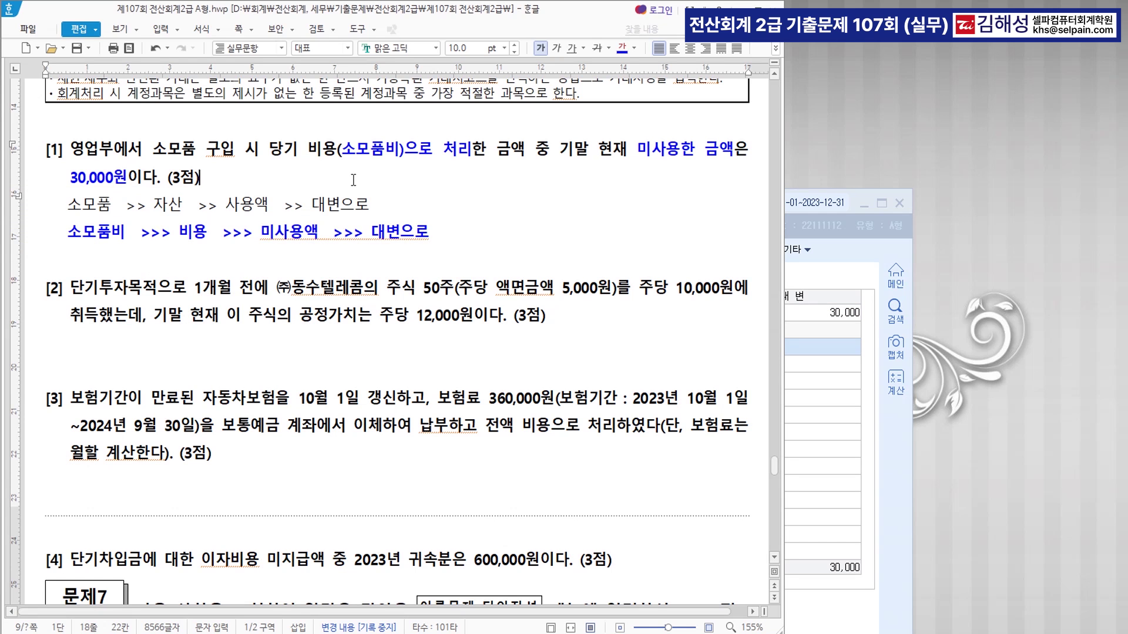
type("비 미")
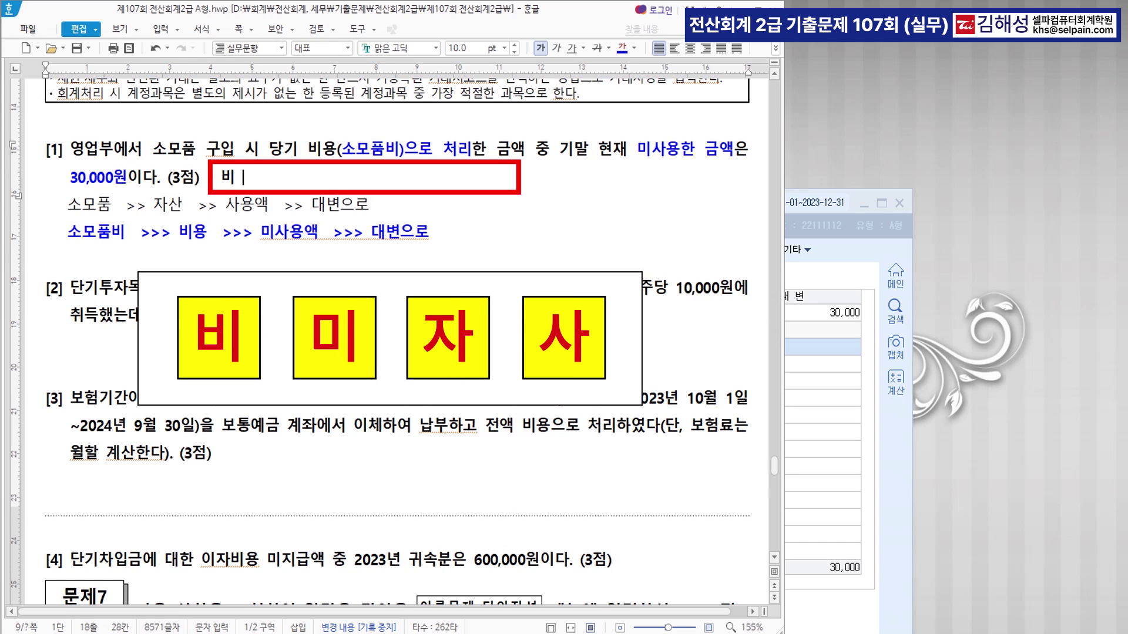
type(" 잣")
key("BackSpace")
type("사")
left_click_drag(221, 177, 299, 183)
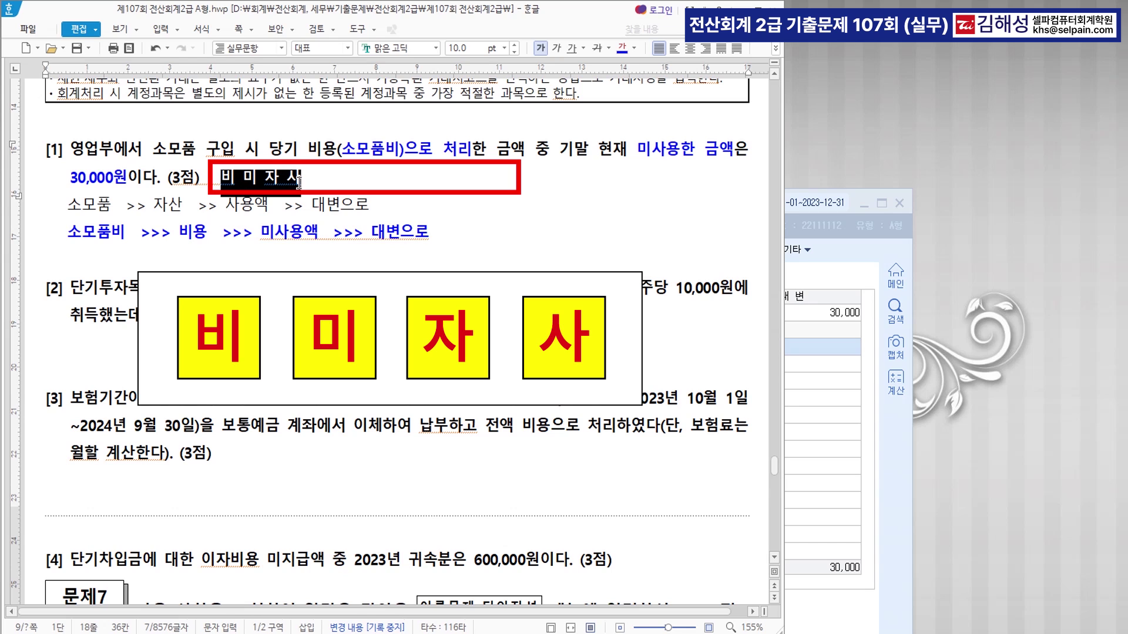
left_click(624, 50)
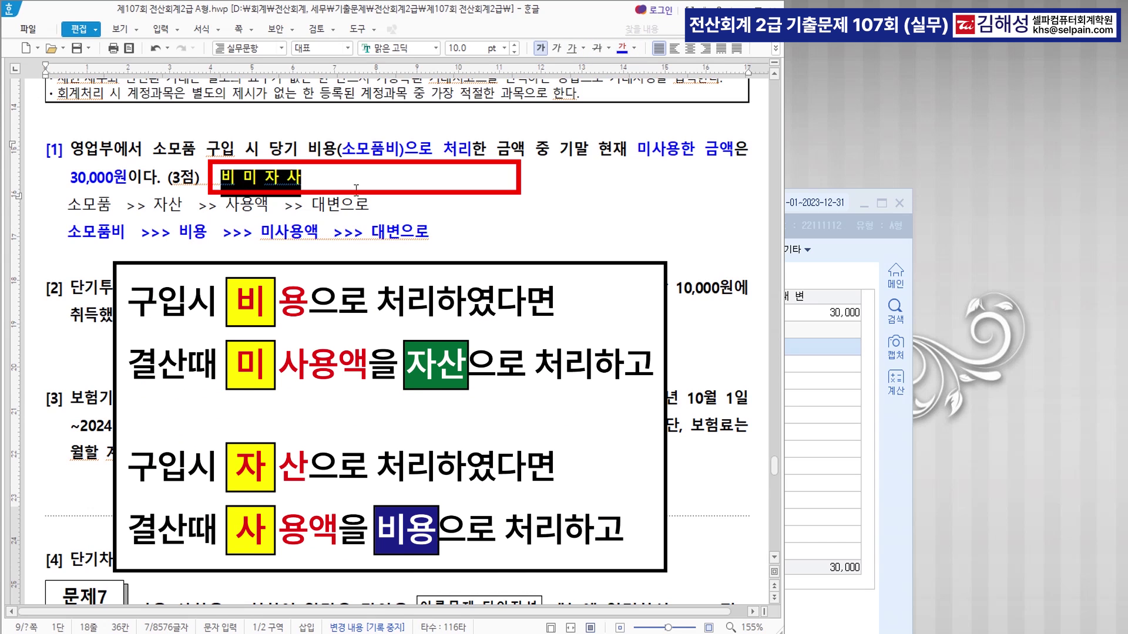
left_click(356, 189)
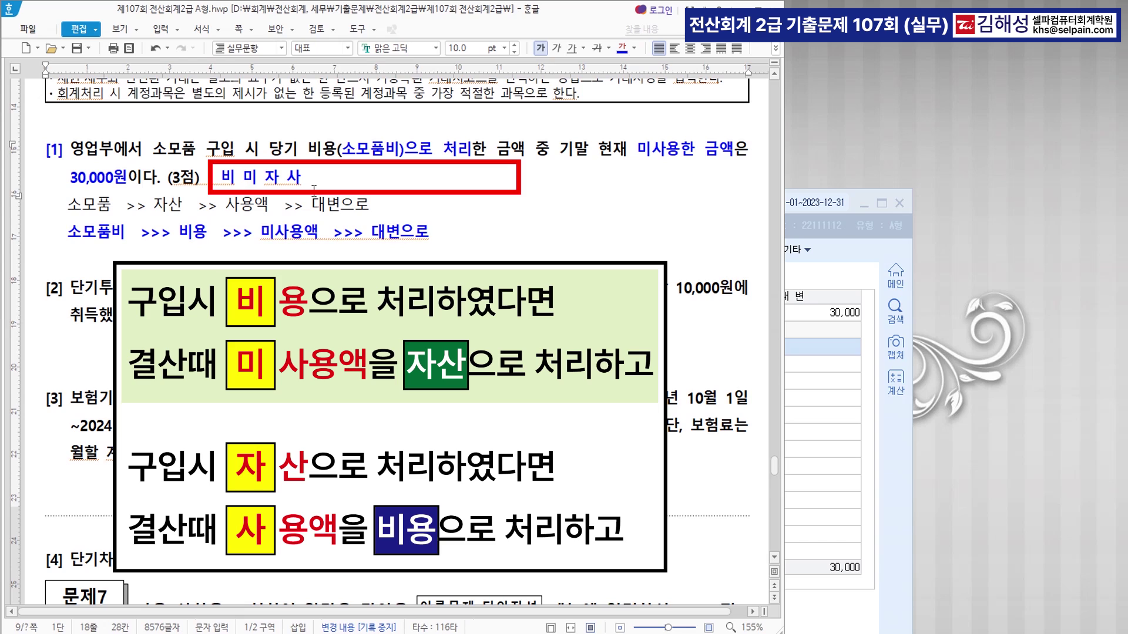
Expand the mnemonic in question [1] so it reads "비 용처리 미 사용액 자산 사용액"
type("요")
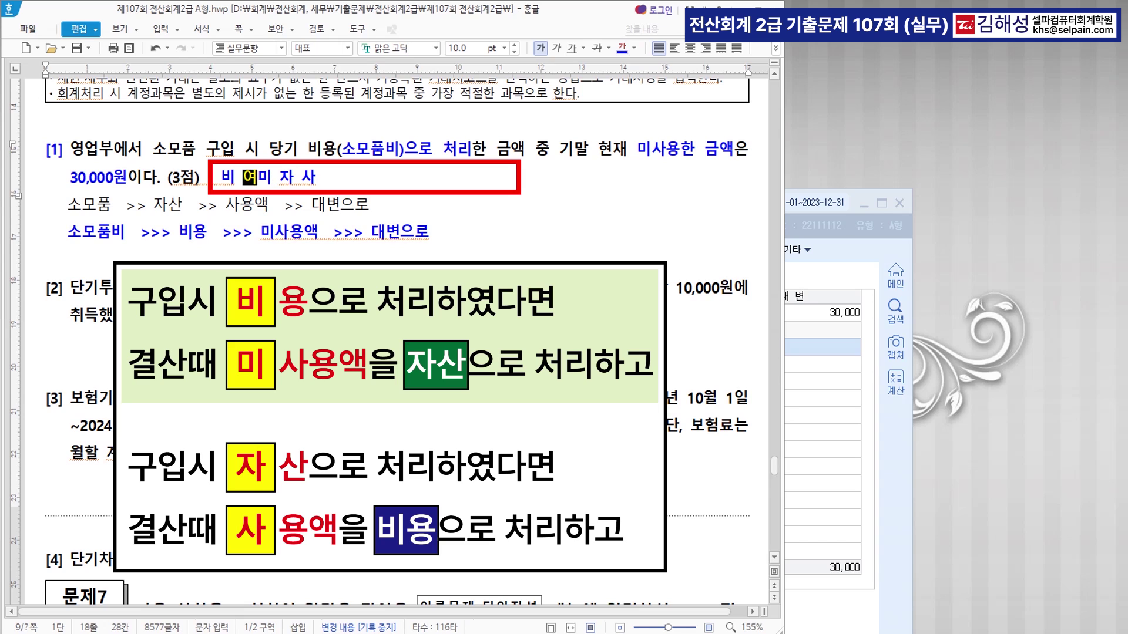
key("BackSpace")
key("BackSpace")
type("용처리  ")
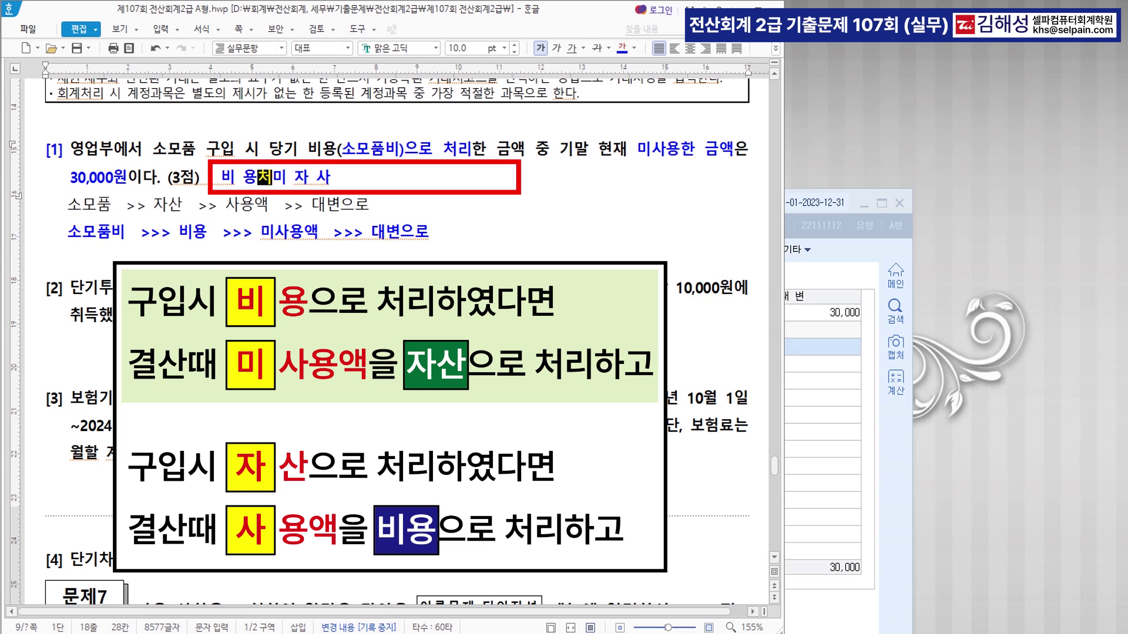
type(" 미 사용액")
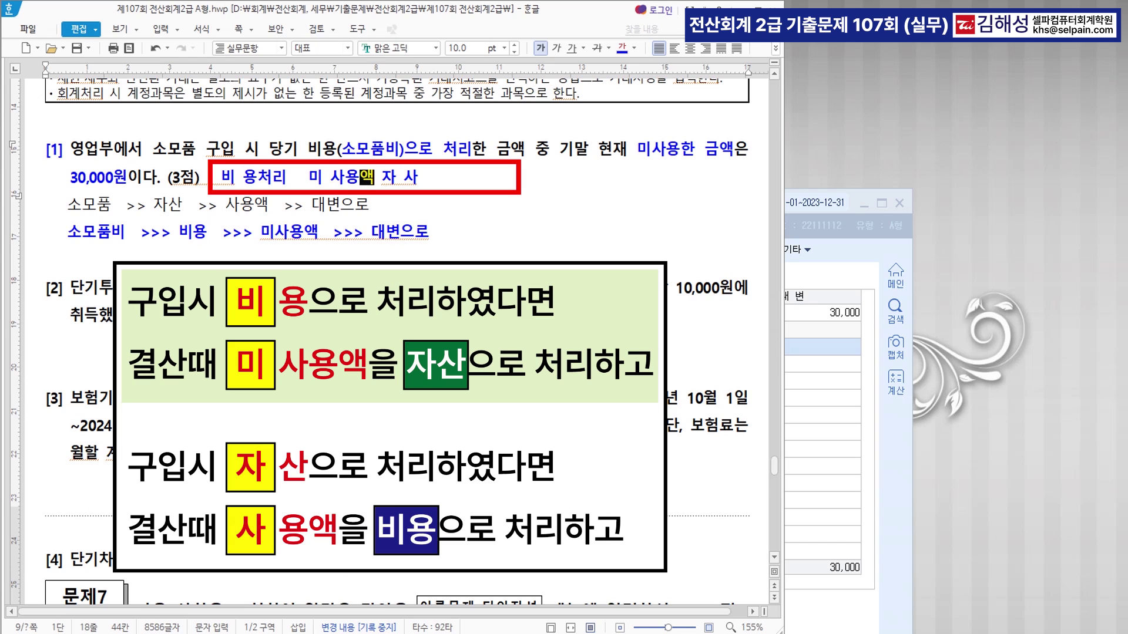
key("Right")
key("Right")
type("ㅅㅏㄴ  ")
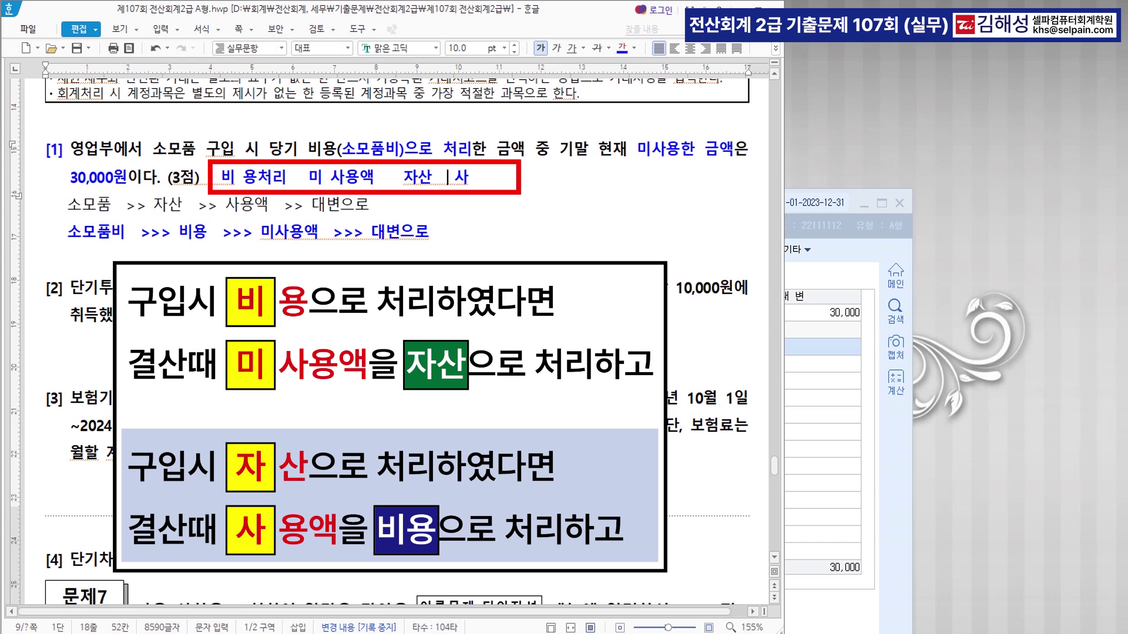
type("용액")
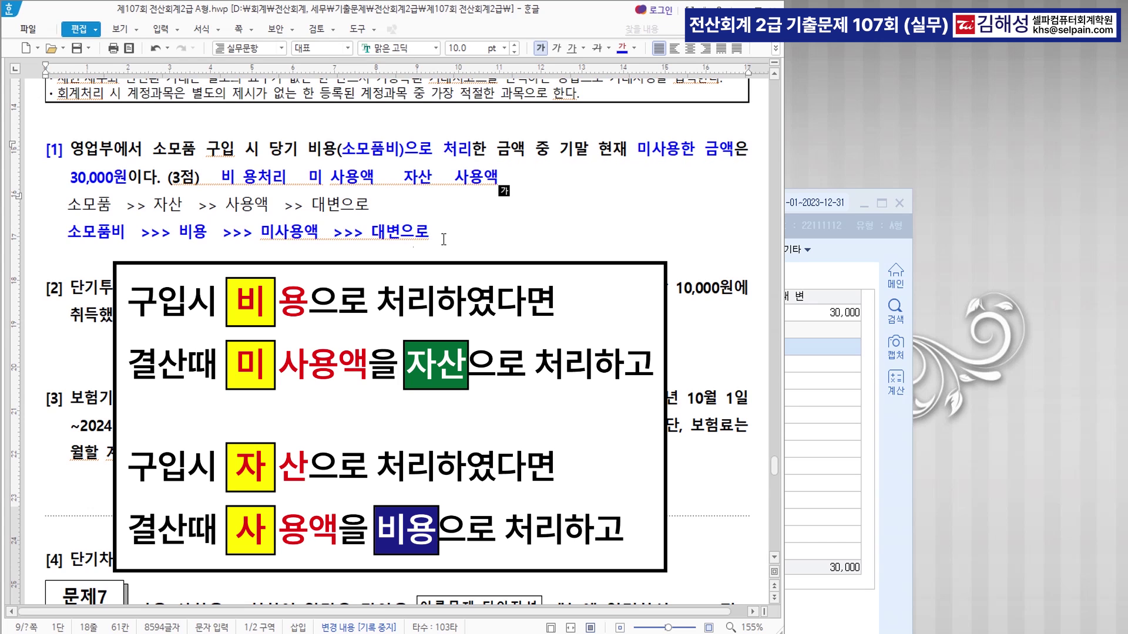
Color "단기투자목적으로 1개월 전에 ㈜동수텔레콤의 주식" and "공정가치는 주당 12,000원" blue in question [2] of 문제6
scroll(449, 241, "down", 2)
scroll(450, 247, "down", 2)
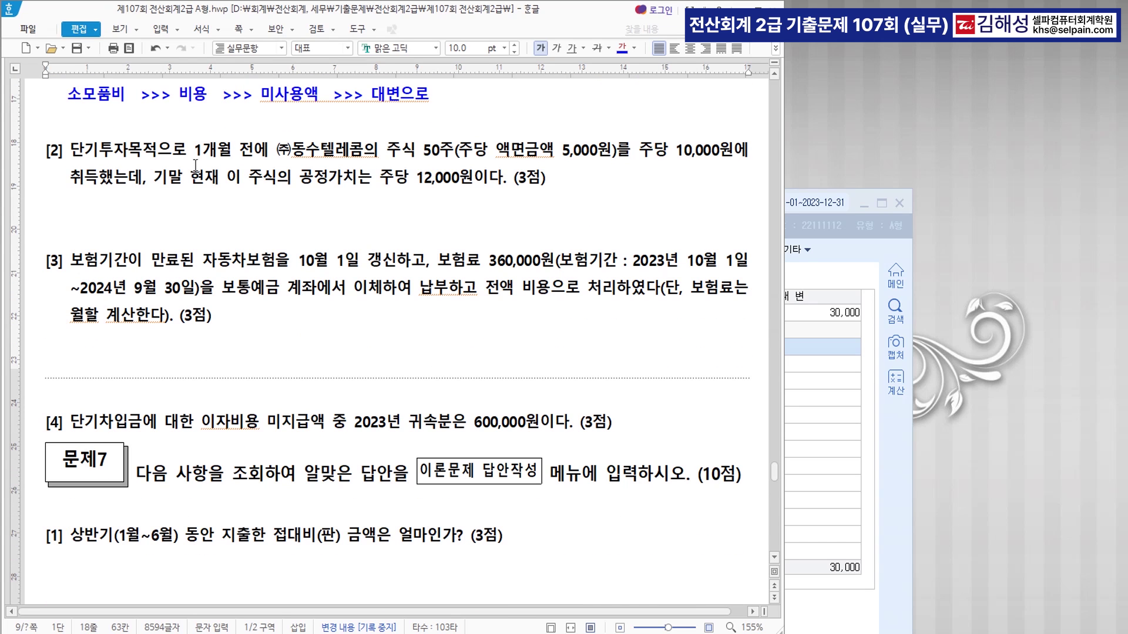
left_click_drag(75, 149, 413, 158)
left_click(624, 49)
left_click(584, 207)
left_click_drag(423, 152, 448, 153)
left_click(717, 157)
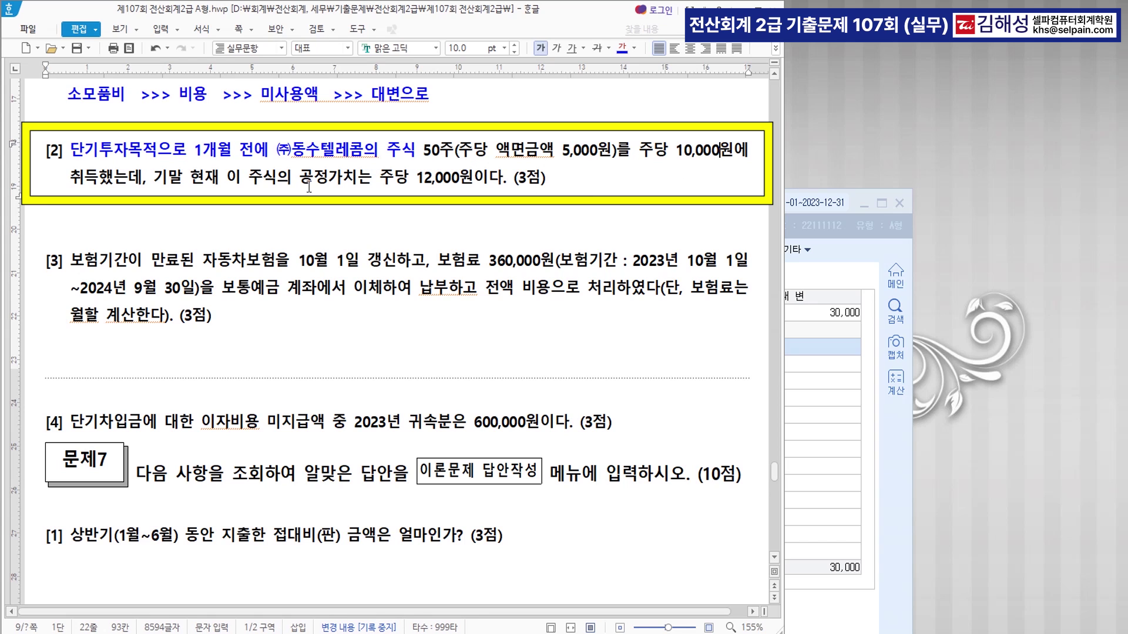
left_click_drag(300, 178, 469, 184)
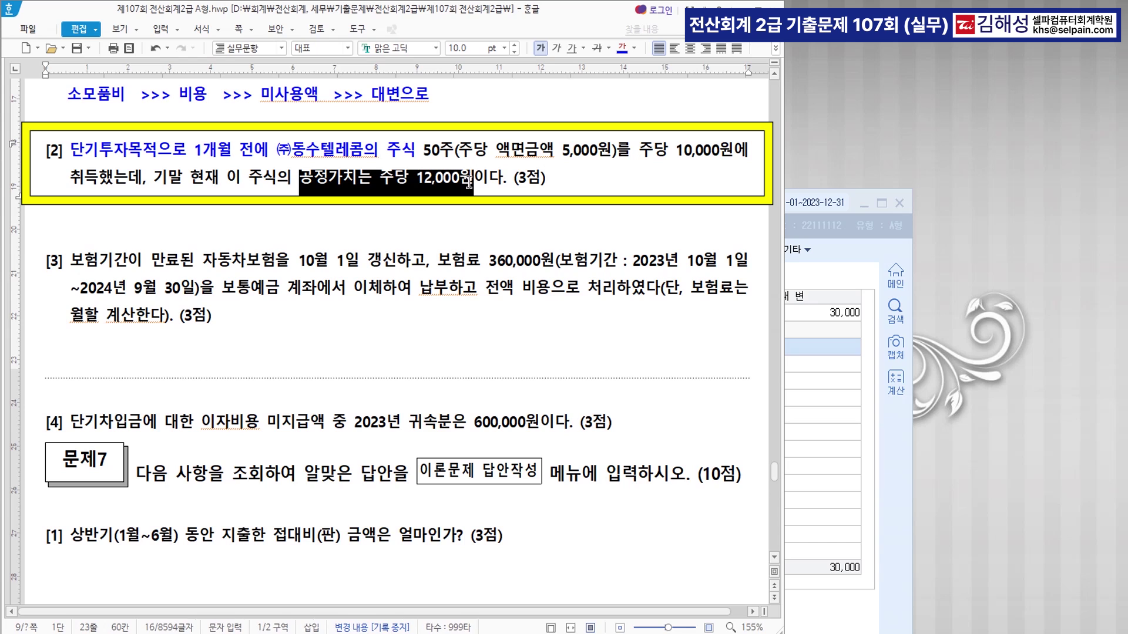
left_click(623, 48)
Write the calculation note "50주 * 2,000 = 100,000 평가이익" on the line below question [2]
left_click(364, 212)
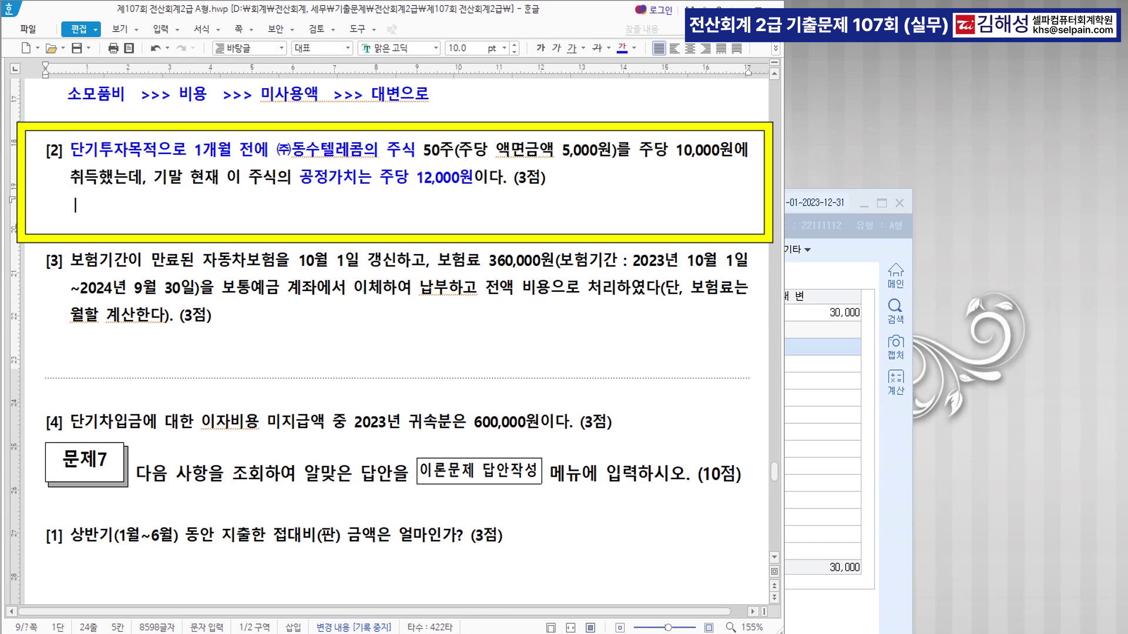
type("50주")
key("Tab")
type("*")
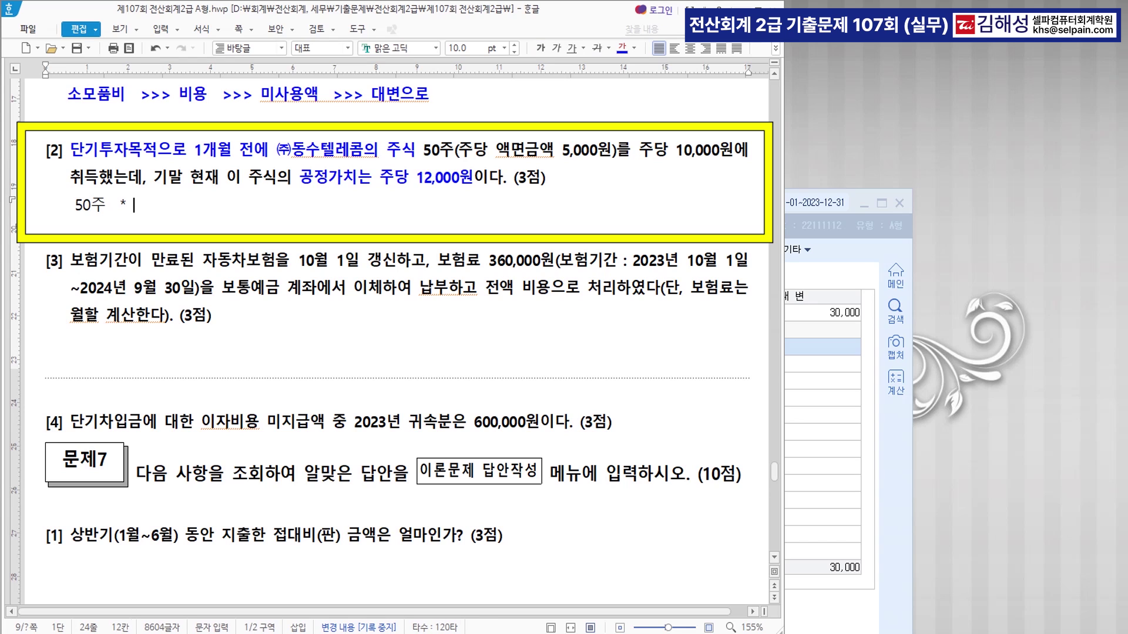
type("  2,000 = 100,000")
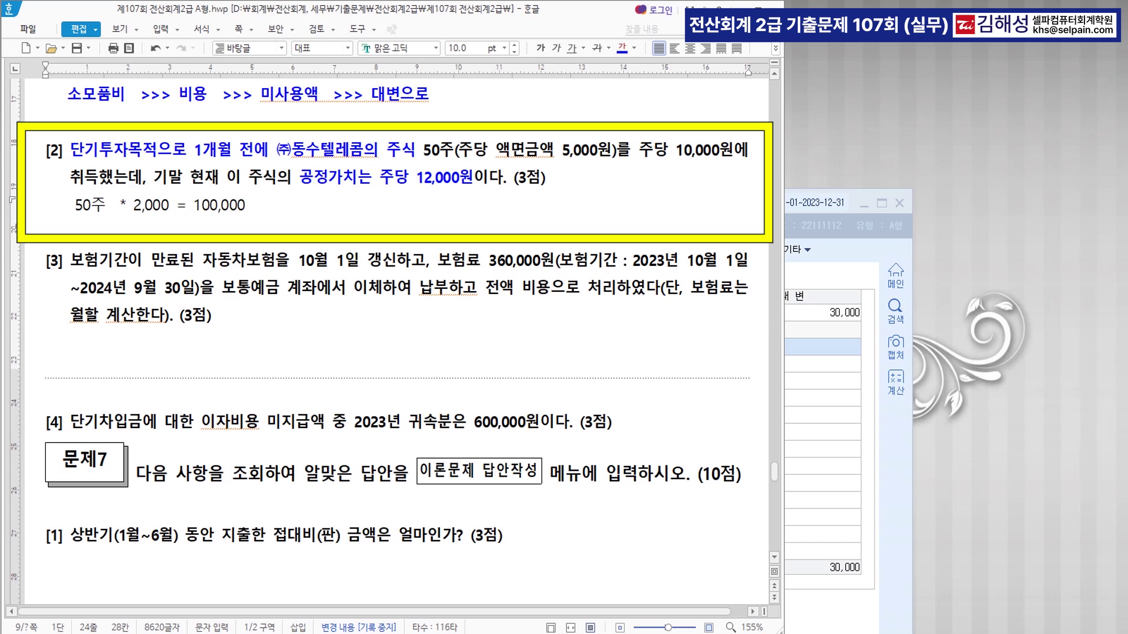
type("평가이익")
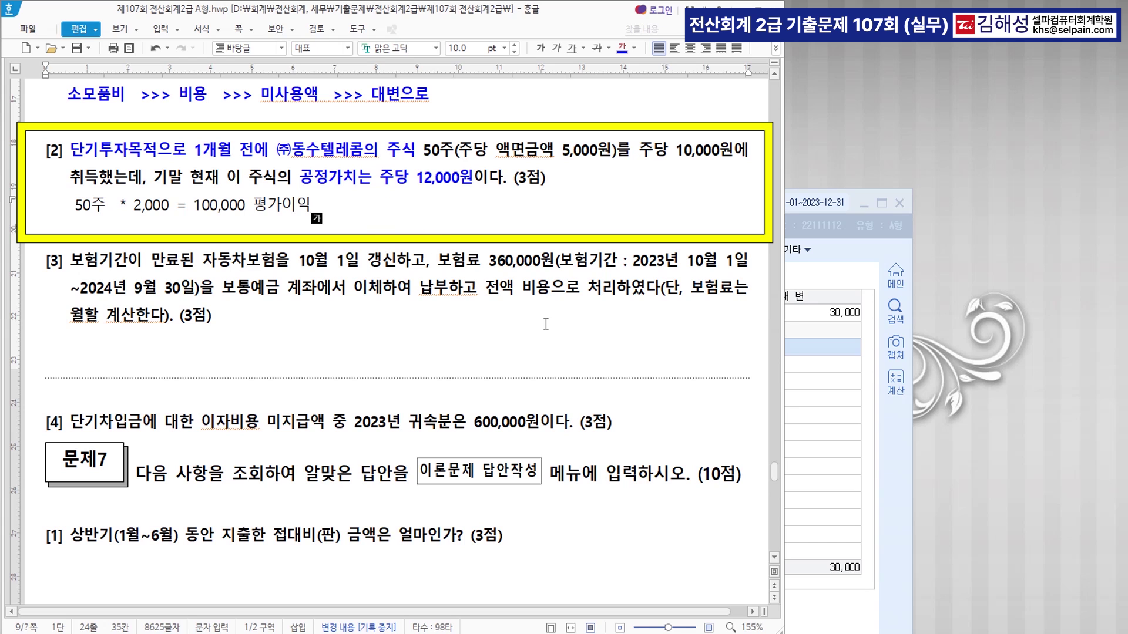
Switch to 일반전표입력 and enter a December 31 debit line for account 0107 단기매매증권 with the amount 100,000
left_click(832, 442)
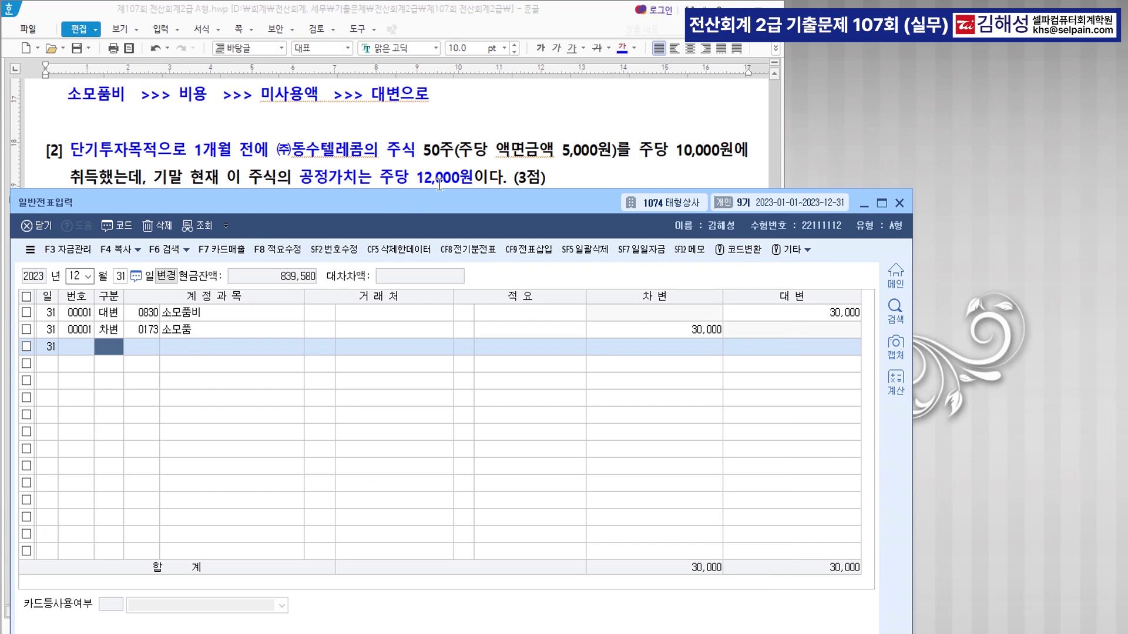
type("3")
key("Return")
type("107")
key("Return")
key("Return")
key("Return")
key("Return")
type("1000000")
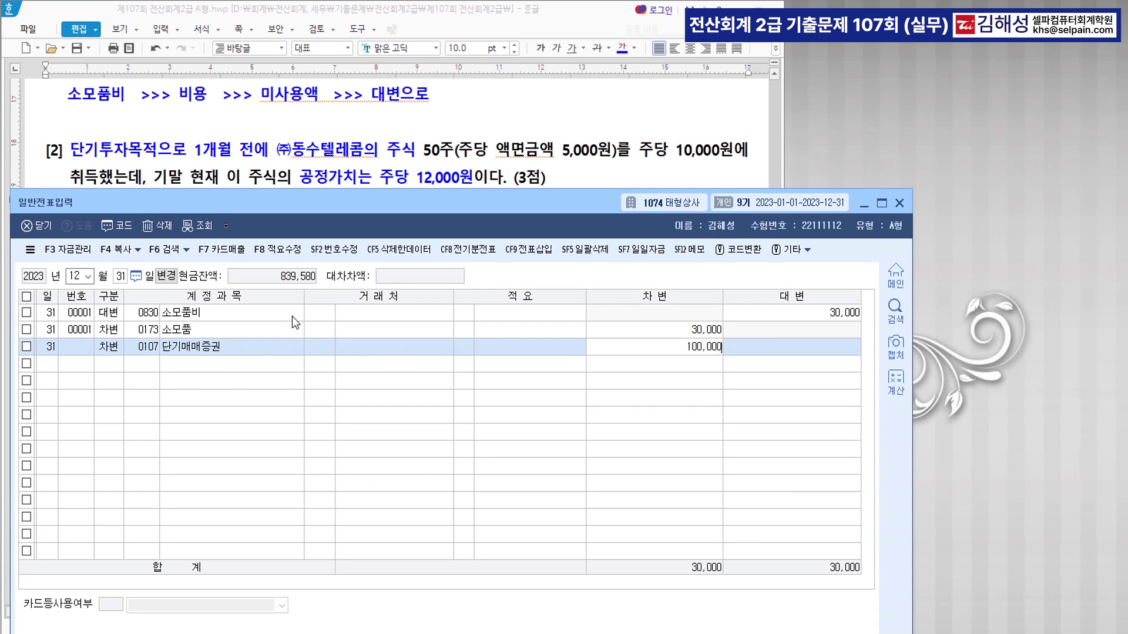
key("Return")
Enter the matching December 31 credit line for account 0905 단기매매증권평가이익 with the amount 100,000
type("4")
key("Return")
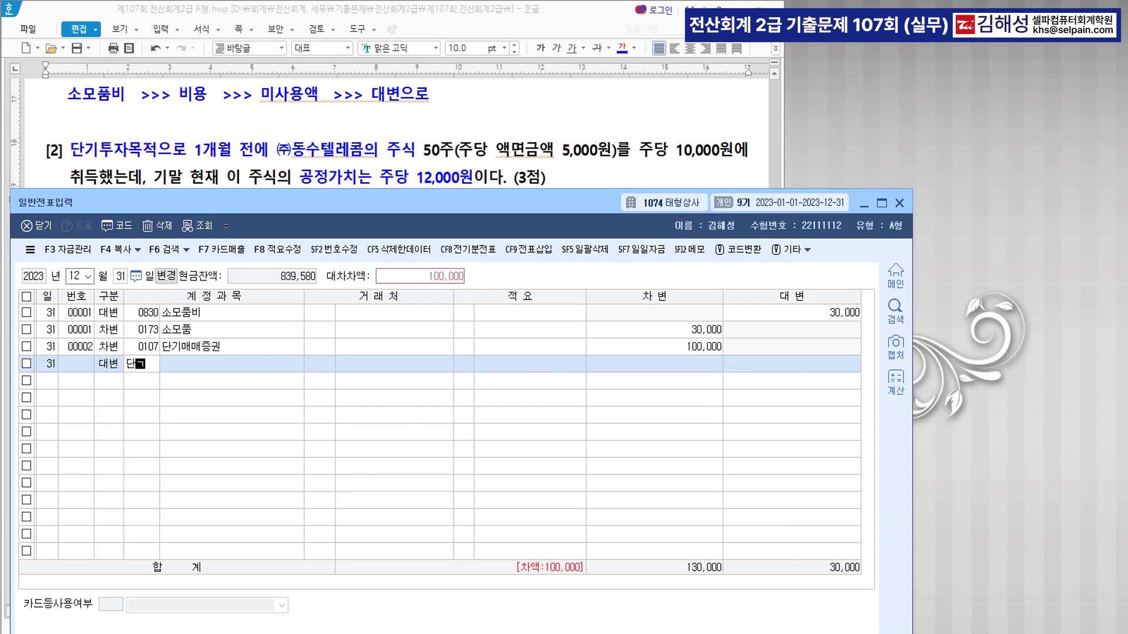
type("단기")
key("Return")
key("Down")
key("Down")
key("Down")
key("Down")
key("Down")
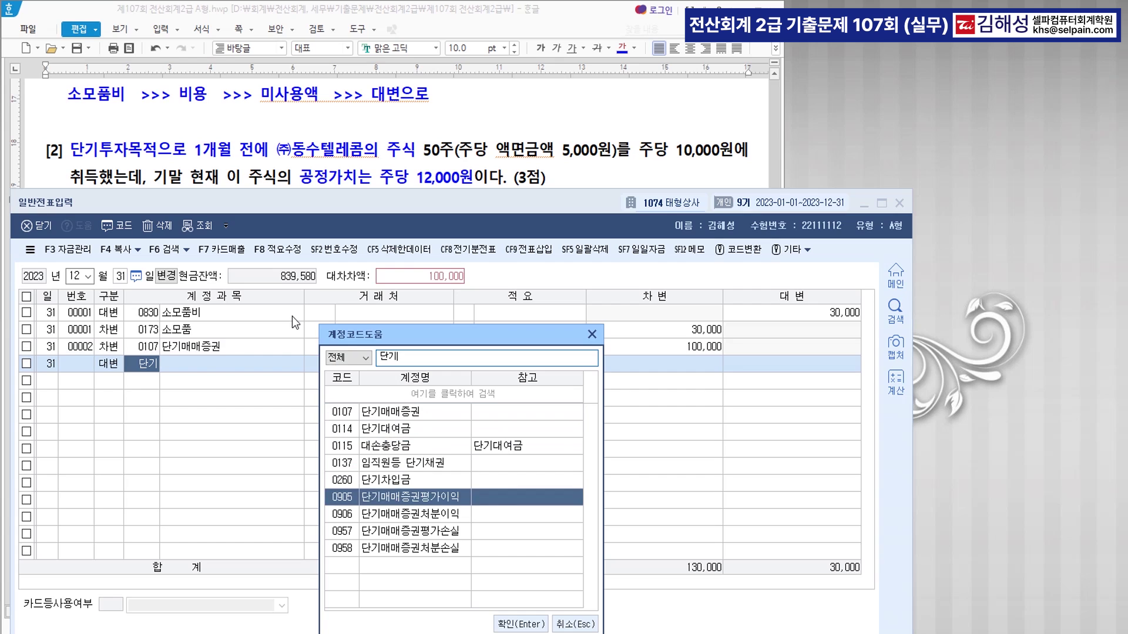
key("Return")
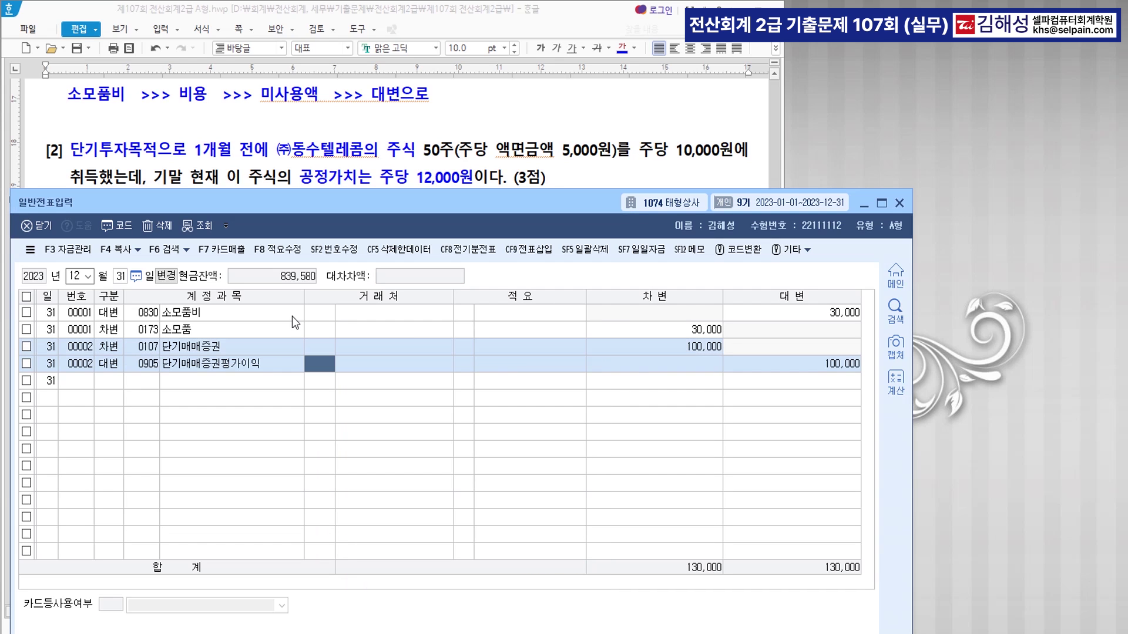
key("Return")
key("Return")
key("Return")
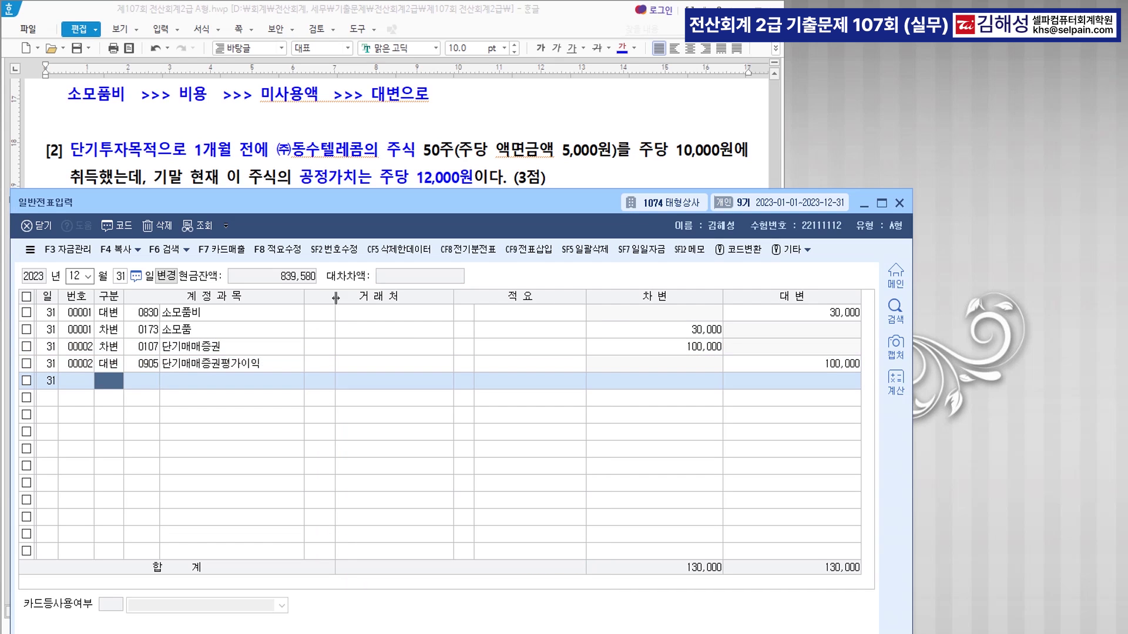
Switch to the exam document in 한글 and color "10월 1일 갱신" and "전액 비용으로 처리" blue in question [3] of 문제6
left_click(430, 153)
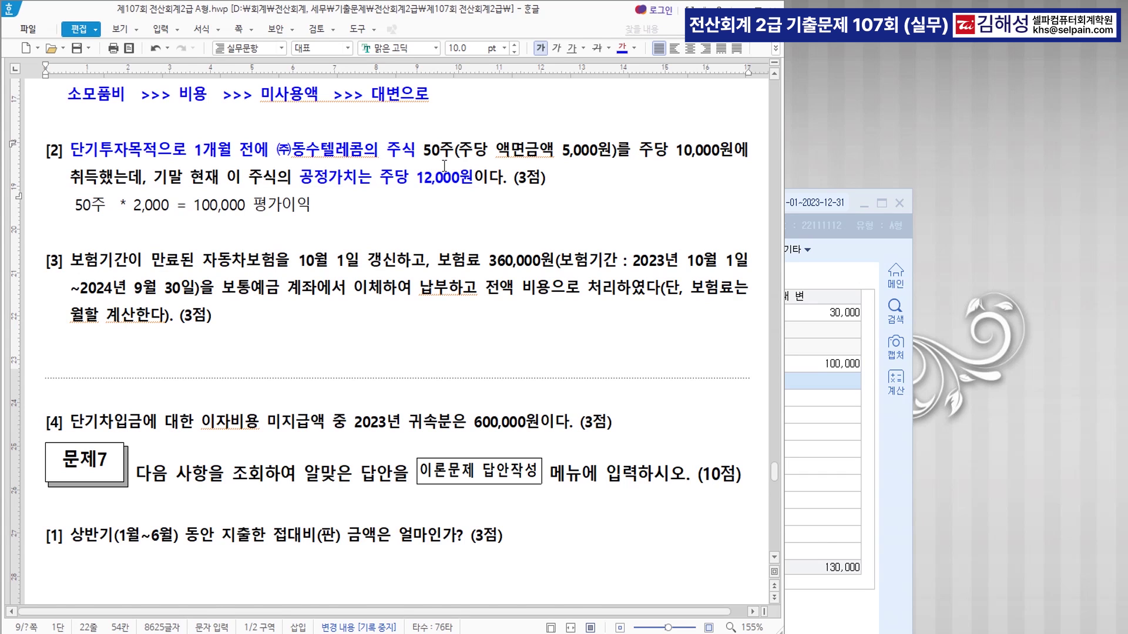
scroll(435, 174, "down", 1)
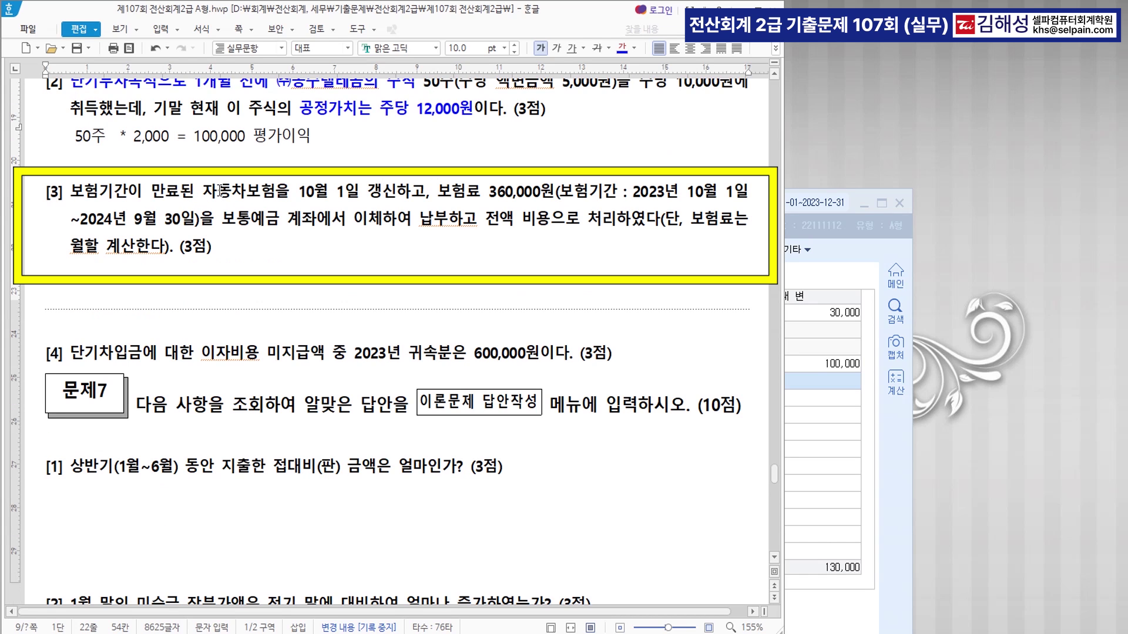
left_click_drag(300, 194, 395, 196)
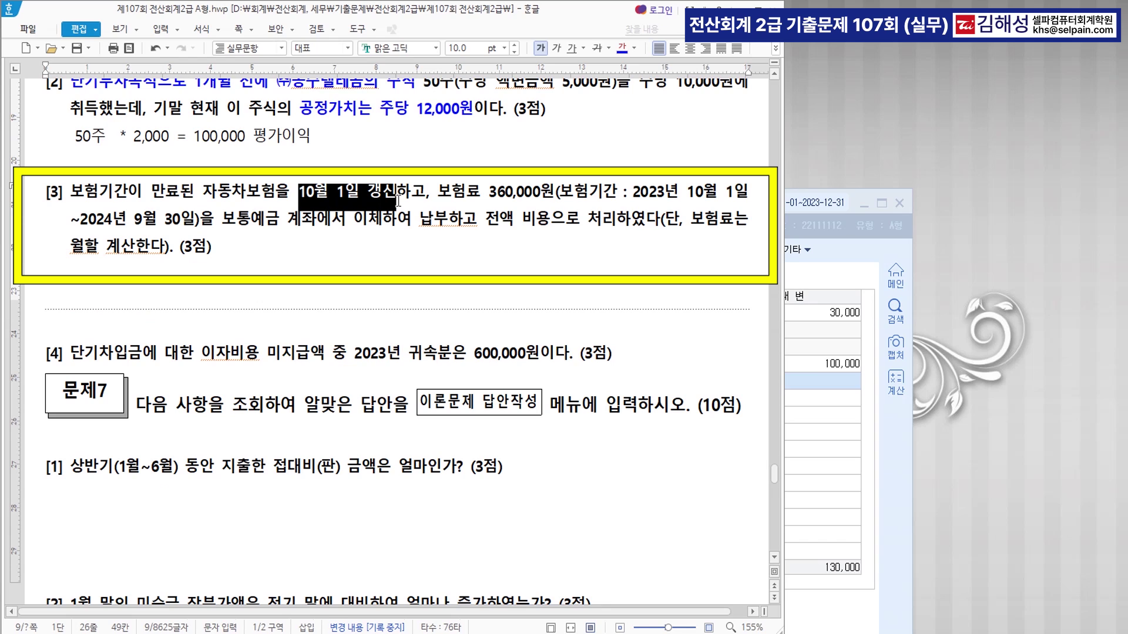
left_click(620, 50)
left_click_drag(489, 193, 544, 191)
left_click(494, 234)
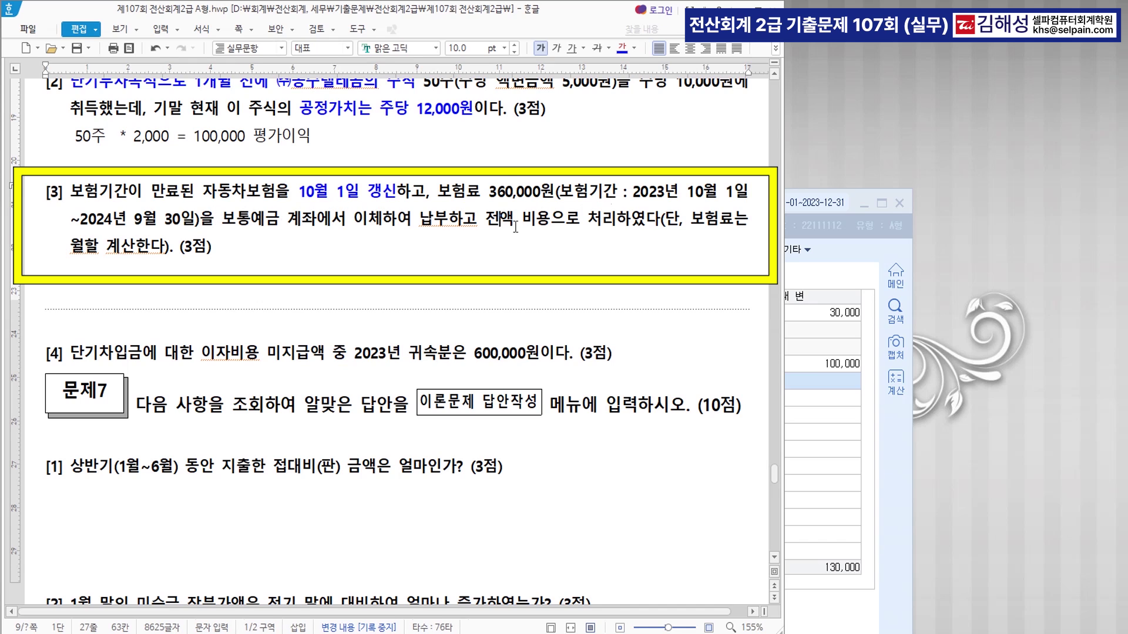
left_click_drag(488, 220, 619, 219)
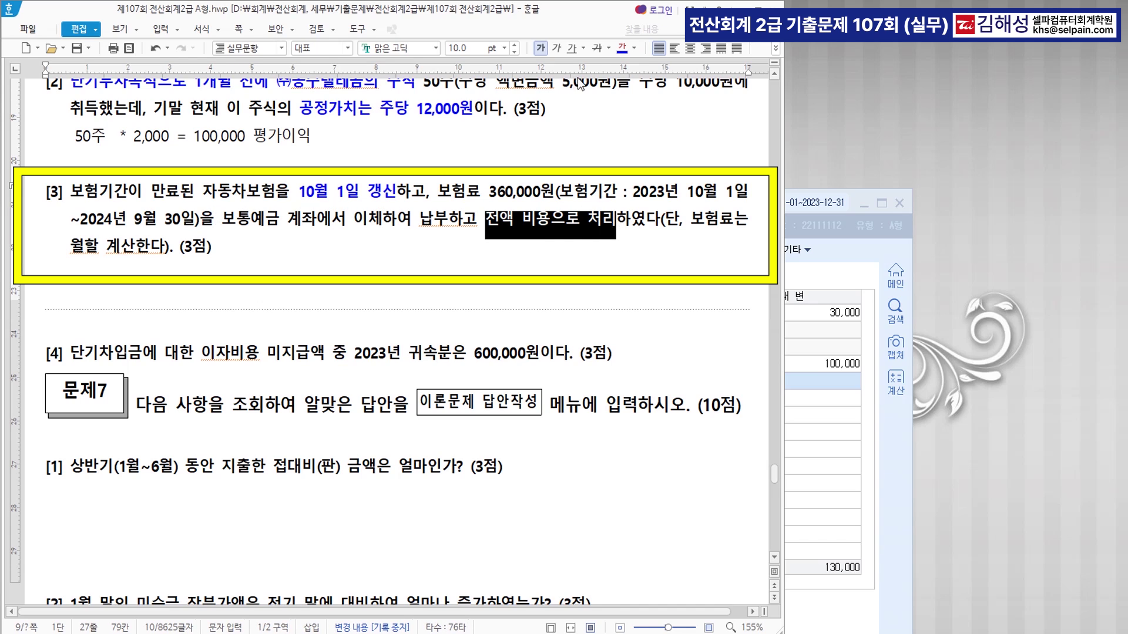
left_click(619, 49)
Write the note "10월 11월 12월 >>> 12개월분 360,000 / 12 = 30,000 *3 = 90,000" on the line below question [3]
left_click(329, 262)
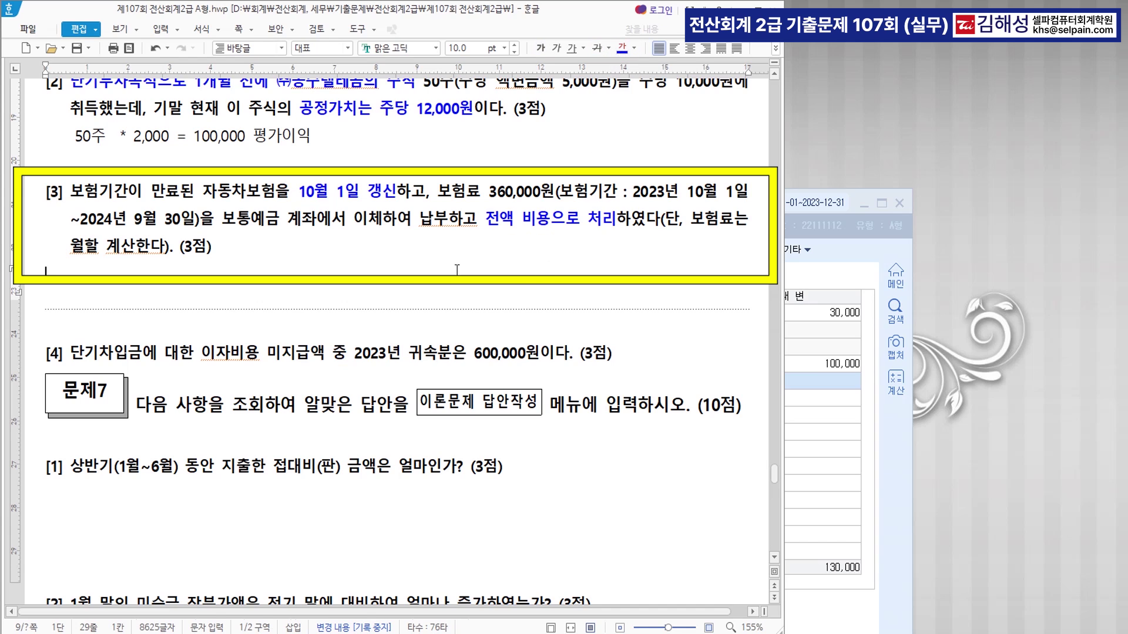
left_click(300, 252)
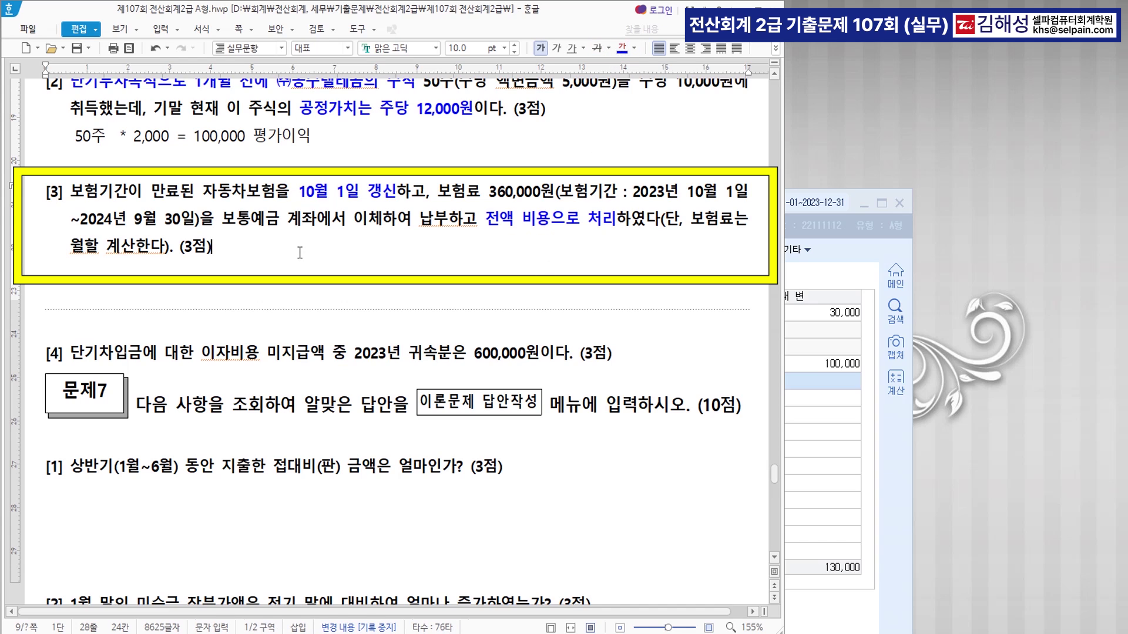
key("Return")
type("10월 11월 12월  >>> 12")
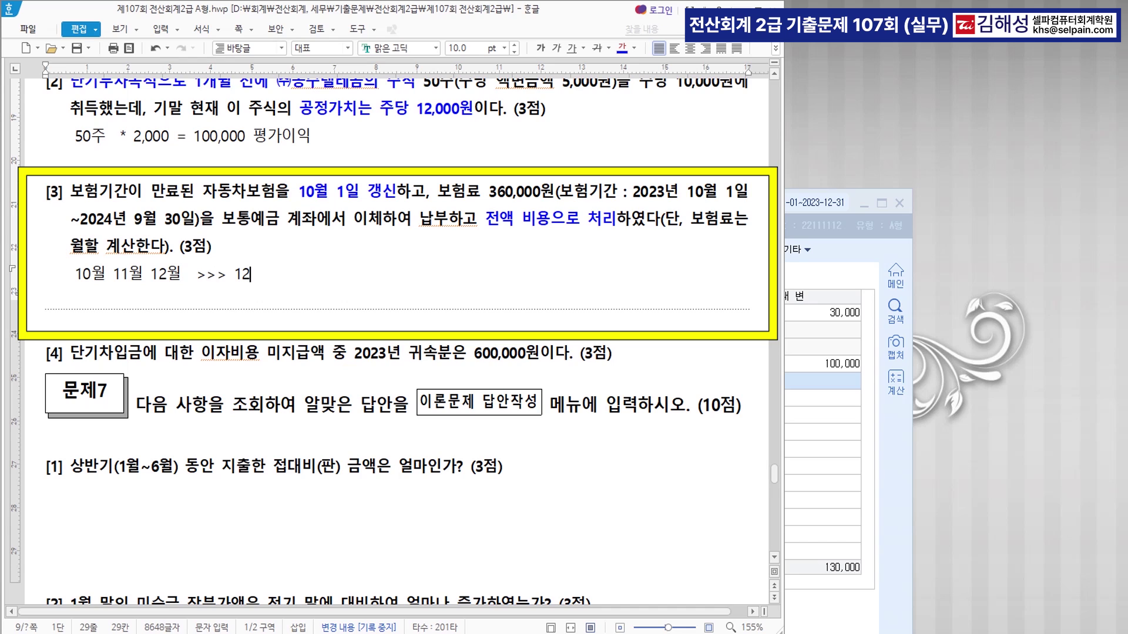
type("개월부ㄴ 3")
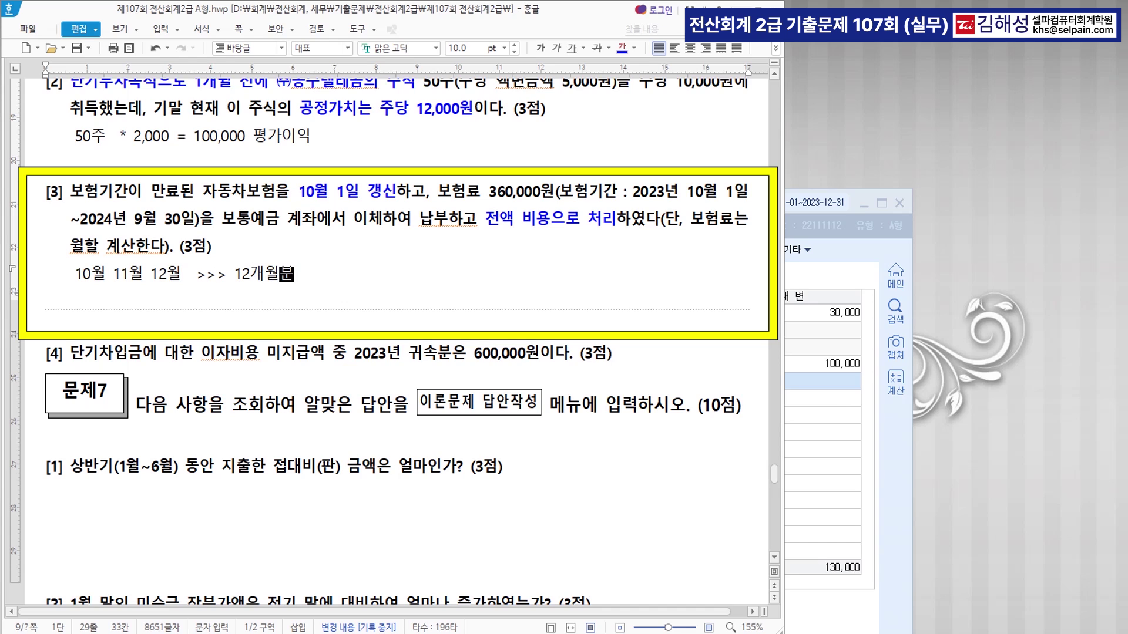
type("60,000/")
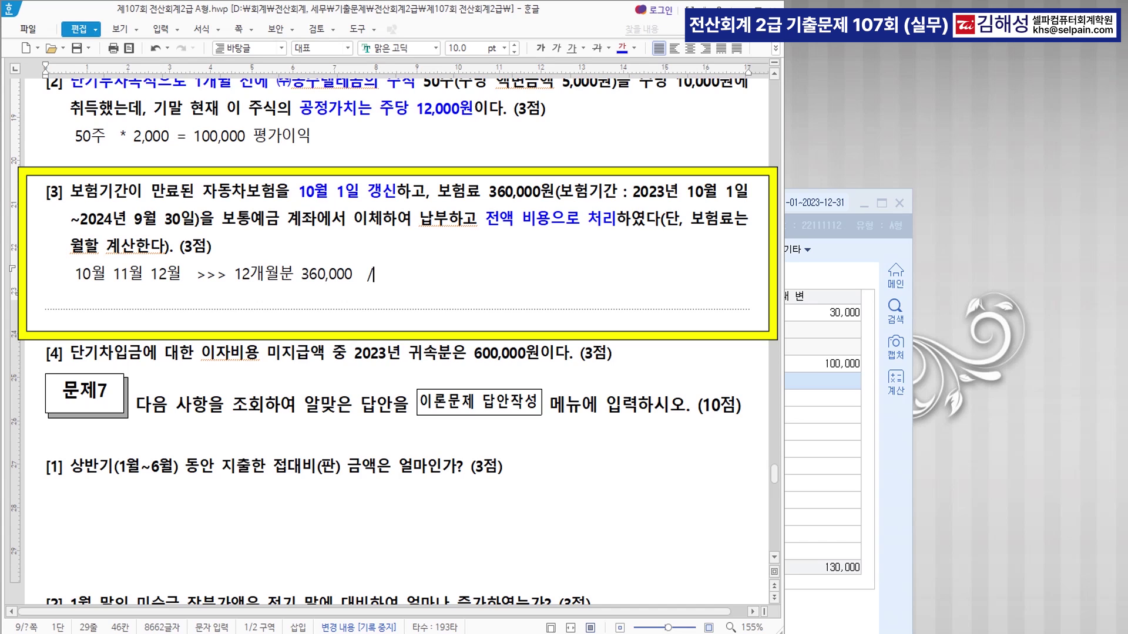
type(" 12 = 30,000")
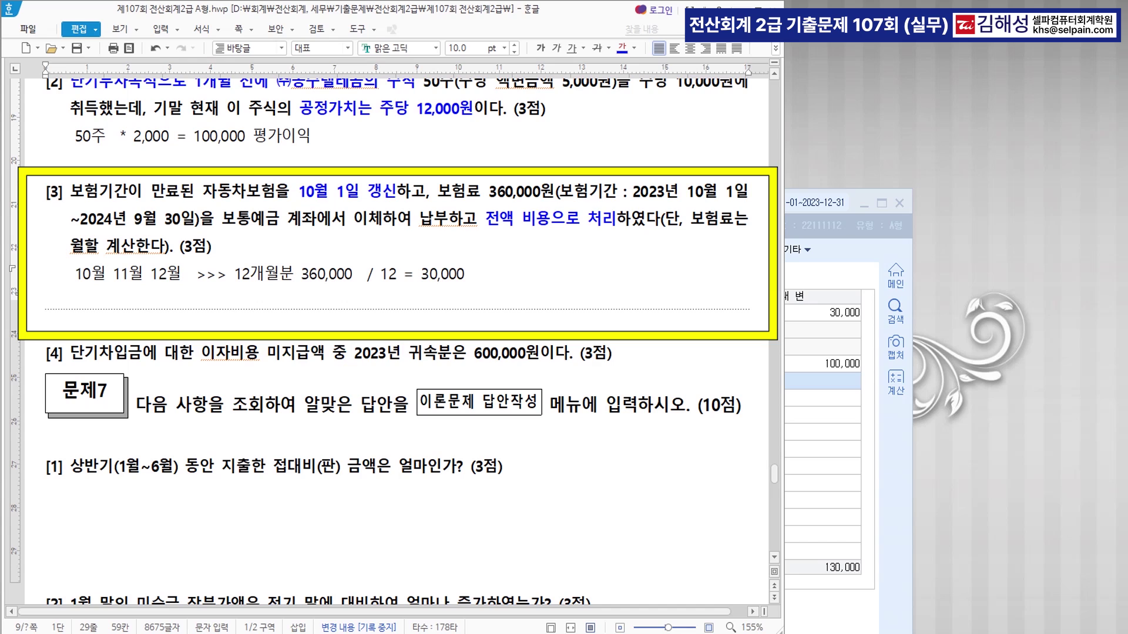
type("*3 = 90,000")
Color "보험료 360,000원" red in question [3]
left_click_drag(437, 192, 555, 193)
left_click(635, 49)
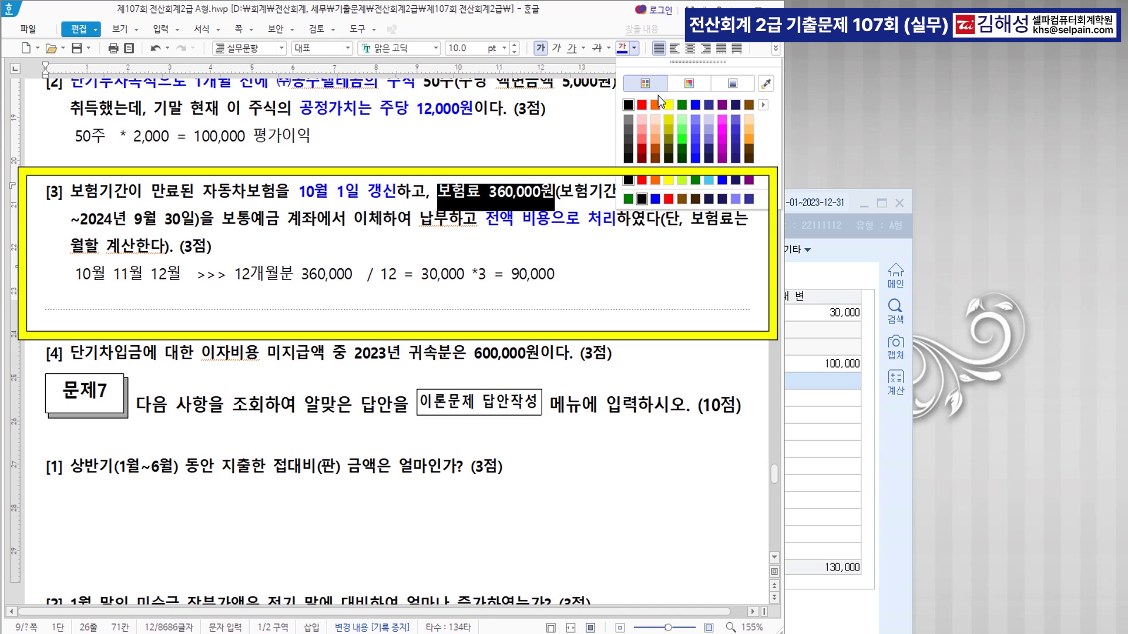
left_click(647, 104)
Append ">>> 270,000" to the calculation note under question [3] and make 270,000 bold and red
left_click(594, 291)
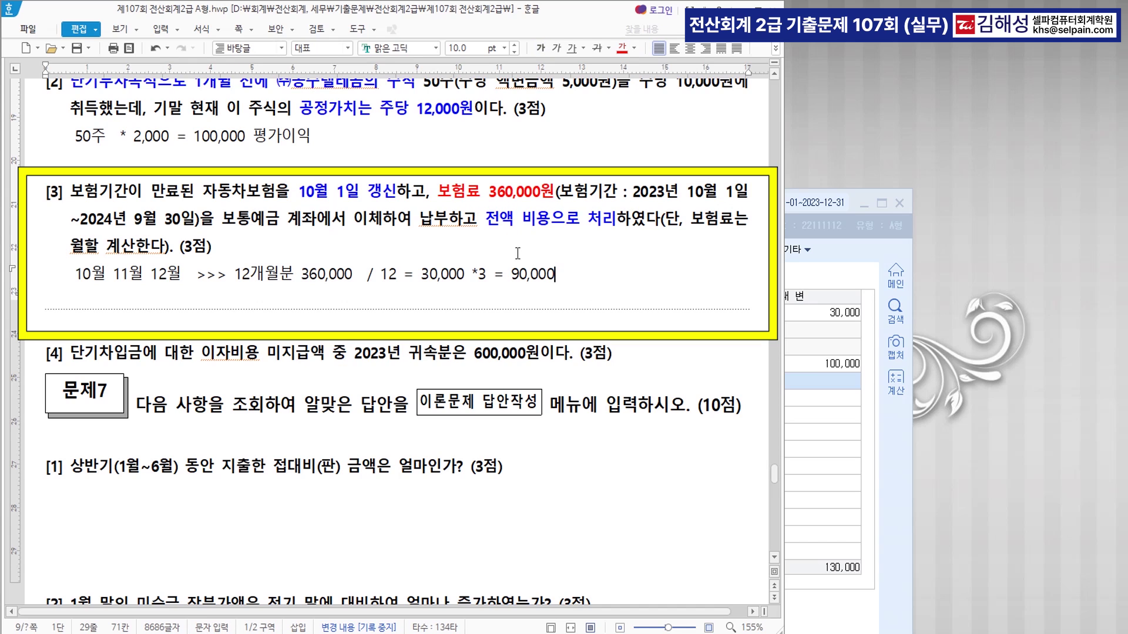
left_click(497, 200)
type(">>> 270,000")
key("ctrl+shift+Left")
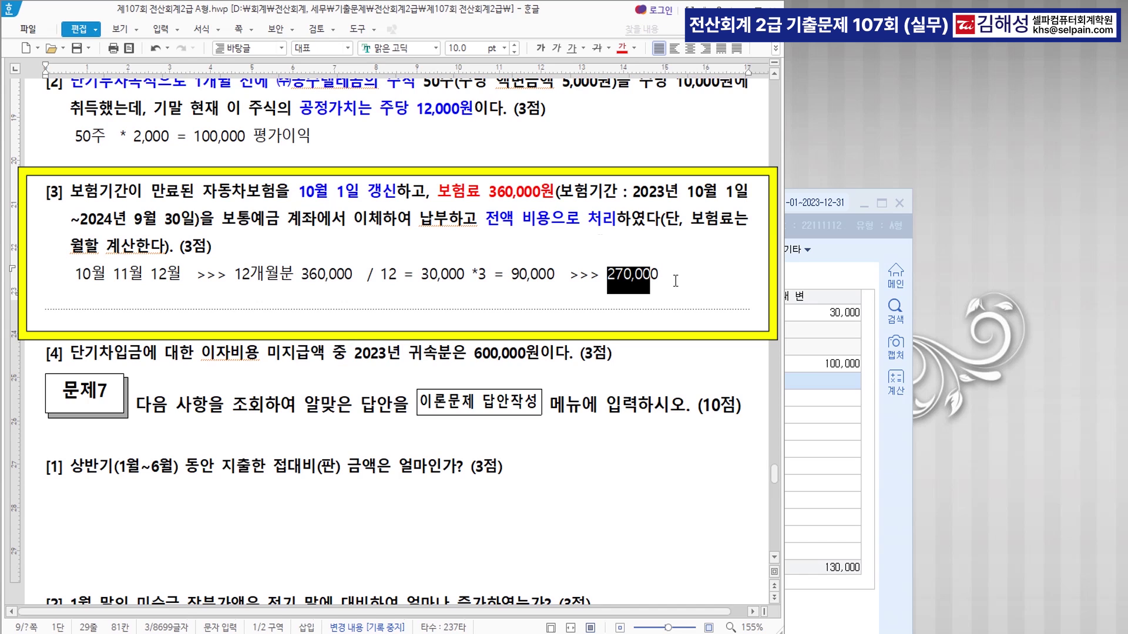
left_click(623, 51)
left_click(540, 48)
Switch to 일반전표입력 and enter a December 31 credit line for account 0821 보험료 with the amount 270,000
left_click(817, 449)
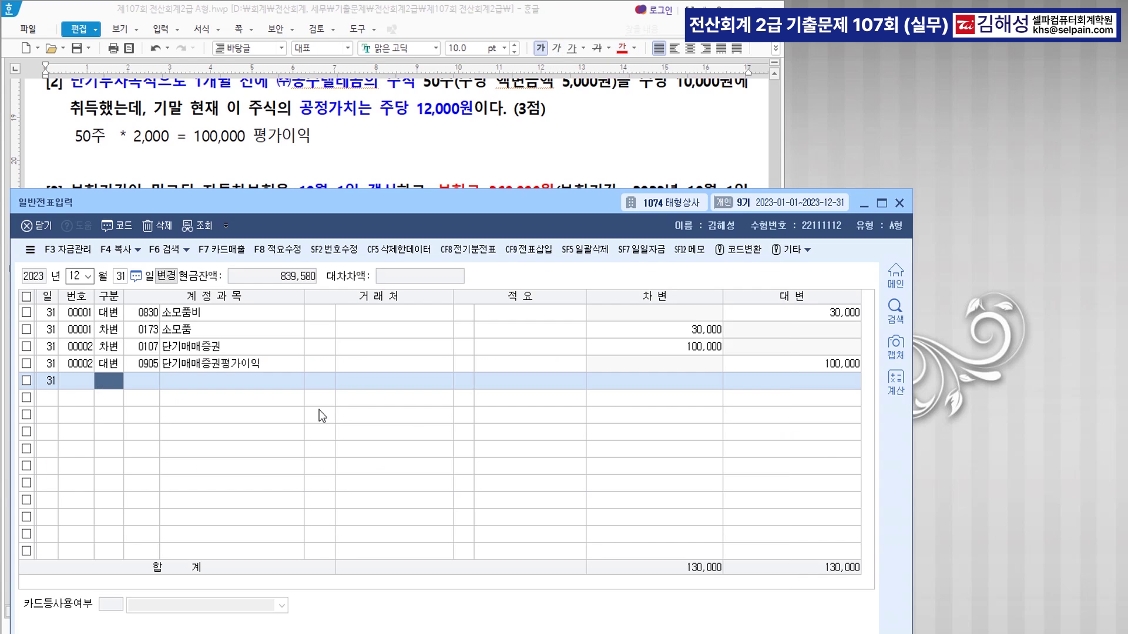
type("4")
type("821")
key("Return")
key("Return")
key("Return")
key("Return")
type("210,000")
key("BackSpace")
key("BackSpace")
key("BackSpace")
key("BackSpace")
key("BackSpace")
type("70000")
key("Return")
Enter the matching December 31 debit line for account 0133 선급비용 with the amount 270,000
type("3")
key("Return")
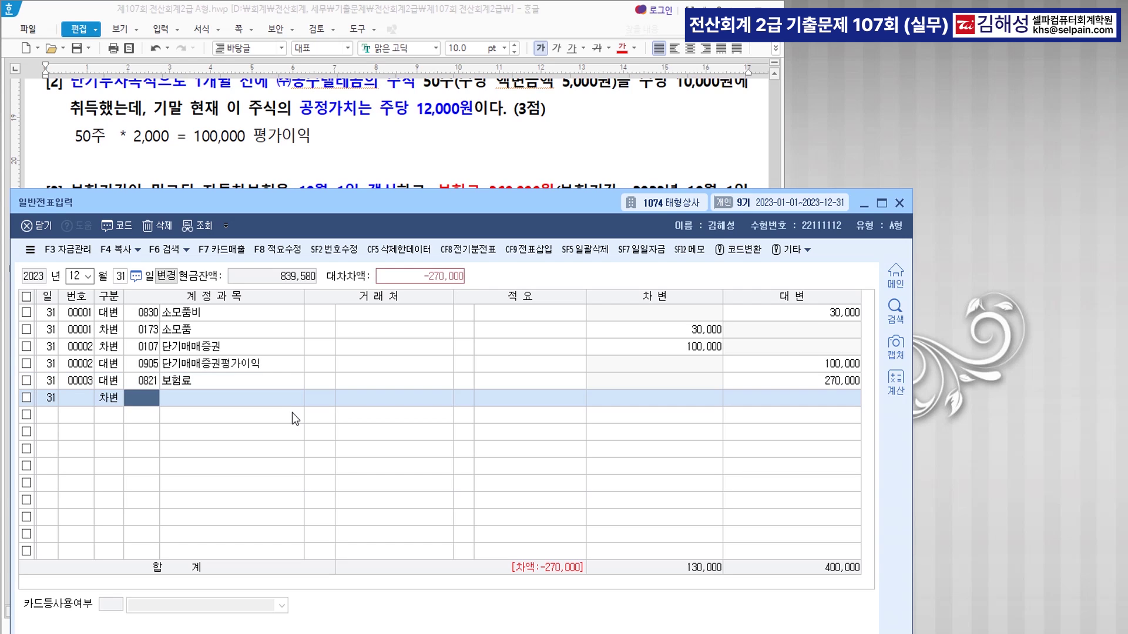
type("선급비")
key("Return")
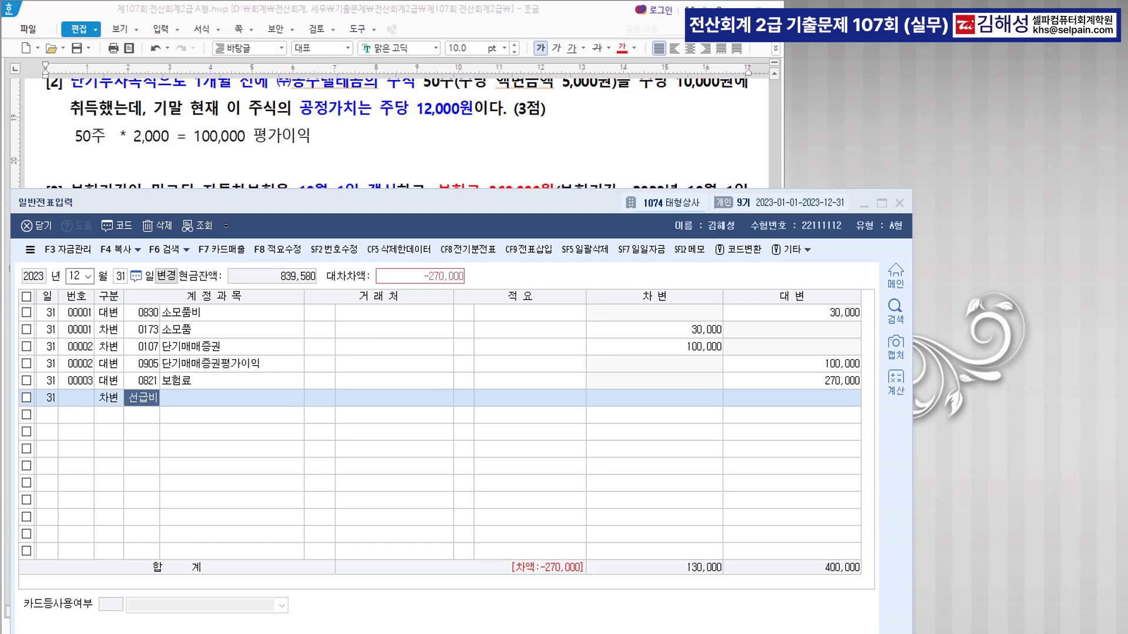
key("Return")
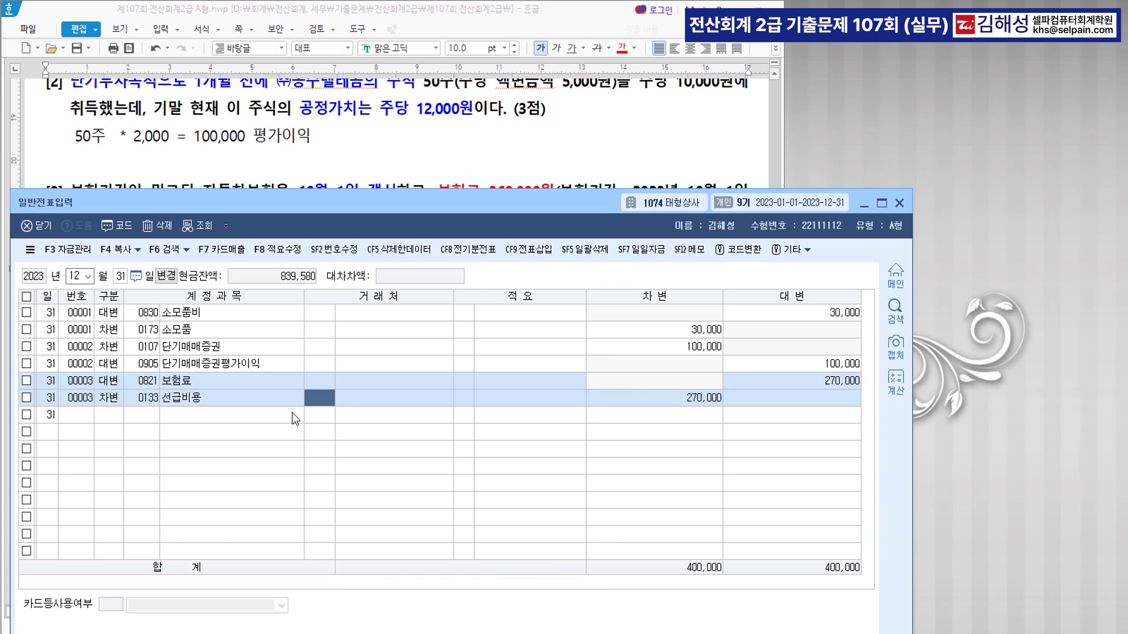
key("Return")
key("Return")
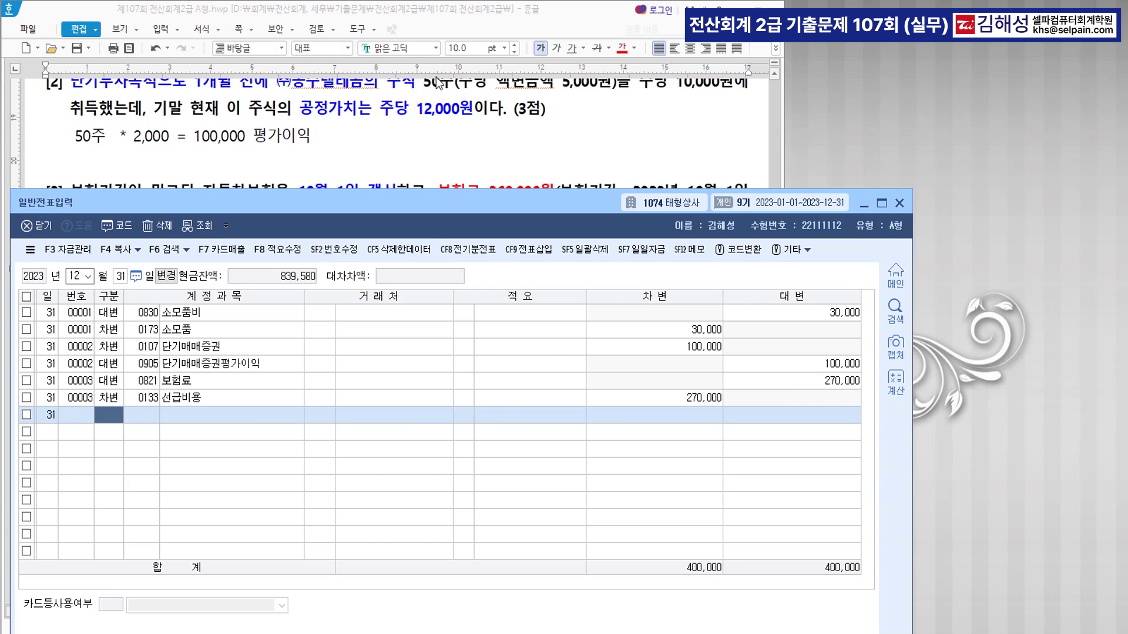
Return to the exam document and insert three blank lines between question [4] and the 문제7 heading
left_click(417, 152)
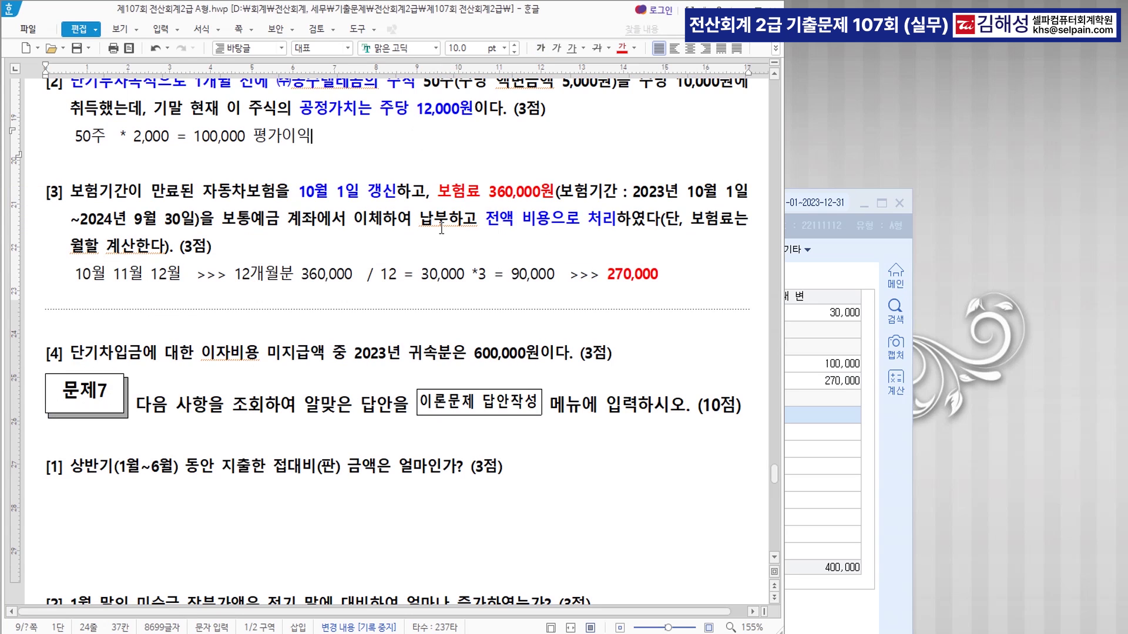
scroll(573, 290, "down", 2)
left_click(644, 290)
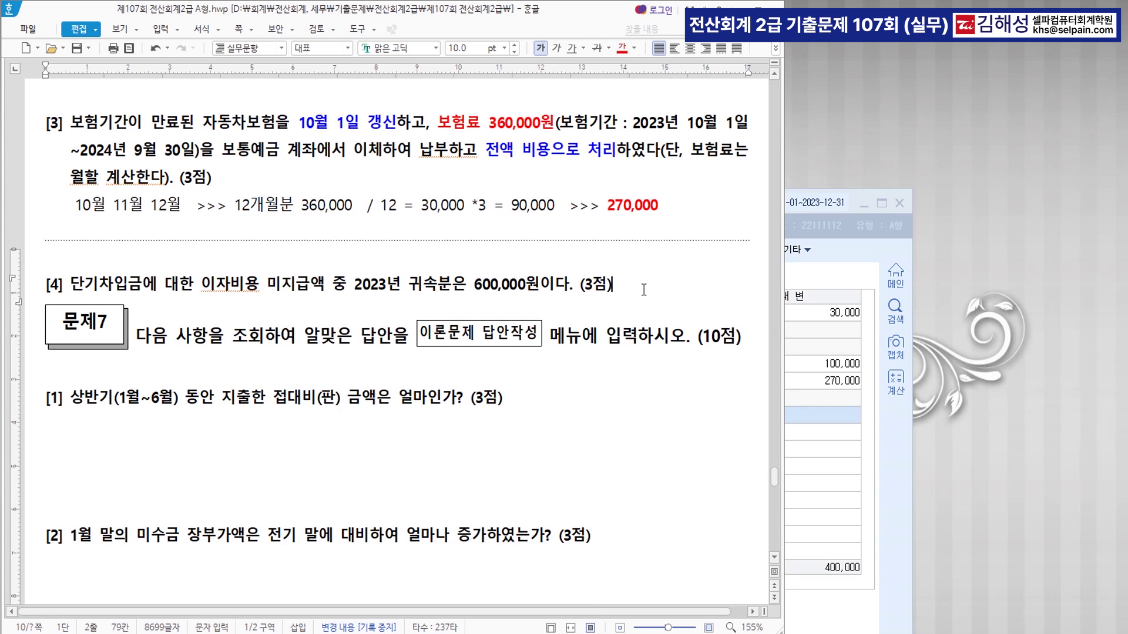
key("Return")
key("Return")
key("Return")
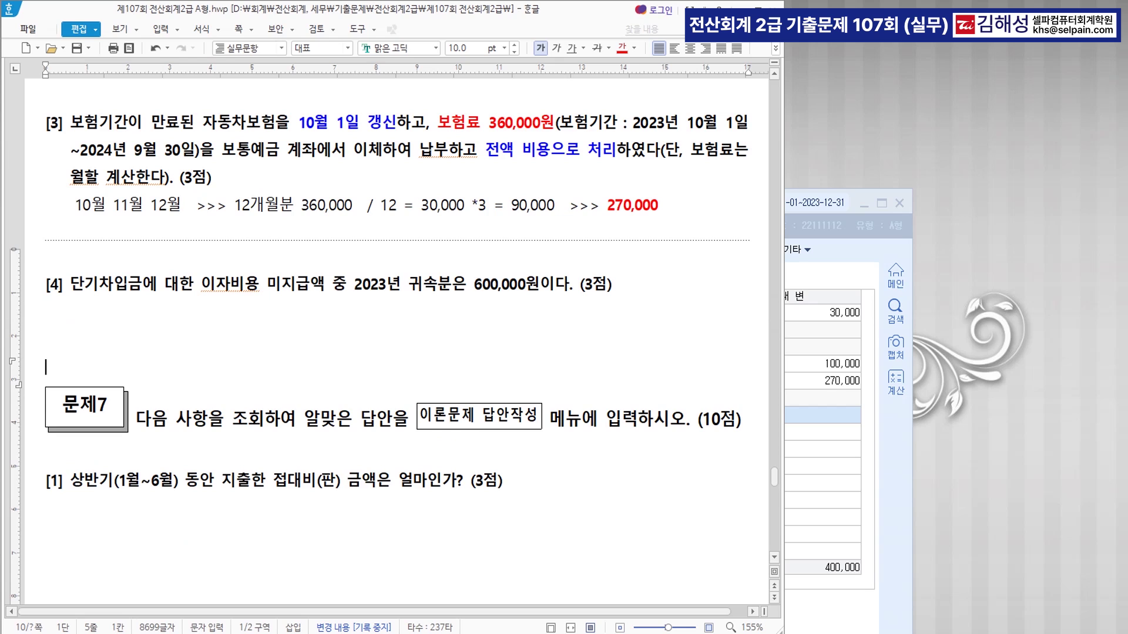
Examine question [4] for the unpaid interest expense, the year it belongs to and its amount
scroll(658, 289, "down", 4)
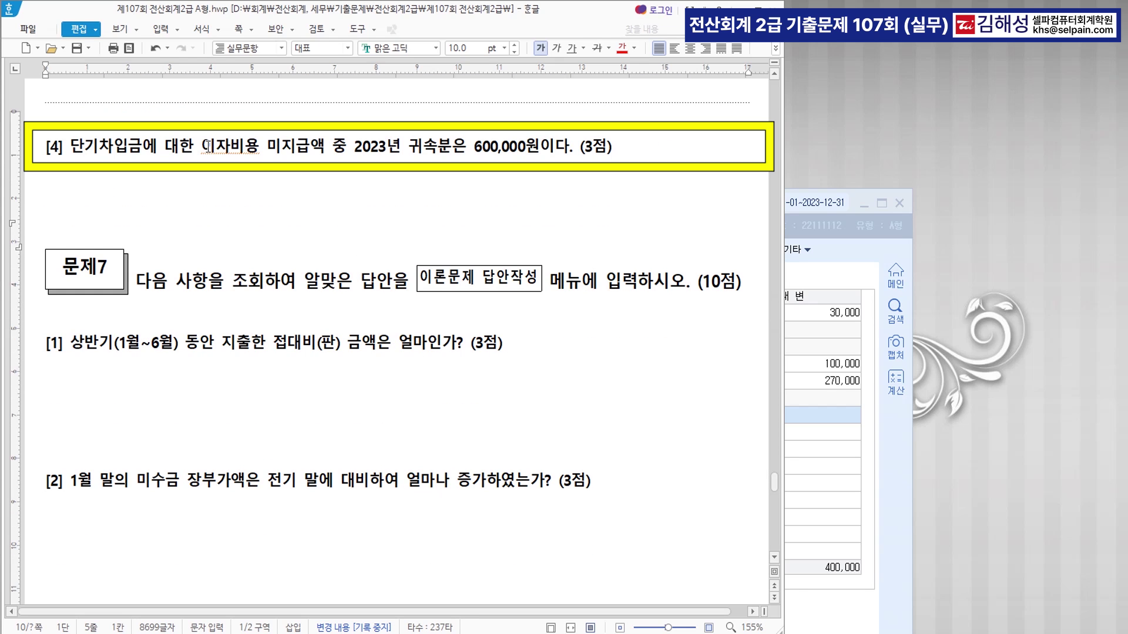
left_click_drag(201, 145, 376, 147)
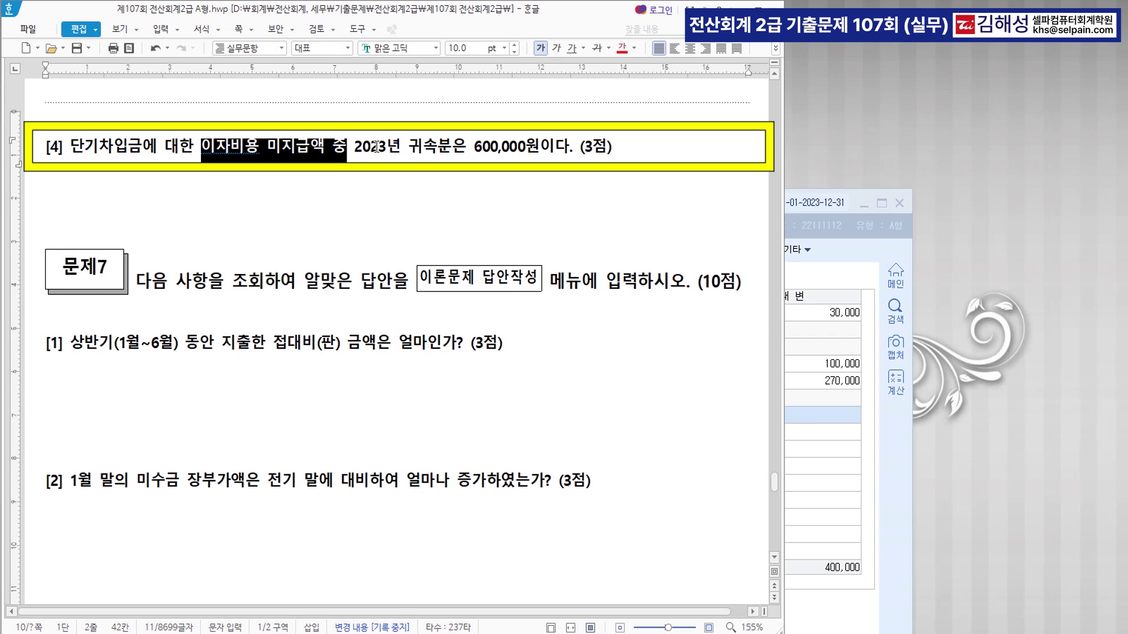
left_click(376, 147)
left_click_drag(474, 146, 539, 151)
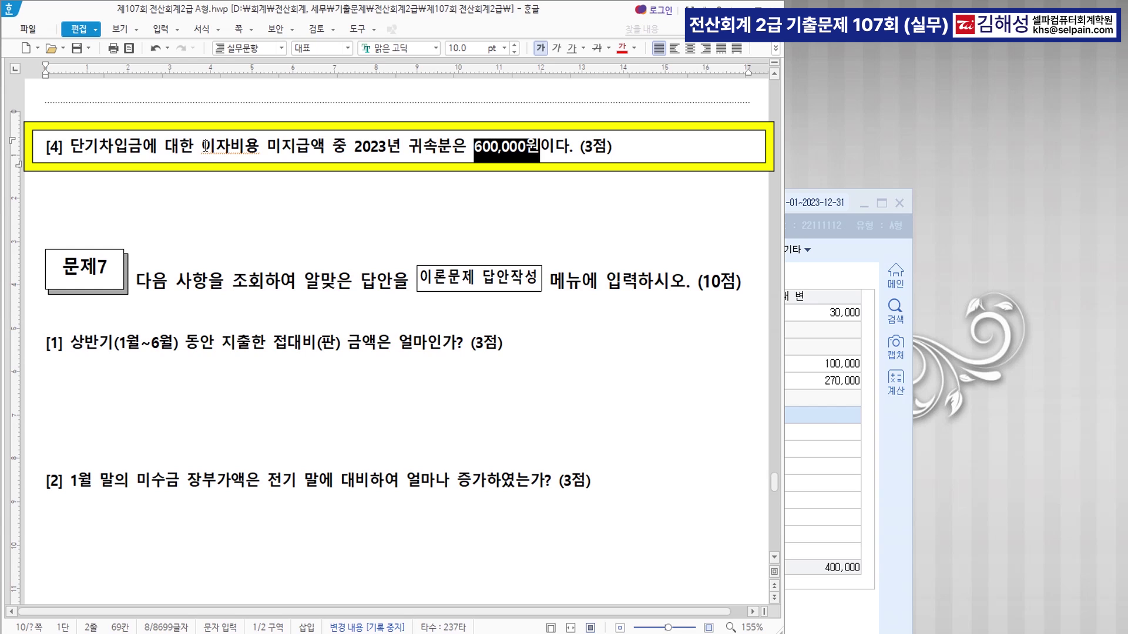
left_click(257, 145)
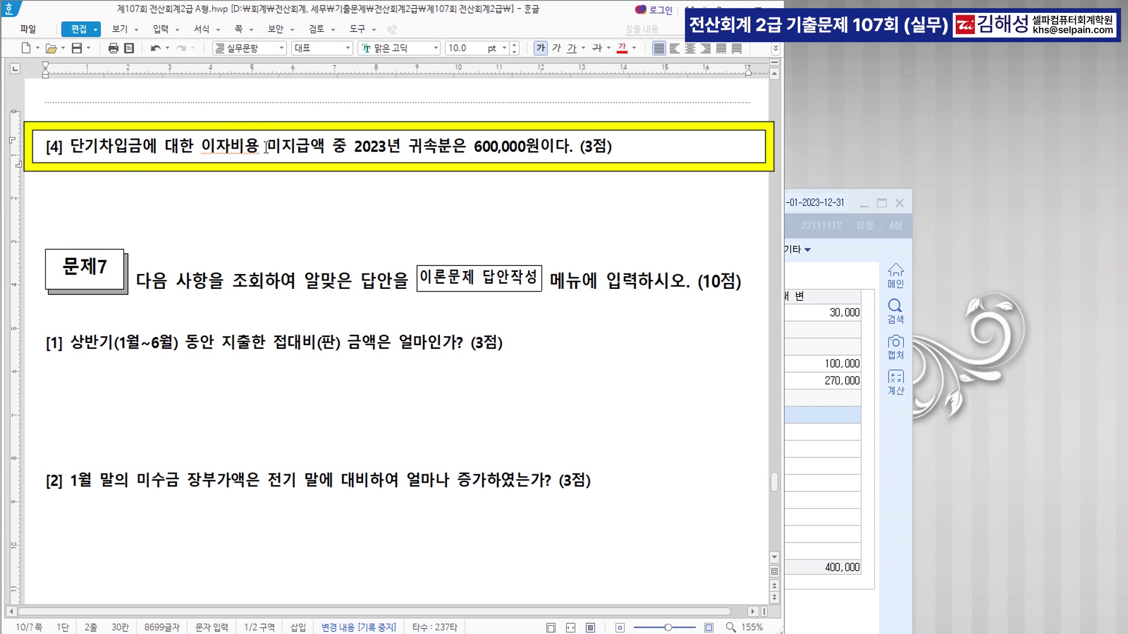
left_click_drag(266, 147, 330, 147)
left_click(361, 148)
left_click_drag(354, 148, 538, 157)
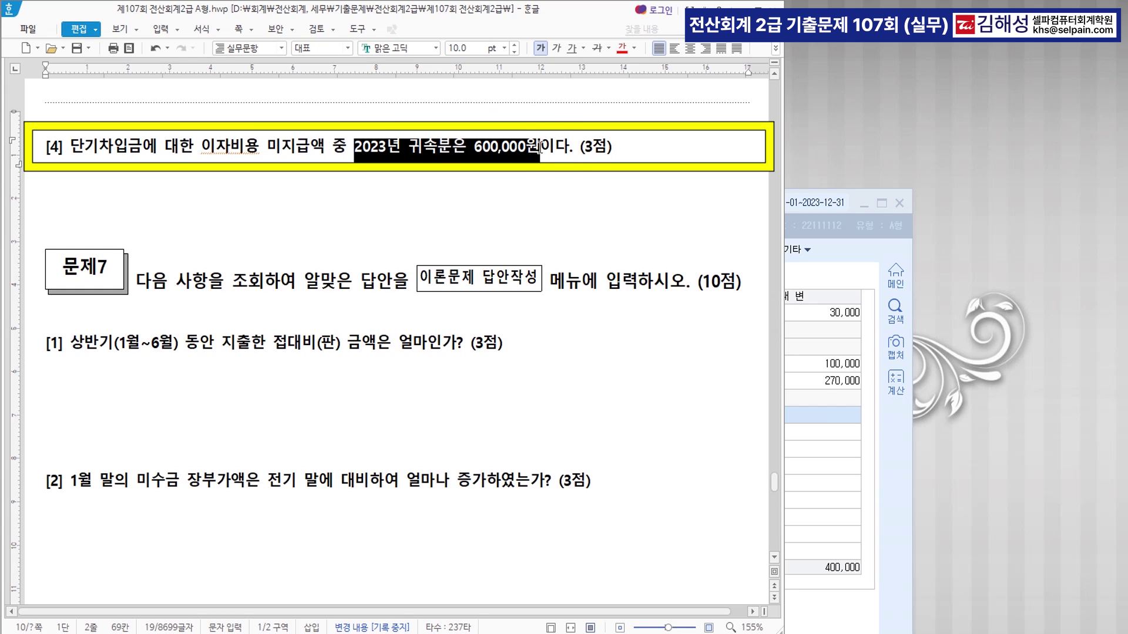
Insert ">> 미지급비용" after "600,000원" in question [4] and color "600,000원 >> 미지급비용" red
left_click(537, 151)
type(">>")
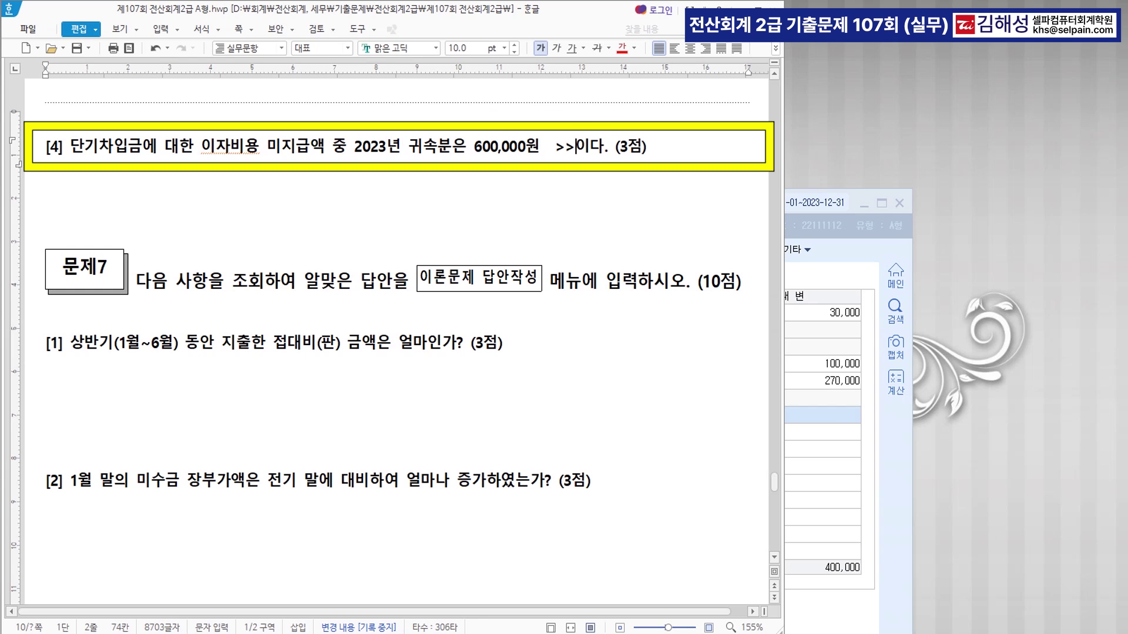
type(" 미지급비요")
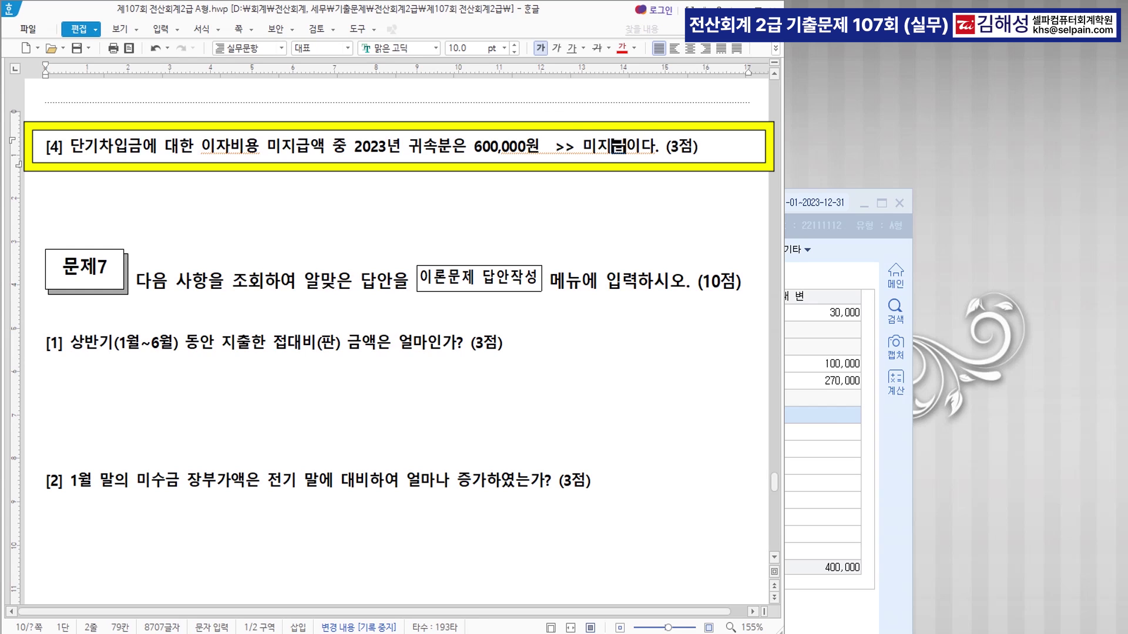
type("ㅇ")
left_click(503, 178)
left_click_drag(472, 147, 654, 147)
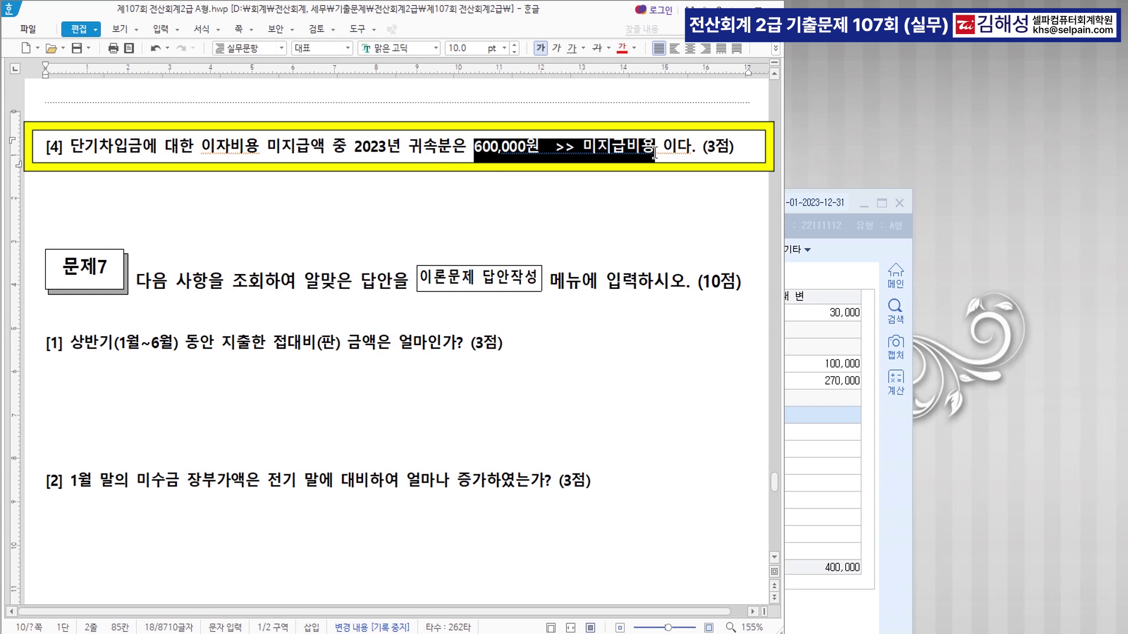
left_click(622, 52)
Switch to 일반전표입력 and enter a December 31 credit line for account 0262 미지급비용 with the amount 600,000
left_click(821, 500)
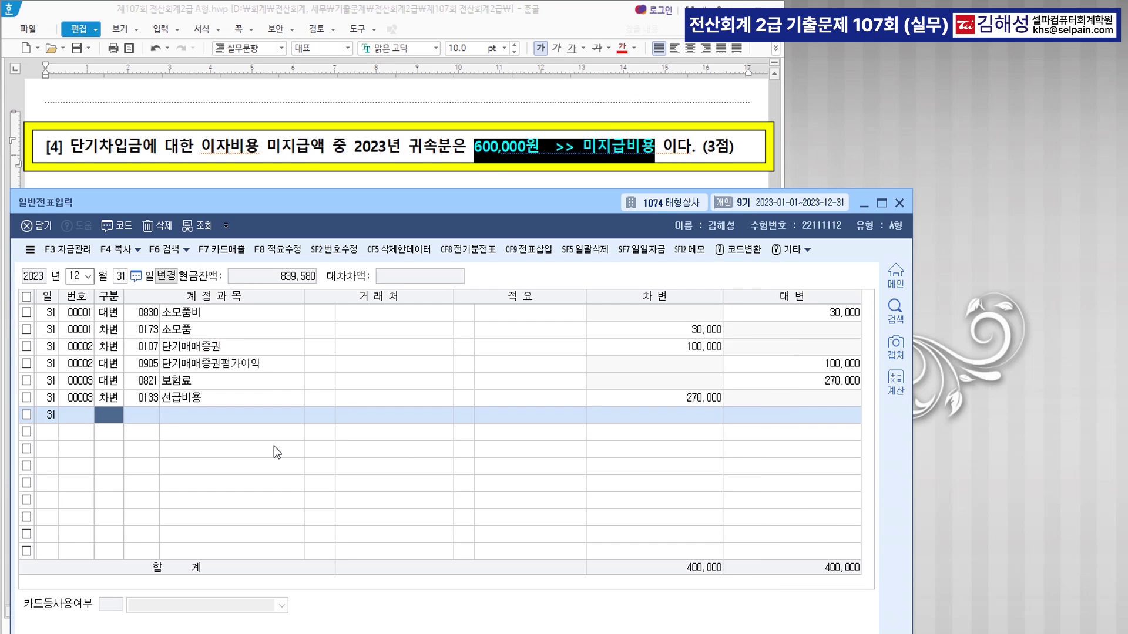
type("4")
key("Return")
type("미지")
key("Return")
key("Down")
key("Down")
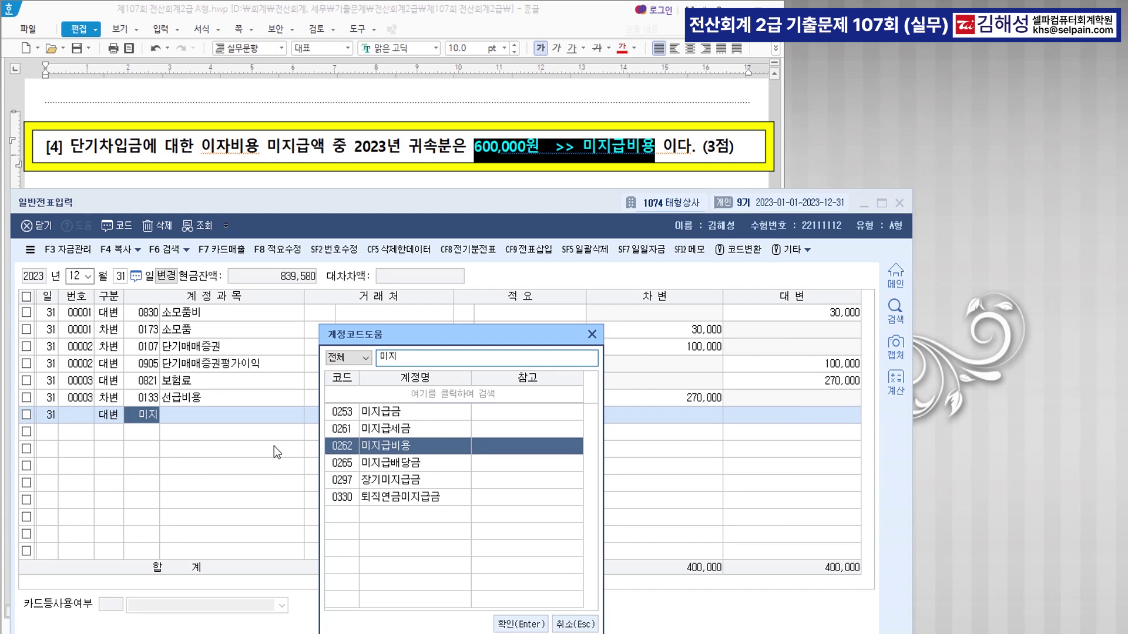
key("Return")
key("Return")
key("Return")
key("Return")
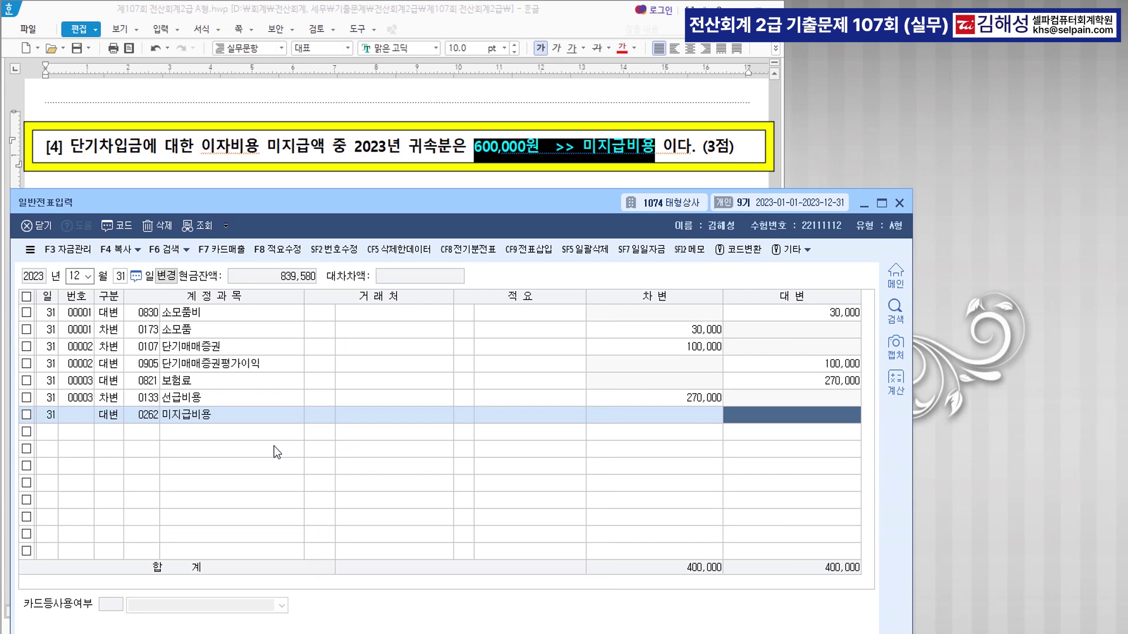
type("600000")
key("Return")
Enter the matching December 31 debit line for account 0951 이자비용 with the amount 600,000
type("3")
key("Return")
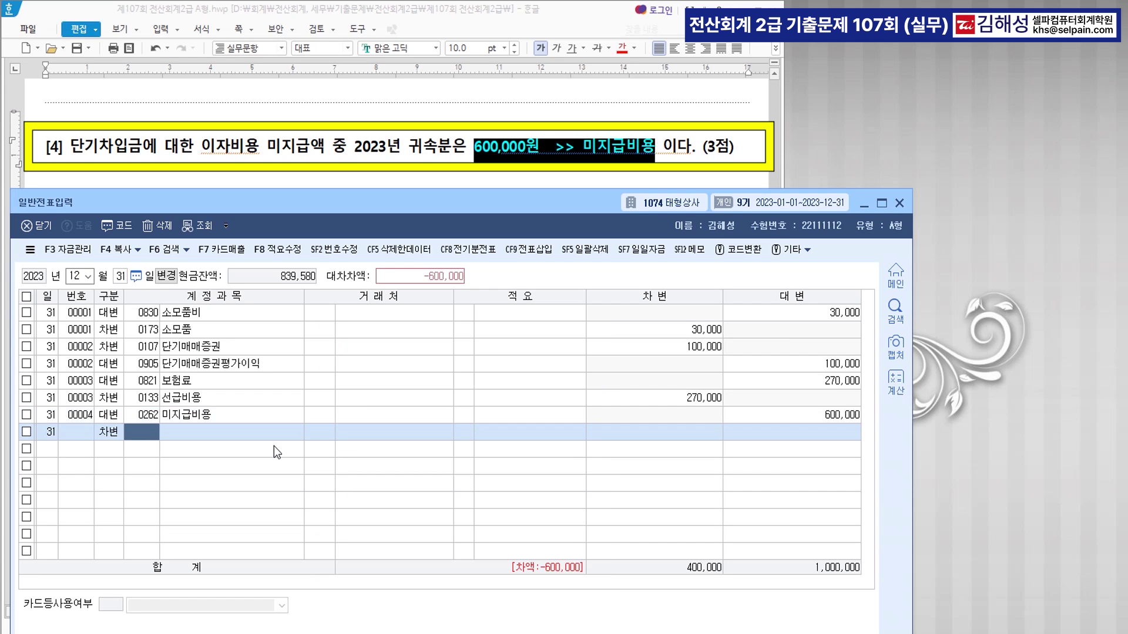
type("0951")
key("Return")
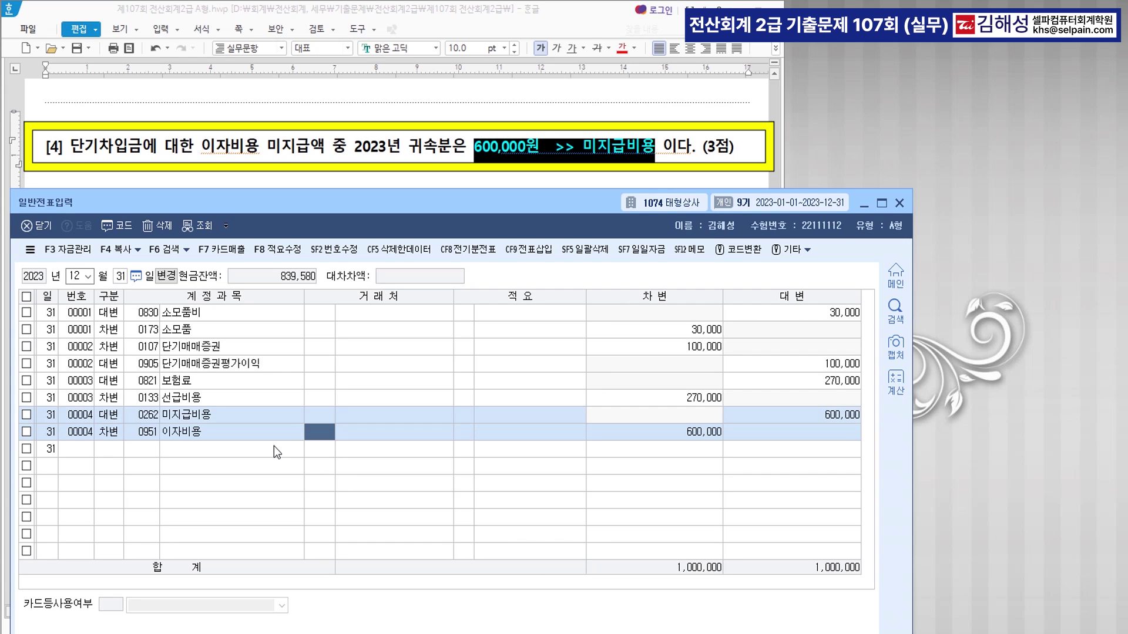
key("Return")
key("Return")
key("Return")
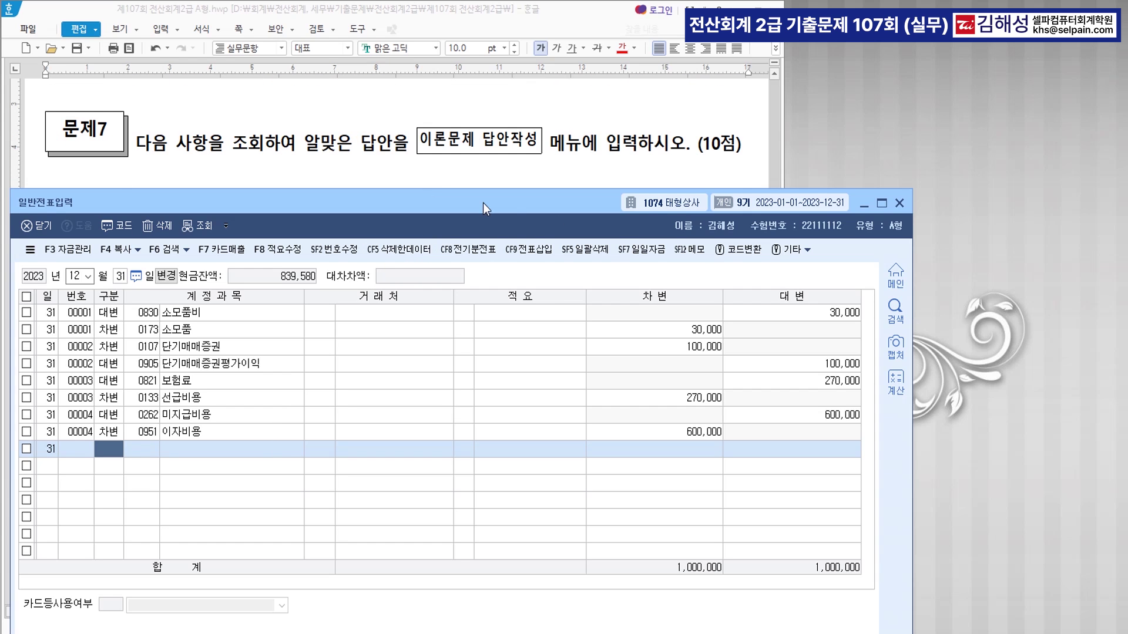
Return to the exam document and color "접대비(판) 금액" and "1월~6월" red in 문제7 question [1]
left_click(861, 204)
scroll(423, 320, "up", 5)
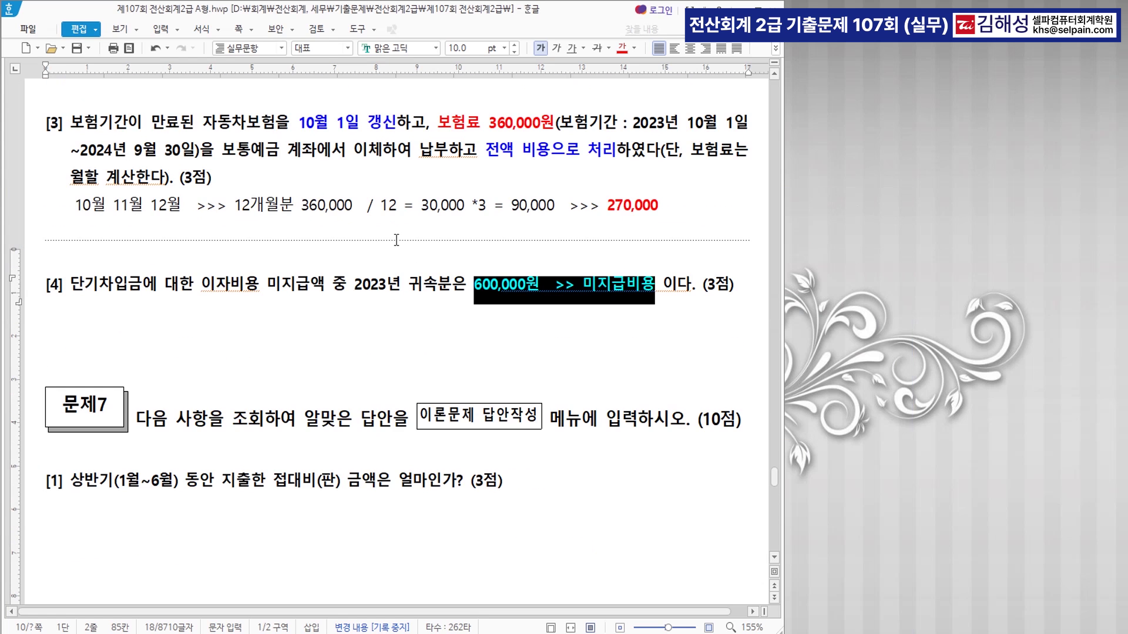
scroll(423, 320, "down", 3)
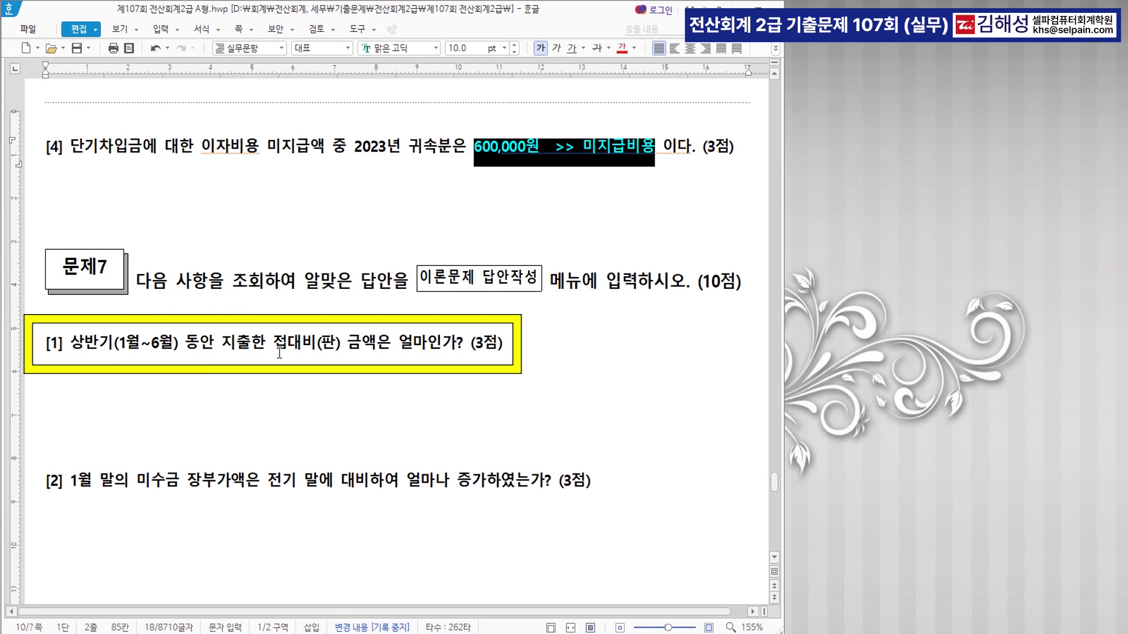
left_click_drag(278, 352, 378, 351)
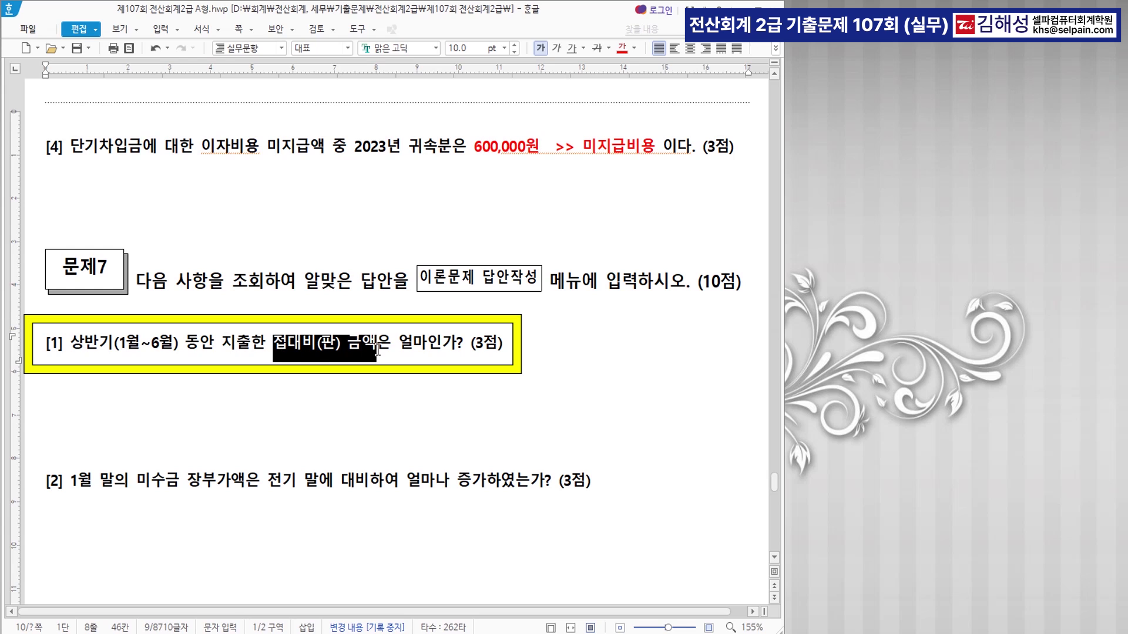
left_click(627, 53)
left_click(387, 376)
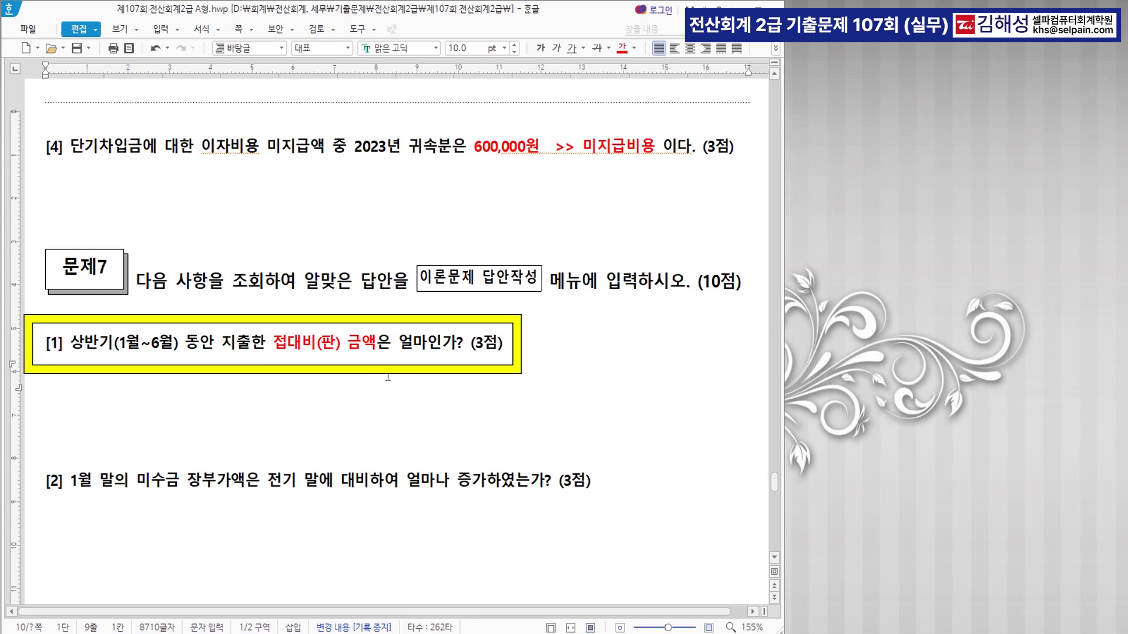
left_click_drag(121, 352, 193, 355)
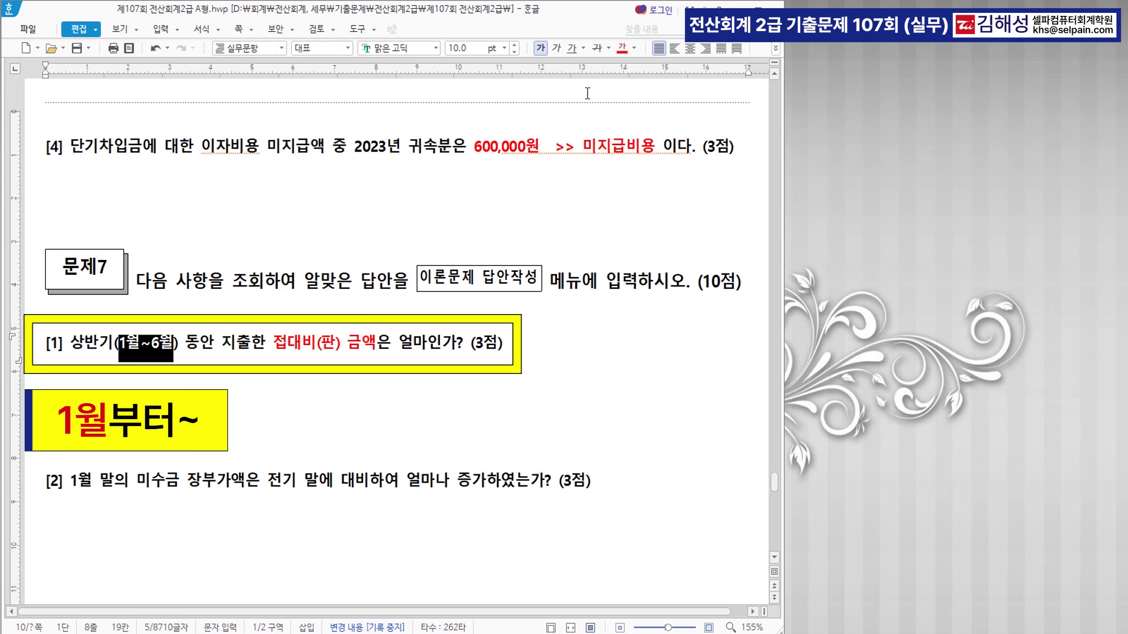
left_click(622, 49)
left_click(341, 378)
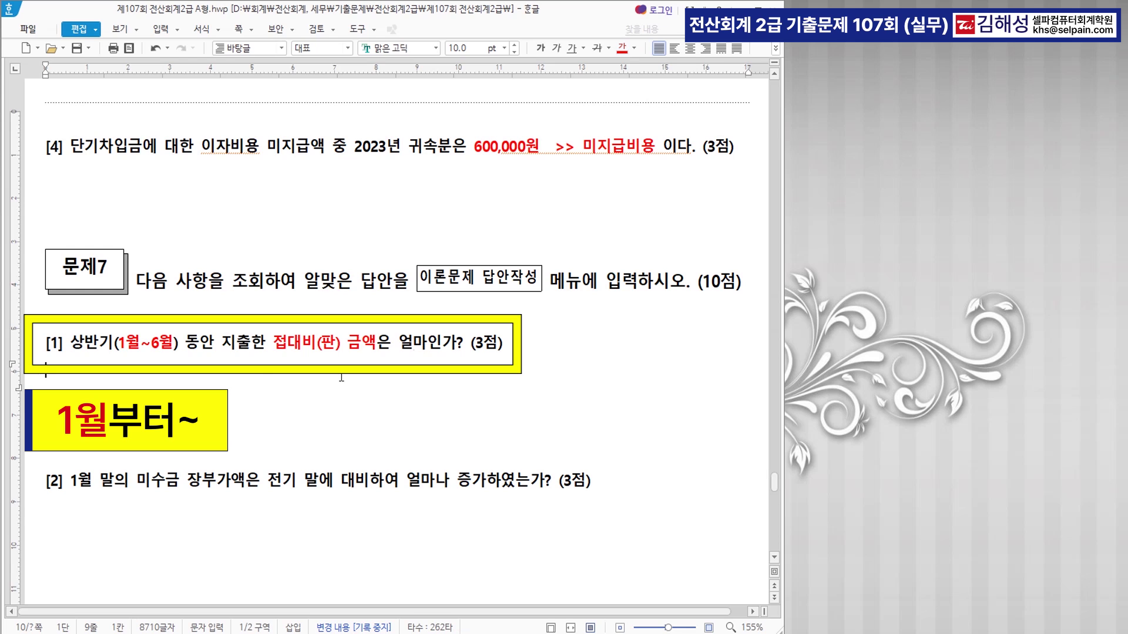
Add the note "~~부터 ~~까지 >>> 일계표 확인" on its own line below 문제7 question [1]
key("Return")
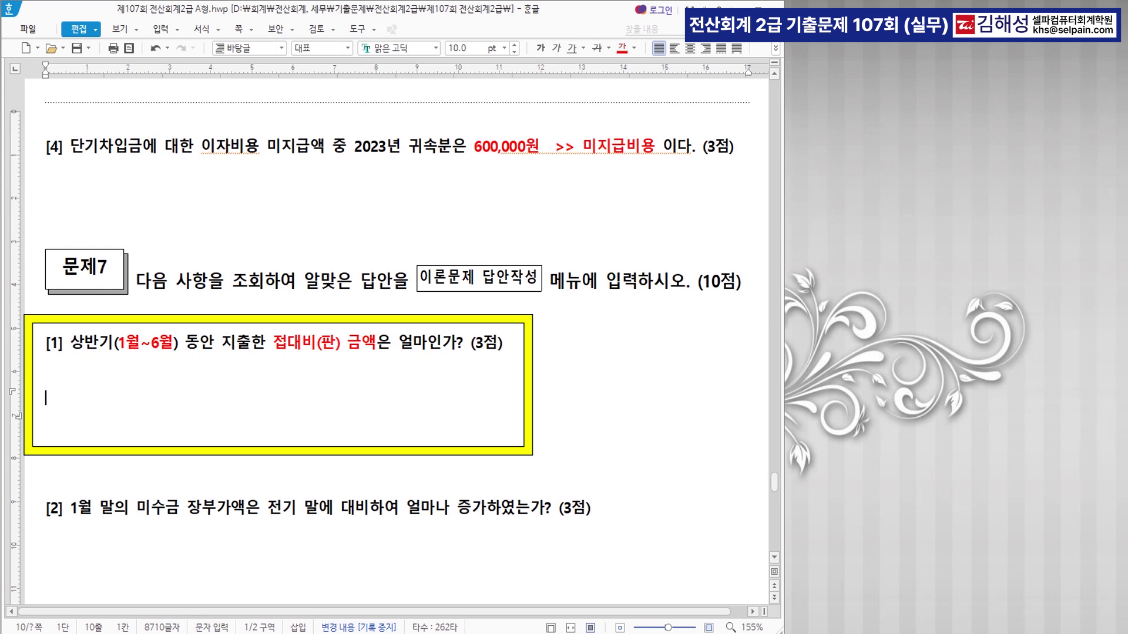
type("~~ㅂ")
type("~~부터")
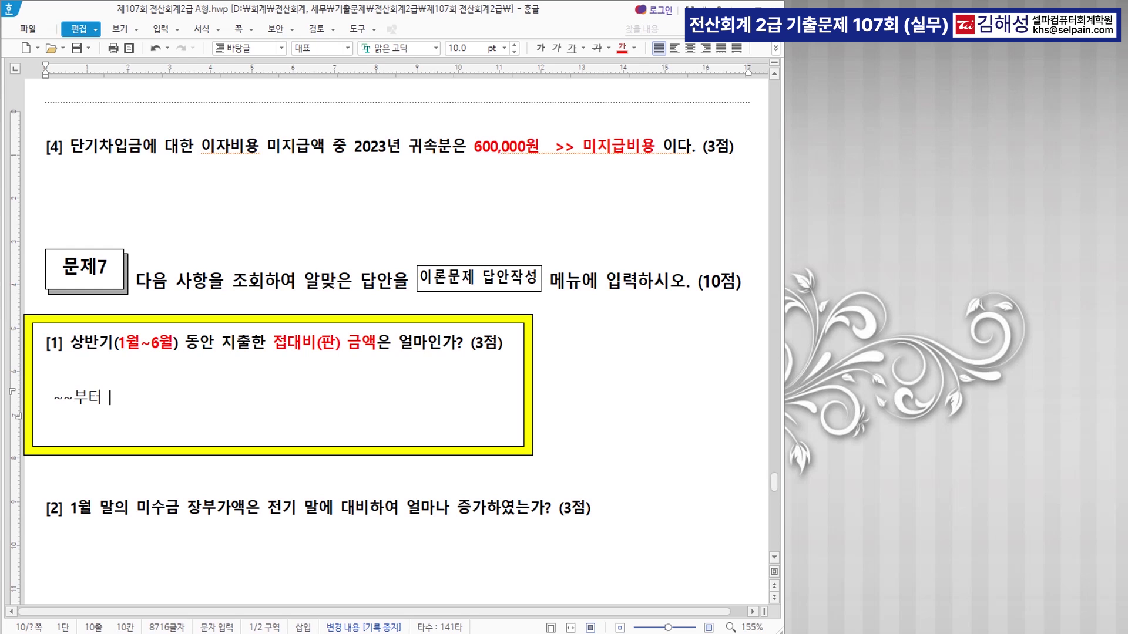
type("~~까지  >>> 일계")
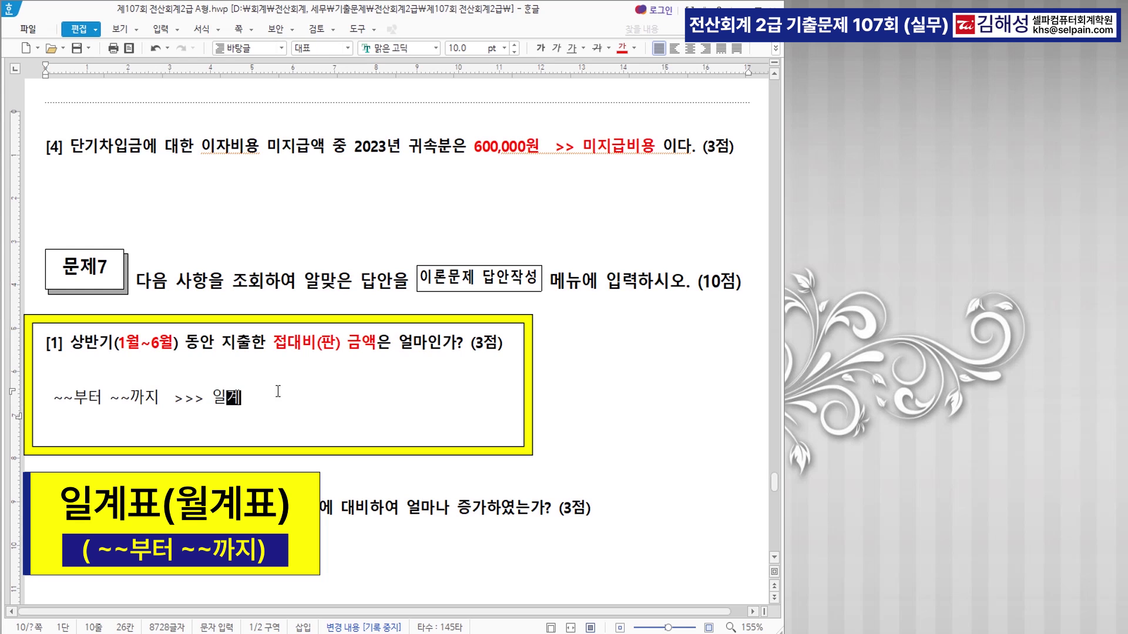
type("표 확이")
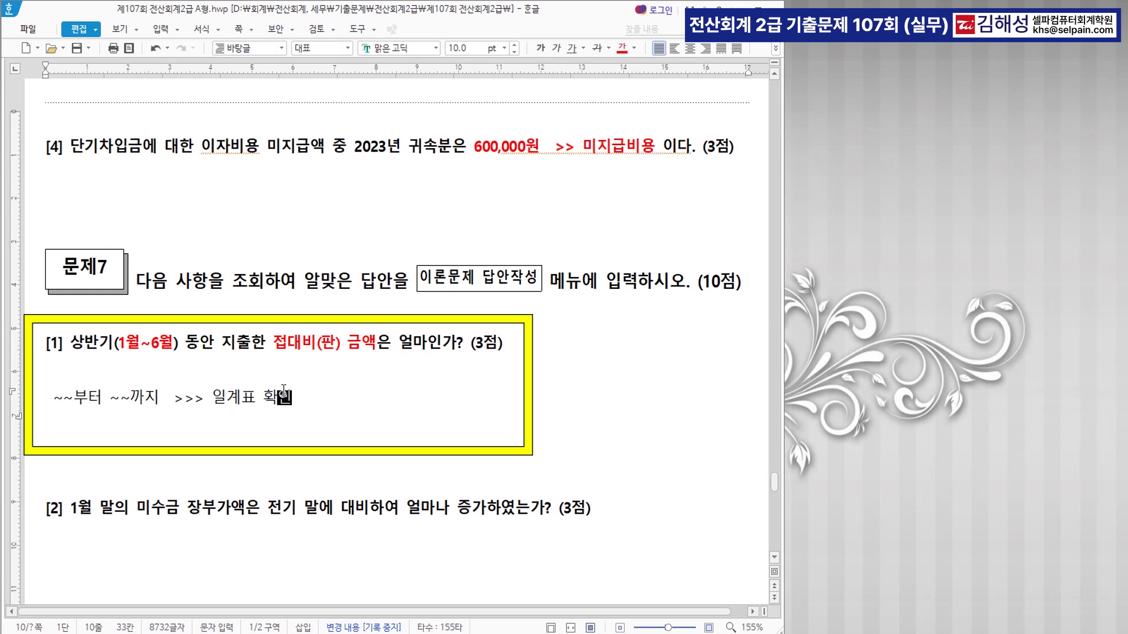
key("Return")
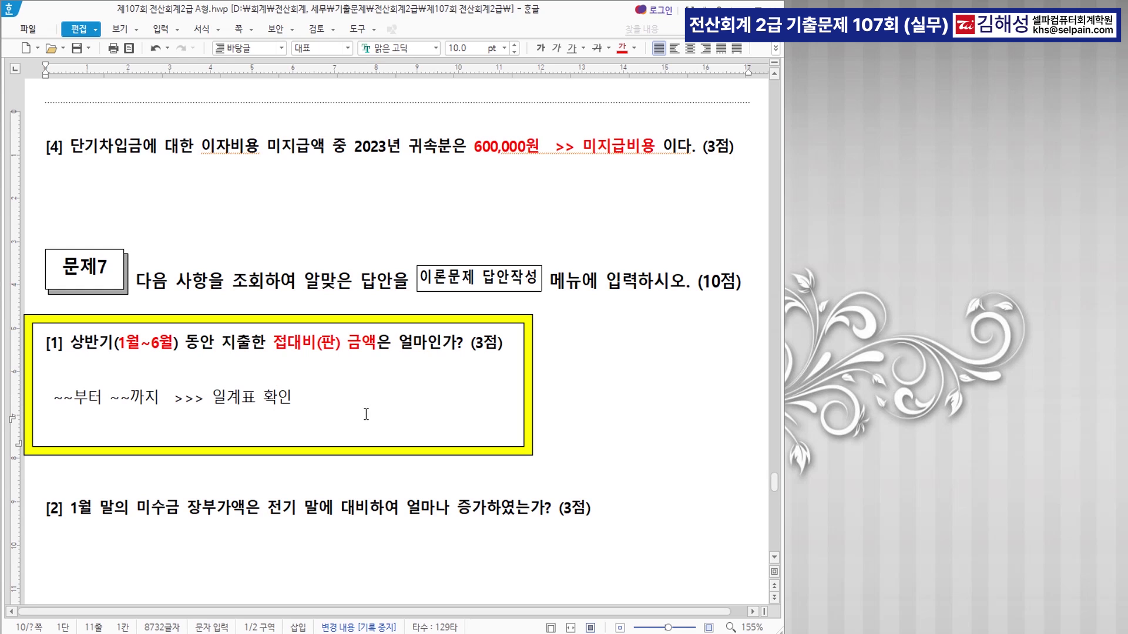
Make the "~~부터 ~~까지 >>> 일계표 확인" note below question [1] red and bold
scroll(372, 413, "down", 2)
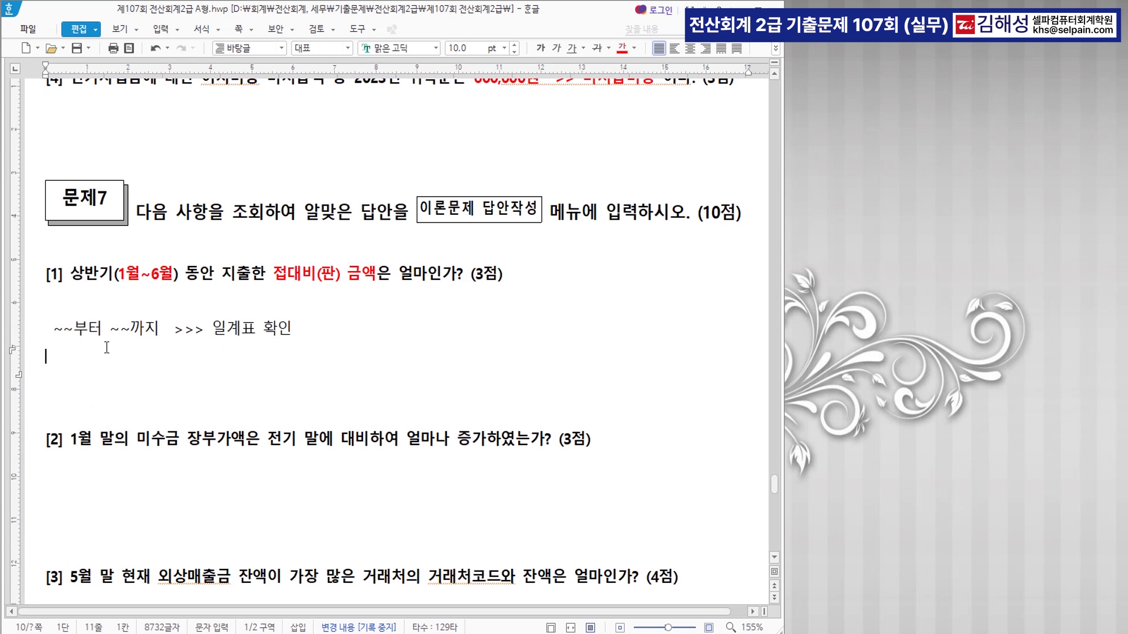
left_click_drag(53, 335, 306, 338)
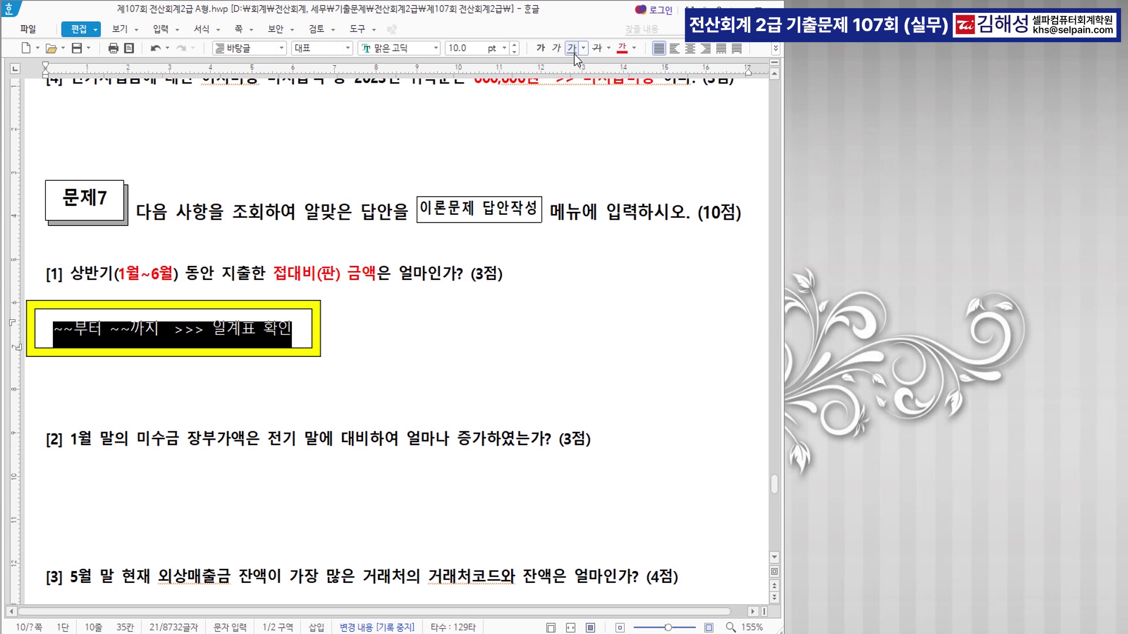
left_click(622, 48)
left_click(540, 49)
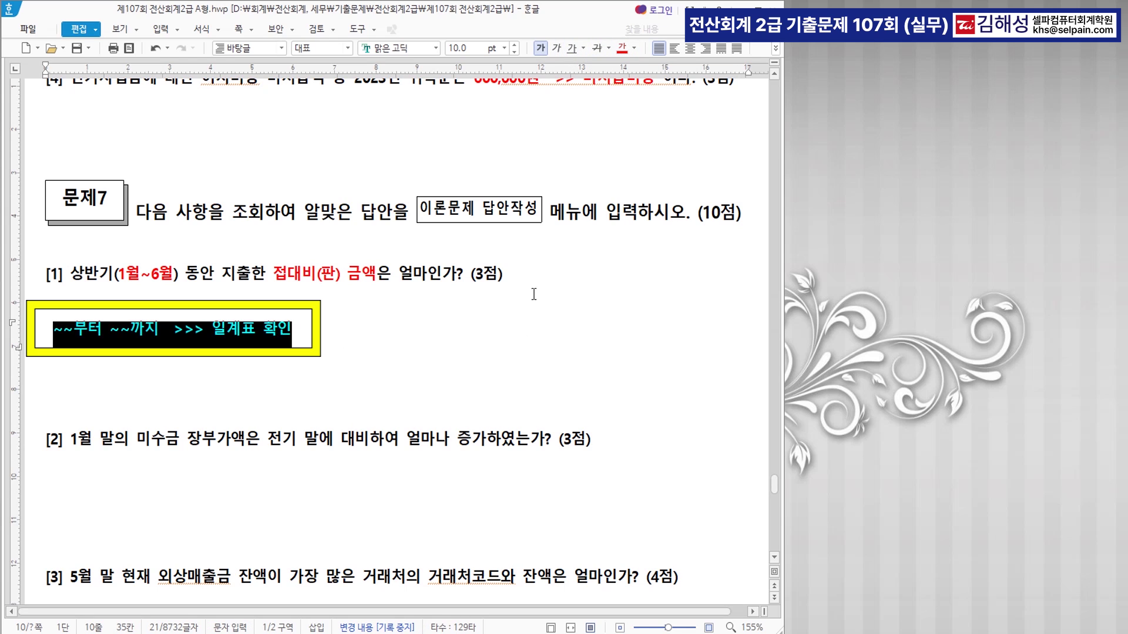
left_click(409, 336)
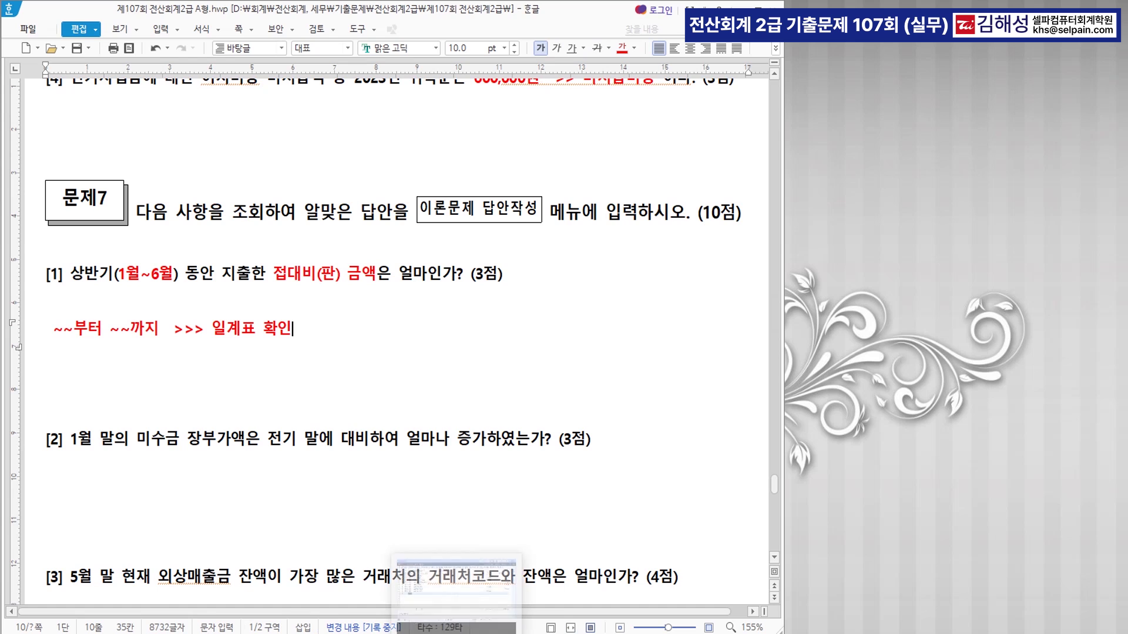
Switch to KcLep, open 일계표(월계표) and query the period from January 1 to June 30, 2023
left_click(379, 631)
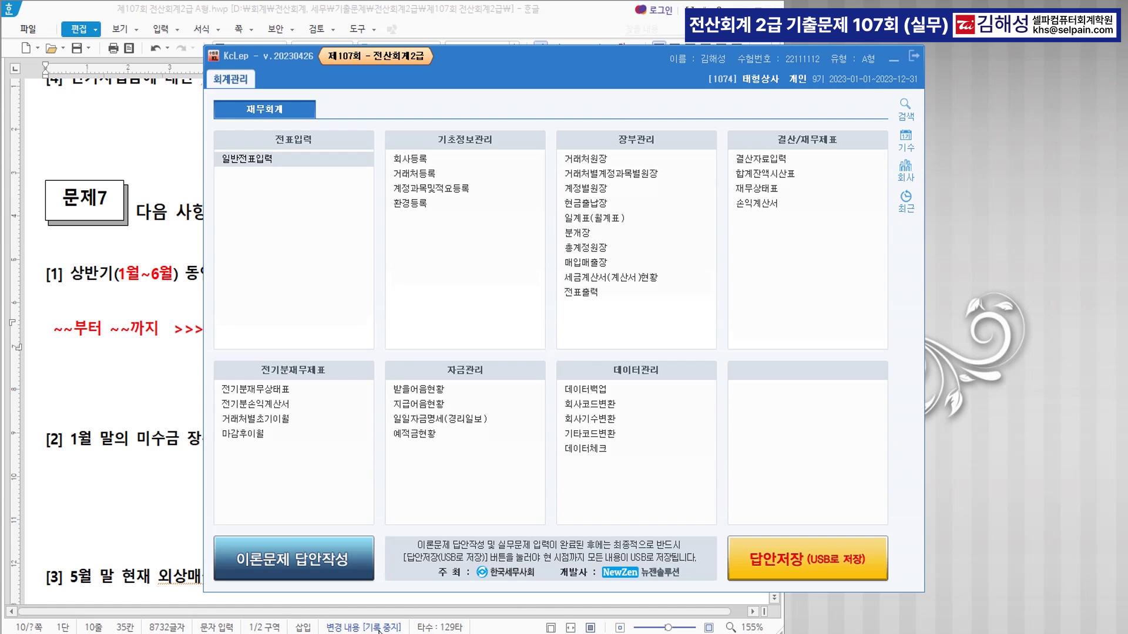
left_click(599, 220)
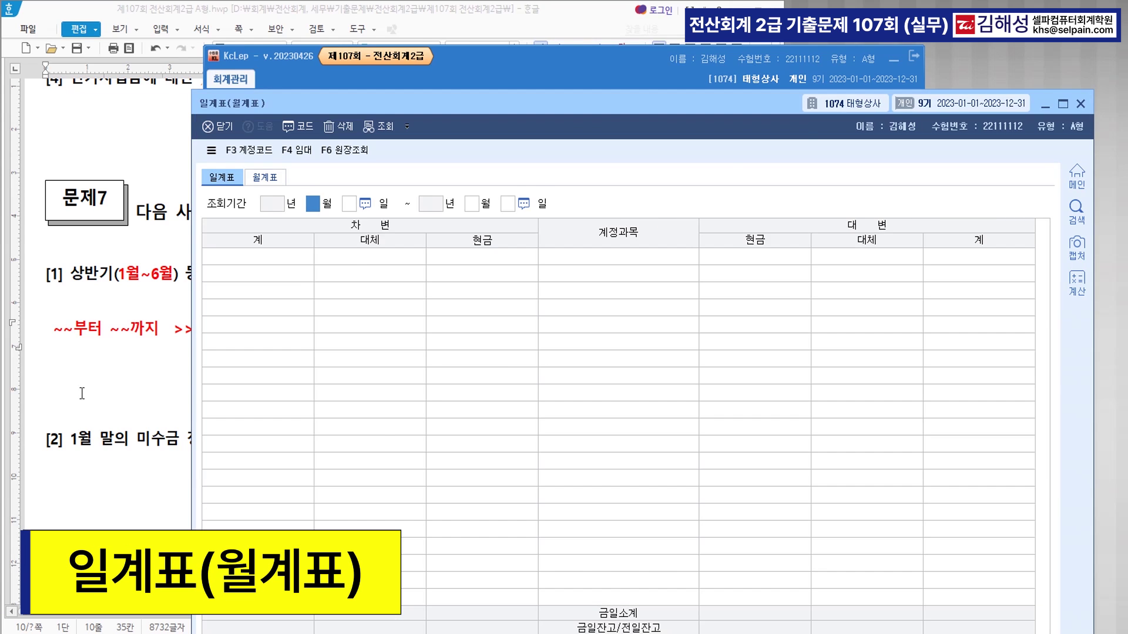
left_click(93, 393)
left_click(864, 342)
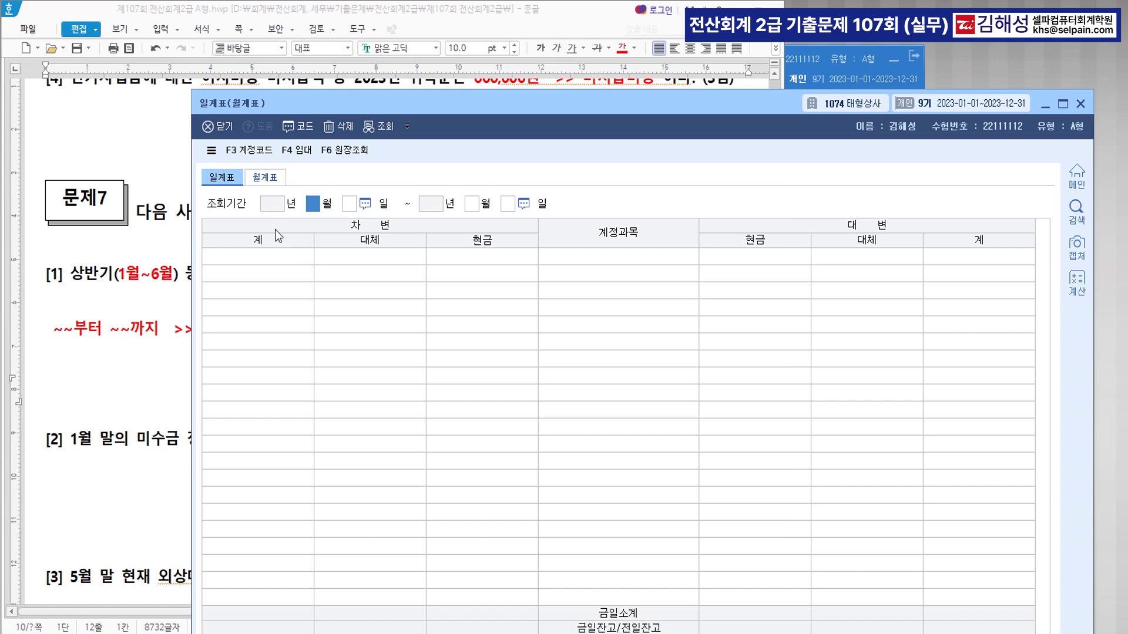
type("1")
key("Return")
key("Return")
type("6")
key("Return")
key("Return")
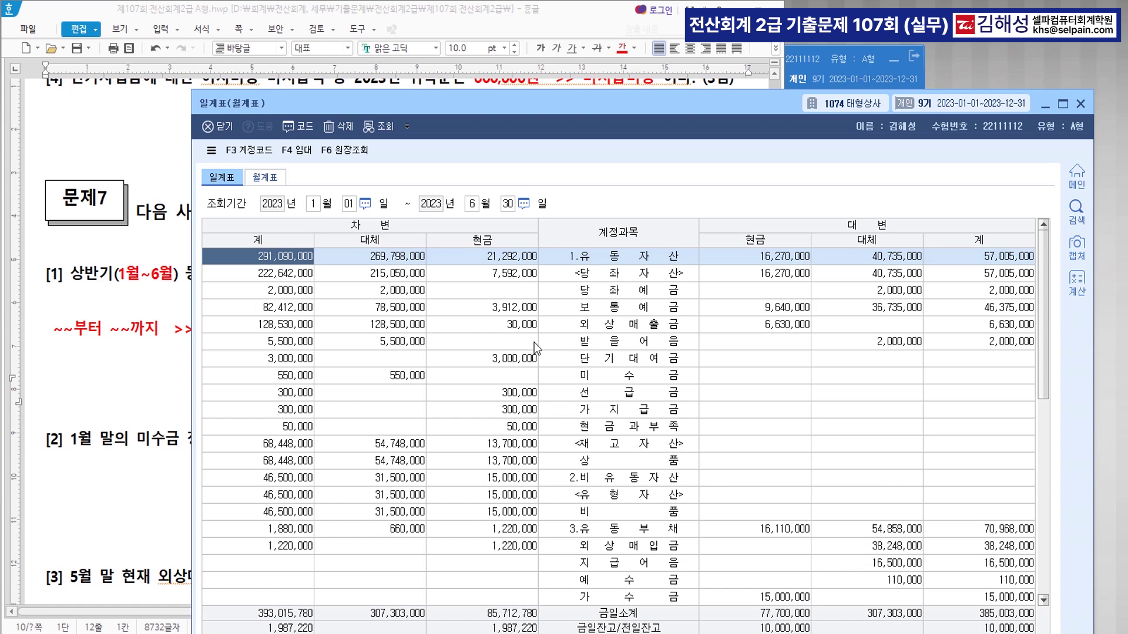
Find 접대비 under 판매비및일반관리비 in the daily summary and check its debit total
scroll(538, 349, "down", 4)
scroll(662, 387, "down", 1)
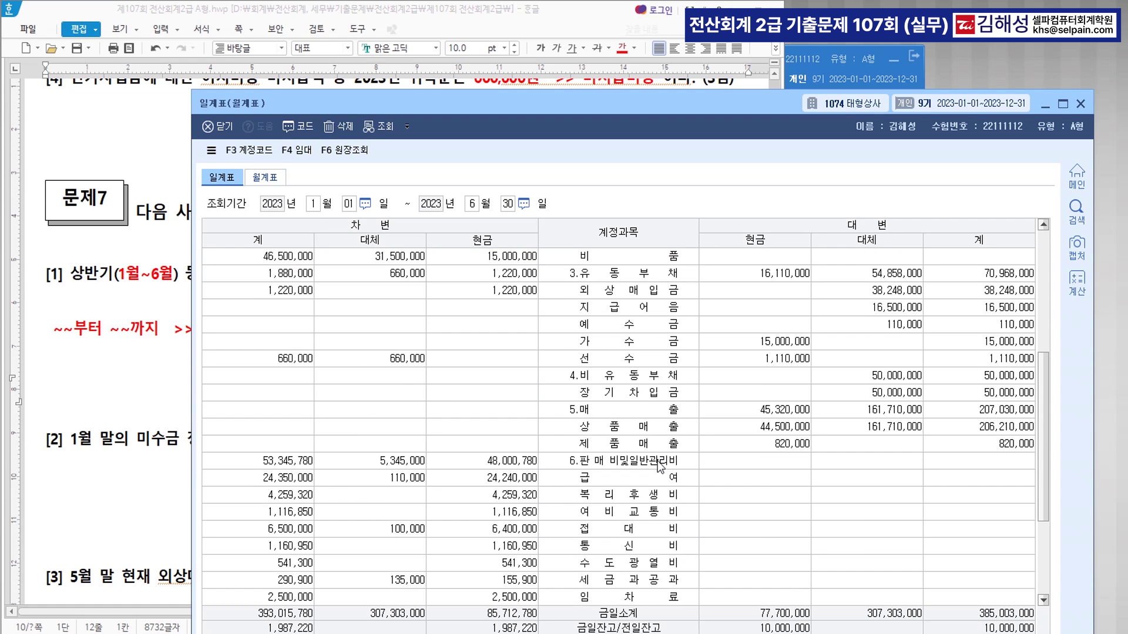
left_click(661, 464)
mouse_move(531, 112)
left_mouse_down()
mouse_move(541, 396)
mouse_move(523, 97)
left_mouse_up()
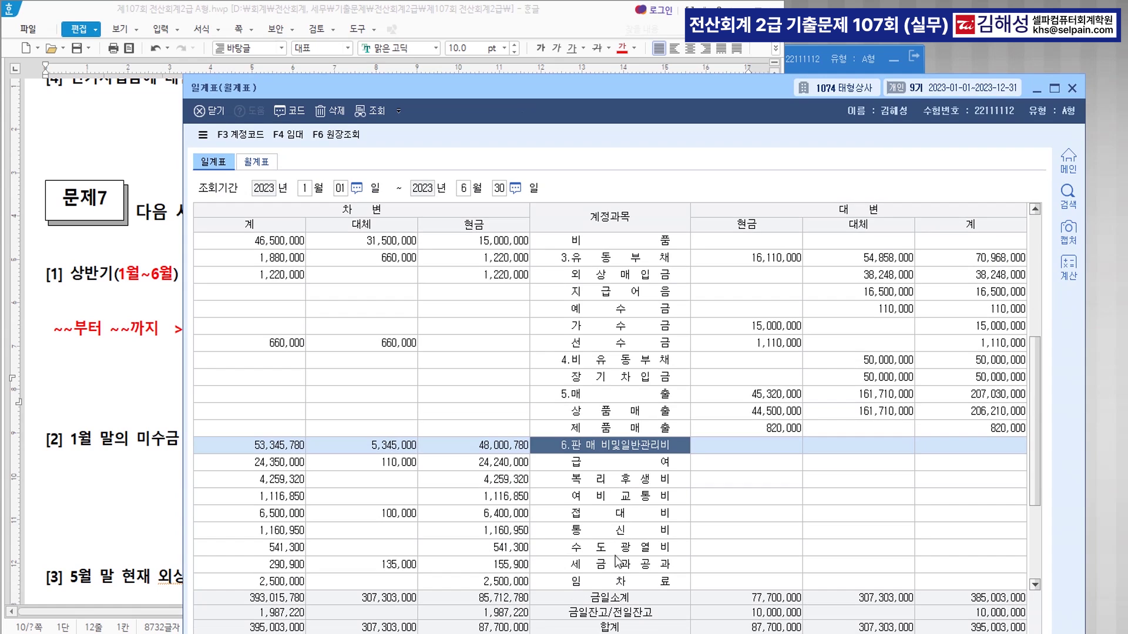
scroll(635, 541, "down", 3)
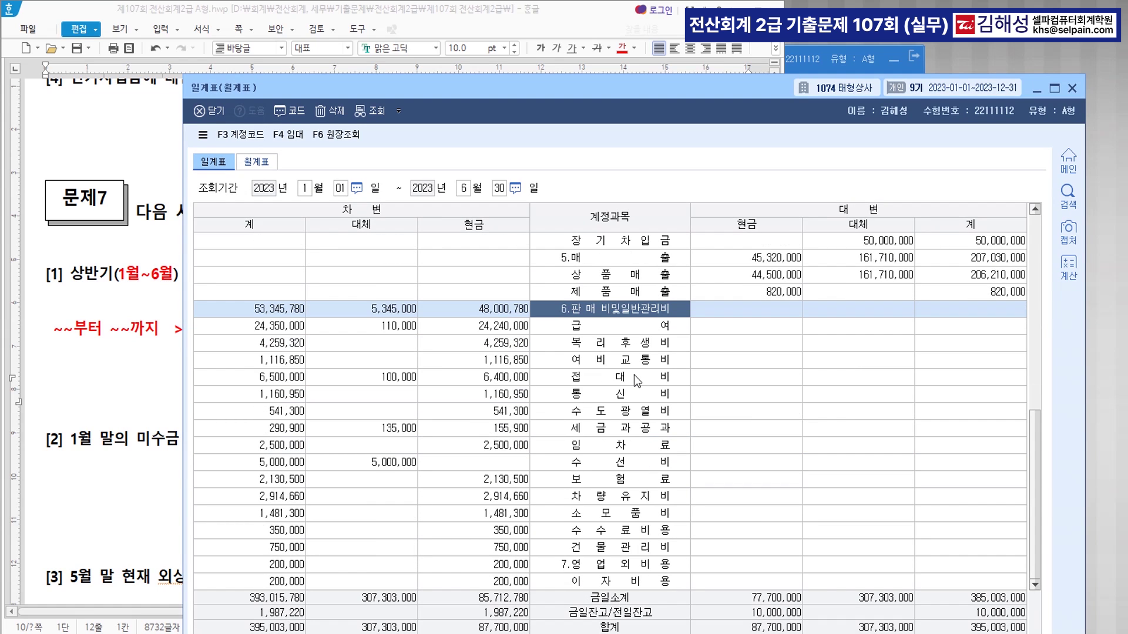
left_click(635, 376)
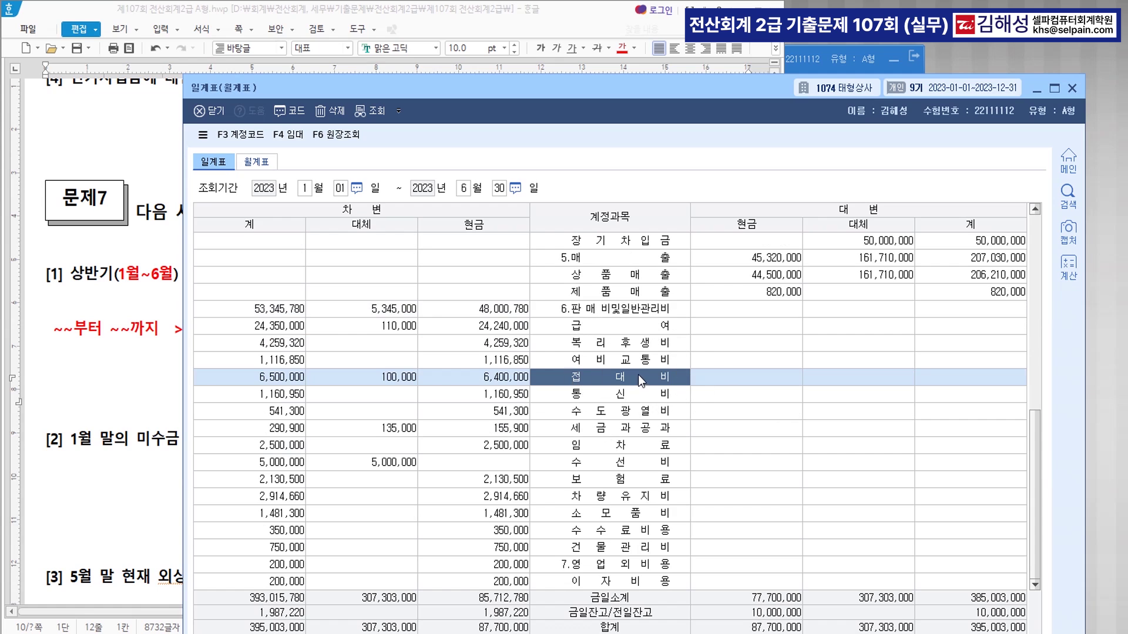
left_click(273, 378)
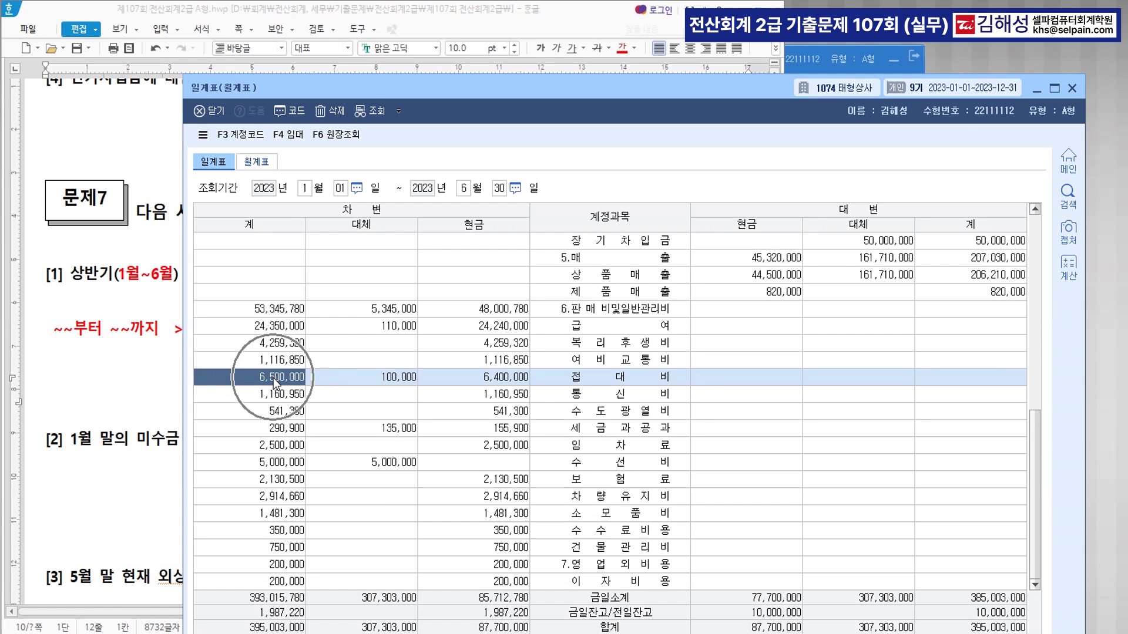
Switch back to the exam document and append the answer ">>> 6,500,000" to the end of 문제7 question [1]
left_click(157, 374)
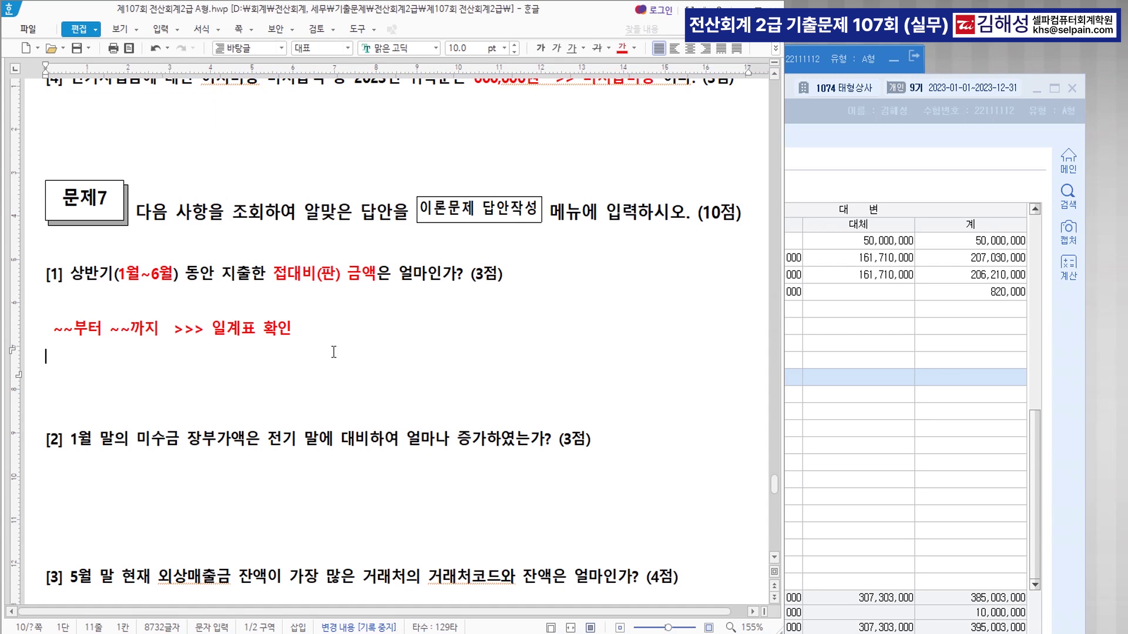
left_click(550, 293)
type(">>> 6,500,000")
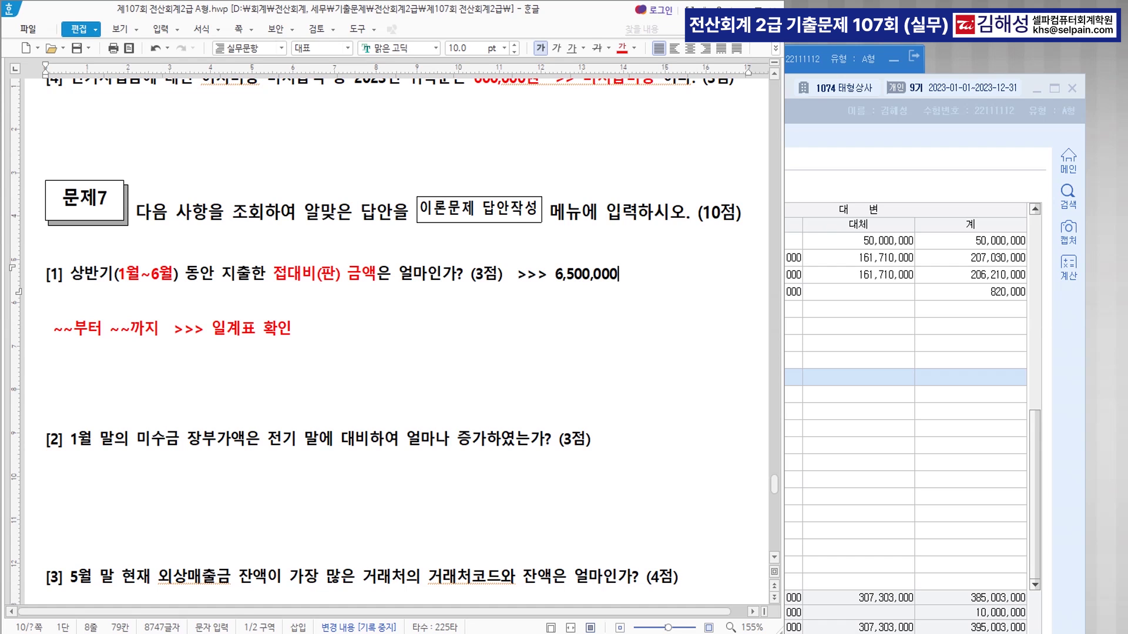
Return to the accounting program and open 합계잔액시산표 by searching for its initials "ㅎㄱㅈ"
left_click(885, 358)
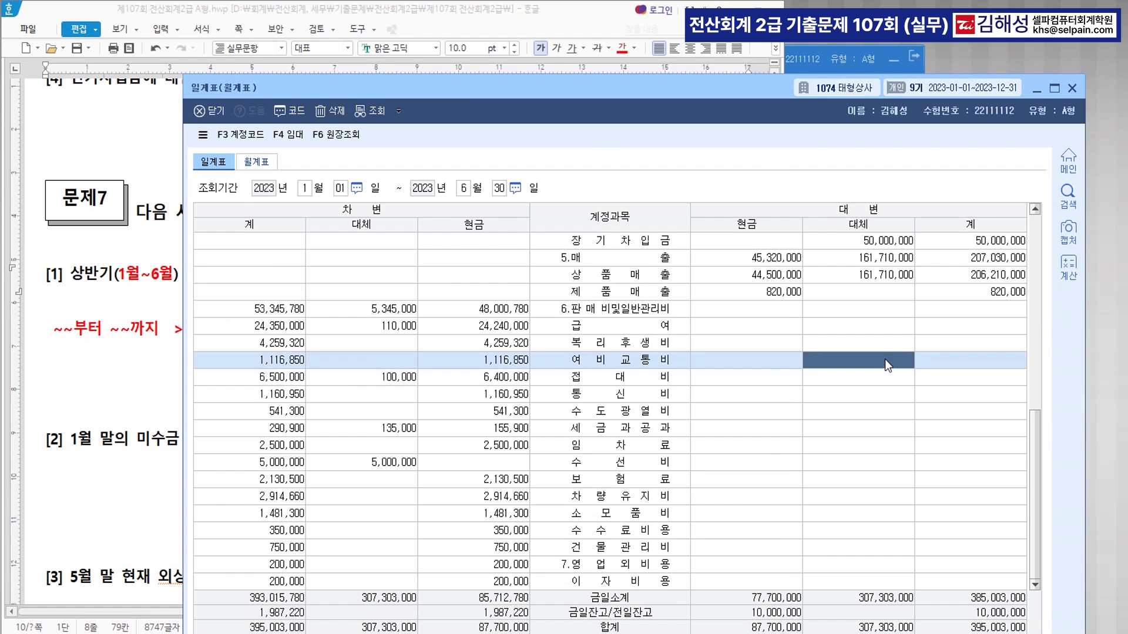
key("ctrl+Return")
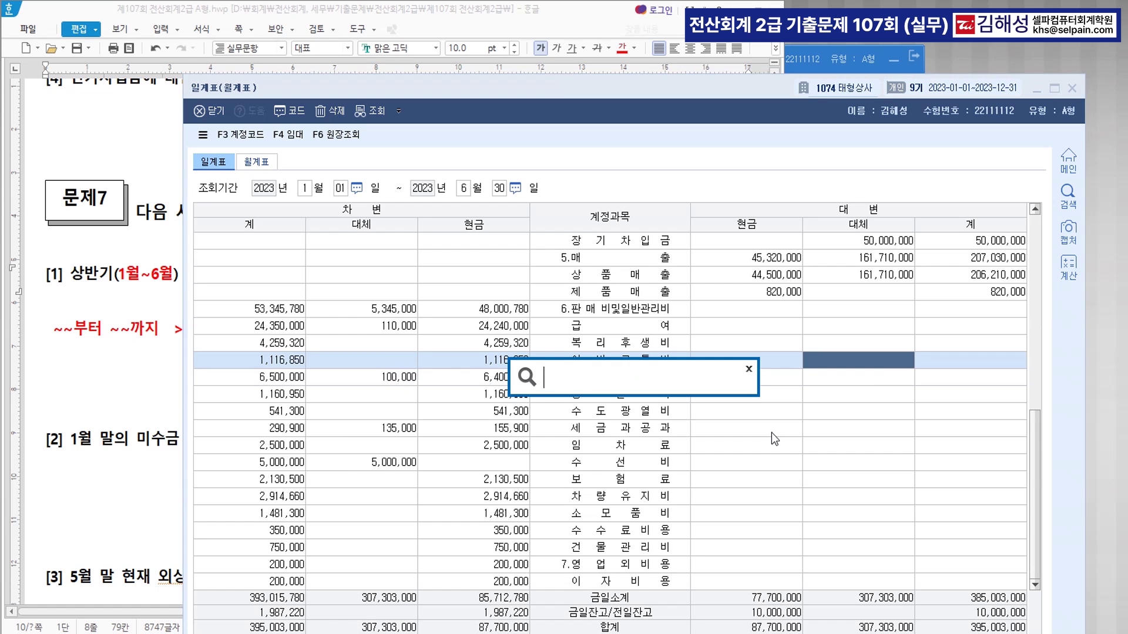
type("ㅎㄱㅈ")
key("Return")
key("Return")
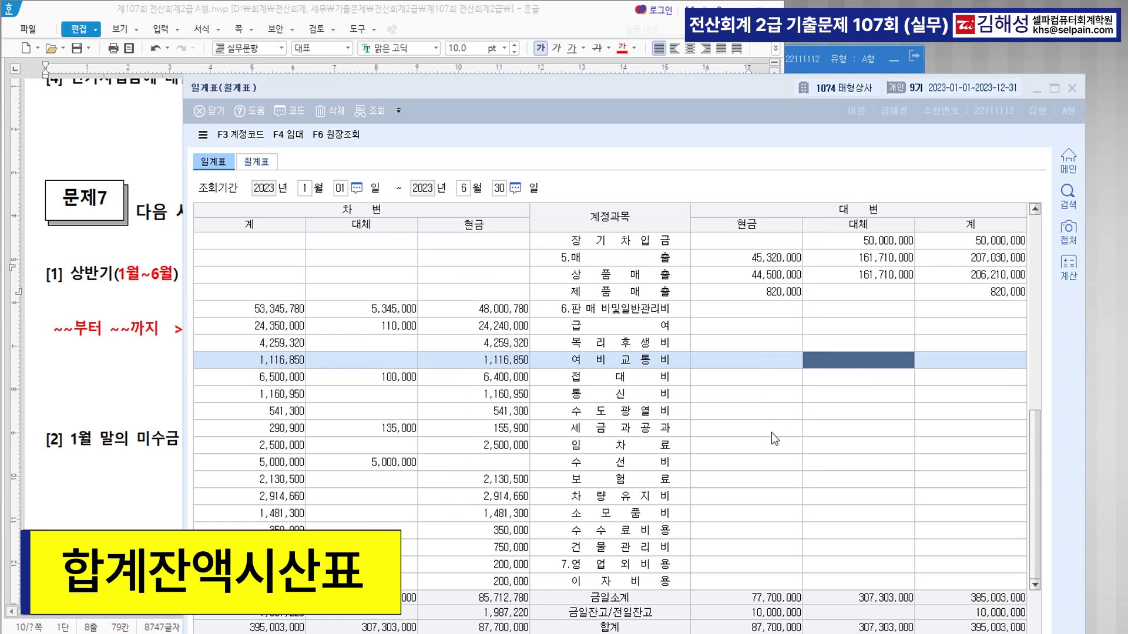
Query 합계잔액시산표 as of June 30, 2023 and find the 접대비 balance under 판매비및일반관리비
type("0")
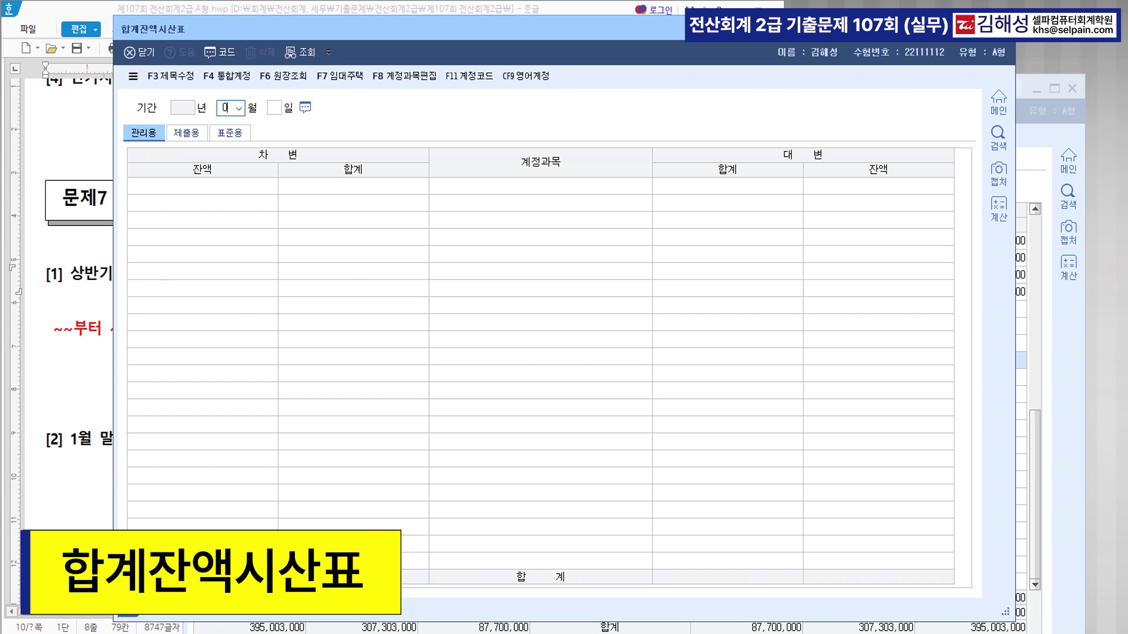
type("6")
key("Return")
scroll(718, 447, "down", 5)
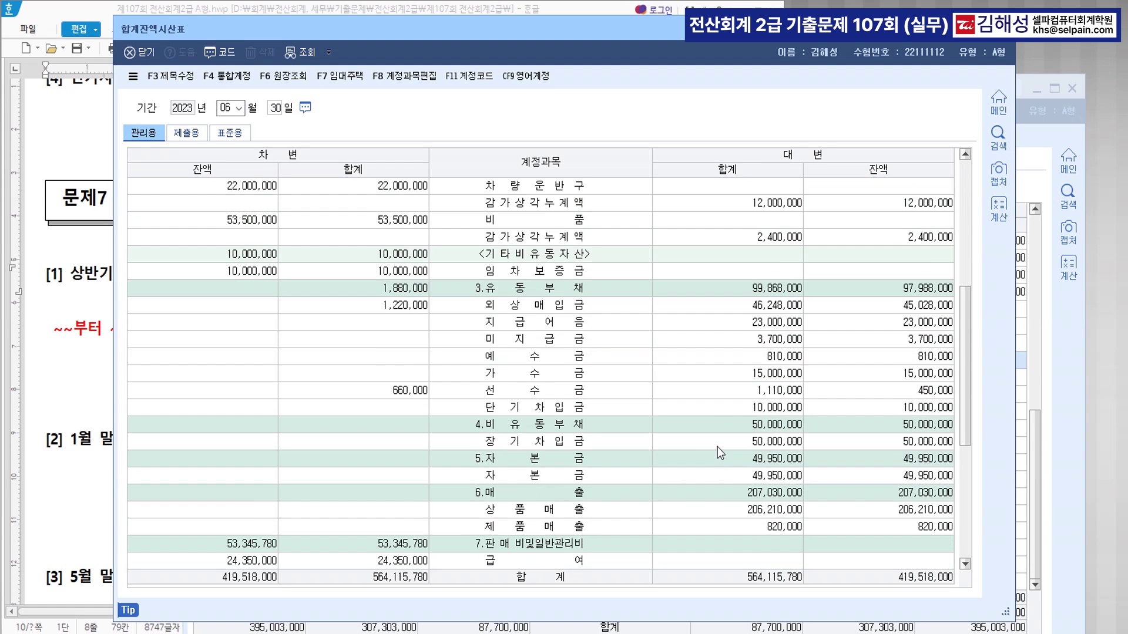
scroll(629, 454, "down", 3)
left_click(549, 463)
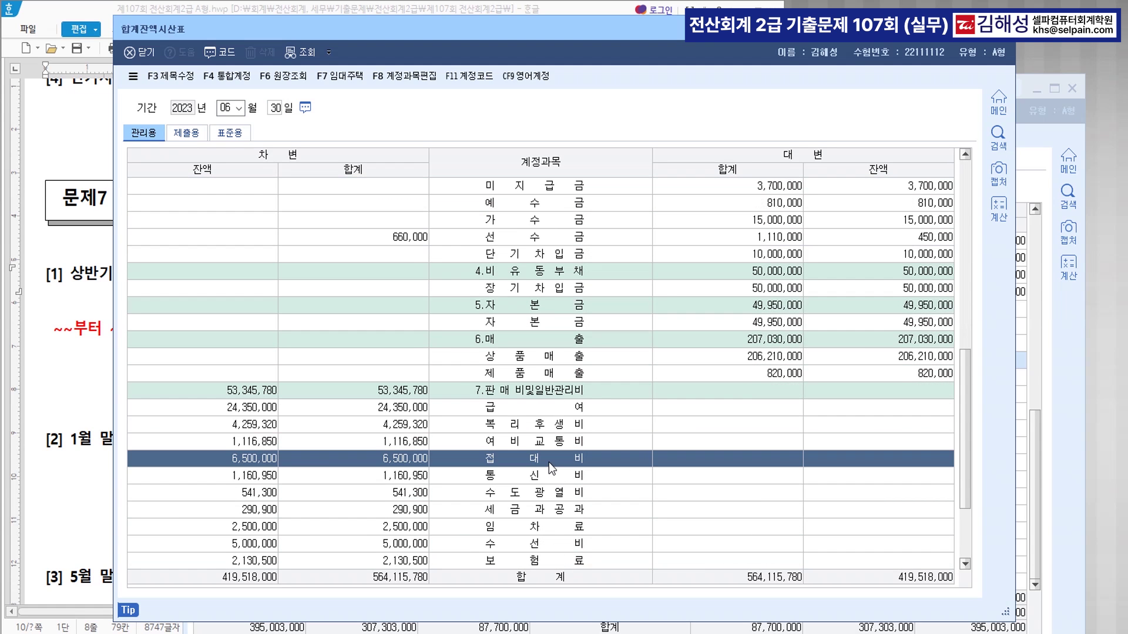
Open 총계정원장 by searching the menus for its initials "ㅊㄱㅈ"
key("ctrl+shift")
key("ctrl")
key("ctrl")
key("ctrl")
key("ctrl+Return")
type("ㅊㄱㅈ")
key("Return")
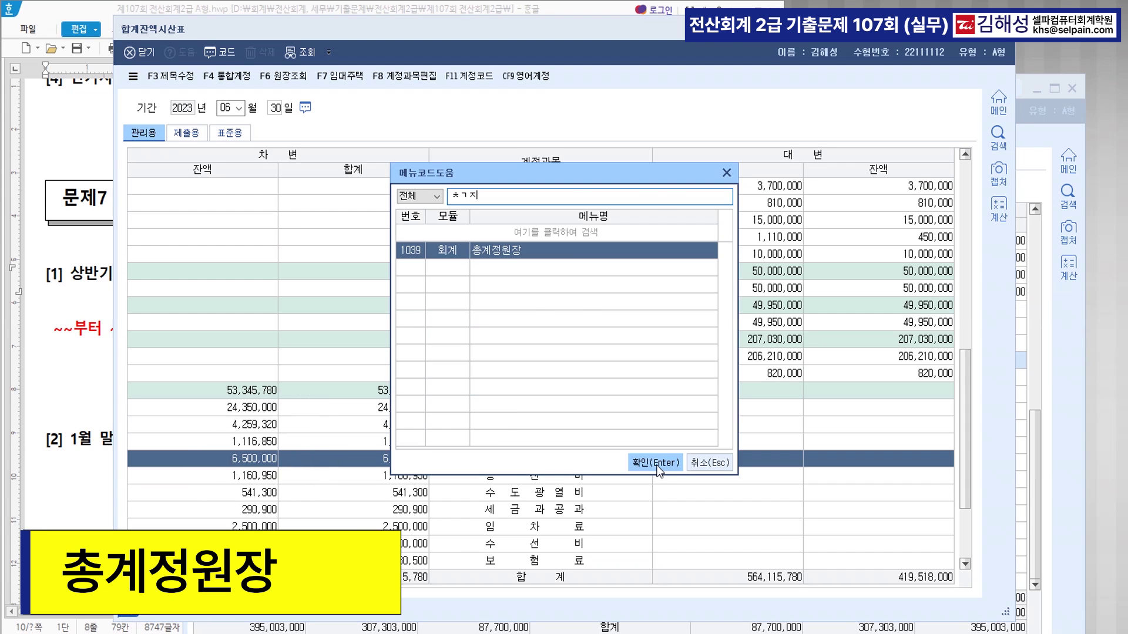
left_click(657, 463)
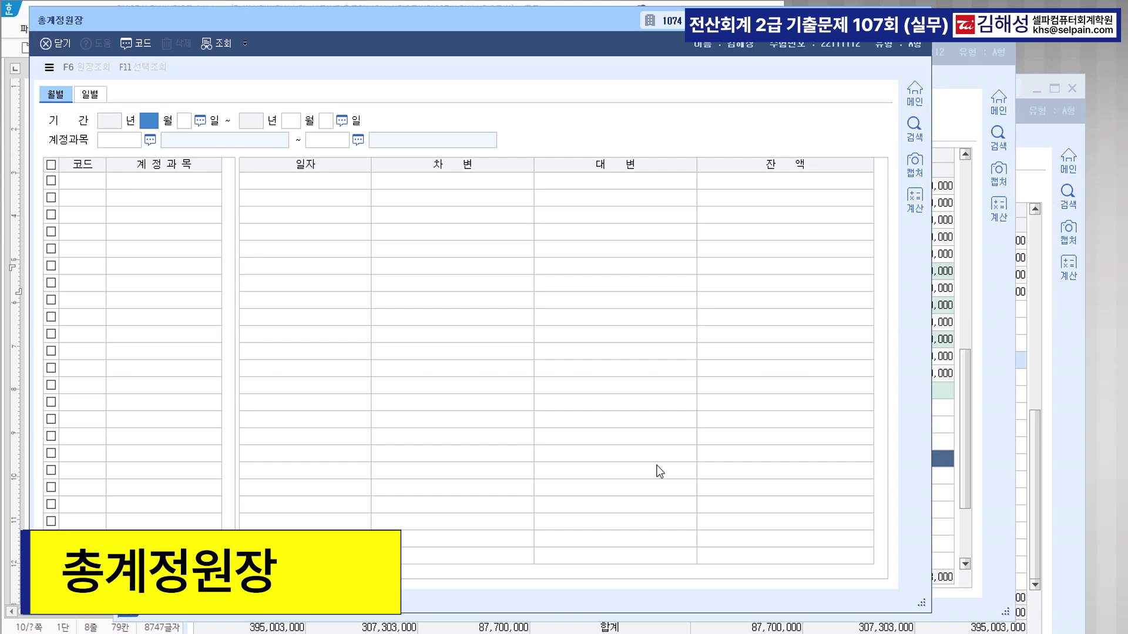
Query 총계정원장 for account 0813 접대비 from January 1 to June 30, 2023 and check the debit total
type("1")
key("Return")
key("Return")
type("6")
key("Return")
key("Return")
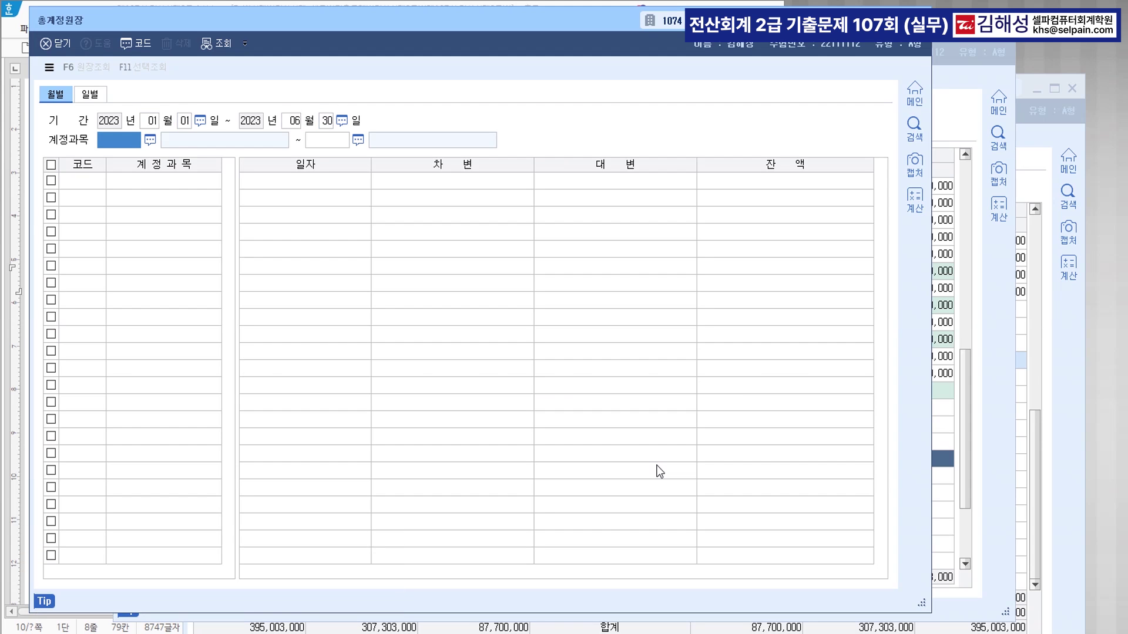
type("813")
key("Return")
key("Return")
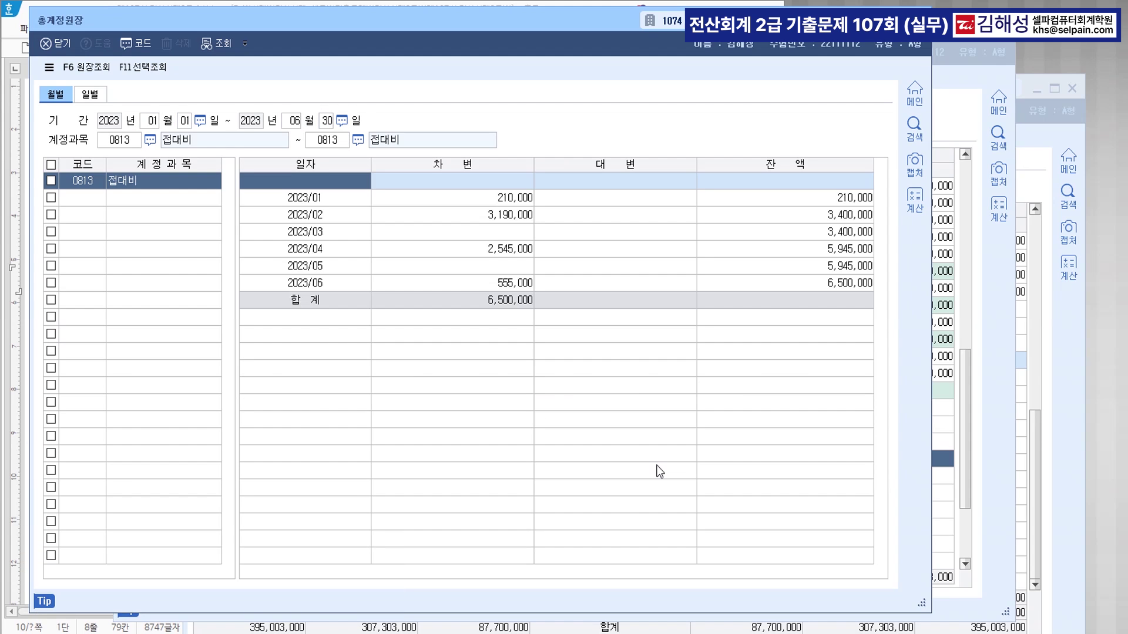
left_click(505, 306)
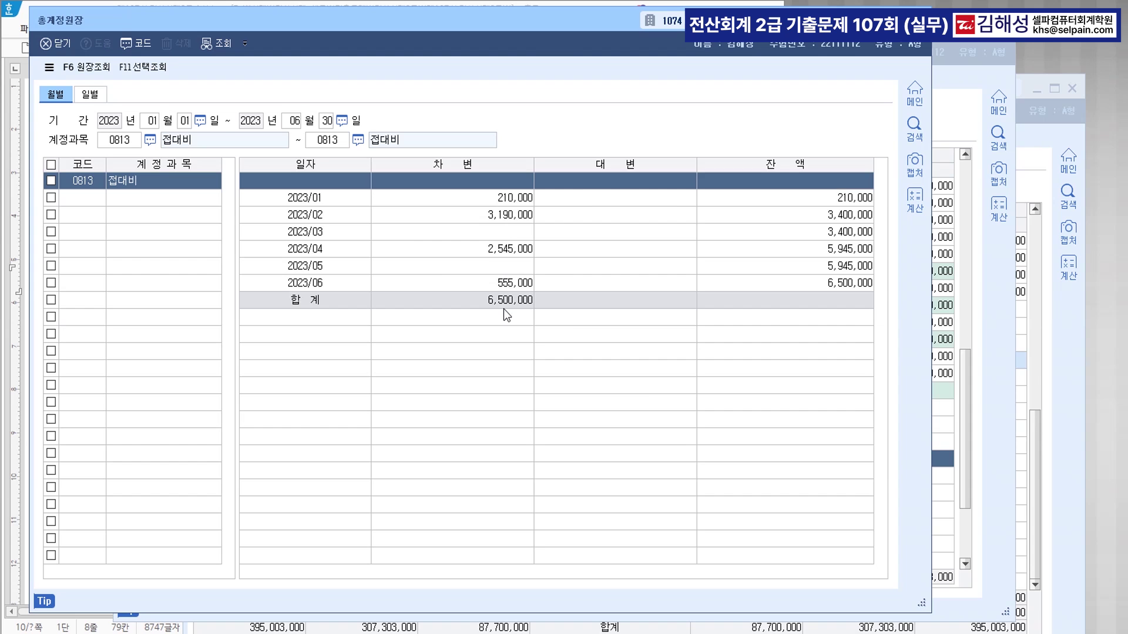
Open 계정별원장 by searching the menus for its initials "ㄱㅈㅂ"
key("ctrl")
key("ctrl")
key("ctrl")
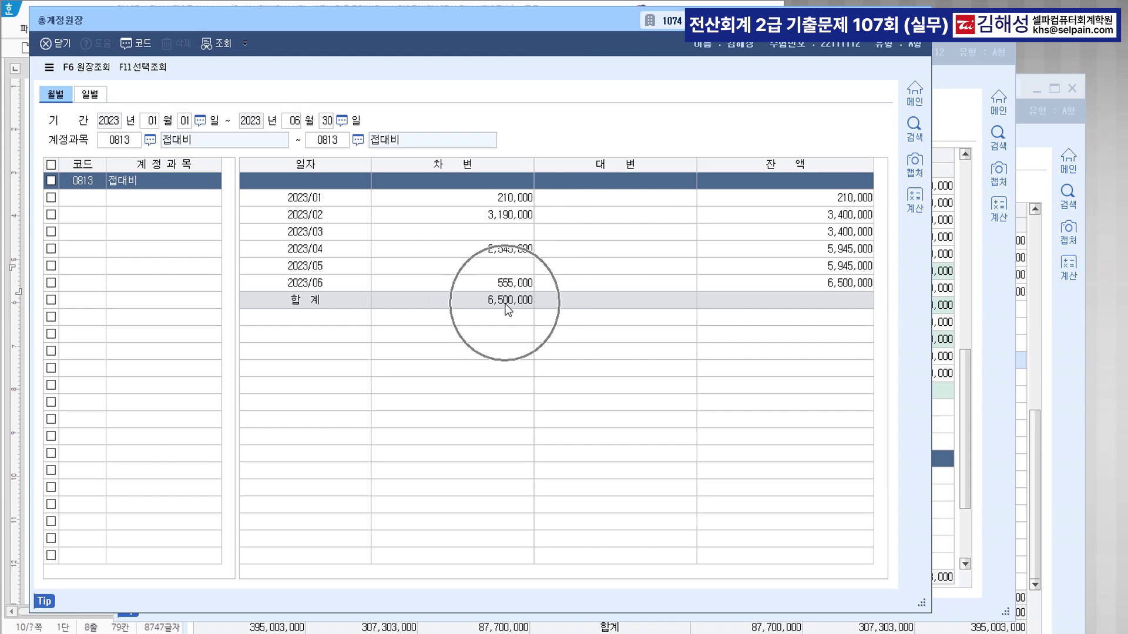
key("ctrl+Return")
type("ㄱㅈㅂ")
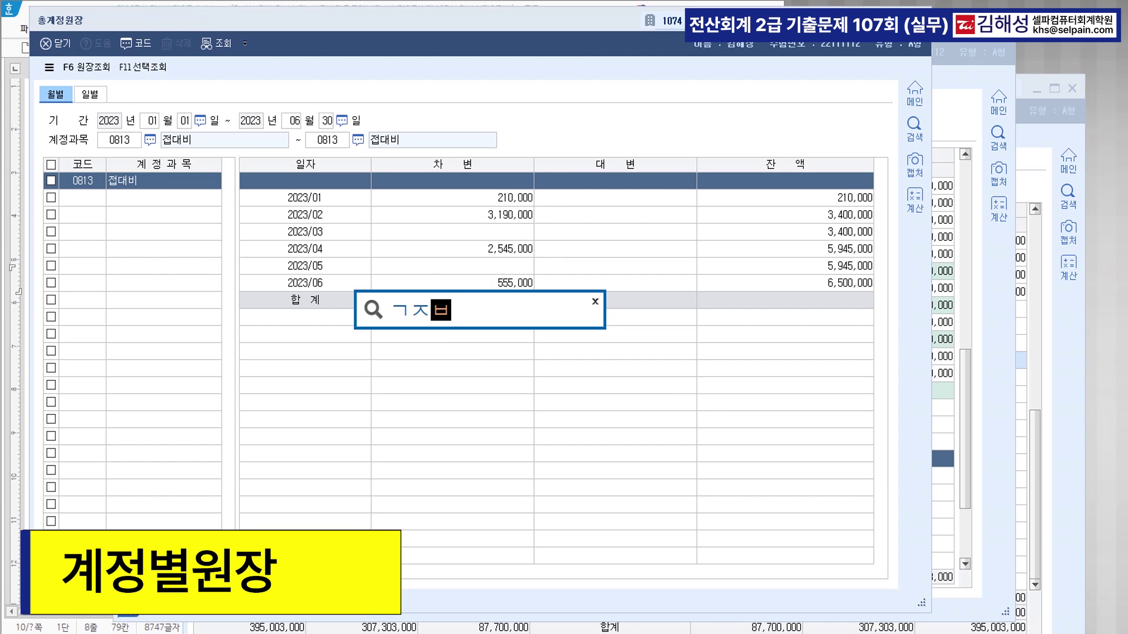
key("Return")
key("Down")
key("Up")
key("Return")
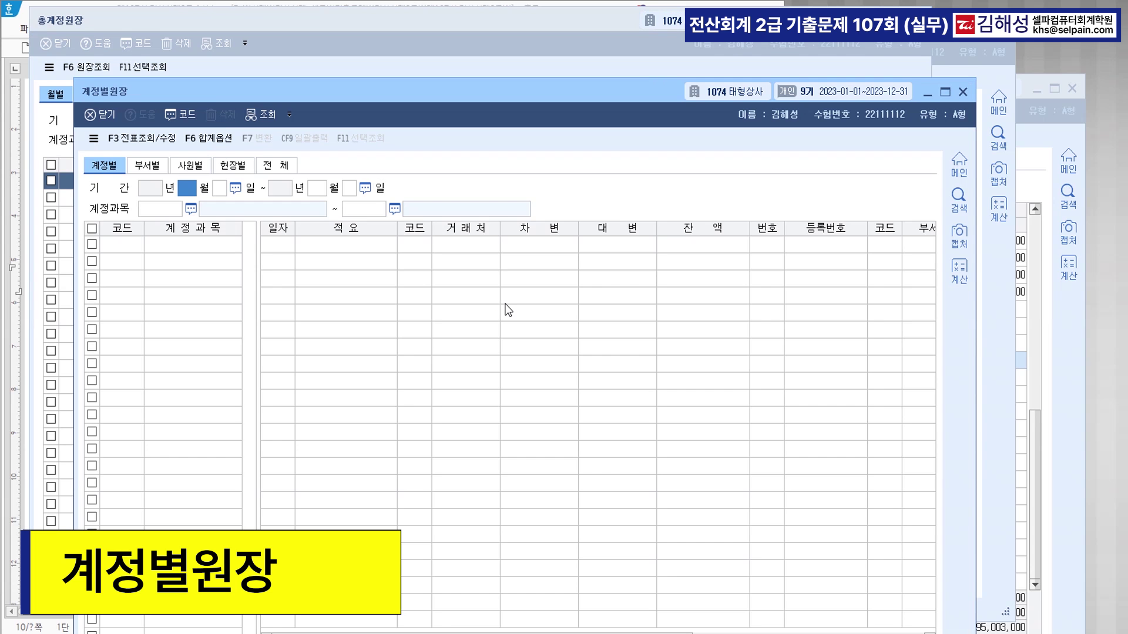
Query 계정별원장 for account 0813 접대비 from January 1 to June 30, 2023 and check the last balance
key("Return")
type("6")
key("Return")
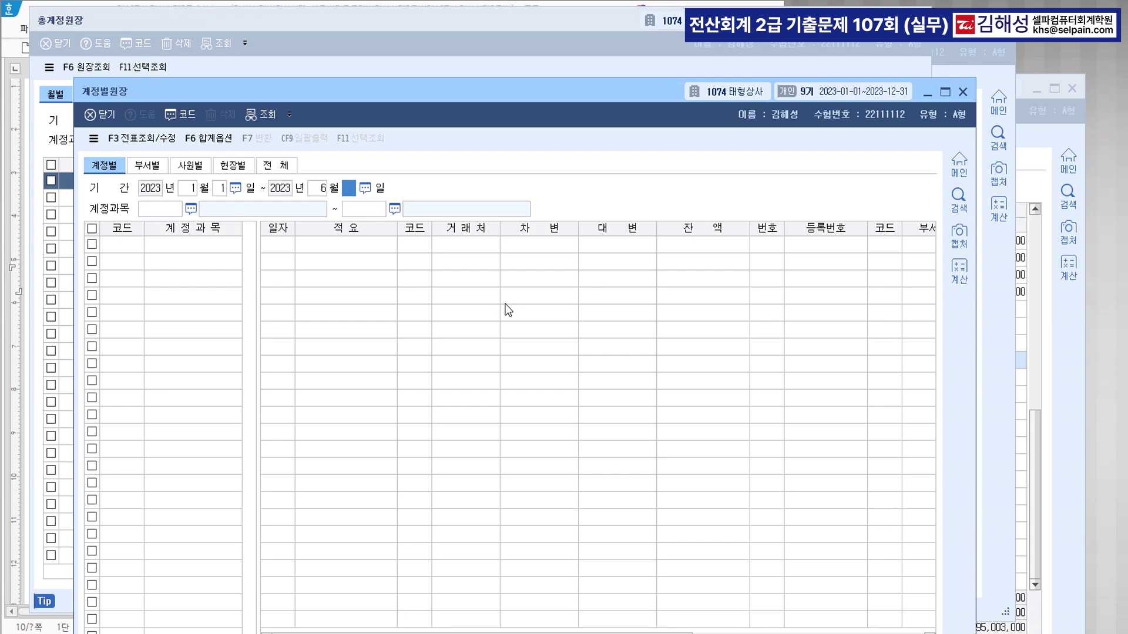
key("Return")
type("0813")
key("Return")
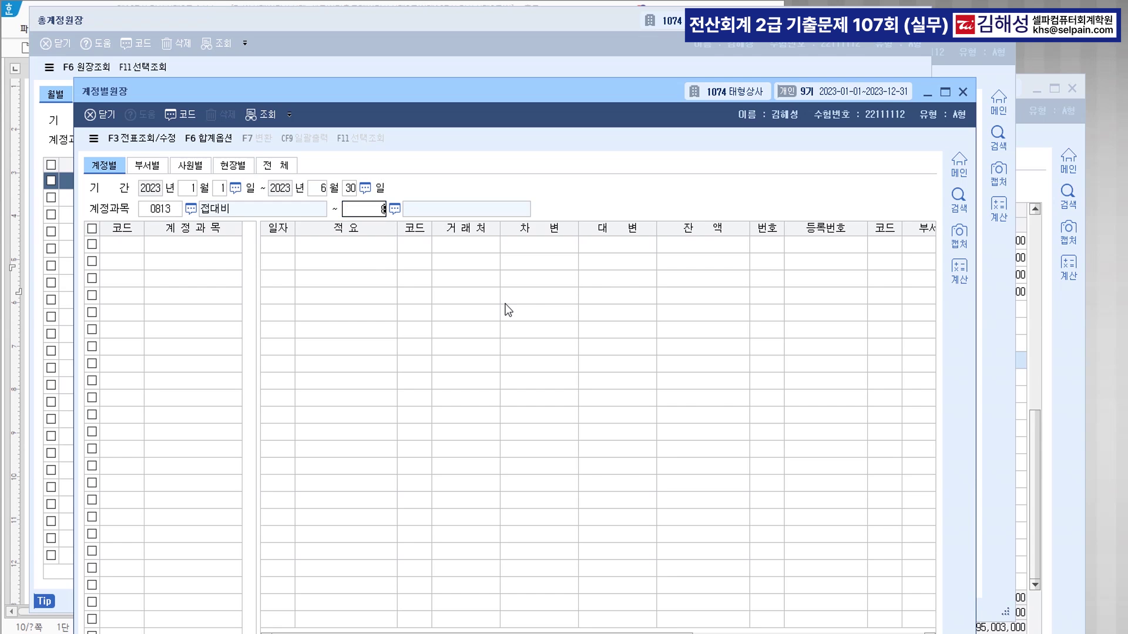
key("Return")
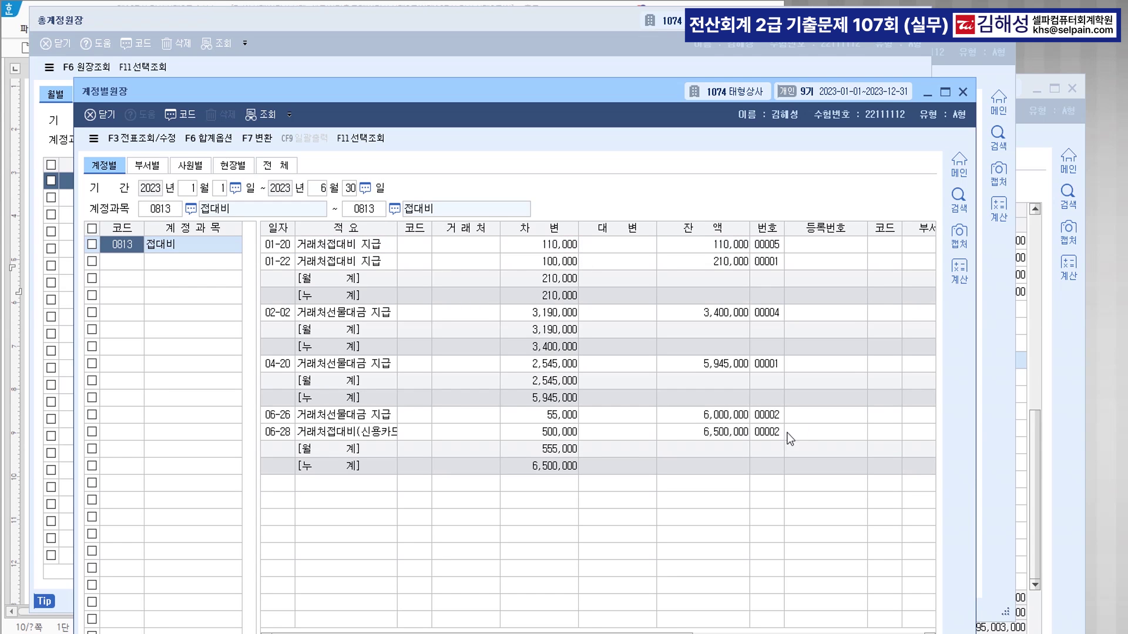
left_click(735, 438)
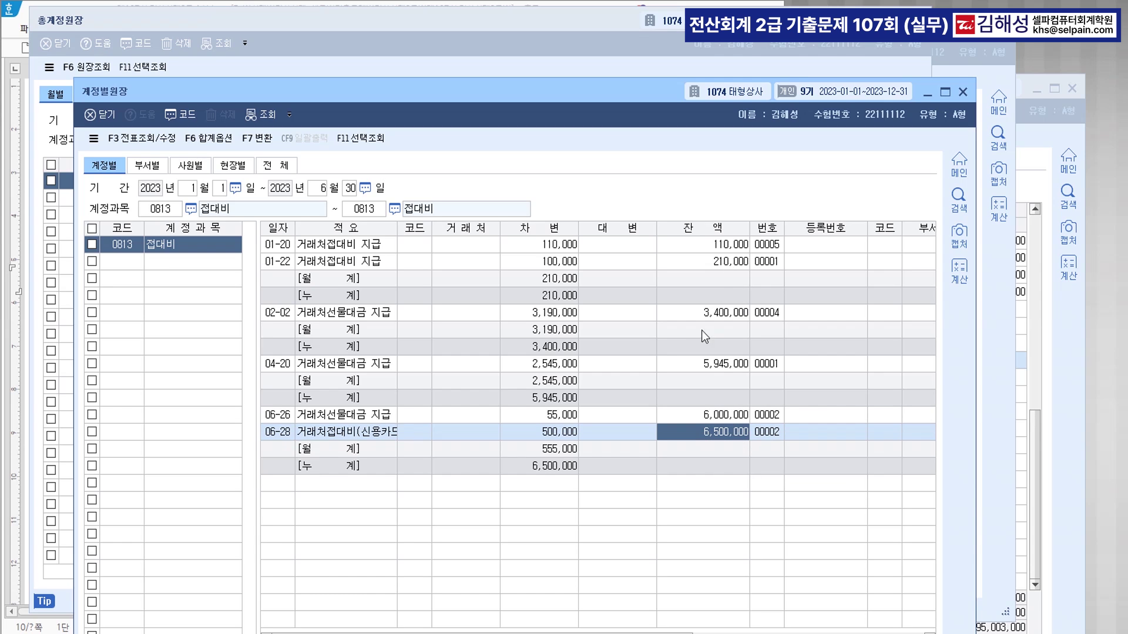
Close 계정별원장, 총계정원장 and 합계잔액시산표, and return to 문제7 question [2] in the exam document
key("Escape")
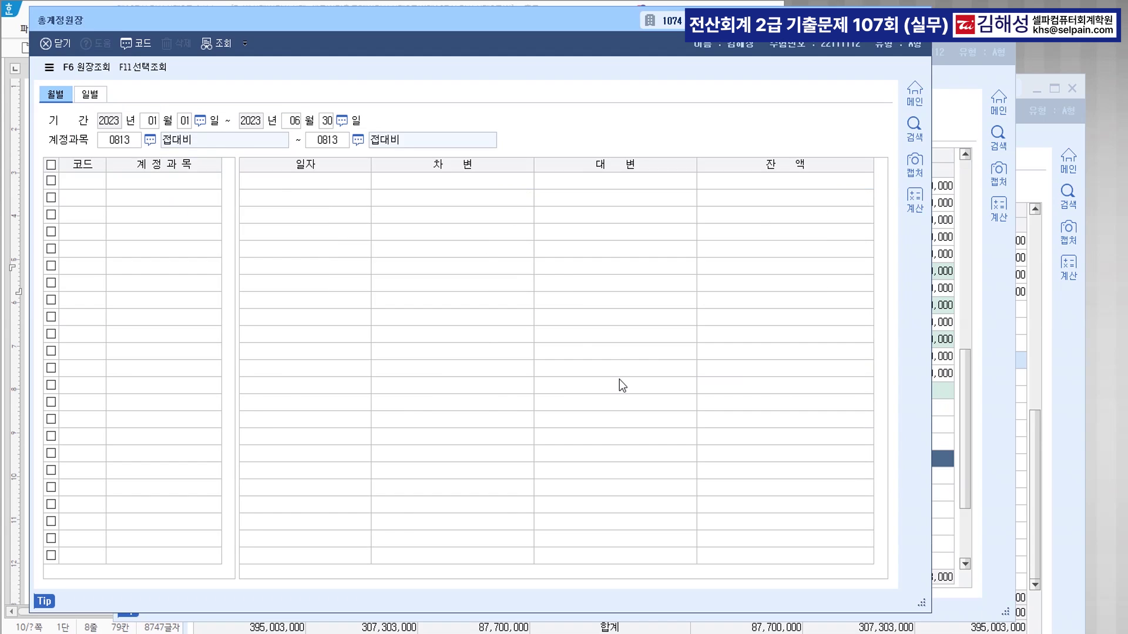
key("Escape")
key("Escape")
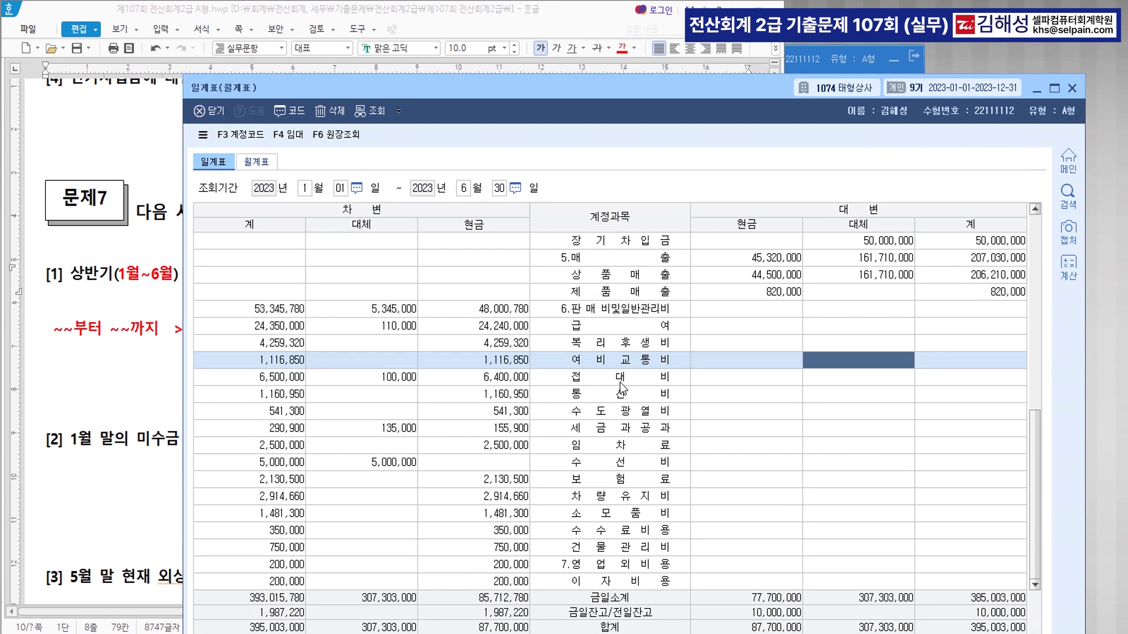
left_click(137, 443)
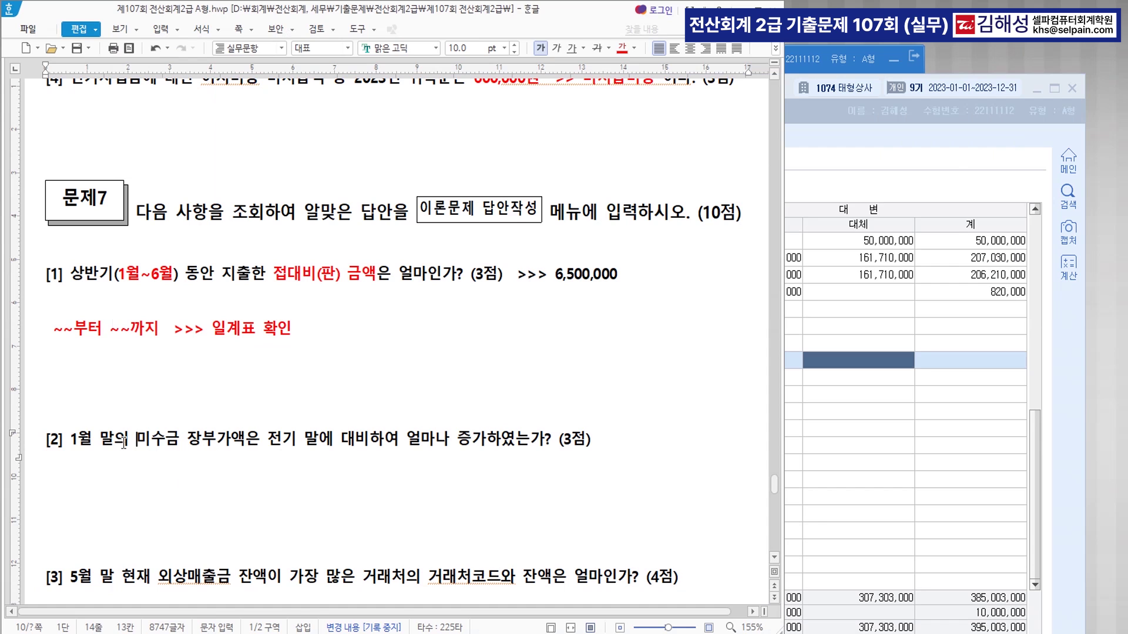
Colour the phrase "1월 말의 미수금 장부가액" in question [2] red
left_click_drag(70, 442, 261, 445)
scroll(289, 452, "down", 2)
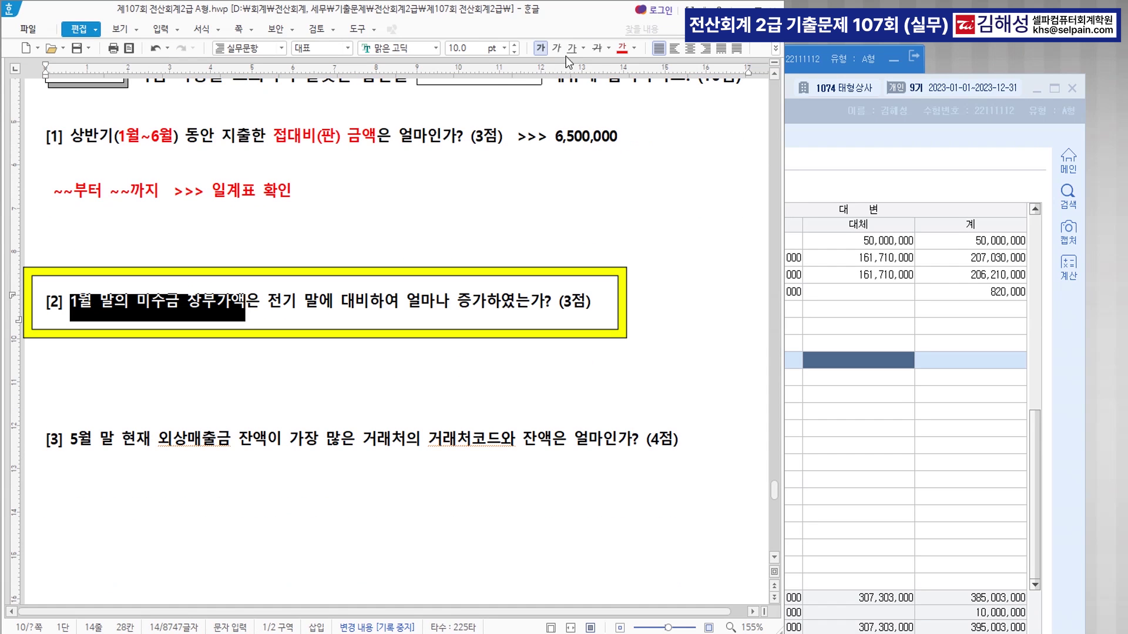
left_click(622, 48)
Colour the phrase "전기 말에 대비" in question [2] blue and set its font size to 13 pt
left_click_drag(268, 305, 370, 303)
left_click(635, 49)
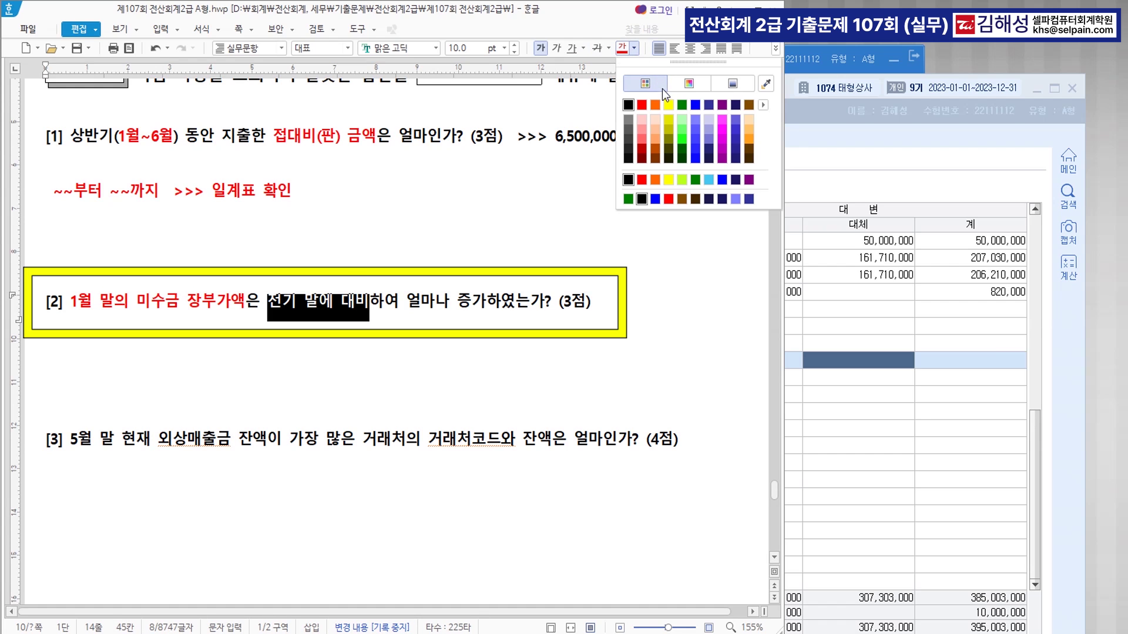
left_click(694, 106)
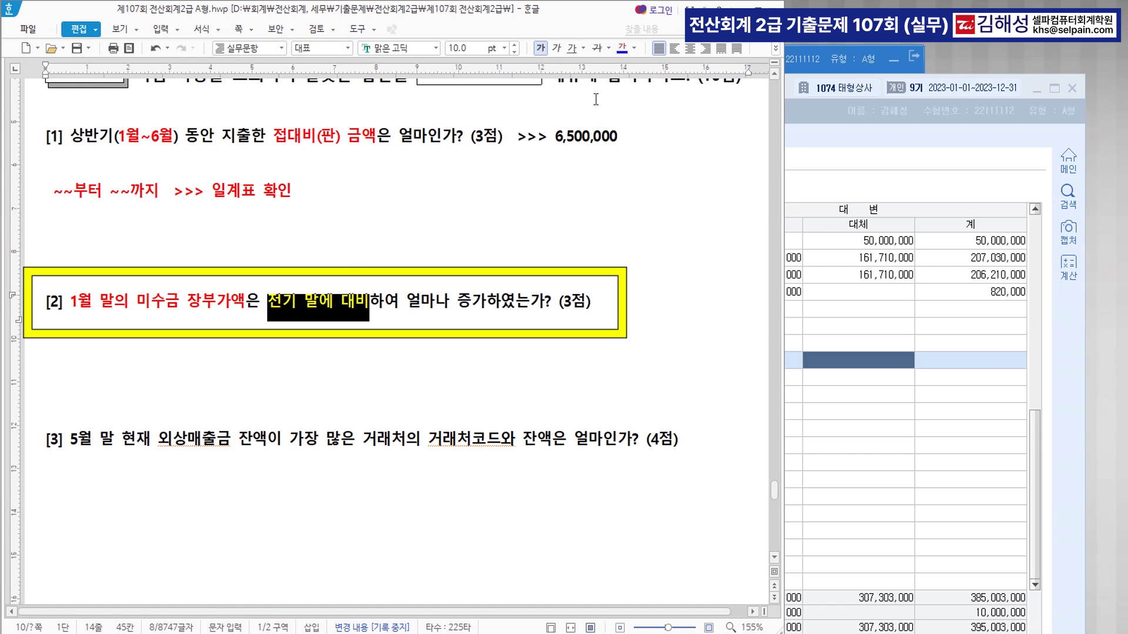
left_click(504, 48)
left_click(479, 152)
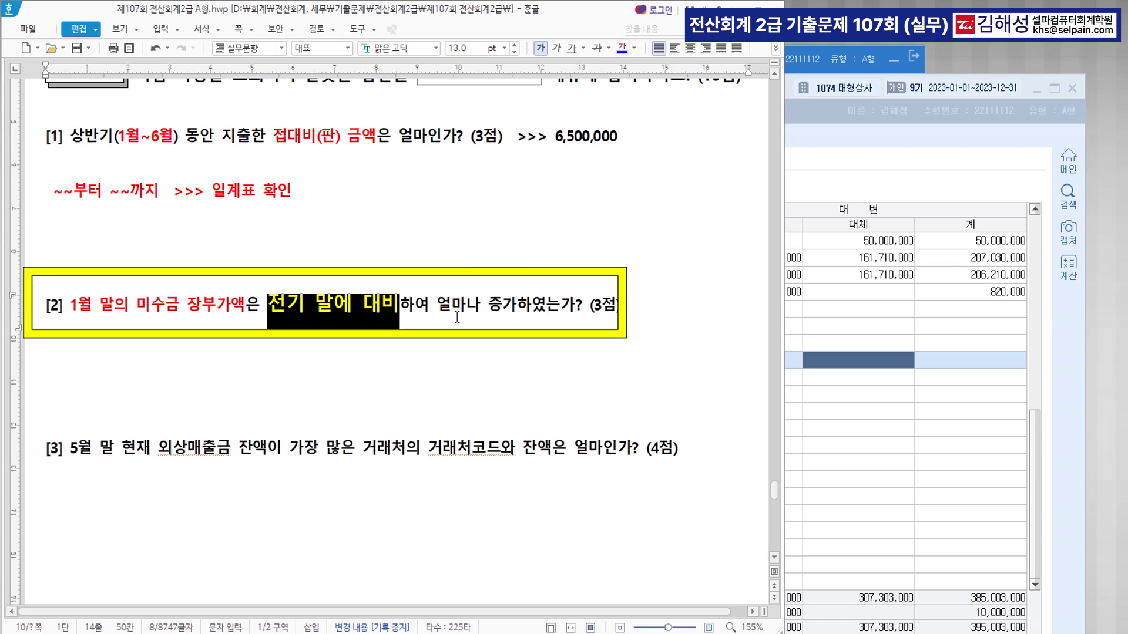
Insert the note ">> 재무상태료" right after "전기 말에 대비" in question [2]
left_click(410, 321)
type(">> 재")
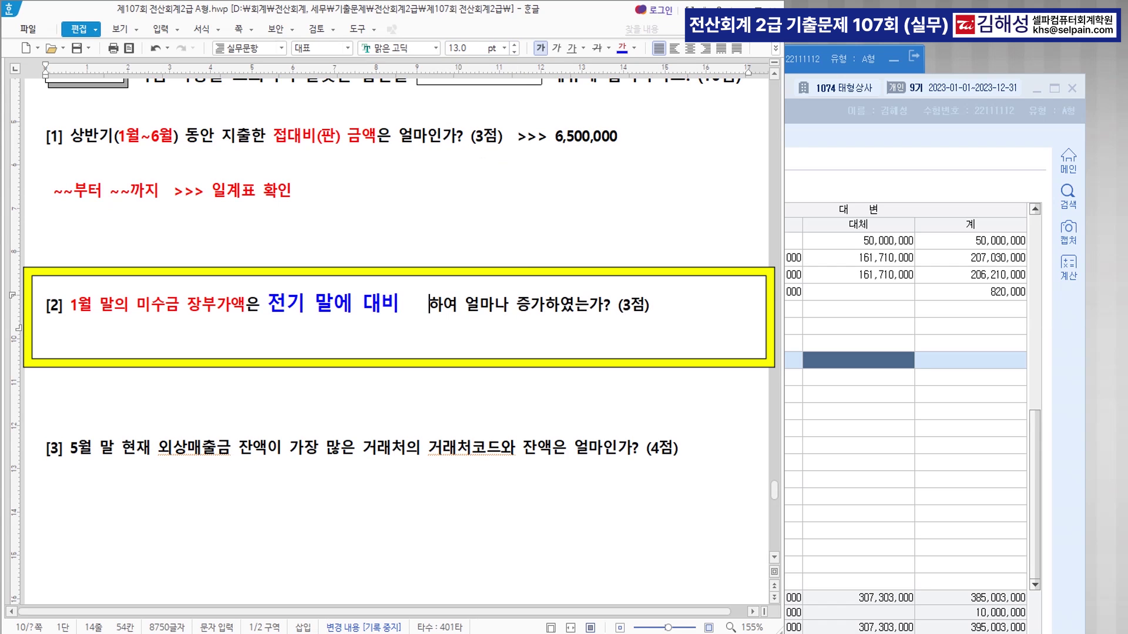
type("무상태표")
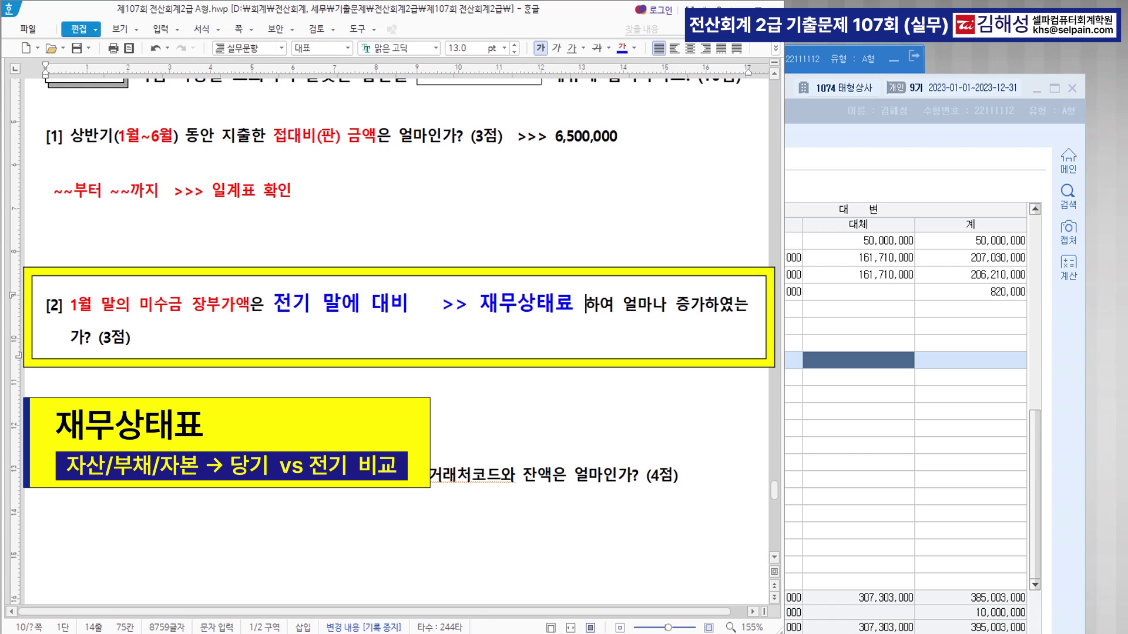
Colour the word "전기" in question [2] red and select the word "미수금"
left_click_drag(273, 312, 302, 312)
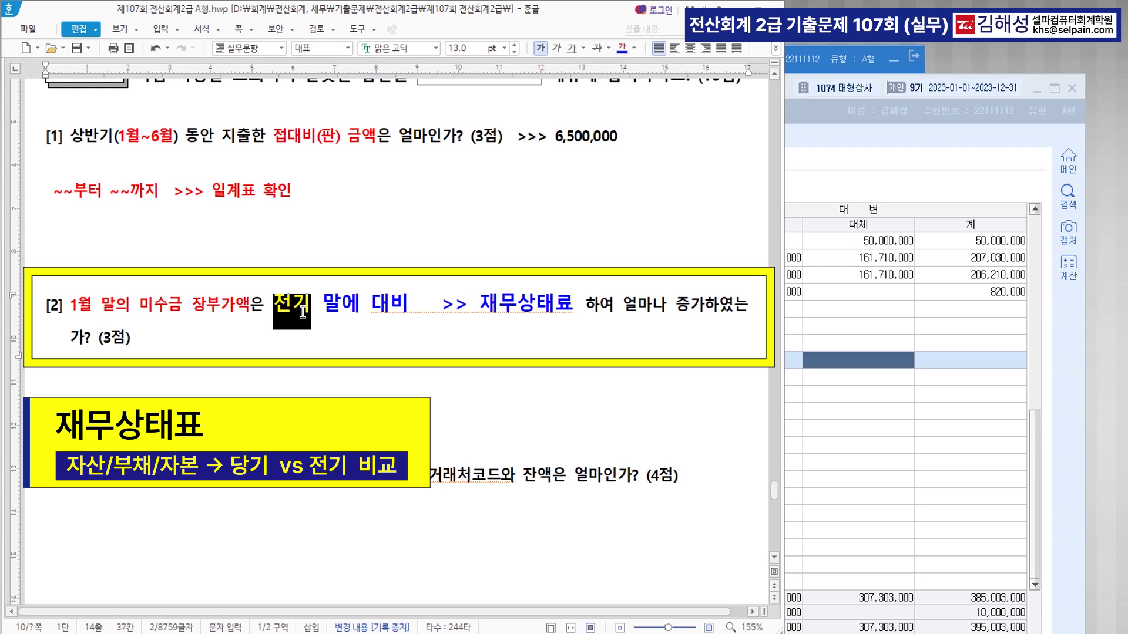
left_click(633, 49)
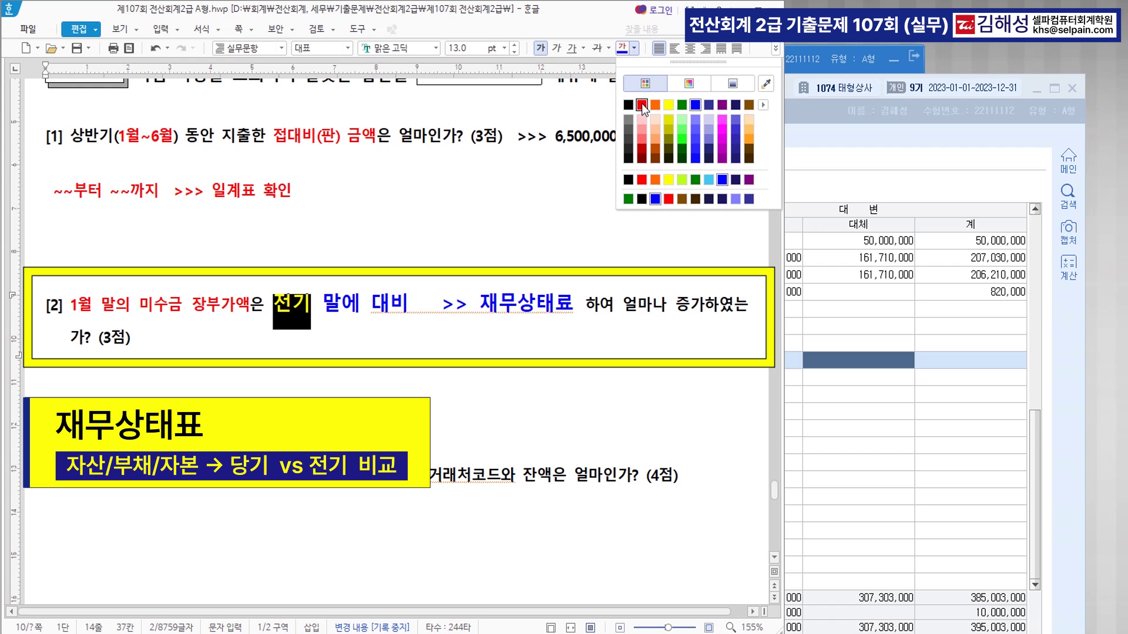
left_click(642, 103)
left_click(441, 297)
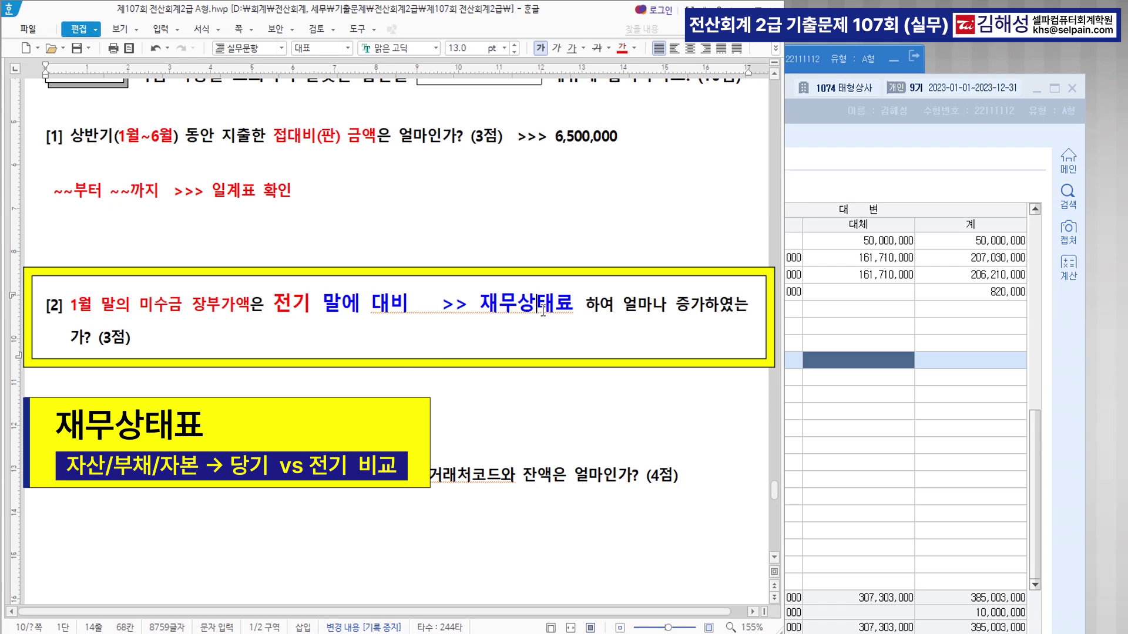
left_click_drag(140, 307, 183, 311)
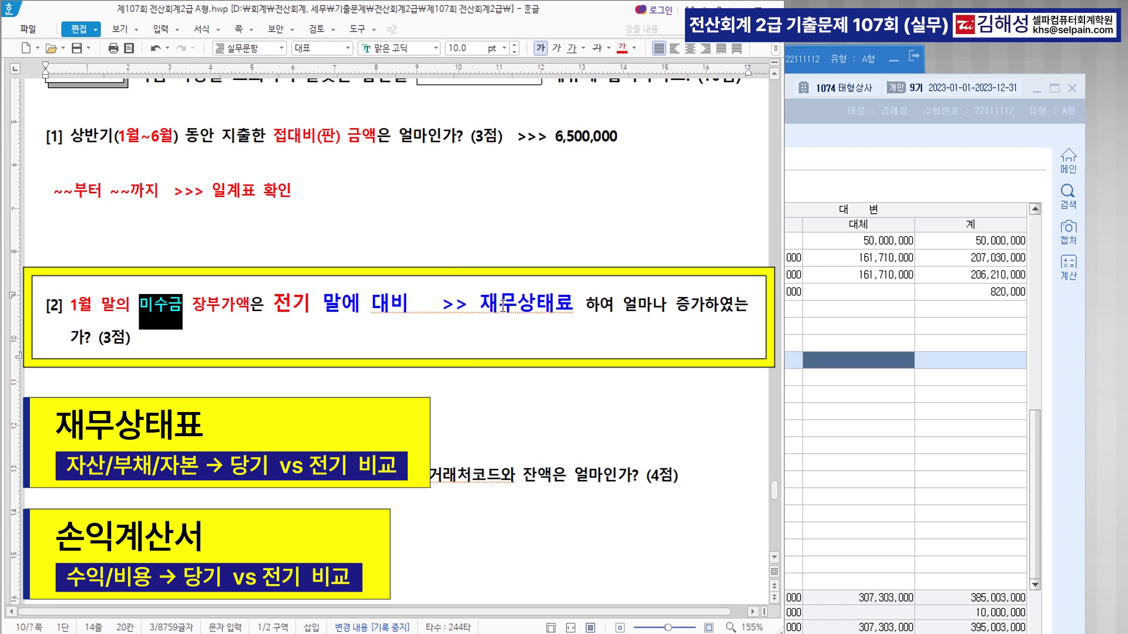
scroll(504, 321, "down", 3)
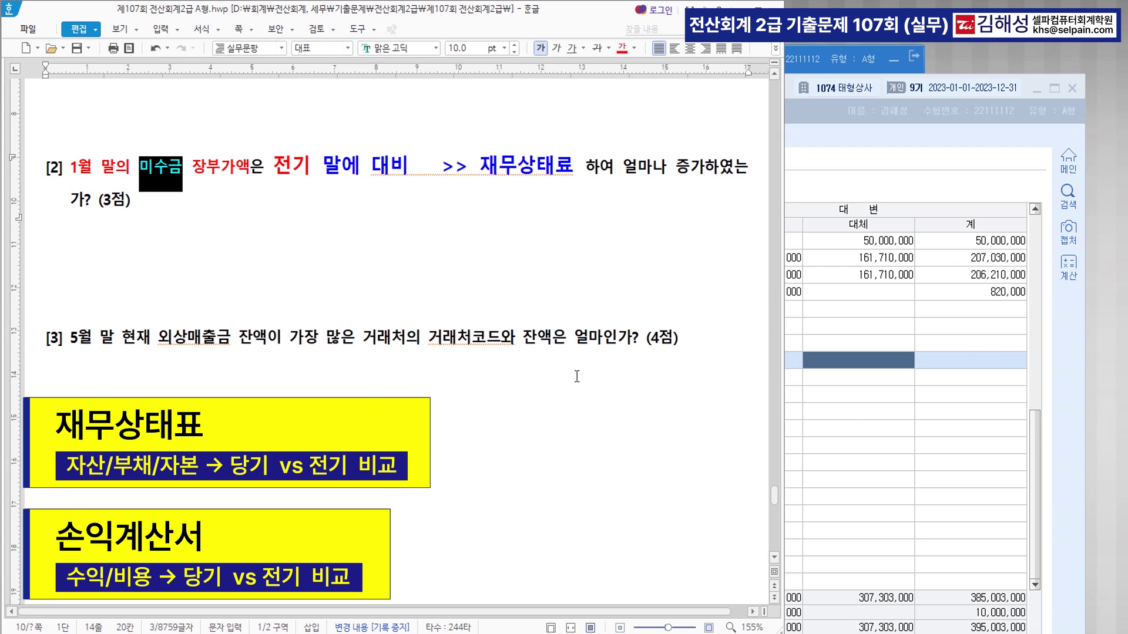
Switch to the accounting program, open 재무상태표 by searching for "ㅈㅁ" and query it for January 2023
left_click(846, 409)
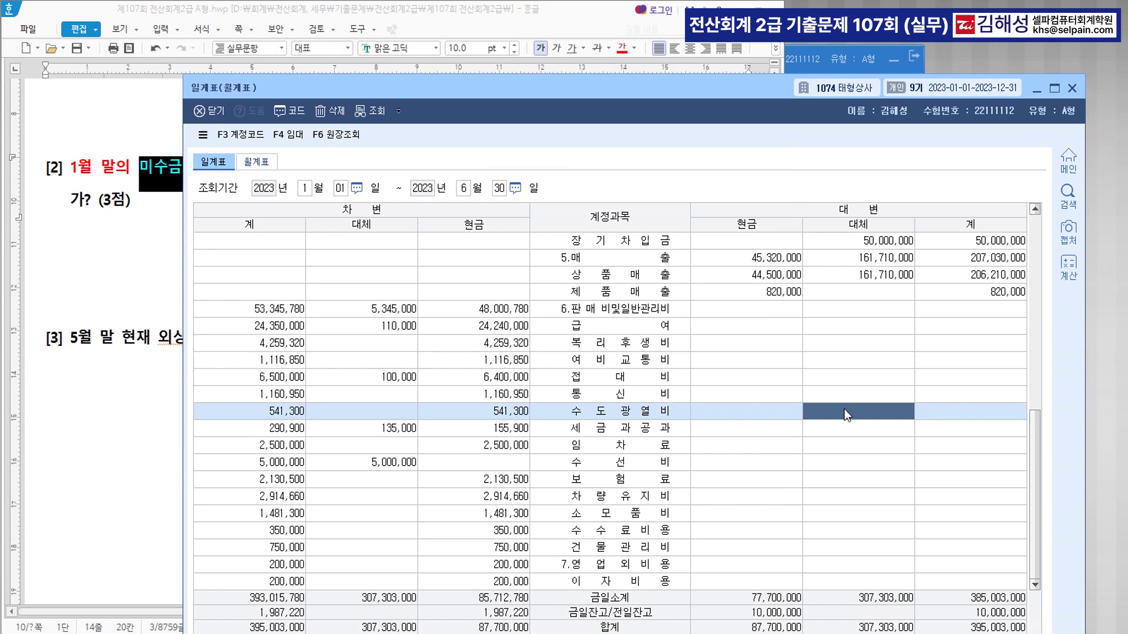
key("ctrl+f")
type("ㅈㅁ")
key("Return")
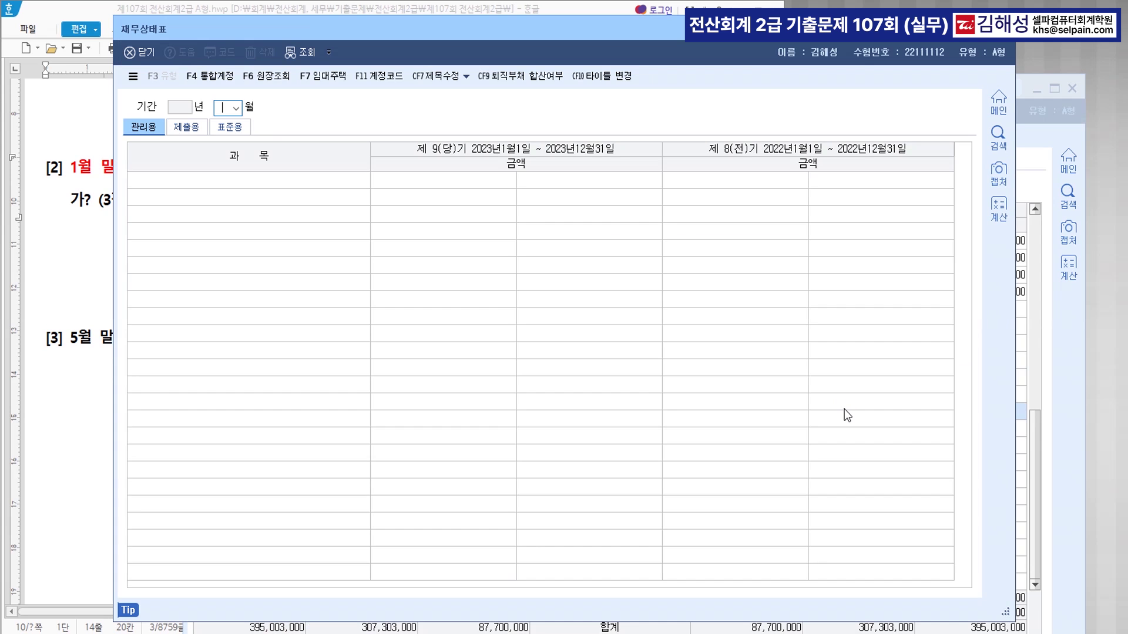
type("1")
key("Return")
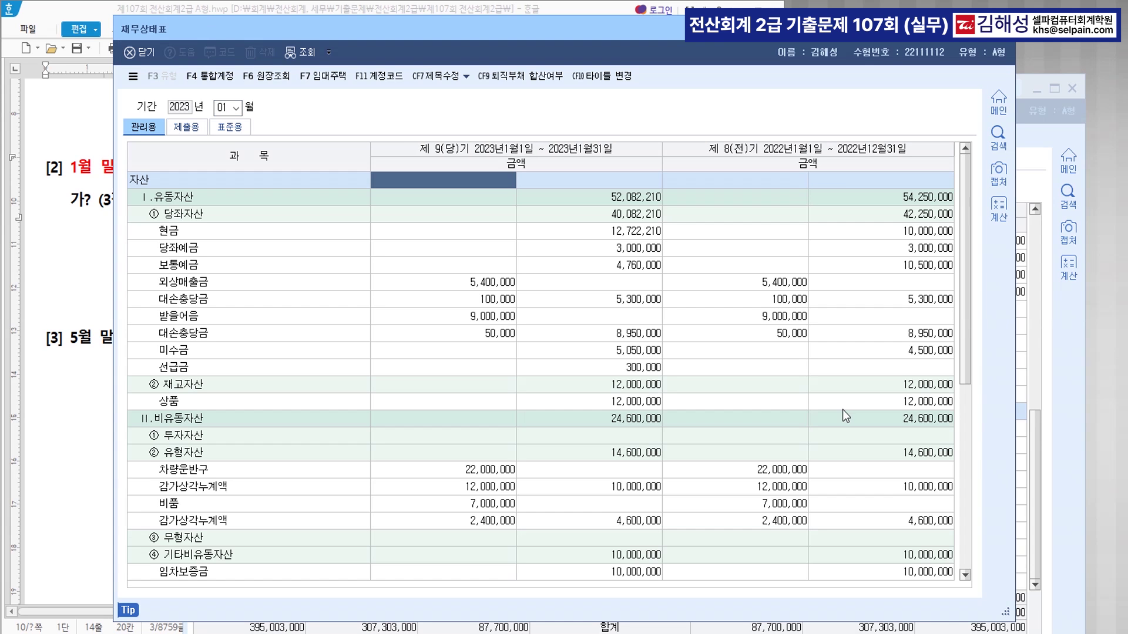
Compare the 미수금 amounts of the prior period and the current period in 재무상태표
left_click(288, 356)
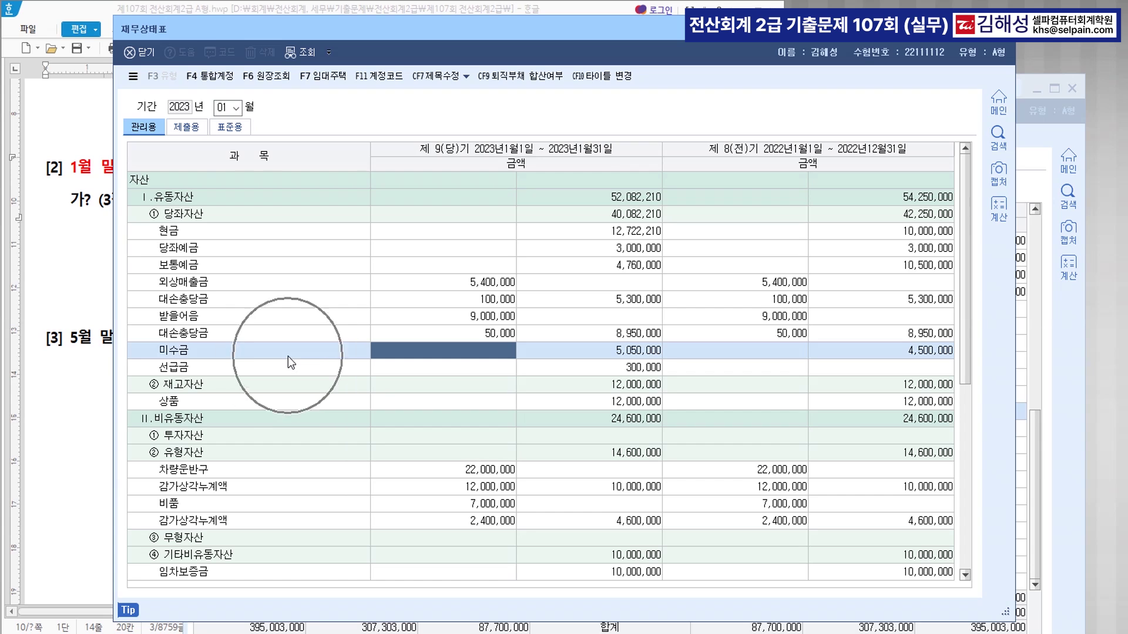
left_click(921, 355)
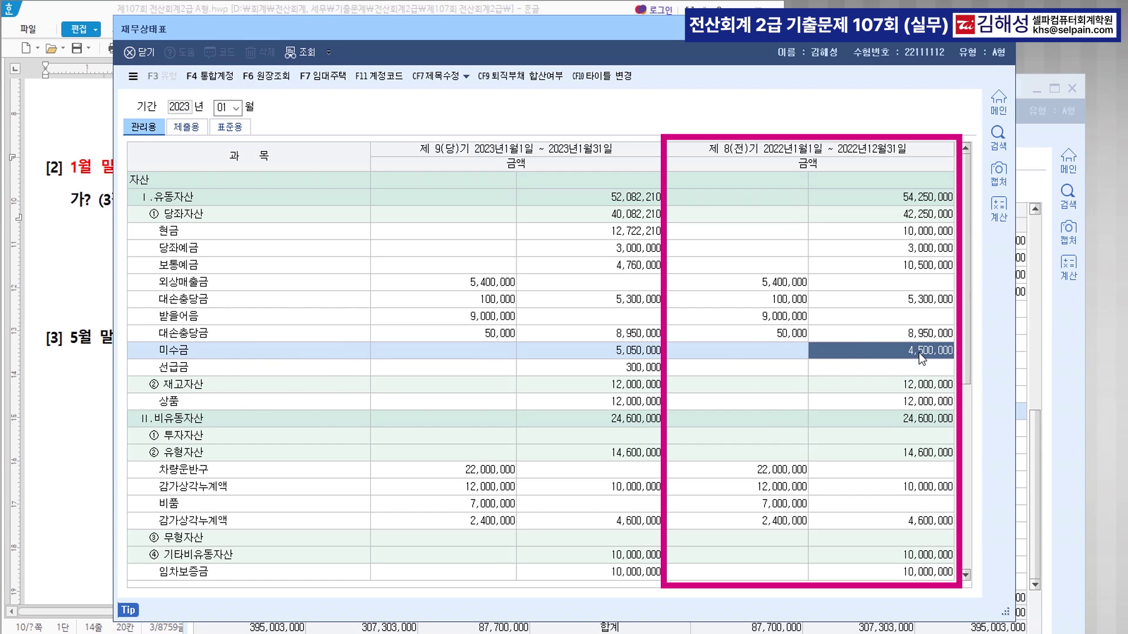
left_click(650, 353)
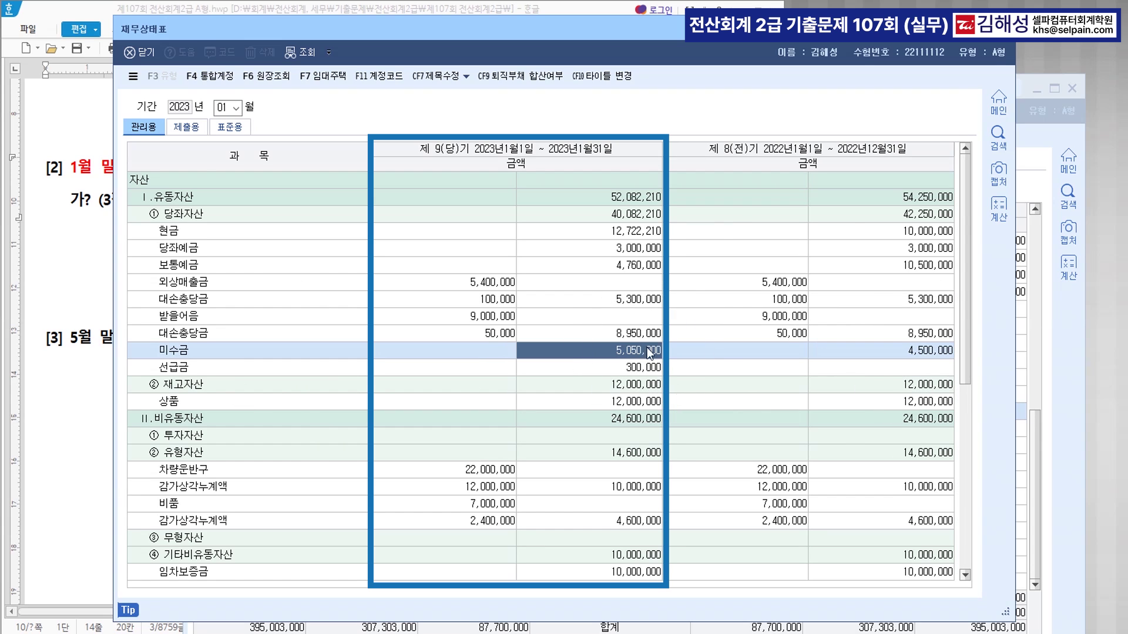
Check the 미수금 row for both periods, switch to the exam document and enter the answer 550,000 below question [2]
left_click(446, 158)
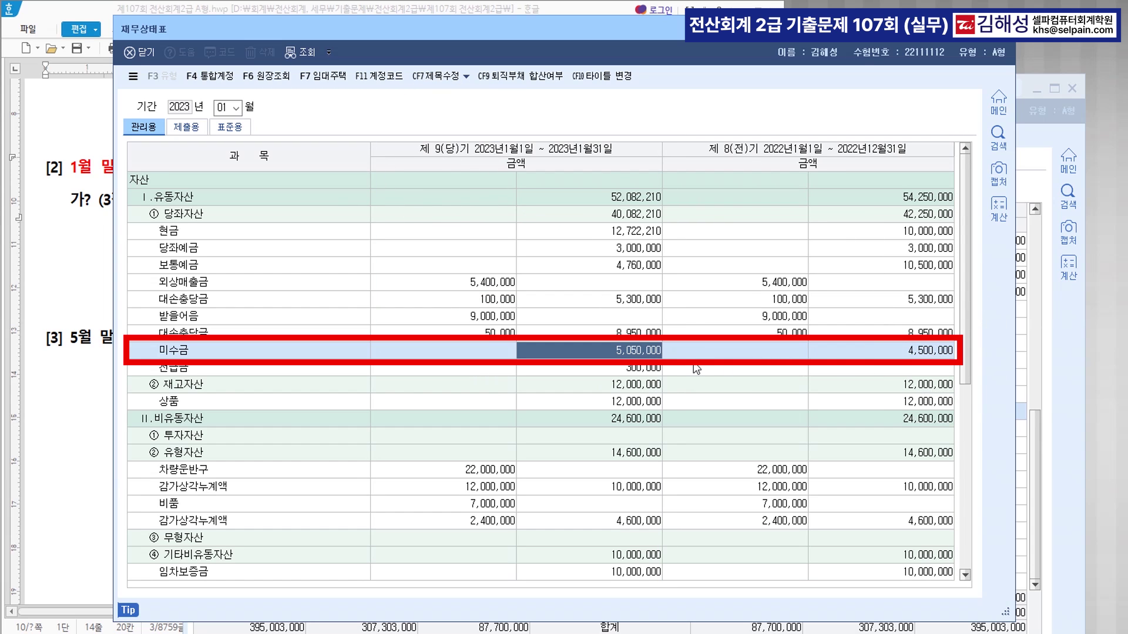
left_click(634, 355)
left_click(101, 437)
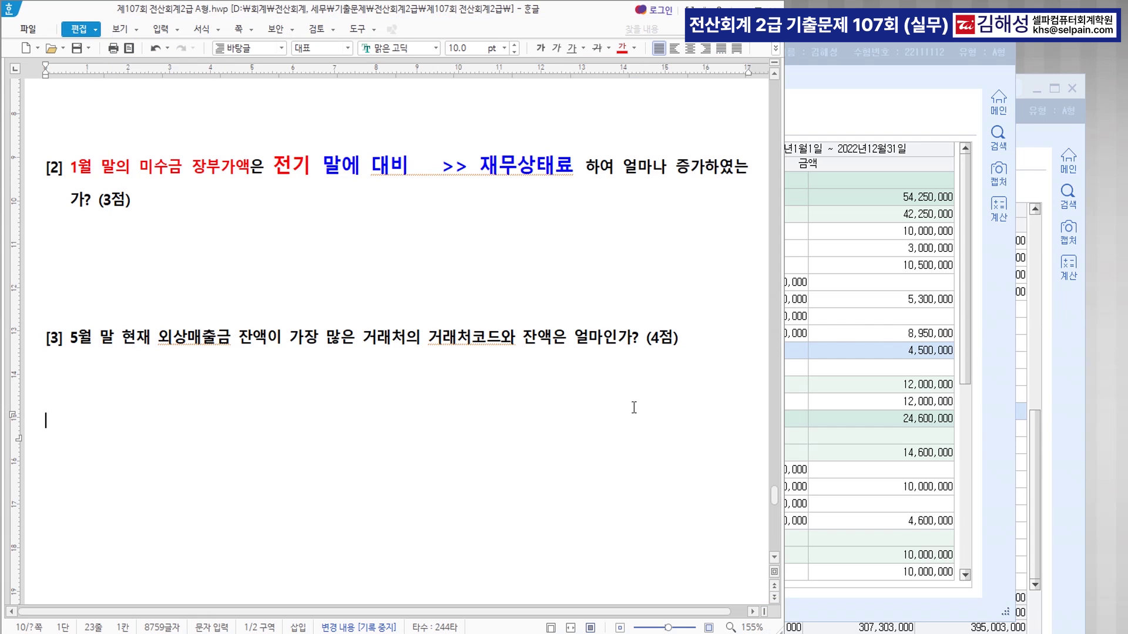
left_click(481, 380)
scroll(479, 380, "up", 3)
left_click(365, 326)
type("550,000")
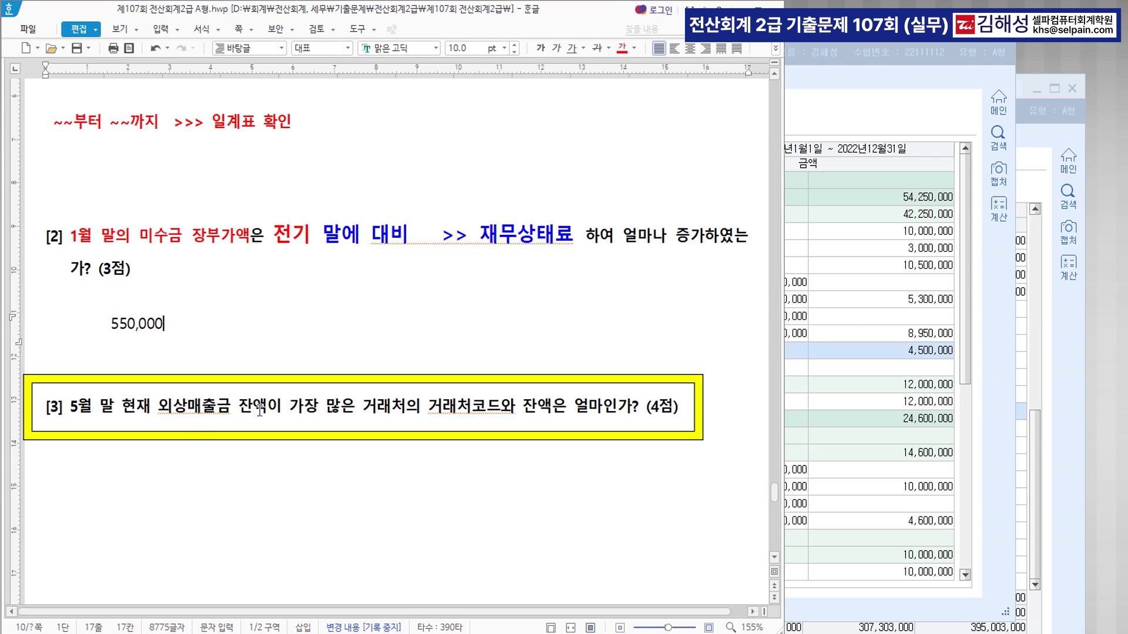
Colour the words "거래처" and "코드와 잔액" in question [3] red
left_click_drag(362, 411, 407, 412)
left_click(622, 48)
left_click(533, 444)
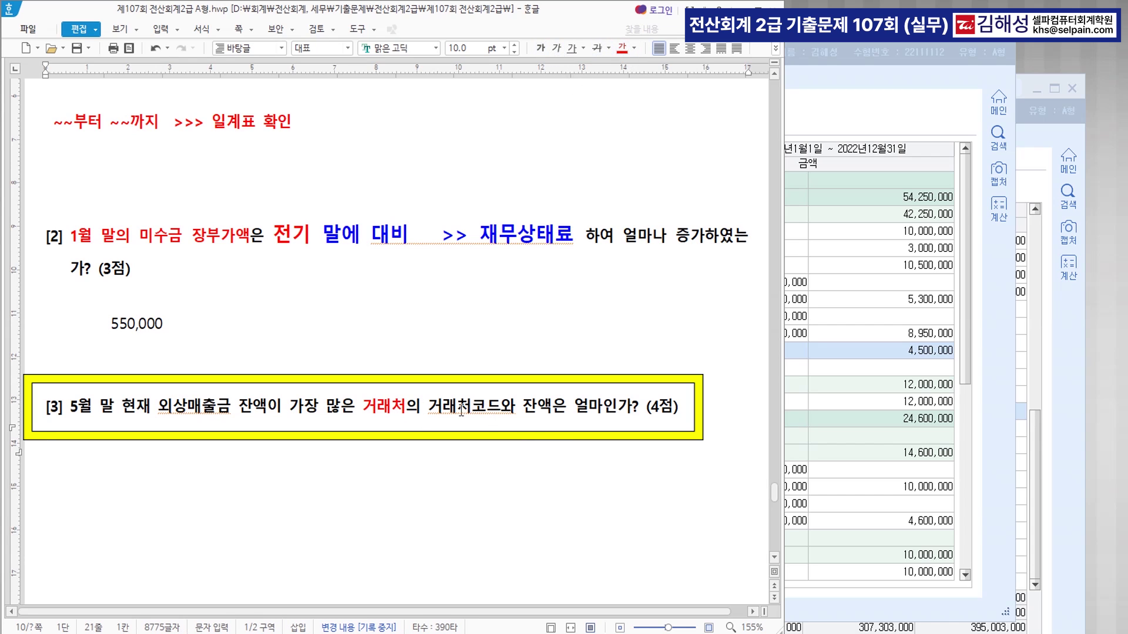
left_click_drag(475, 412, 550, 416)
left_click(622, 48)
left_click(574, 440)
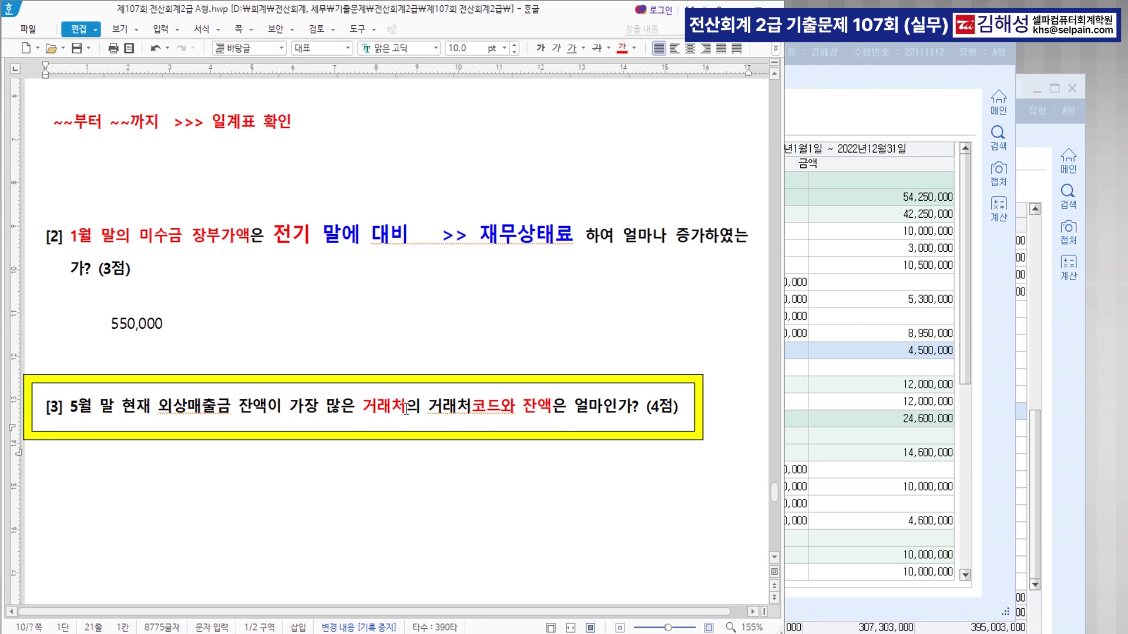
Switch to the accounting program and open 거래처원장 by searching for "ㄱㄹㅊ"
left_click(866, 426)
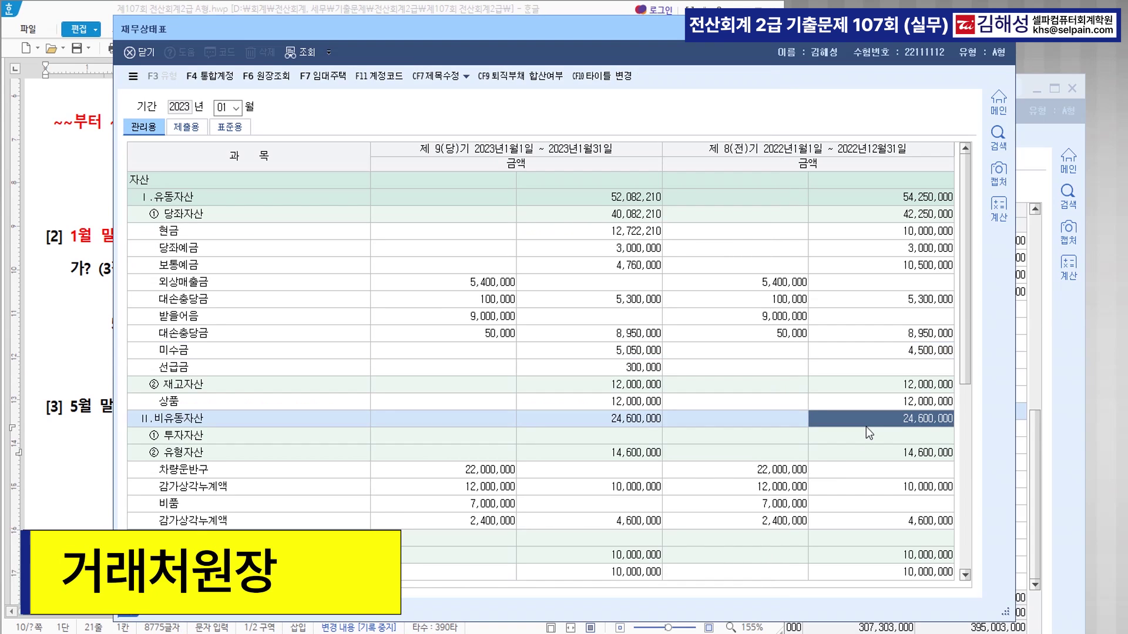
key("ctrl+Return")
type("ㄱㄹㅊ")
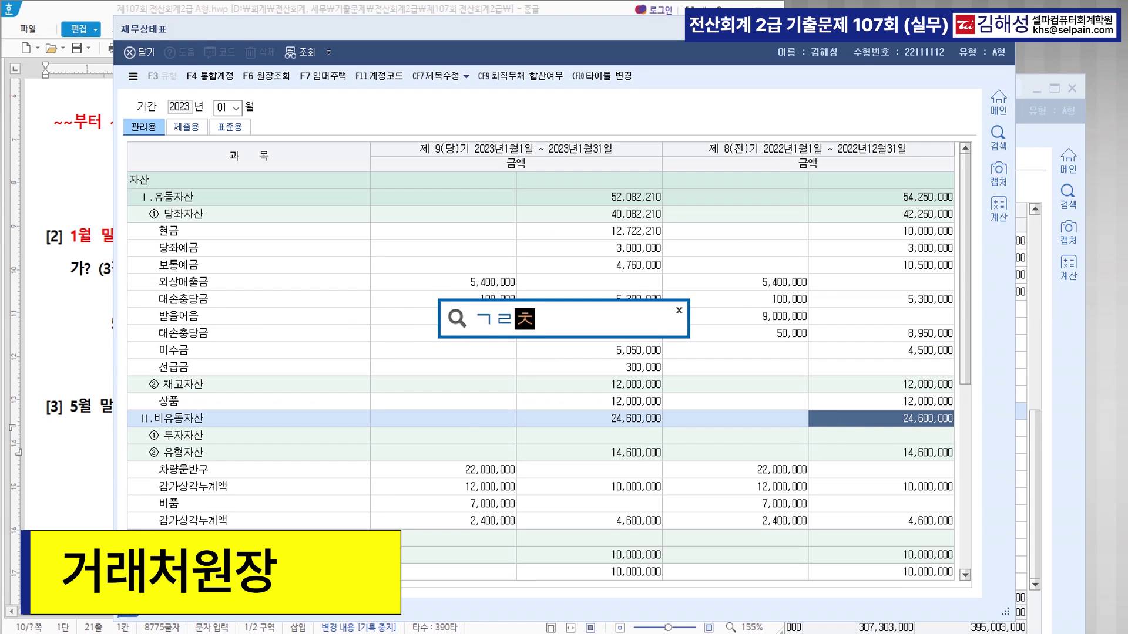
key("Return")
key("Return")
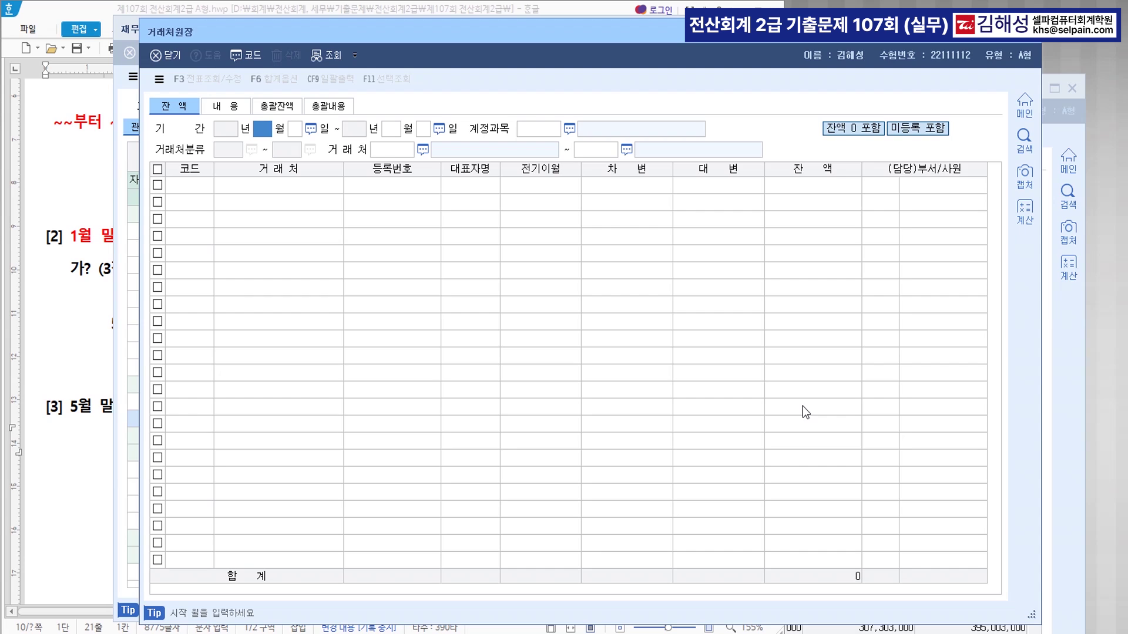
Query 거래처원장 for May 31, 2023 with account 108 외상매출금 and the 거래처 range from 여름상사 to 비씨카드
type("5")
key("Return")
type("31")
key("Return")
type("31")
key("Return")
type("108")
key("Return")
type("101")
key("Return")
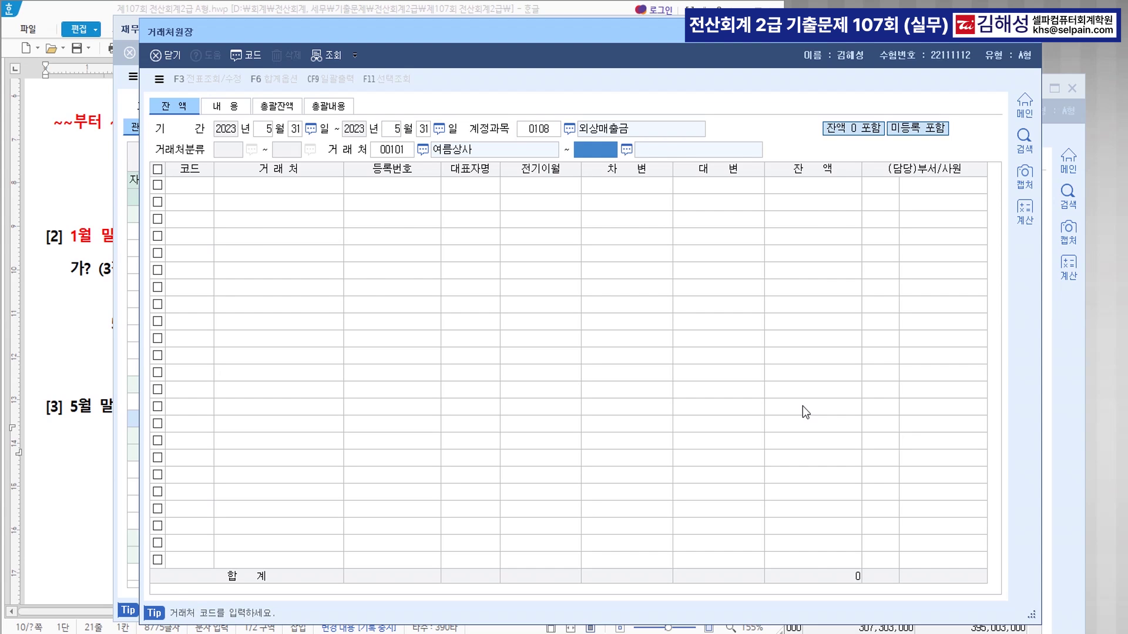
key("Return")
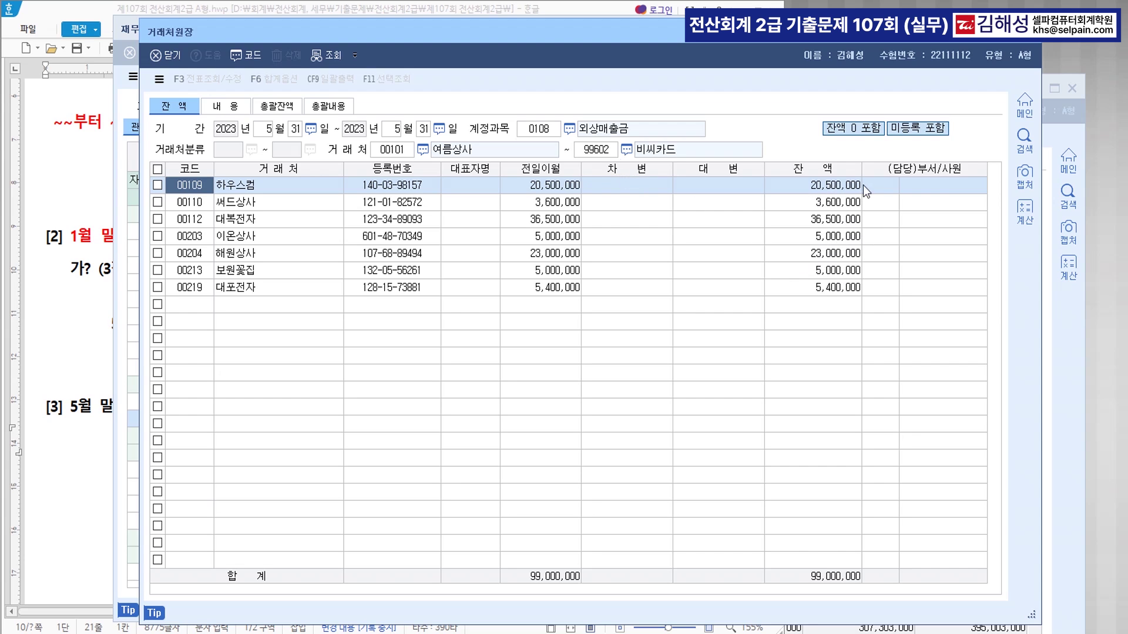
Sort the 거래처 list by 잔액 in descending order and check the first row's code and balance
left_click(837, 171)
left_click(838, 170)
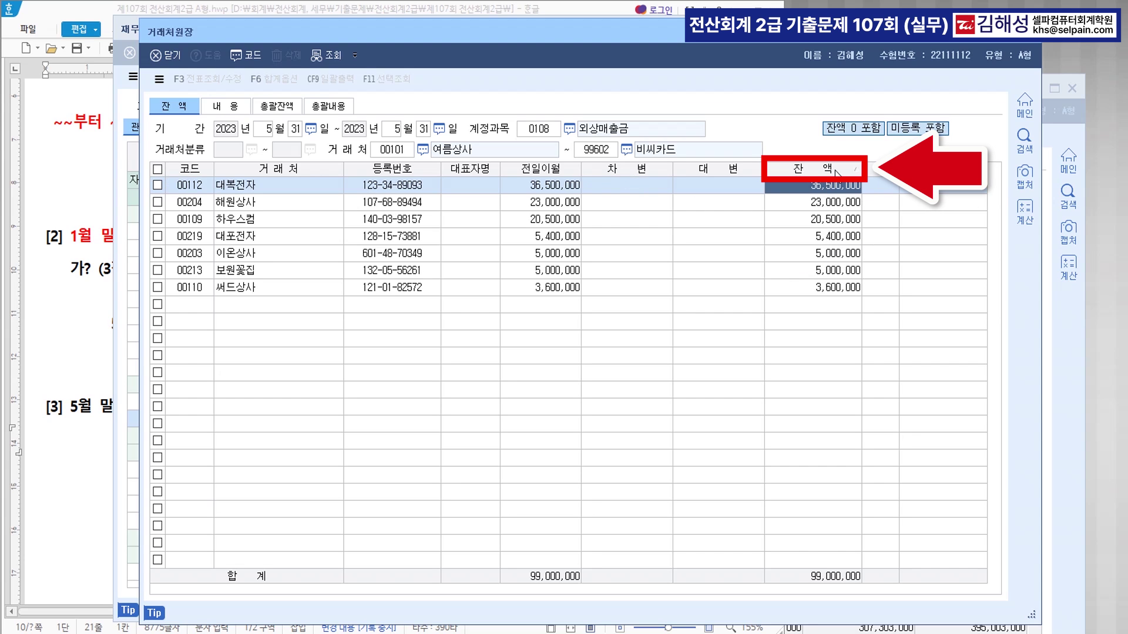
left_click(837, 170)
left_click(837, 170)
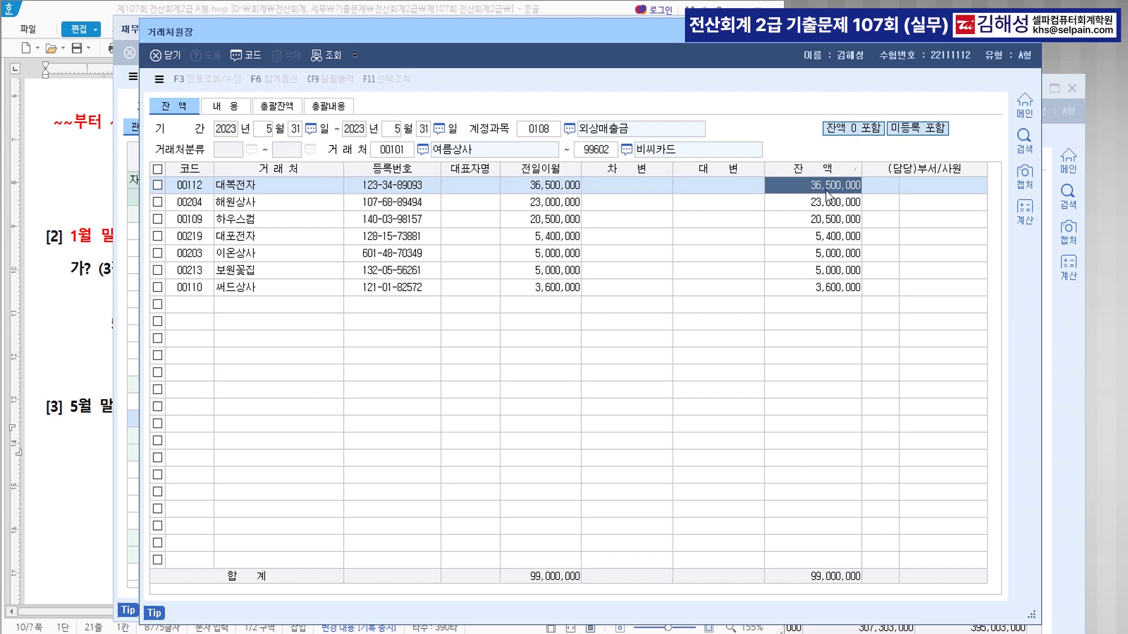
left_click(202, 191)
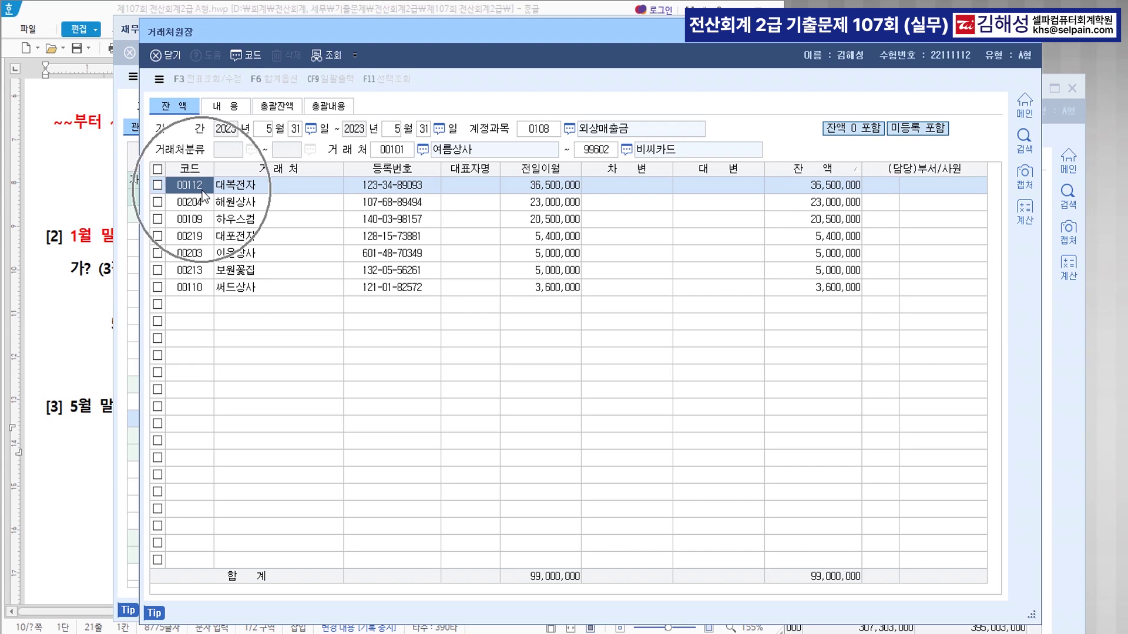
left_click(816, 188)
Switch to the exam document and enter the 거래처 code of 대록전자 and the balance 36,500,000 below question [3]
left_click(103, 467)
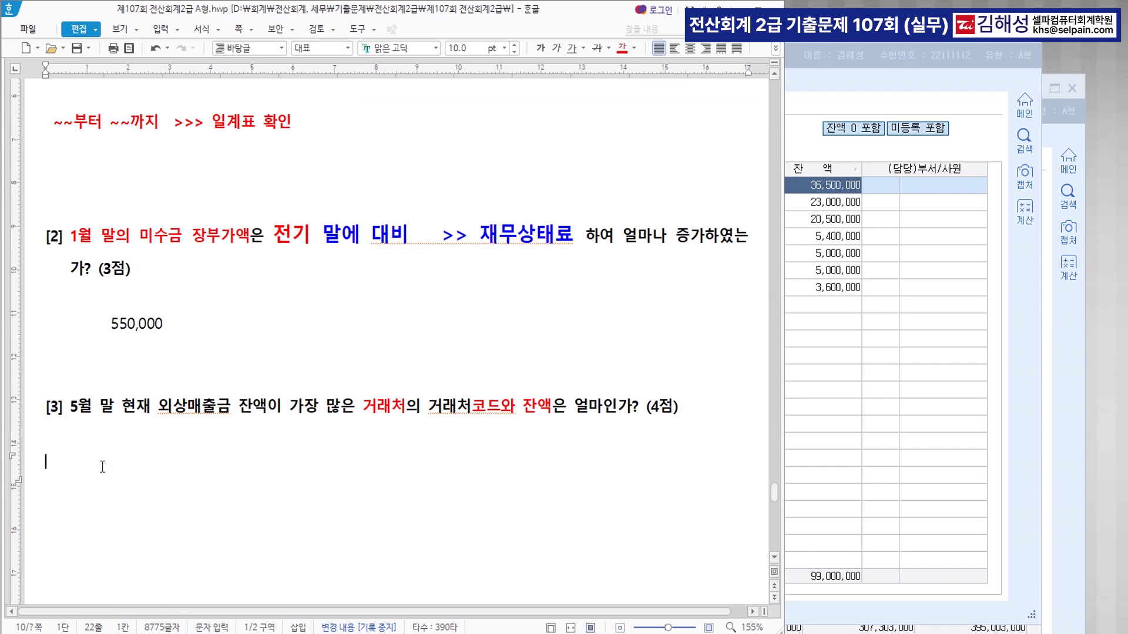
type("이")
key("BackSpace")
type("00112 ")
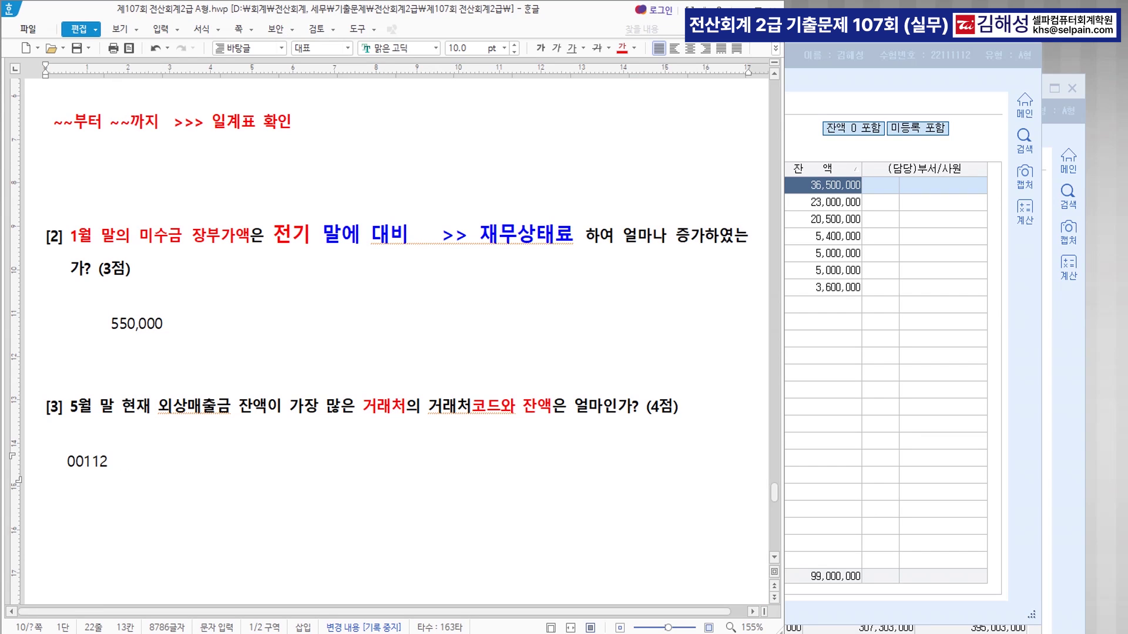
type("  36,500,000")
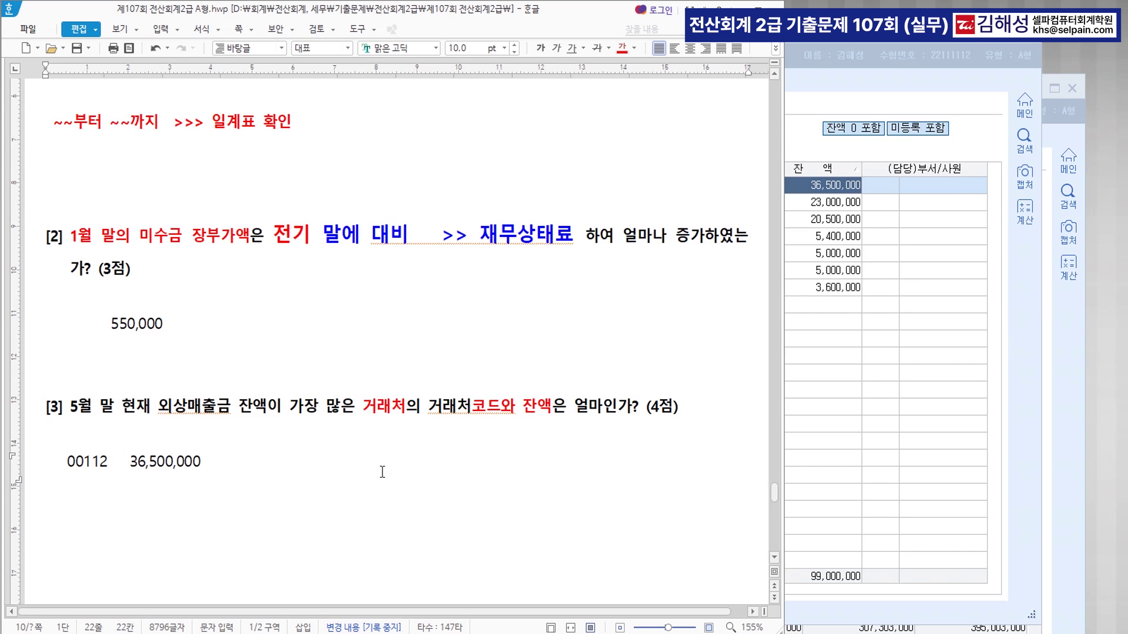
left_click_drag(362, 406, 407, 408)
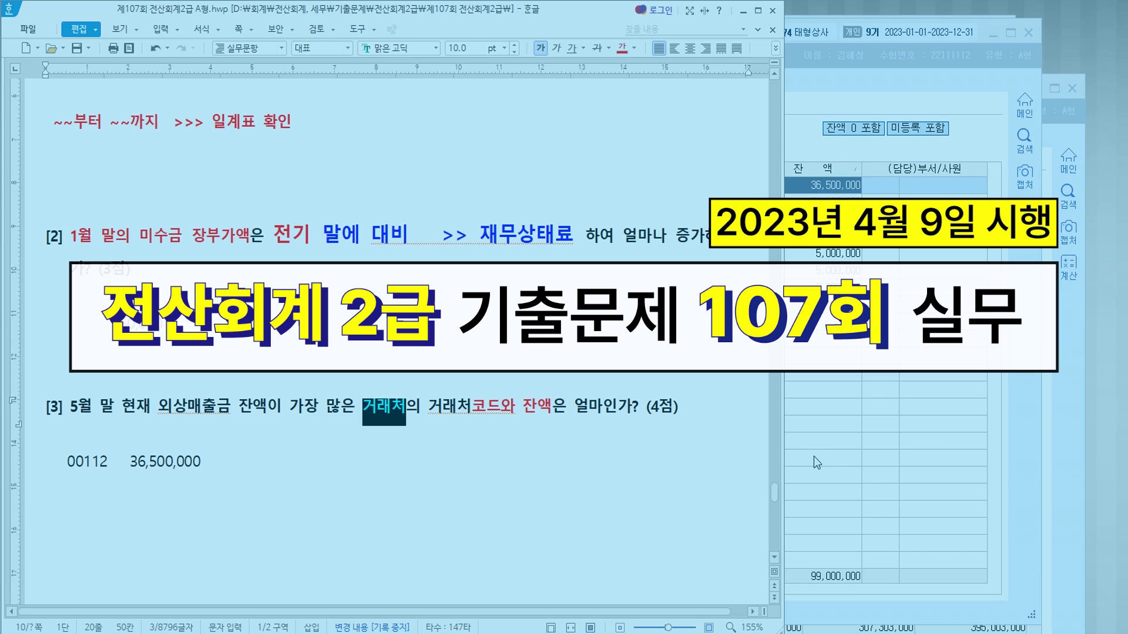
scroll(577, 428, "up", 5)
scroll(577, 428, "down", 3)
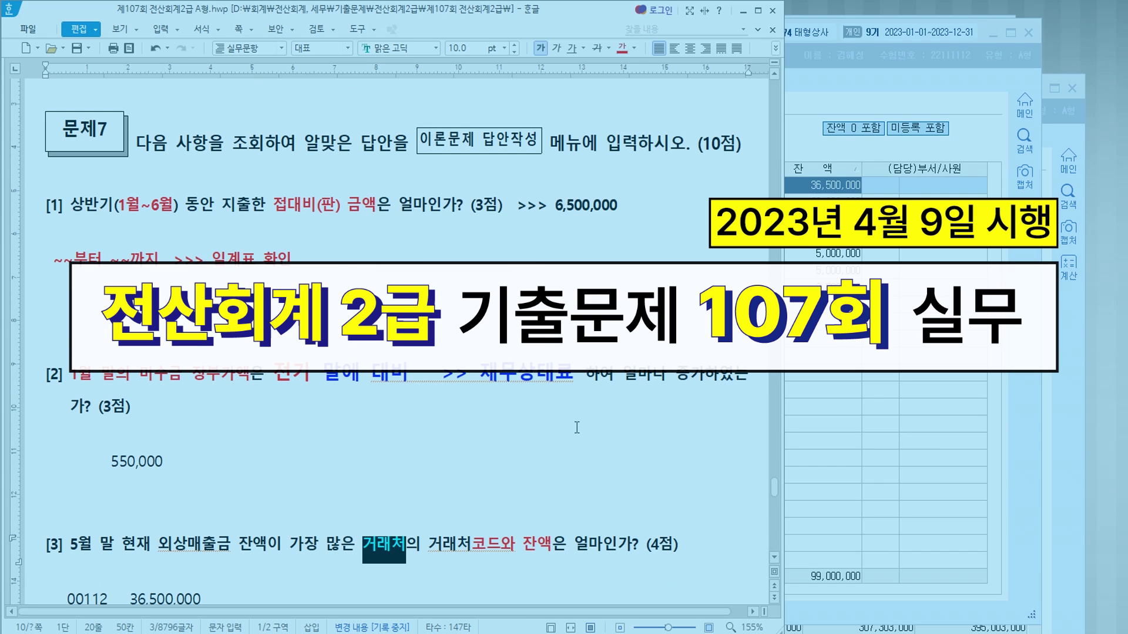